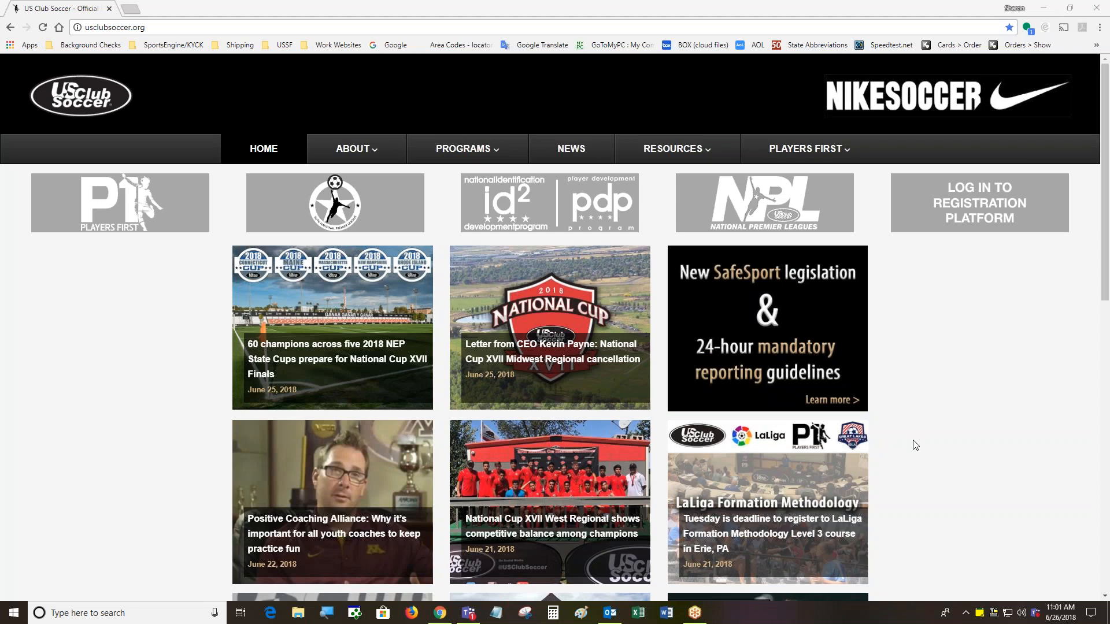
Open the Staff Registration page from the Resources menu
{"action": "mouse_move", "coordinate": [665, 151]}
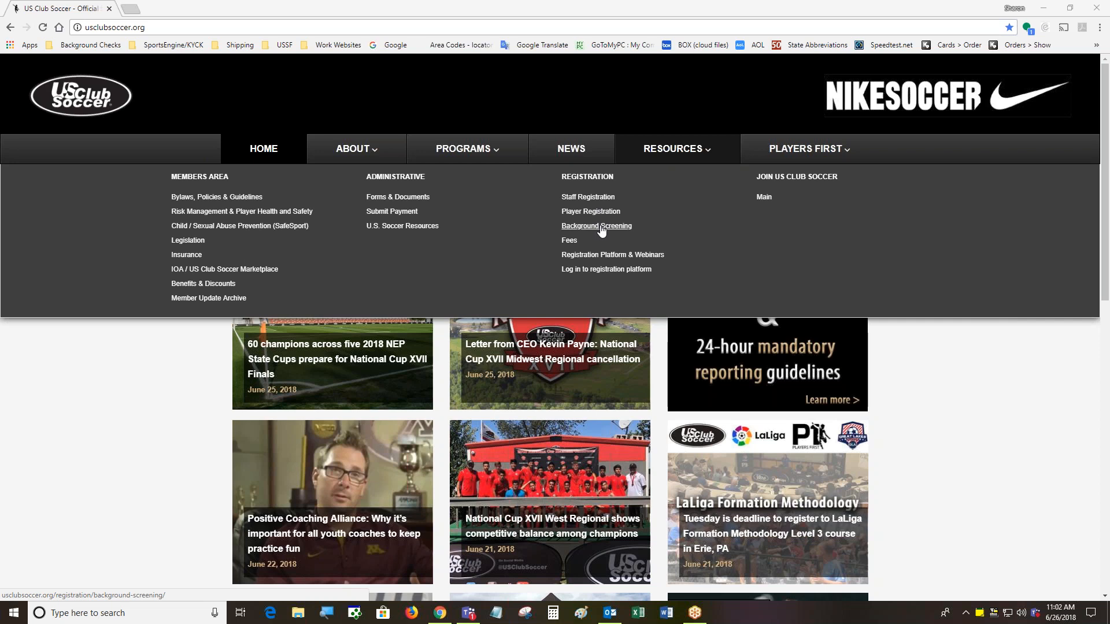
{"action": "left_click", "coordinate": [589, 197]}
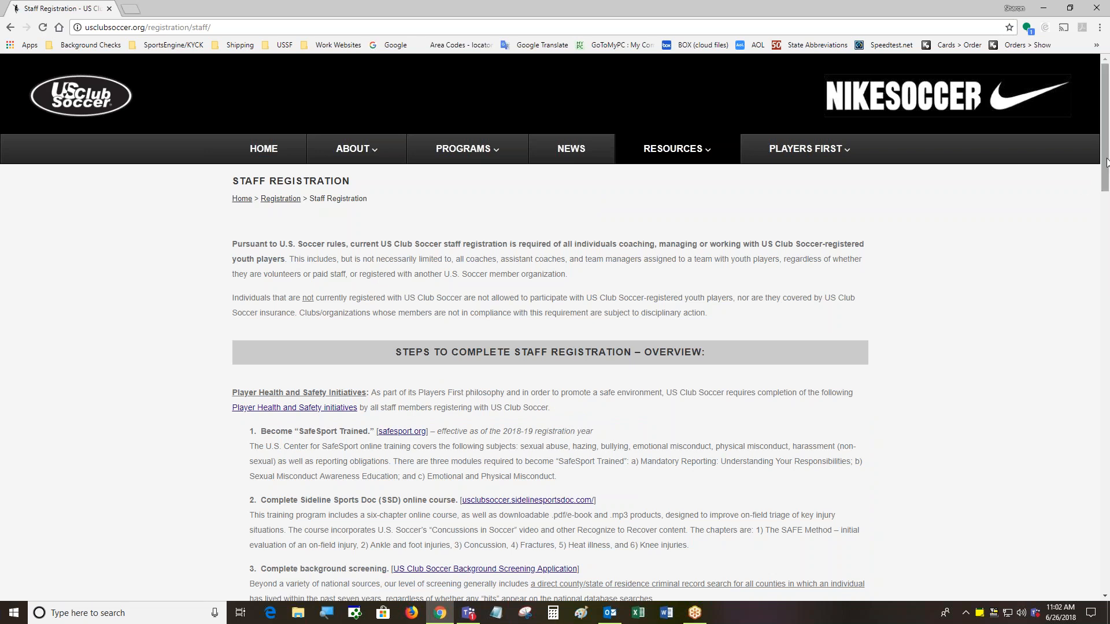
Scroll down to the four-step overview of staff registration
{"action": "left_click_drag", "start_coordinate": [1107, 162], "coordinate": [1107, 207]}
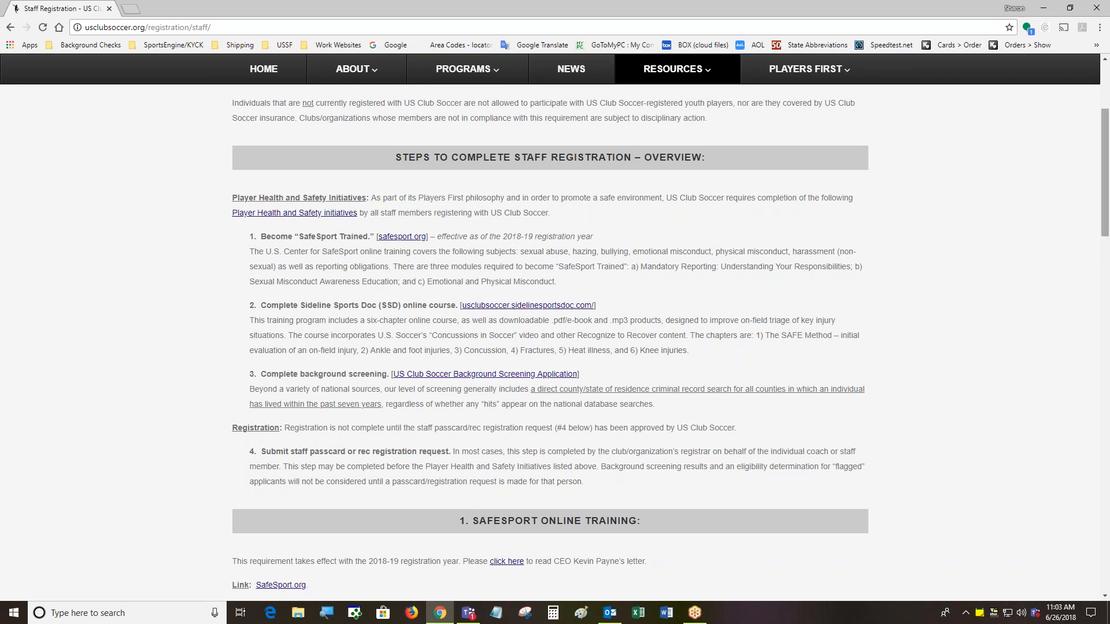
Scroll down to the '1. SafeSport Online Training' section with its link, duration and cost
{"action": "left_click_drag", "start_coordinate": [1106, 206], "coordinate": [1106, 212]}
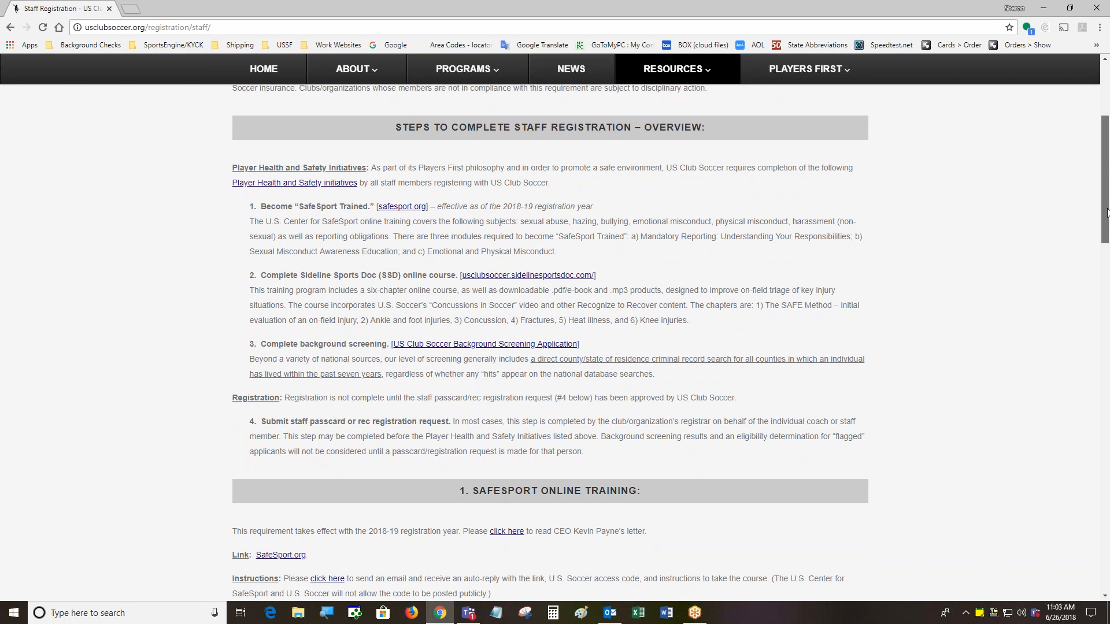
{"action": "left_click_drag", "start_coordinate": [1107, 211], "coordinate": [1108, 252]}
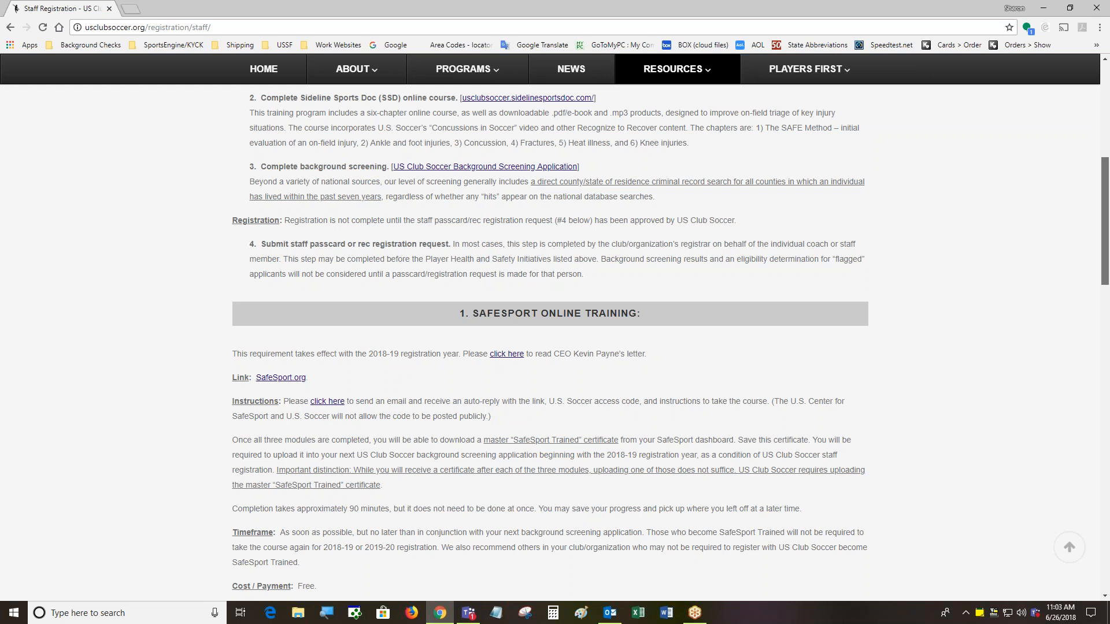
{"action": "left_click_drag", "start_coordinate": [1105, 222], "coordinate": [1104, 222]}
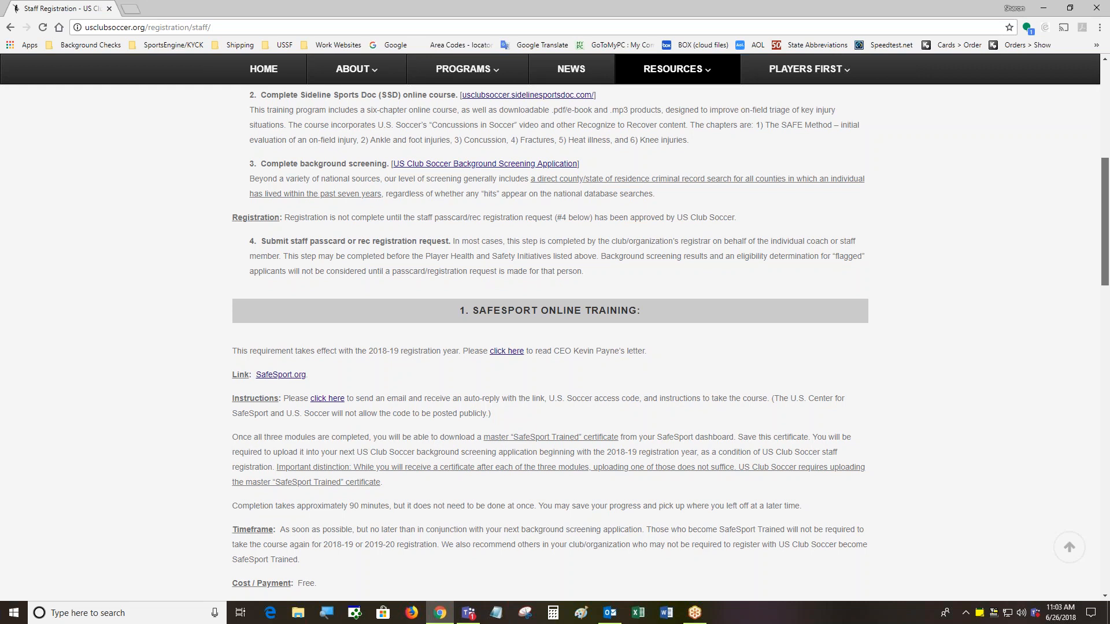
{"action": "left_click_drag", "start_coordinate": [1105, 222], "coordinate": [1105, 195]}
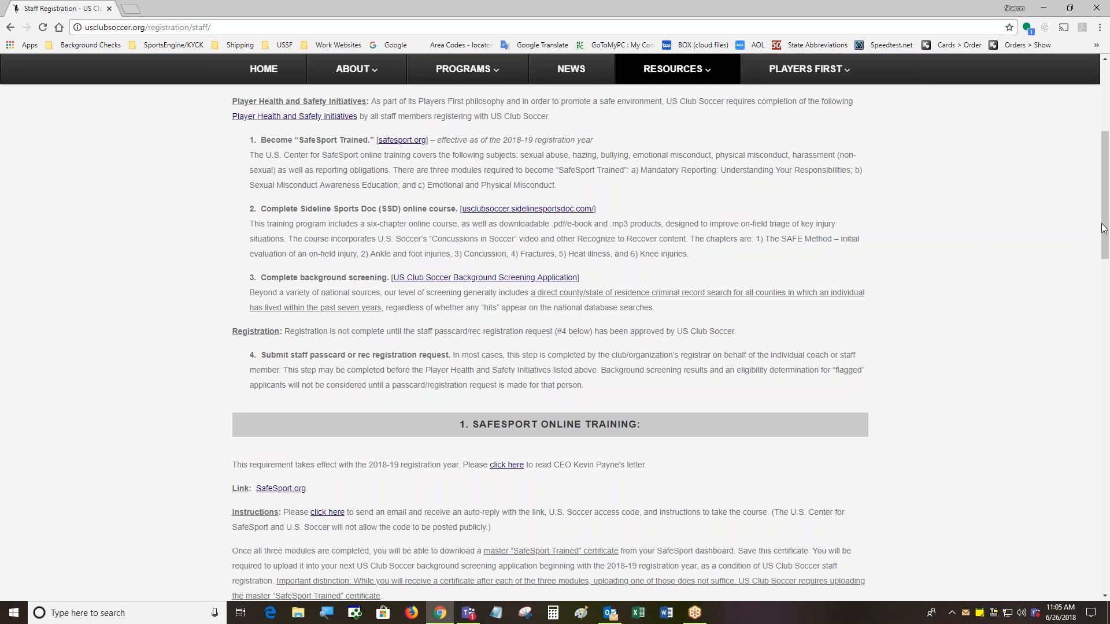
Scroll through the Sideline Sports Doc, Background Screening and Submit Staff Passcard sections
{"action": "left_click_drag", "start_coordinate": [1107, 229], "coordinate": [1109, 279]}
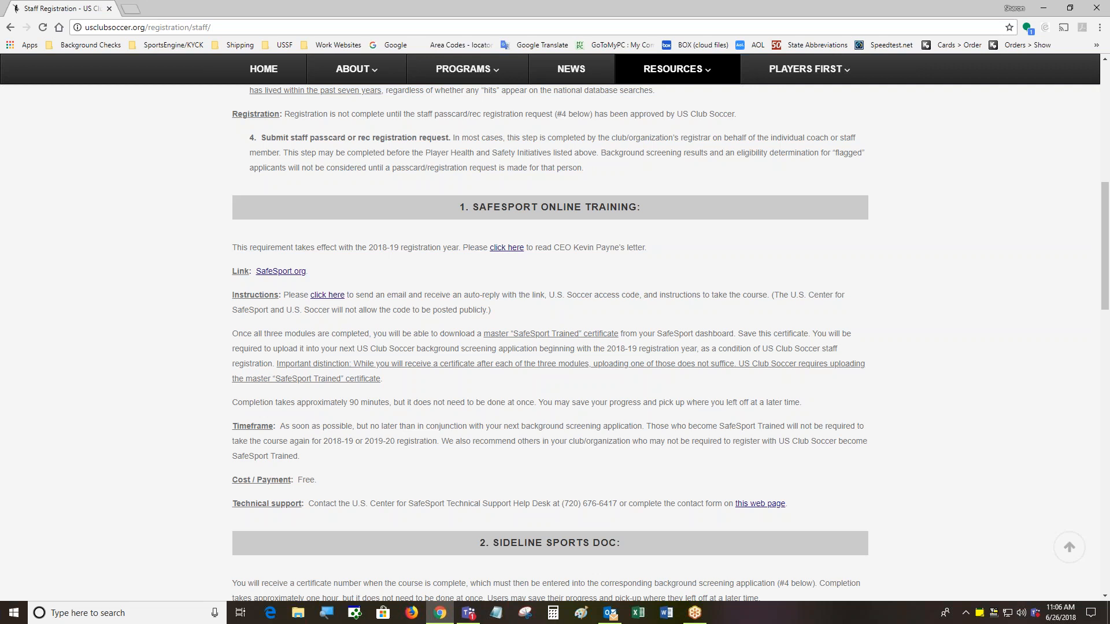
{"action": "left_click_drag", "start_coordinate": [1102, 267], "coordinate": [1107, 439]}
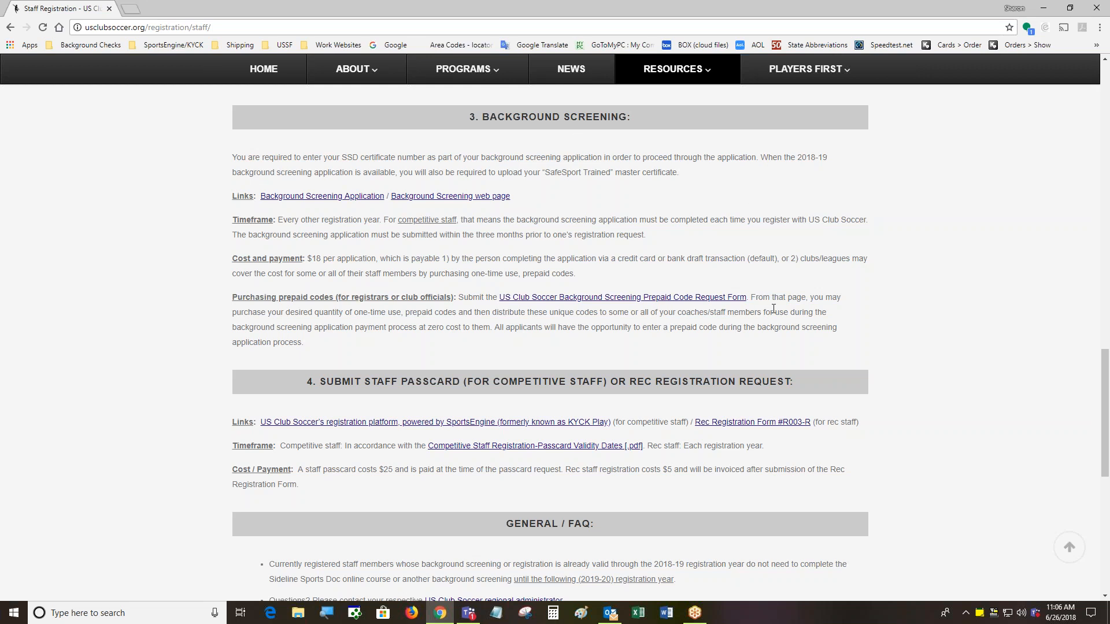
{"action": "left_click_drag", "start_coordinate": [1104, 439], "coordinate": [1103, 349]}
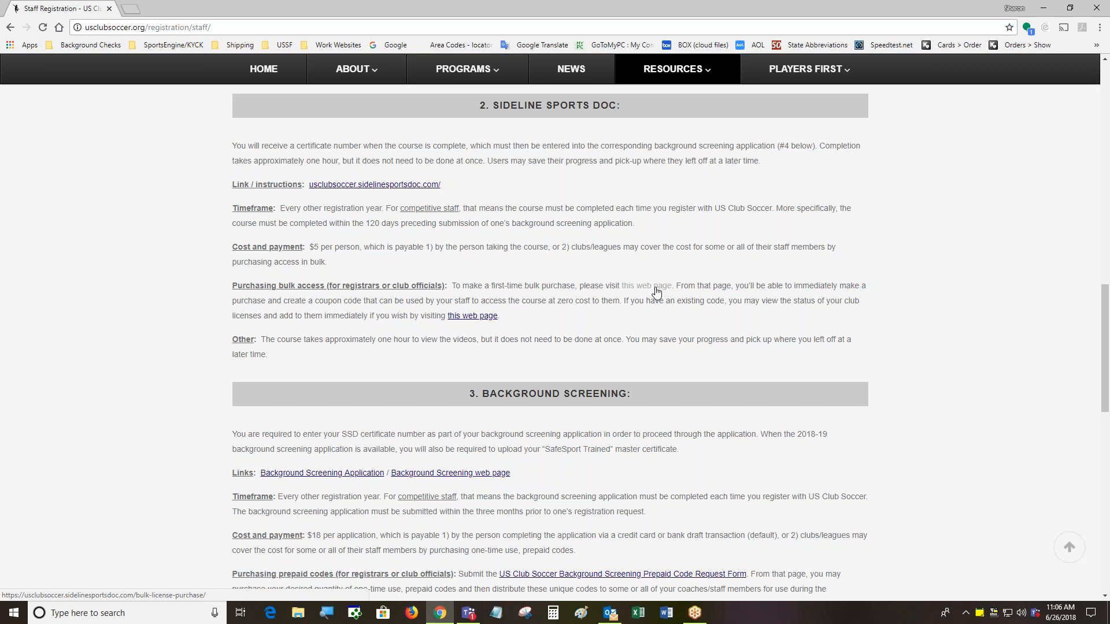
Scroll down to the Background Screening prepaid code request details
{"action": "left_click_drag", "start_coordinate": [1104, 328], "coordinate": [1104, 376]}
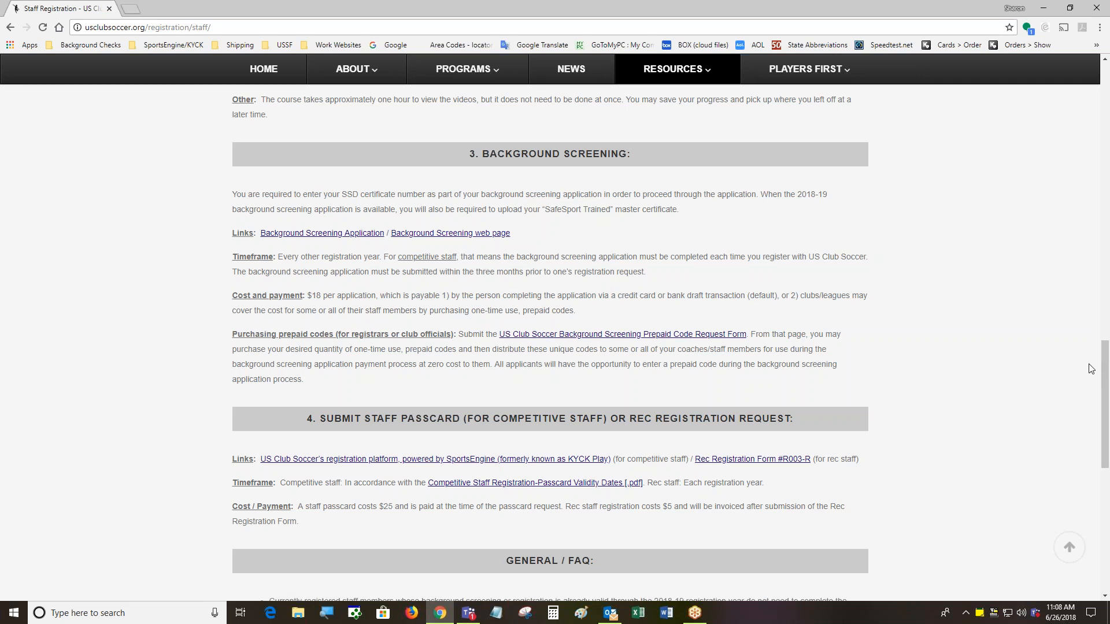
{"action": "mouse_move", "coordinate": [1108, 374]}
{"action": "left_mouse_down"}
{"action": "mouse_move", "coordinate": [1108, 410]}
{"action": "mouse_move", "coordinate": [1108, 395]}
{"action": "left_mouse_up"}
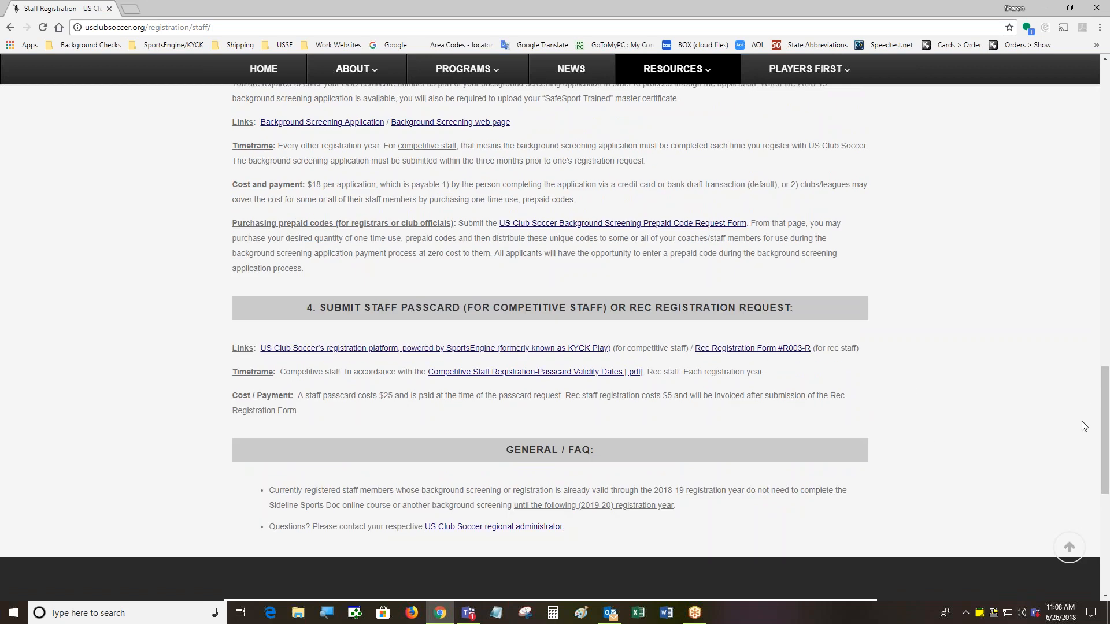
{"action": "left_click_drag", "start_coordinate": [1106, 413], "coordinate": [1099, 367]}
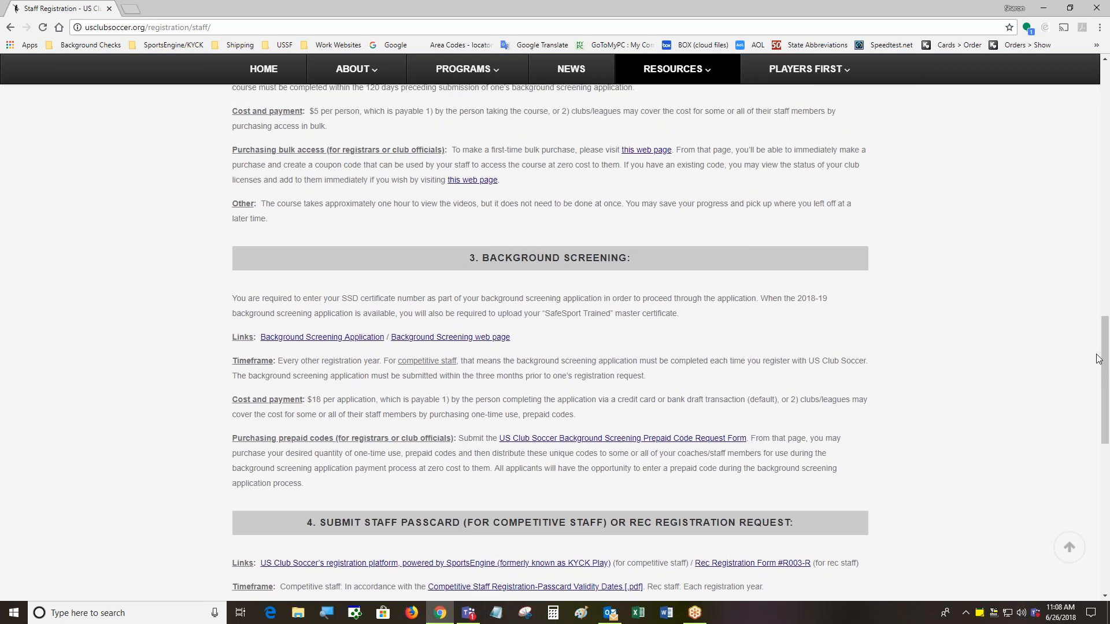
Return to the top of the page and show the Resources mega menu
{"action": "left_click_drag", "start_coordinate": [1105, 347], "coordinate": [1104, 98]}
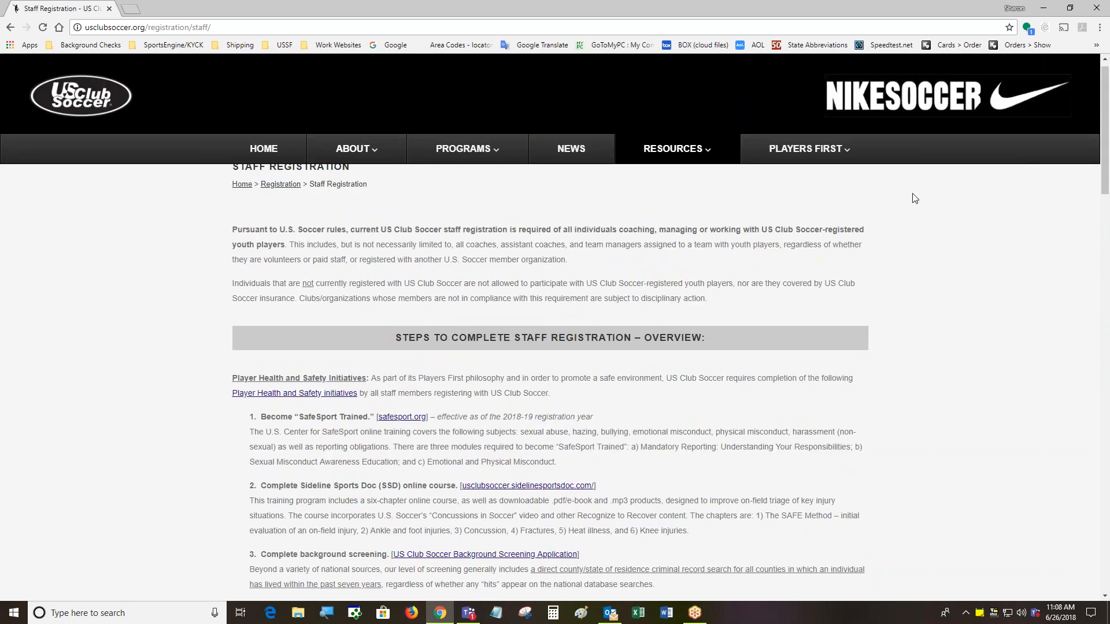
{"action": "mouse_move", "coordinate": [677, 152]}
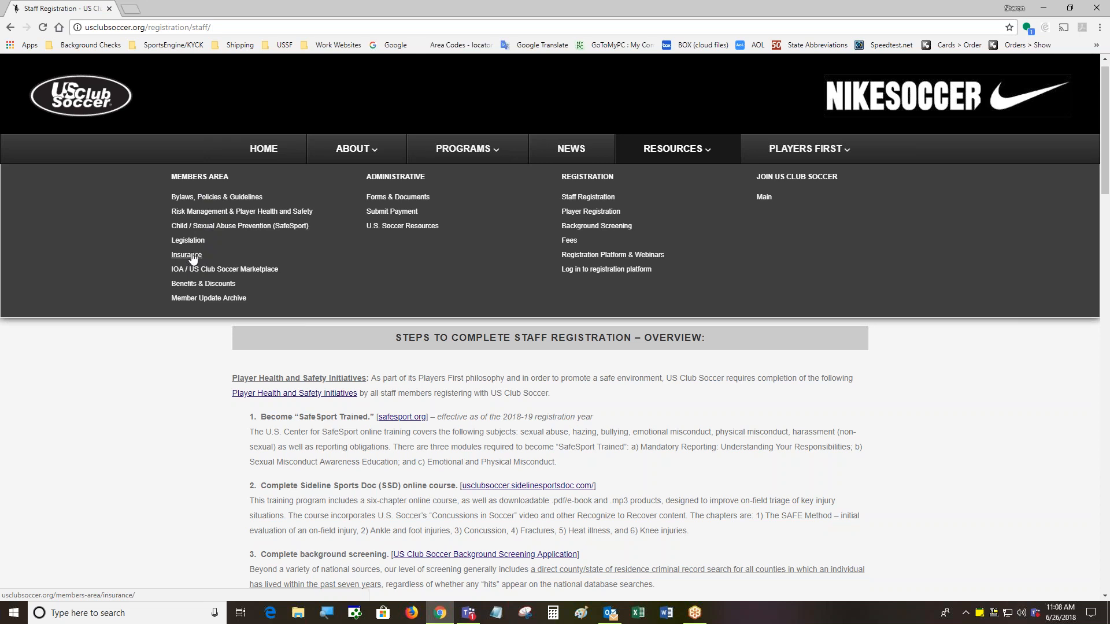
Open Forms & Documents under Administrative in the Resources menu
{"action": "left_click", "coordinate": [406, 197]}
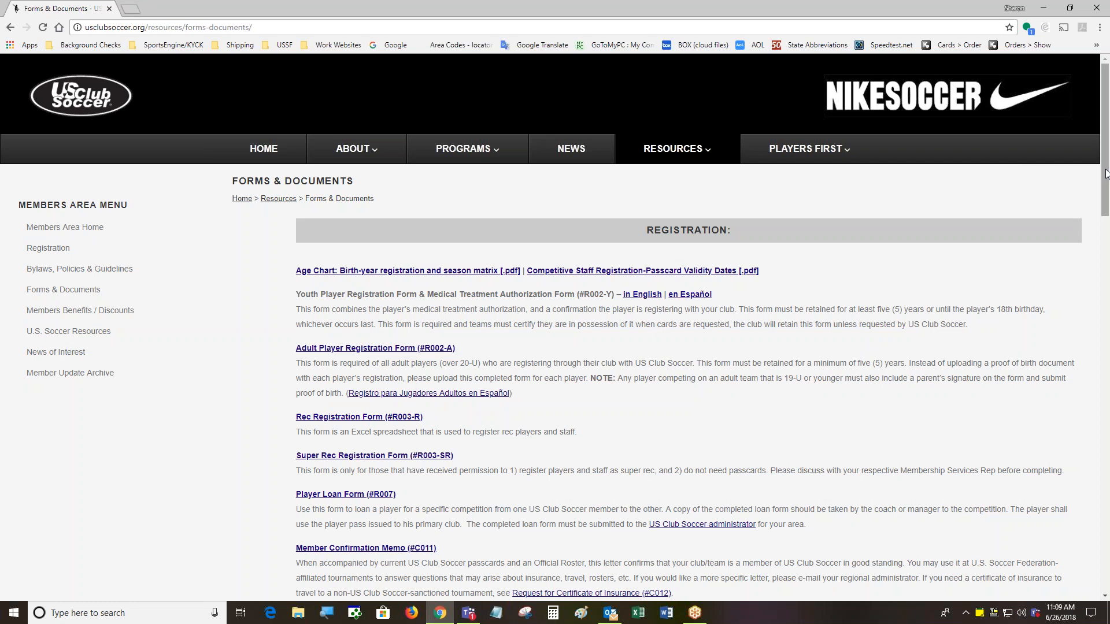
Scroll the Forms & Documents list briefly, then return to the US Club Soccer home page
{"action": "left_click_drag", "start_coordinate": [1107, 170], "coordinate": [1105, 185]}
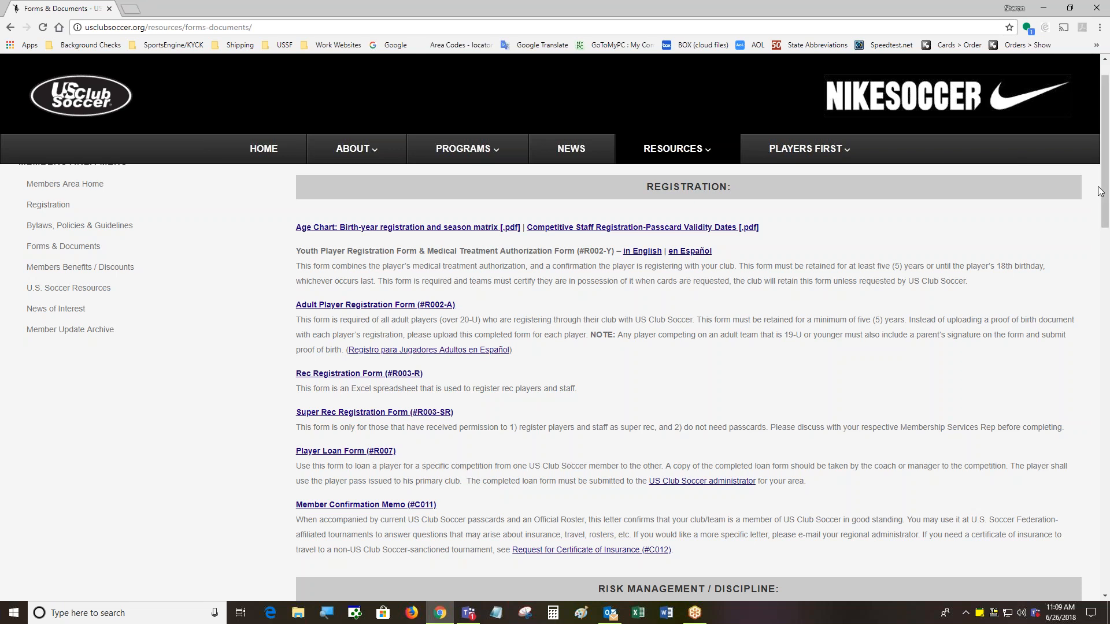
{"action": "mouse_move", "coordinate": [1105, 191]}
{"action": "left_mouse_down"}
{"action": "mouse_move", "coordinate": [1106, 342]}
{"action": "mouse_move", "coordinate": [1106, 187]}
{"action": "left_mouse_up"}
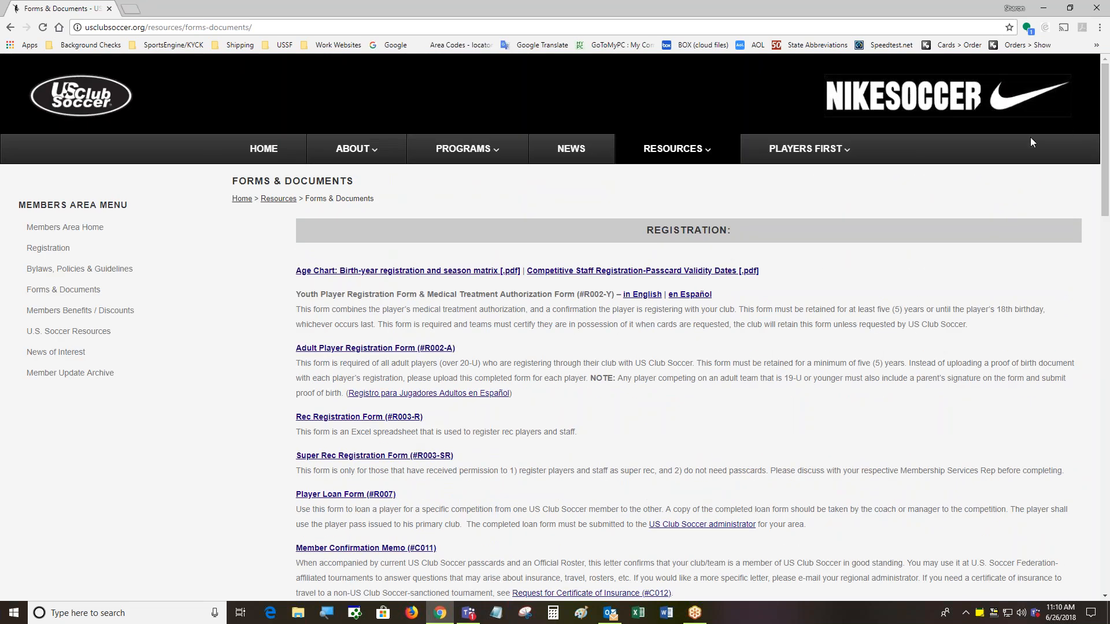
{"action": "left_click", "coordinate": [253, 150]}
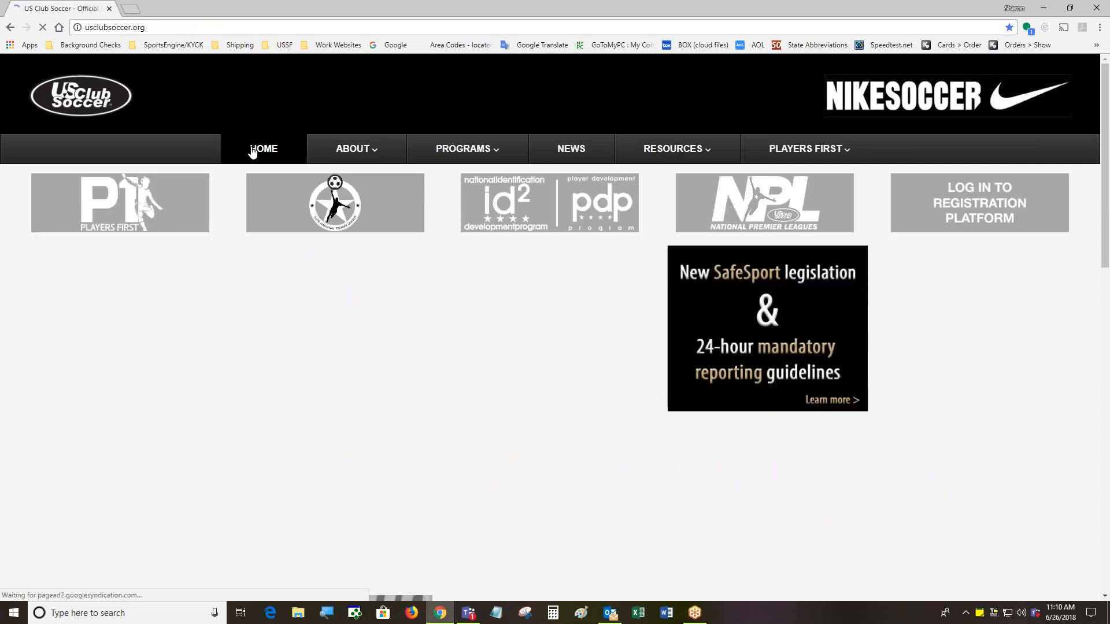
Open the Registration page, read its 2018-19 expiration dates, and scroll back to the banner
{"action": "left_click", "coordinate": [969, 207]}
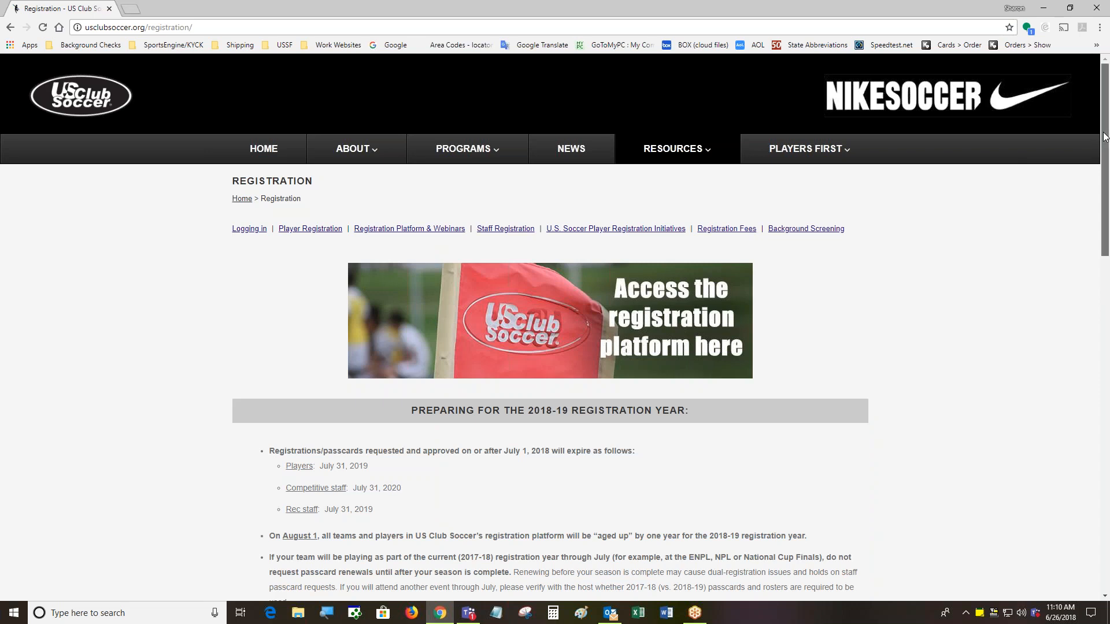
{"action": "scroll", "coordinate": [1104, 136], "scroll_direction": "down", "scroll_amount": 3}
{"action": "scroll", "coordinate": [1104, 137], "scroll_direction": "down", "scroll_amount": 3}
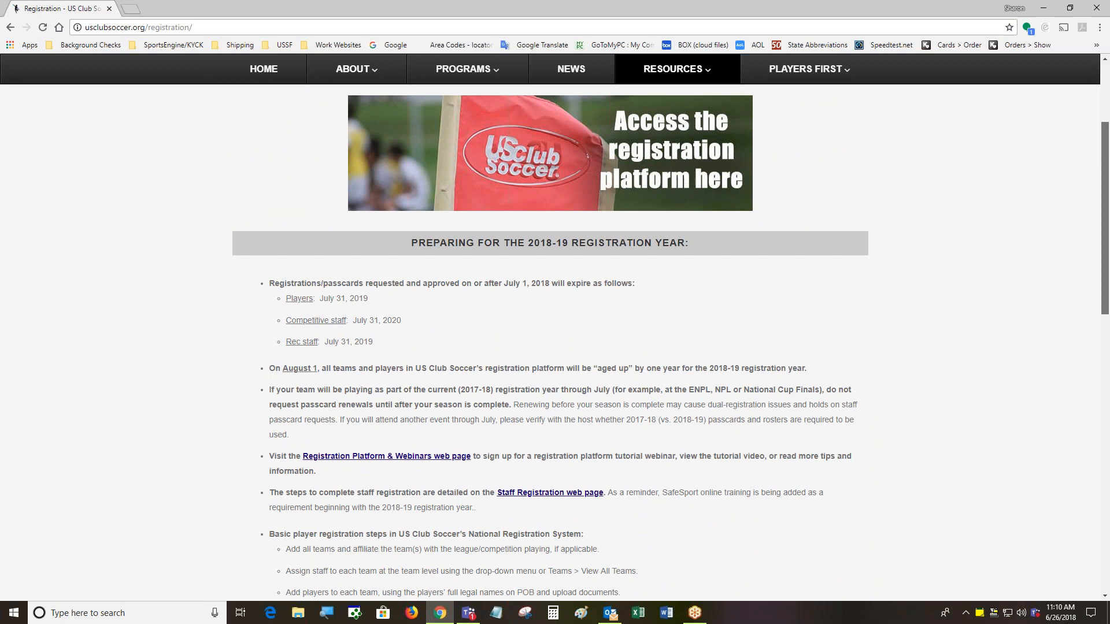
{"action": "left_click_drag", "start_coordinate": [1105, 243], "coordinate": [1105, 246]}
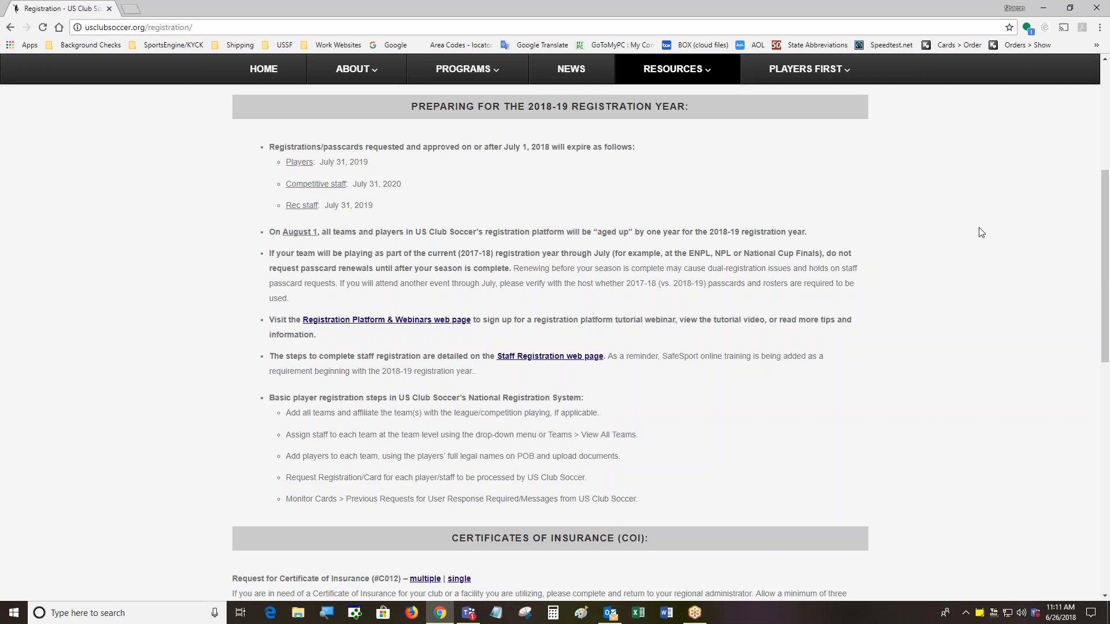
{"action": "scroll", "coordinate": [1105, 209], "scroll_direction": "down", "scroll_amount": 3}
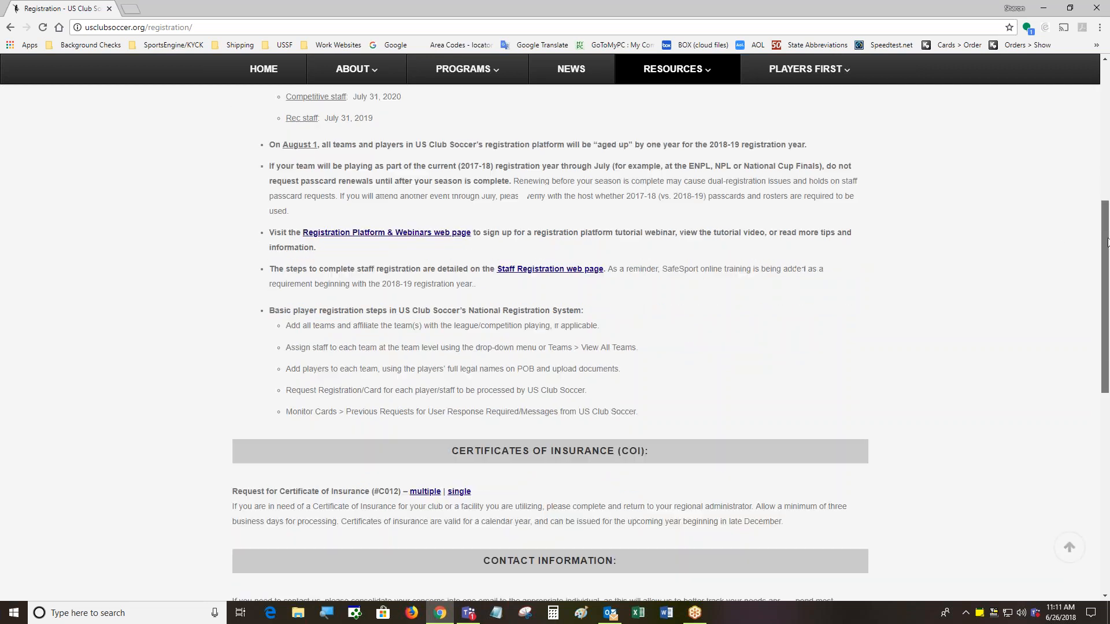
{"action": "scroll", "coordinate": [1085, 134], "scroll_direction": "up", "scroll_amount": 7}
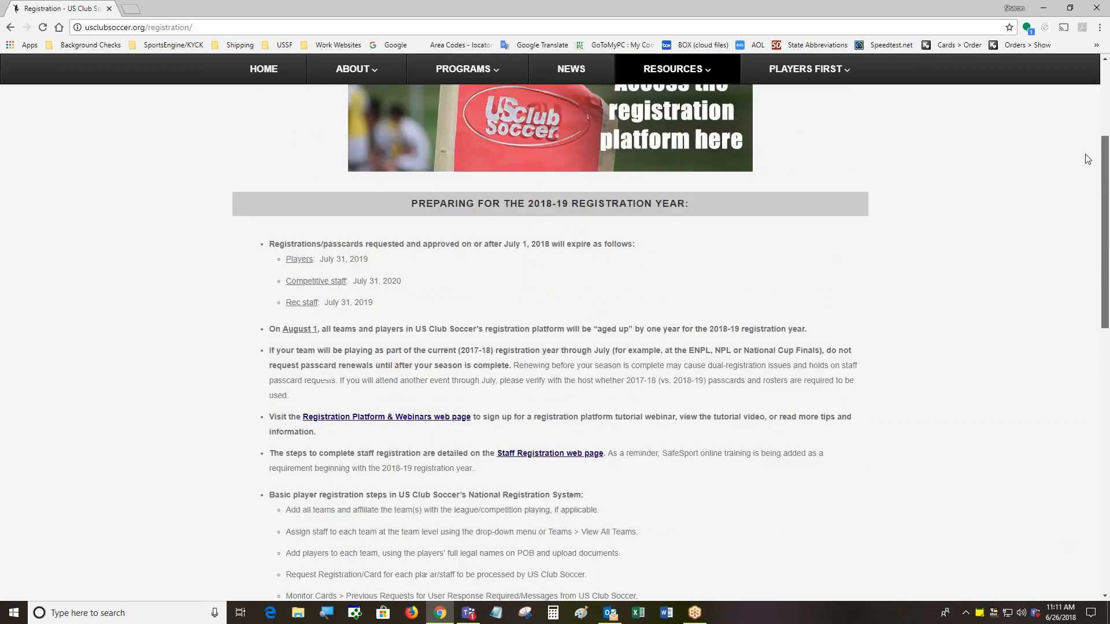
{"action": "scroll", "coordinate": [1085, 135], "scroll_direction": "up", "scroll_amount": 3}
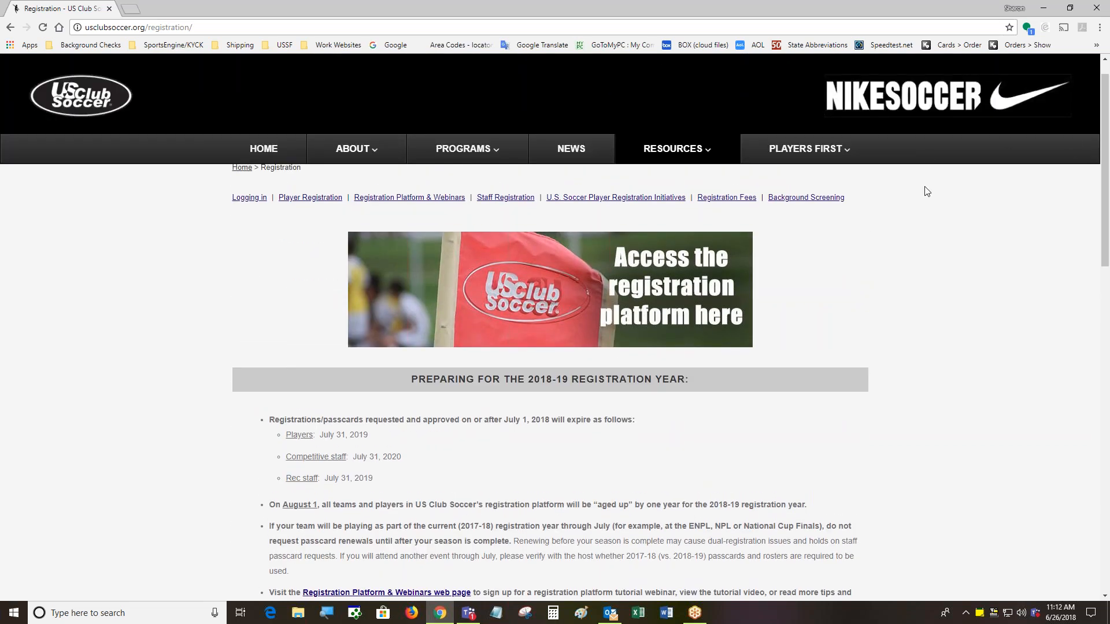
Open the KYCK Play registration platform in a new tab and reach the SportsEngine sign-in
{"action": "left_click", "coordinate": [535, 302]}
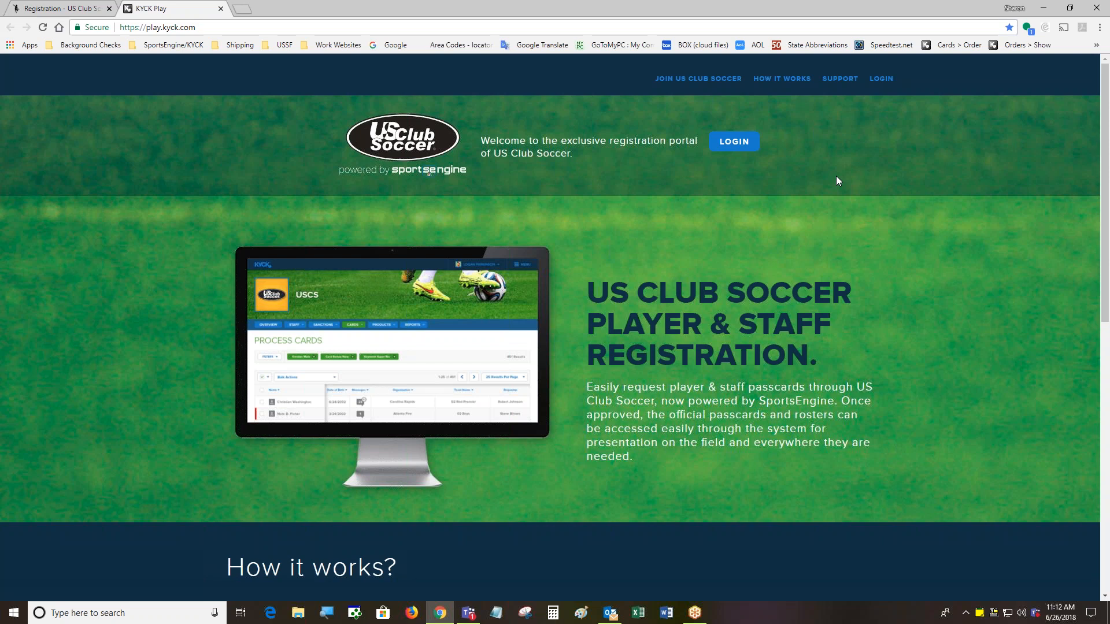
{"action": "left_click", "coordinate": [734, 141]}
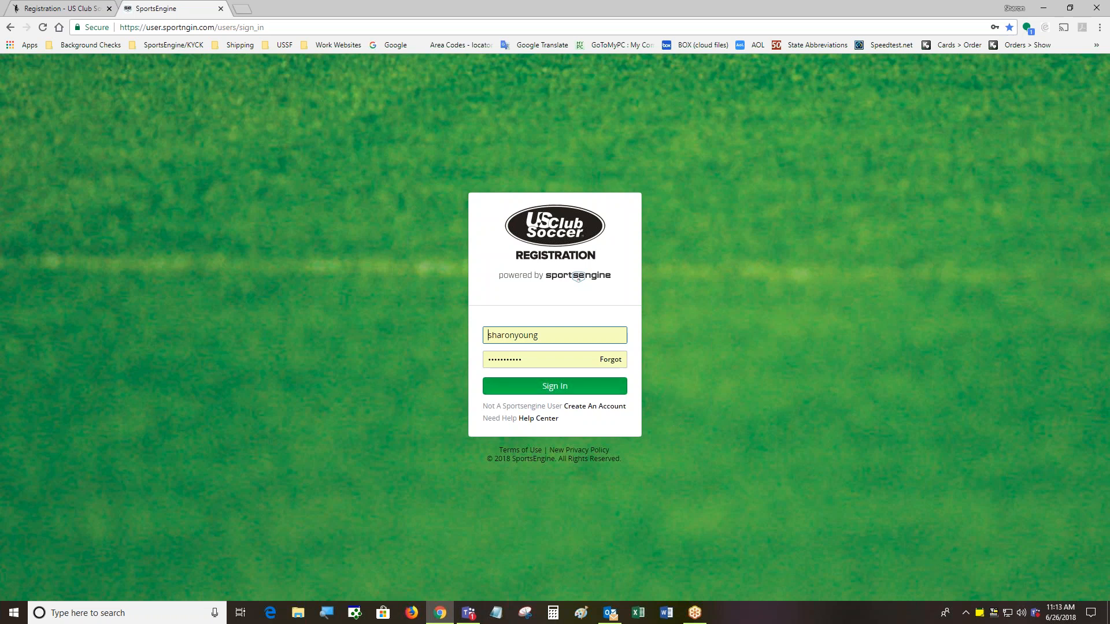
Sign in on SportsEngine with the filled-in username and password
{"action": "left_click", "coordinate": [548, 390]}
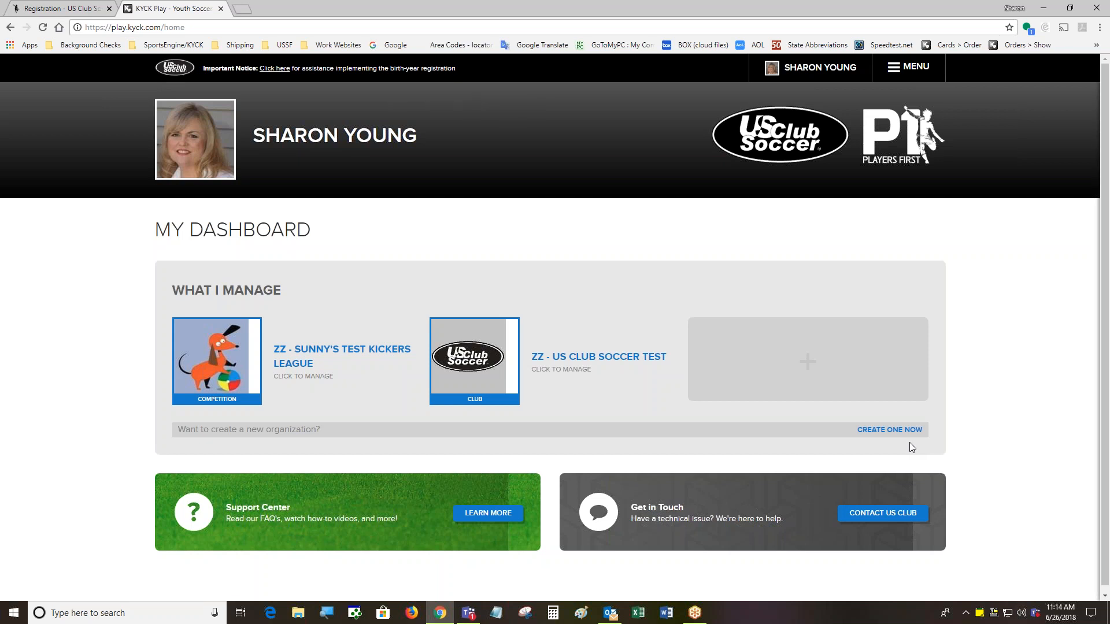
Open the KYCK Play MENU from My Dashboard to show the navigation links
{"action": "left_click", "coordinate": [916, 68]}
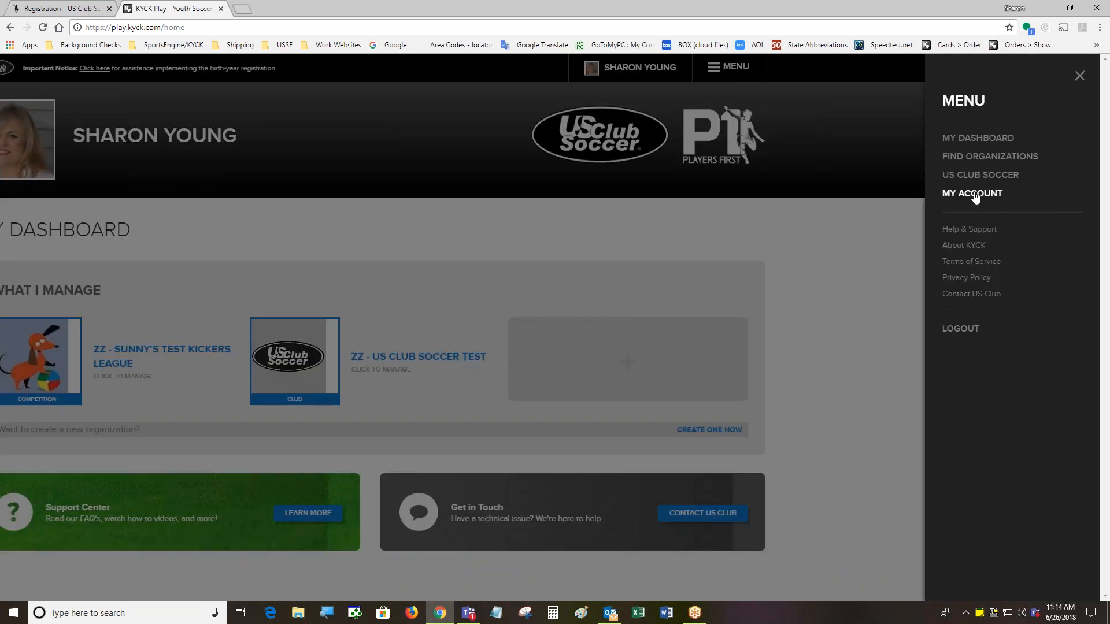
Open MY ACCOUNT and scroll through the User Profile's general information and documents
{"action": "left_click", "coordinate": [974, 194]}
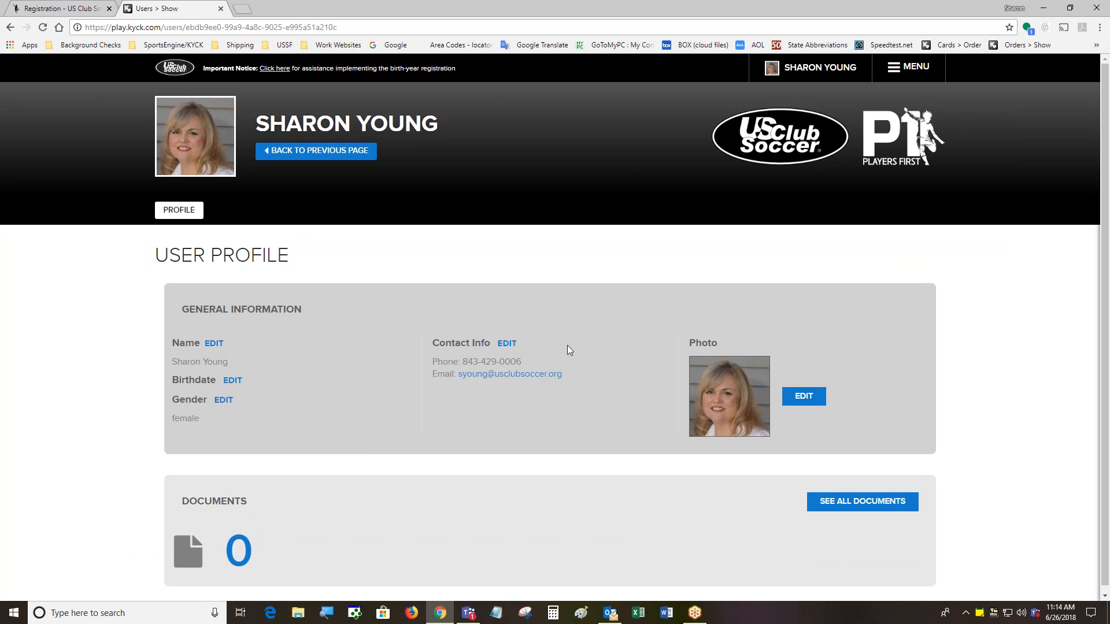
{"action": "scroll", "coordinate": [662, 431], "scroll_direction": "down", "scroll_amount": 1}
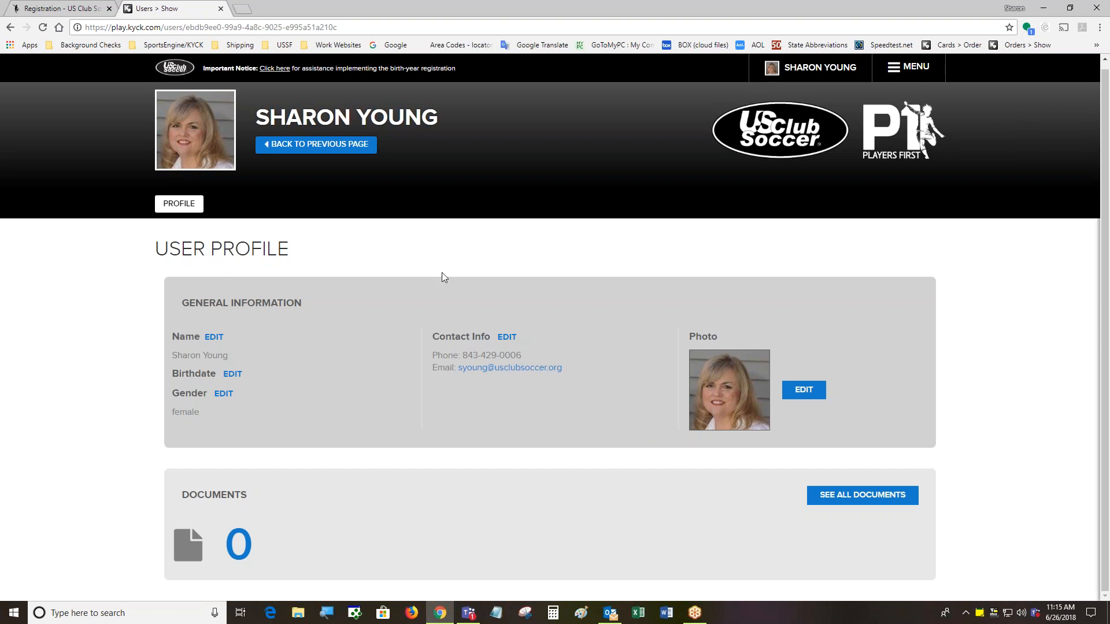
Open the Edit User form, go back to My Dashboard, then open the Support Center via LEARN MORE
{"action": "left_click", "coordinate": [214, 336]}
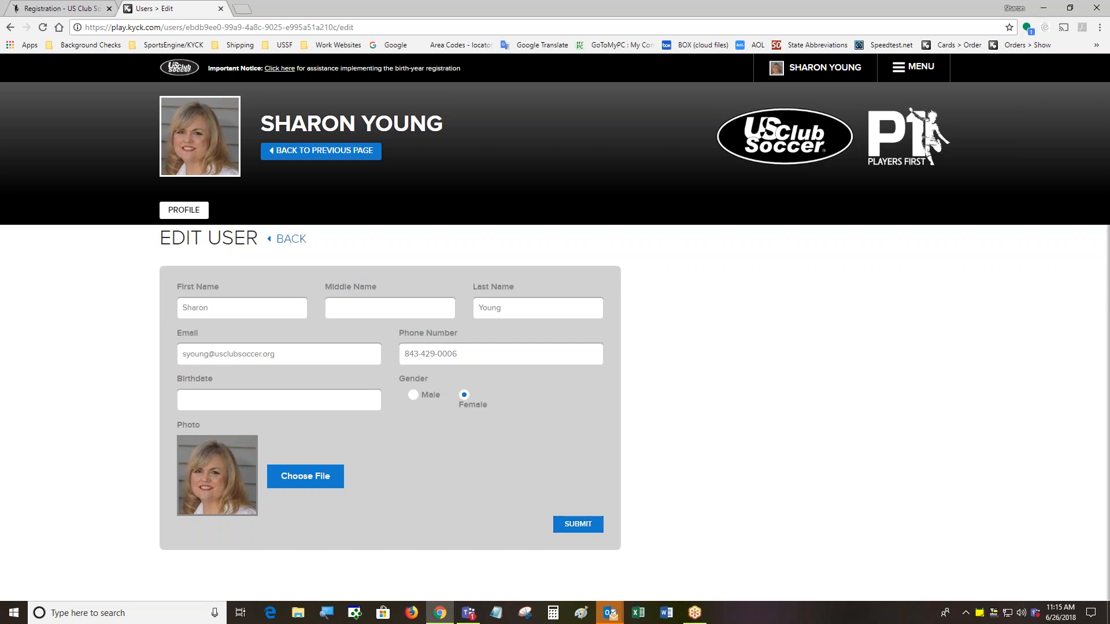
{"action": "left_click", "coordinate": [918, 67]}
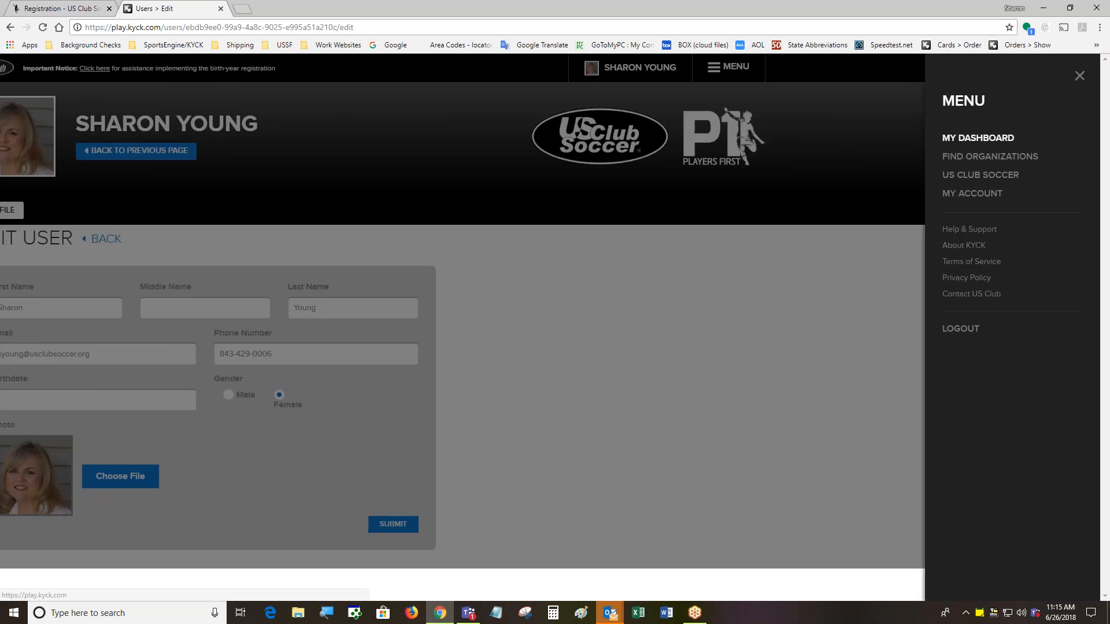
{"action": "left_click", "coordinate": [977, 138]}
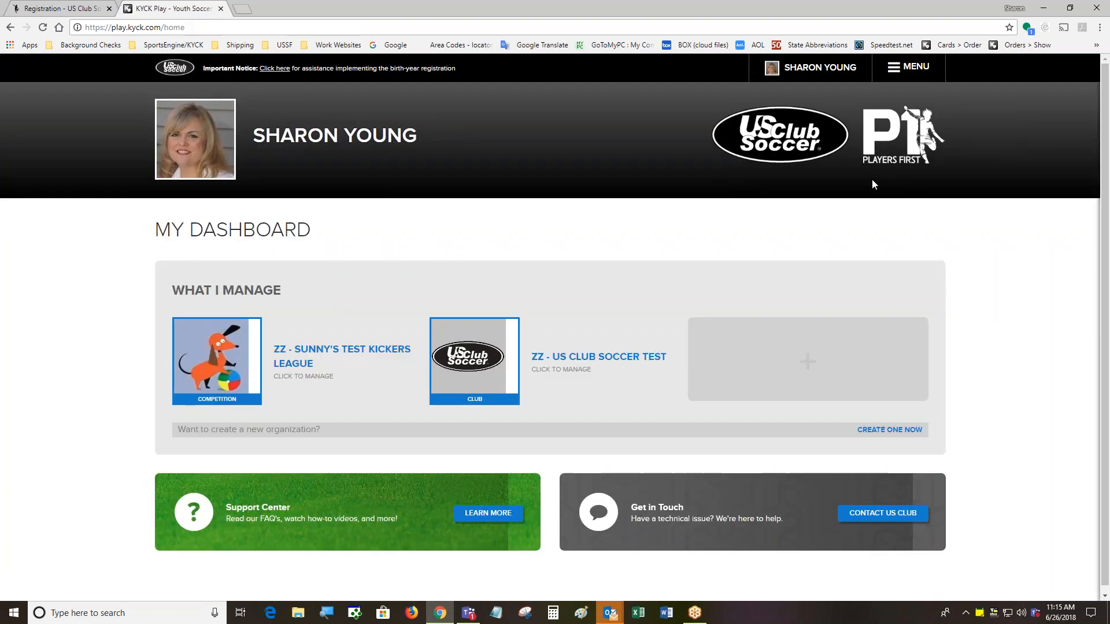
{"action": "left_click", "coordinate": [478, 523]}
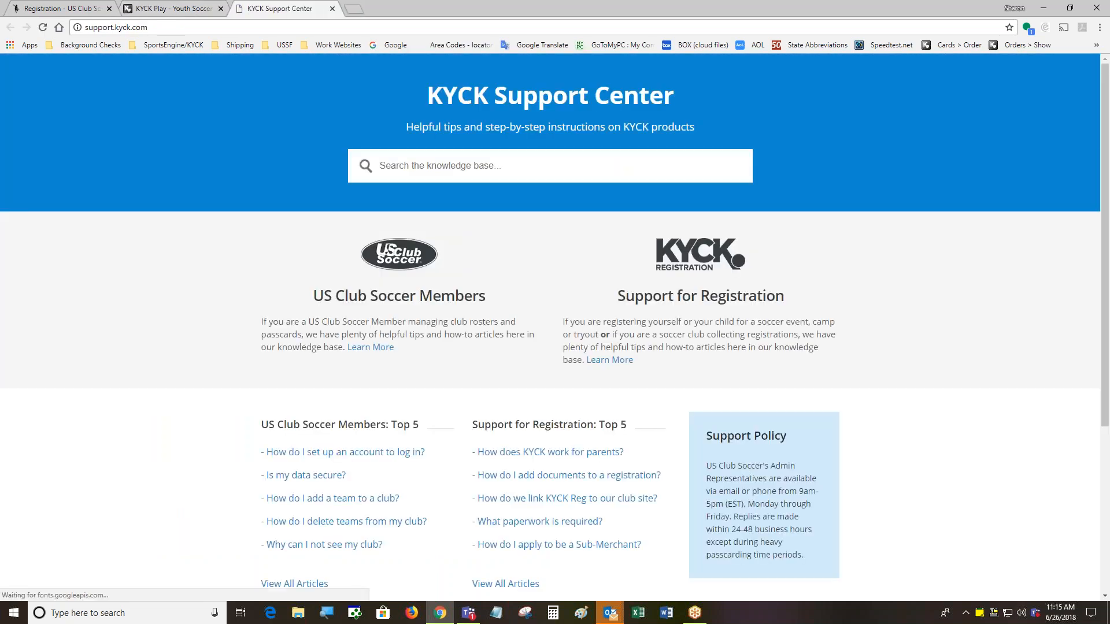
Search the knowledge base for 'players' and read the 'Adding Players to Multiple Teams' article
{"action": "left_click", "coordinate": [389, 170]}
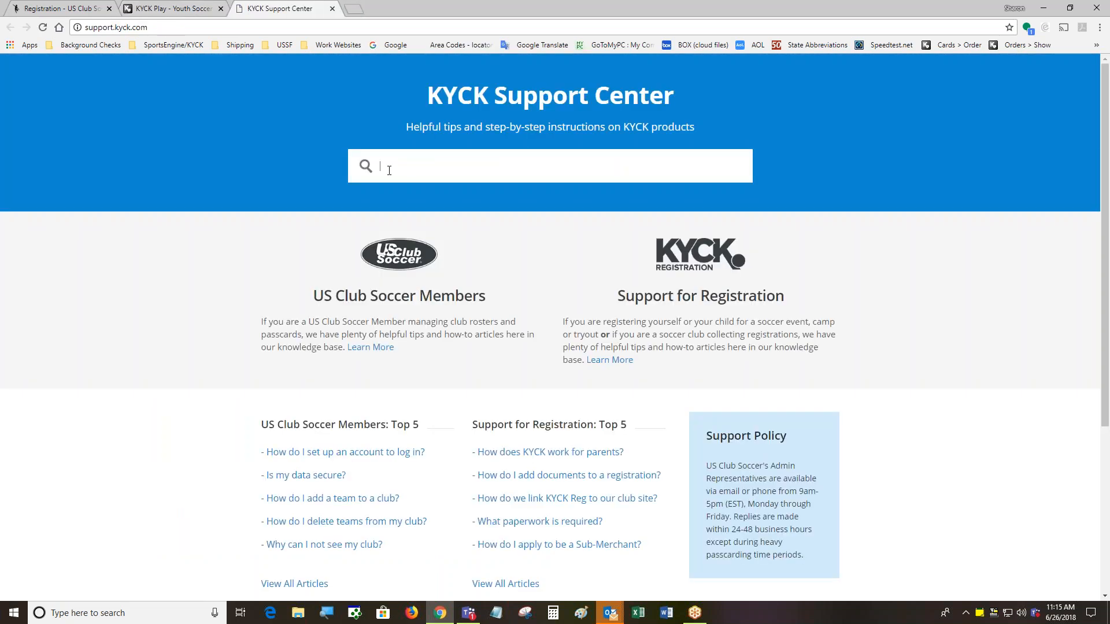
{"action": "type", "text": "players"}
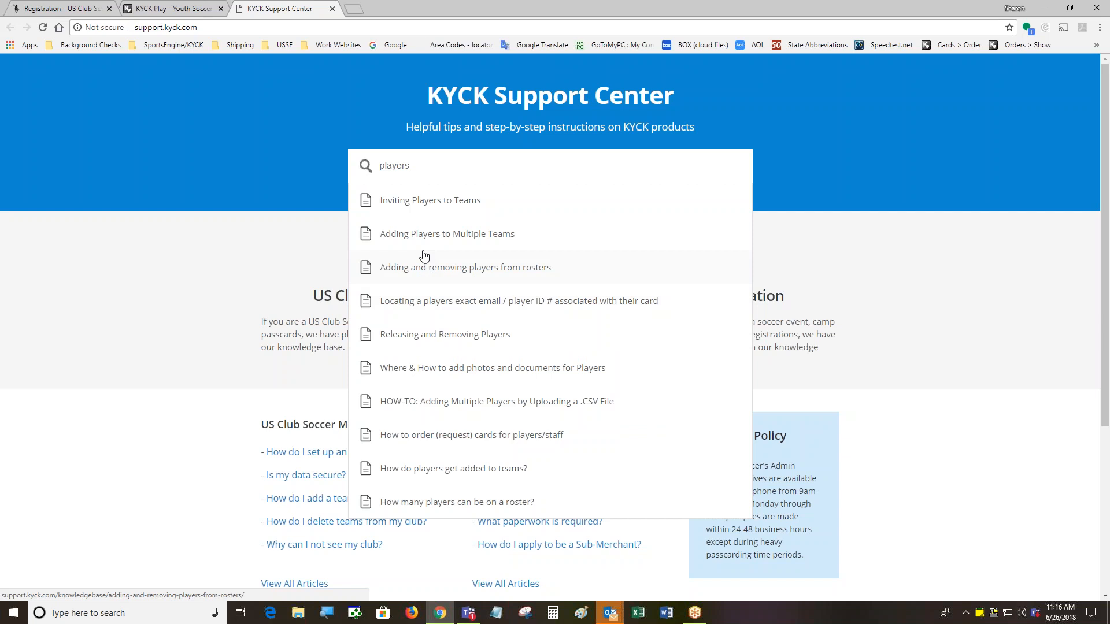
{"action": "left_click", "coordinate": [418, 232]}
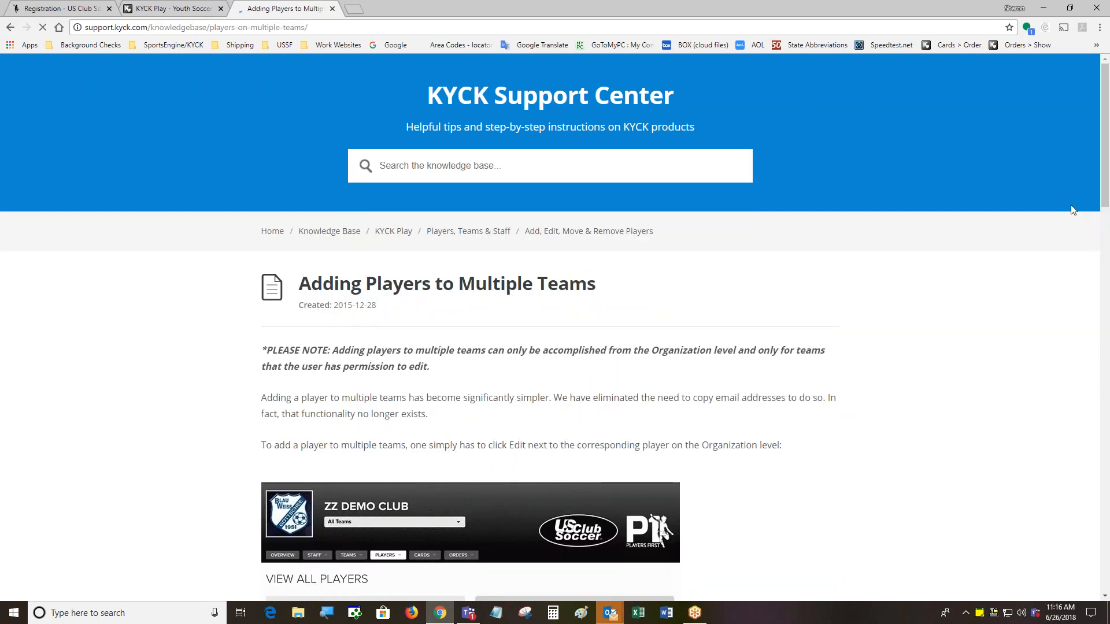
{"action": "left_click_drag", "start_coordinate": [1107, 170], "coordinate": [1106, 172]}
{"action": "scroll", "coordinate": [1107, 173], "scroll_direction": "down", "scroll_amount": 5}
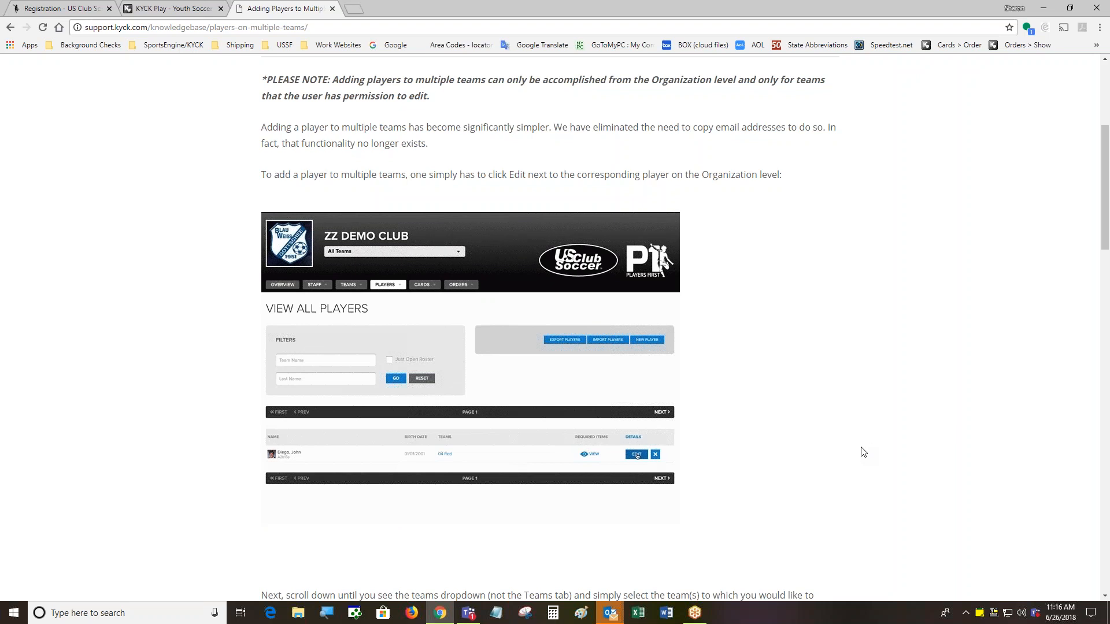
{"action": "left_click_drag", "start_coordinate": [1104, 221], "coordinate": [1105, 163]}
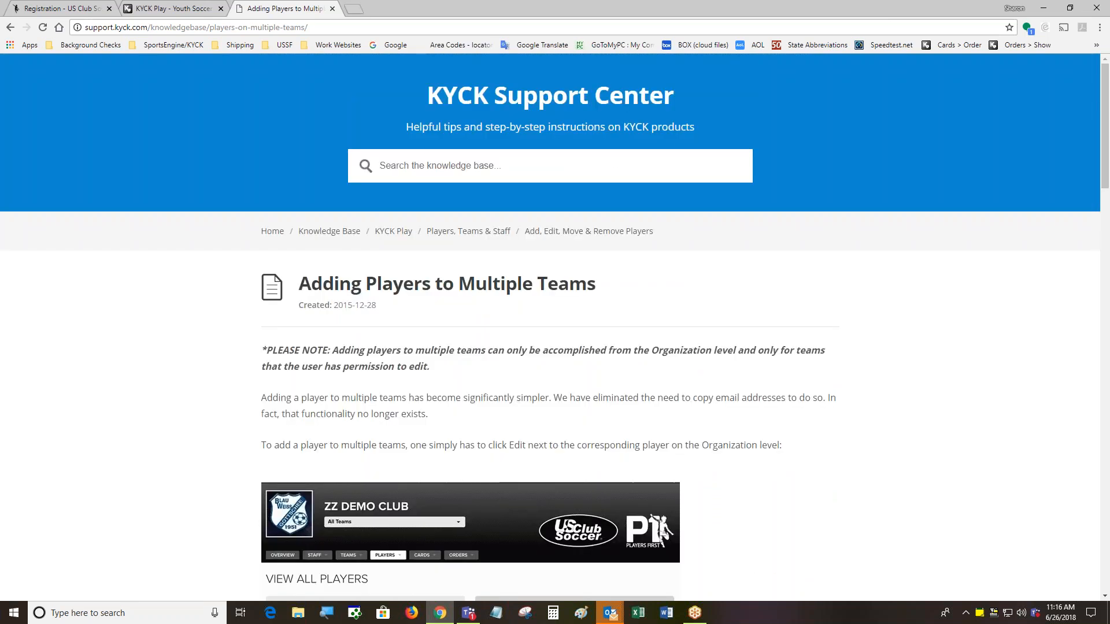
Search for 'staff' and read the 'What are Staff Permissions?' article's organization and team permissions
{"action": "left_click", "coordinate": [427, 163]}
{"action": "type", "text": "staff"}
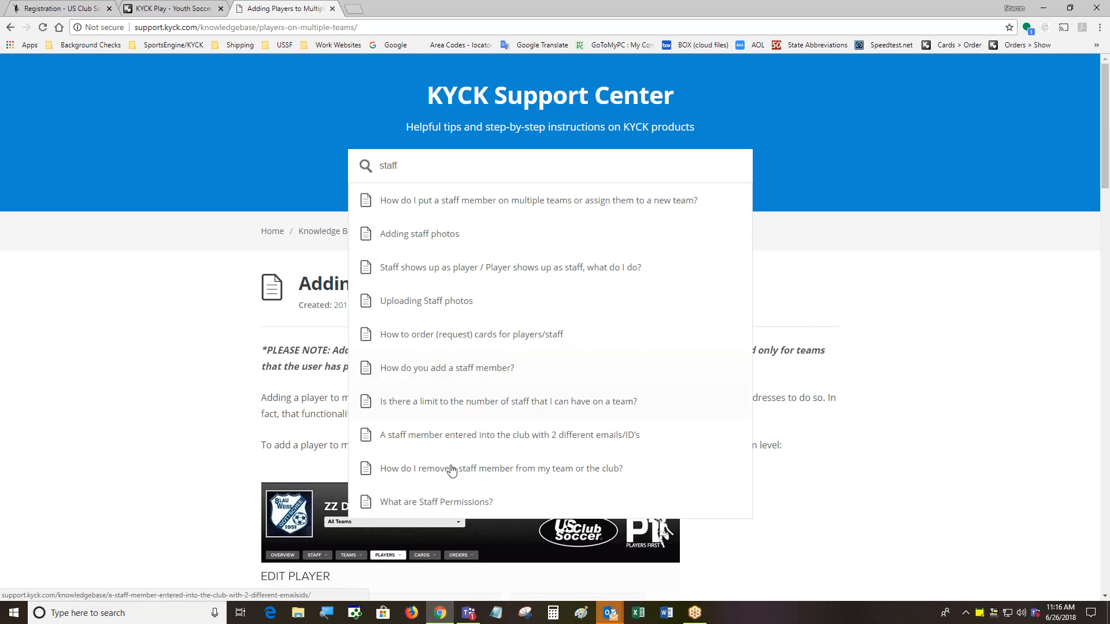
{"action": "left_click", "coordinate": [455, 502]}
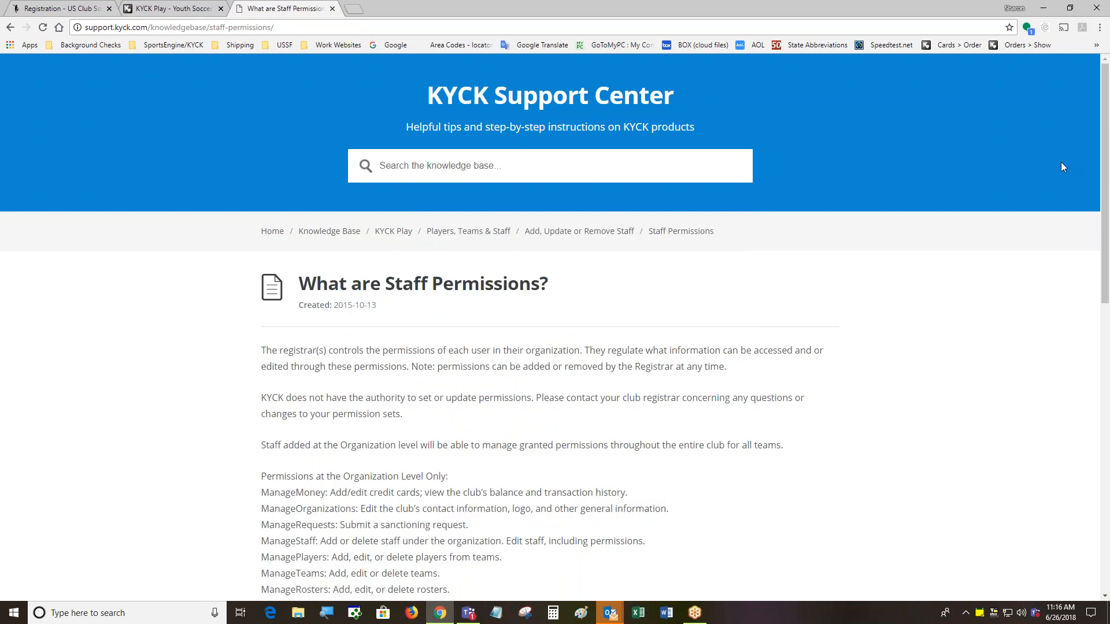
{"action": "left_click_drag", "start_coordinate": [1105, 128], "coordinate": [1105, 221]}
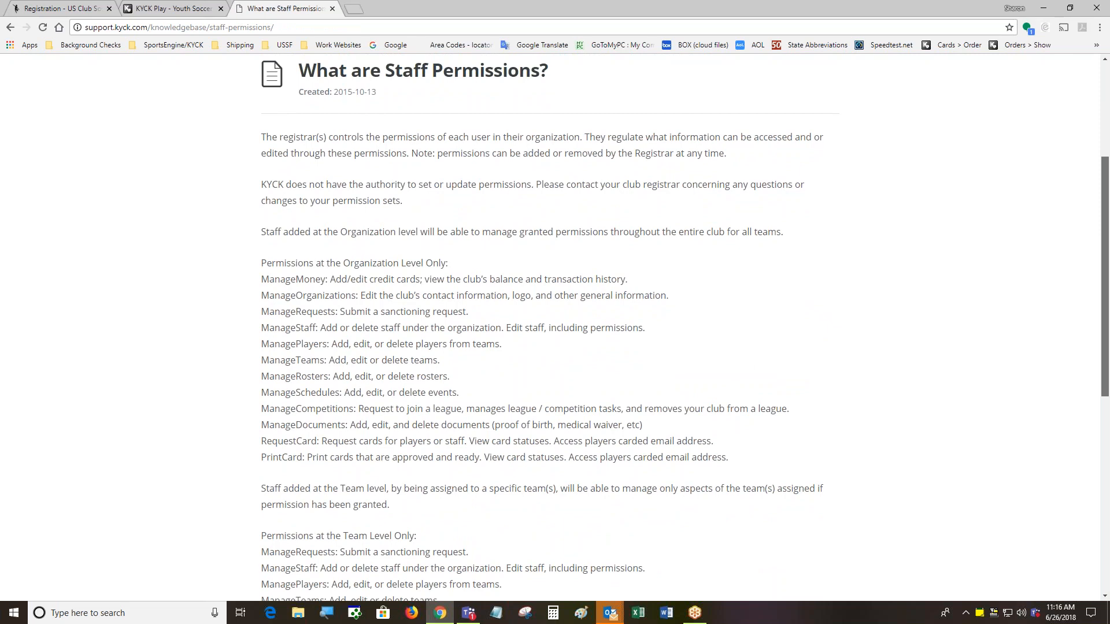
{"action": "left_click_drag", "start_coordinate": [1105, 221], "coordinate": [1105, 249]}
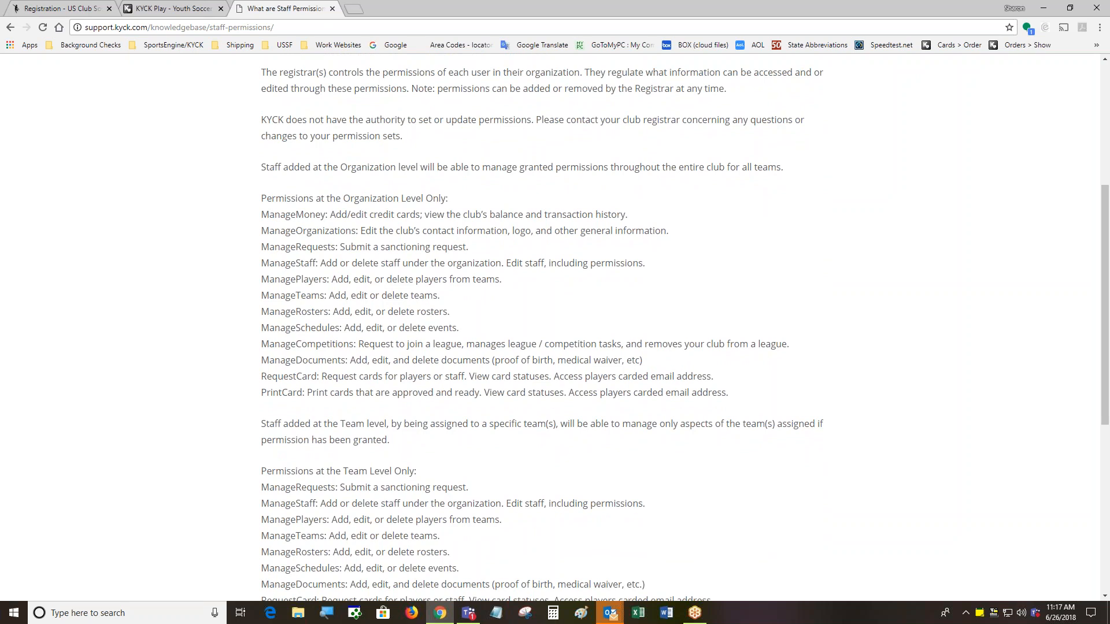
{"action": "left_click_drag", "start_coordinate": [1106, 248], "coordinate": [1106, 282]}
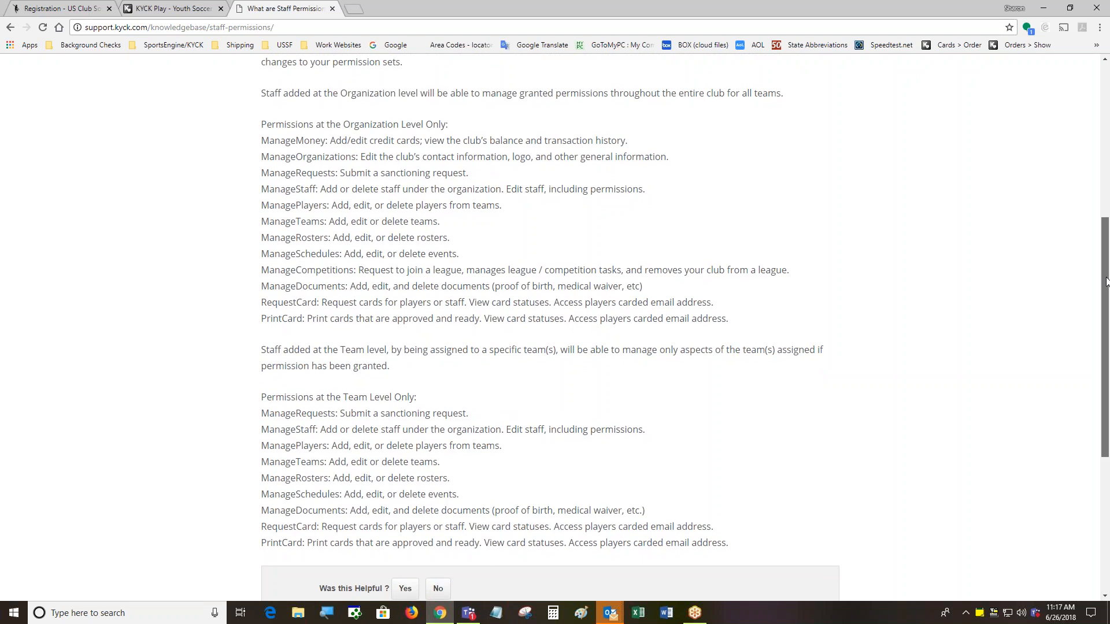
{"action": "left_click_drag", "start_coordinate": [1106, 281], "coordinate": [1104, 290]}
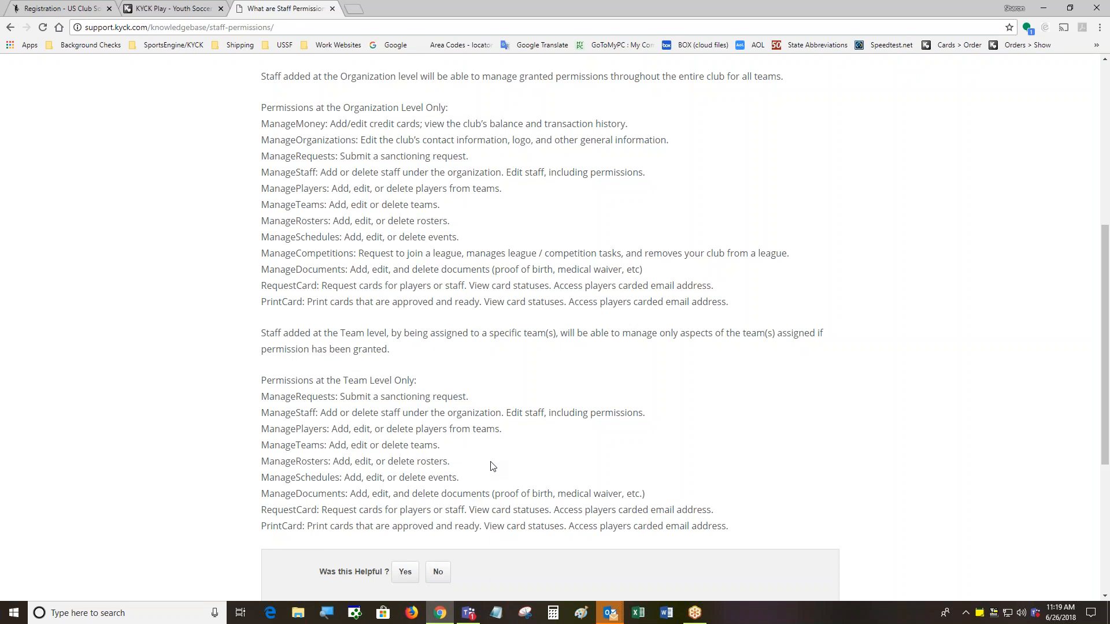
Go from the KYCK Play dashboard to US Club Soccer's Staff/Contact Us page
{"action": "scroll", "coordinate": [683, 404], "scroll_direction": "up", "scroll_amount": 6}
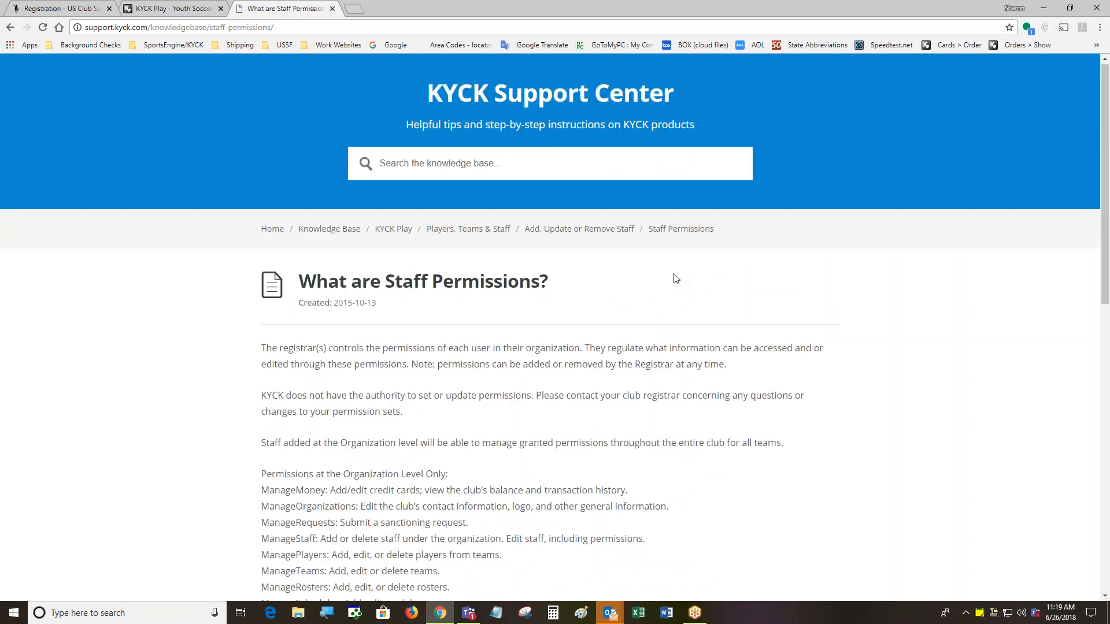
{"action": "left_click", "coordinate": [179, 8]}
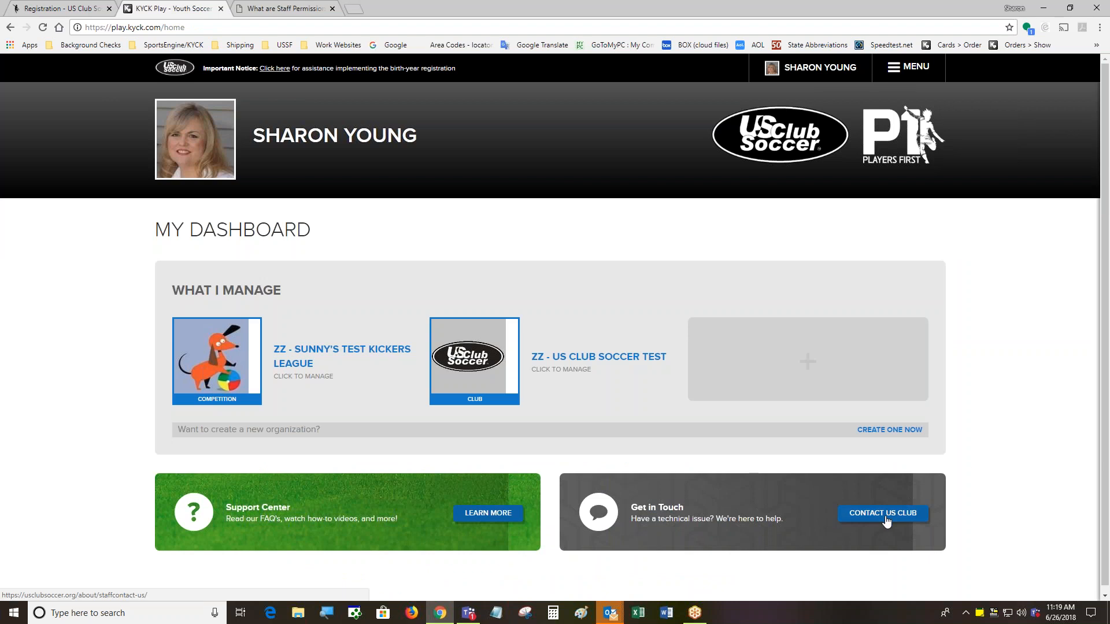
{"action": "left_click", "coordinate": [887, 520]}
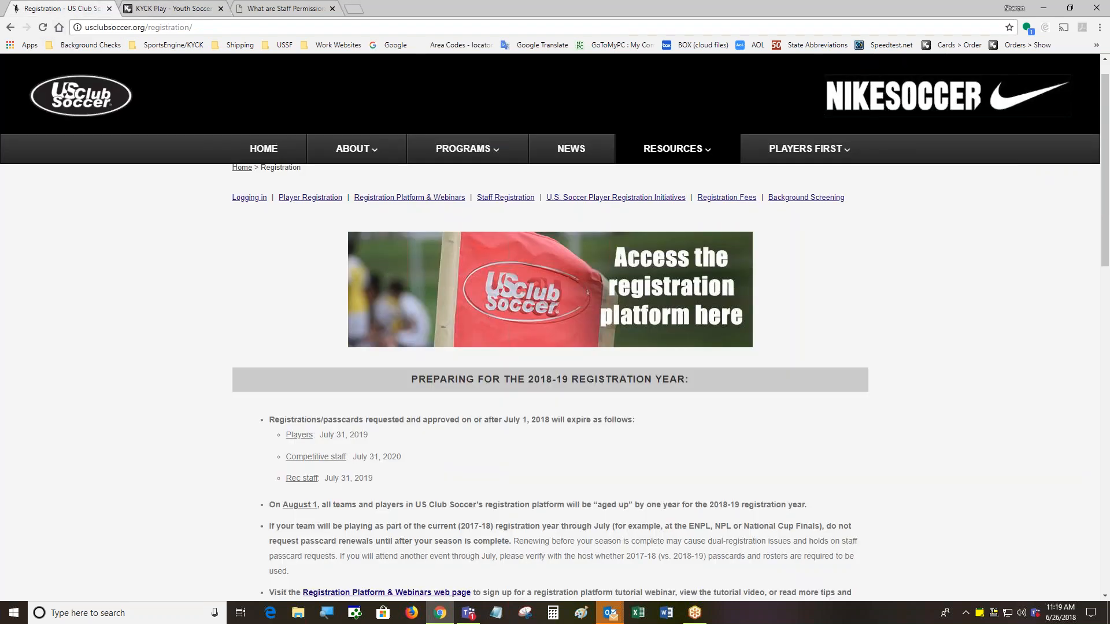
{"action": "mouse_move", "coordinate": [352, 148]}
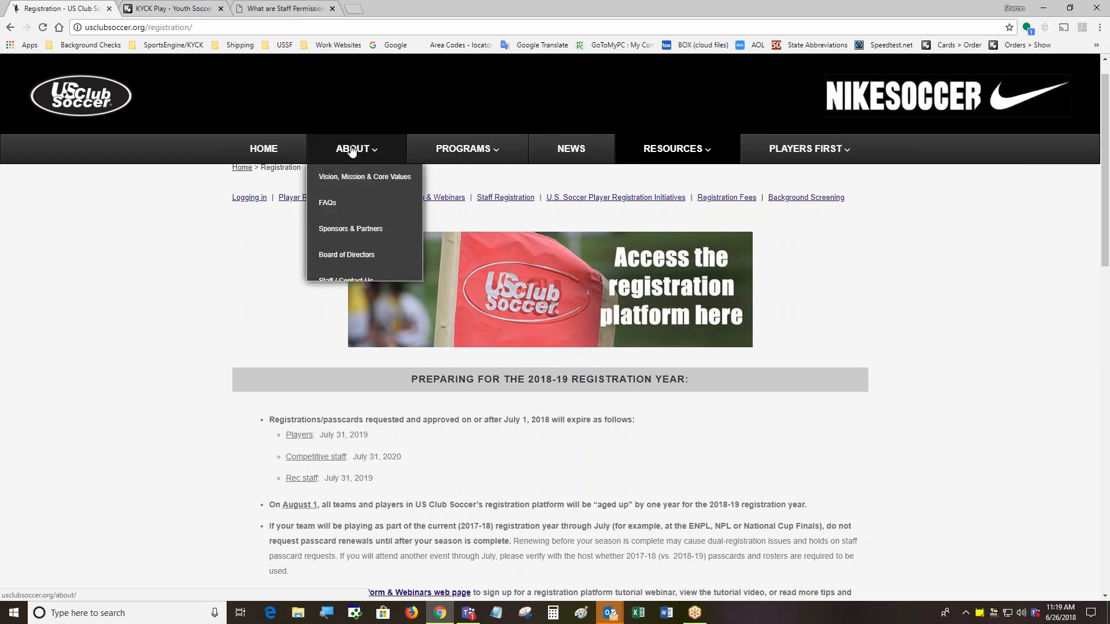
{"action": "left_click", "coordinate": [352, 282]}
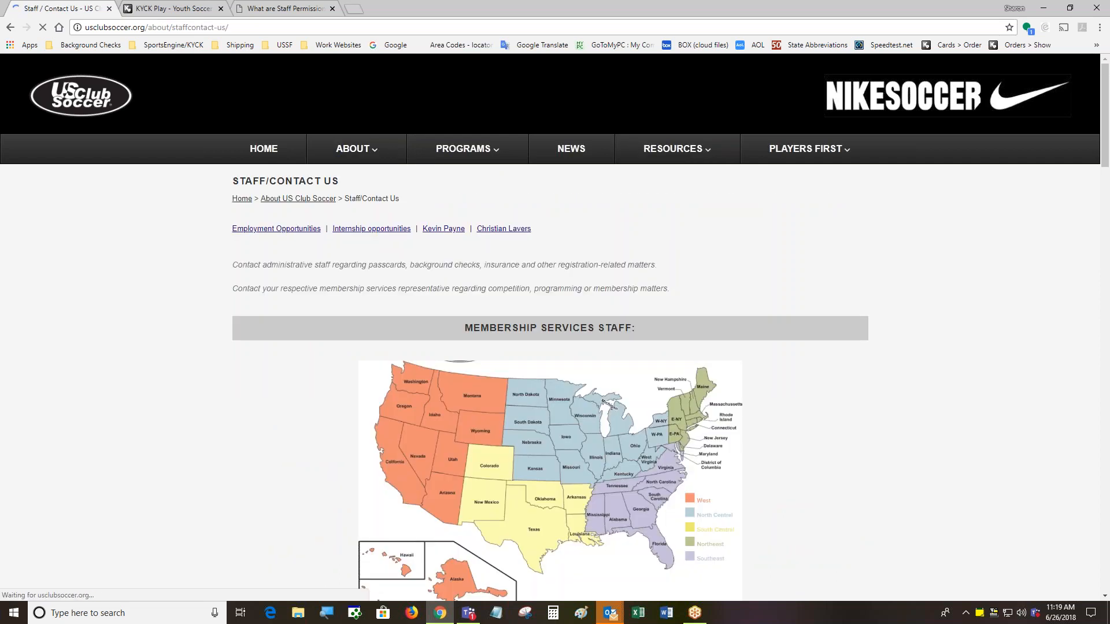
Scroll through the regional administrator contacts, then switch back to the KYCK Play tab
{"action": "scroll", "coordinate": [555, 347], "scroll_direction": "down", "scroll_amount": 4}
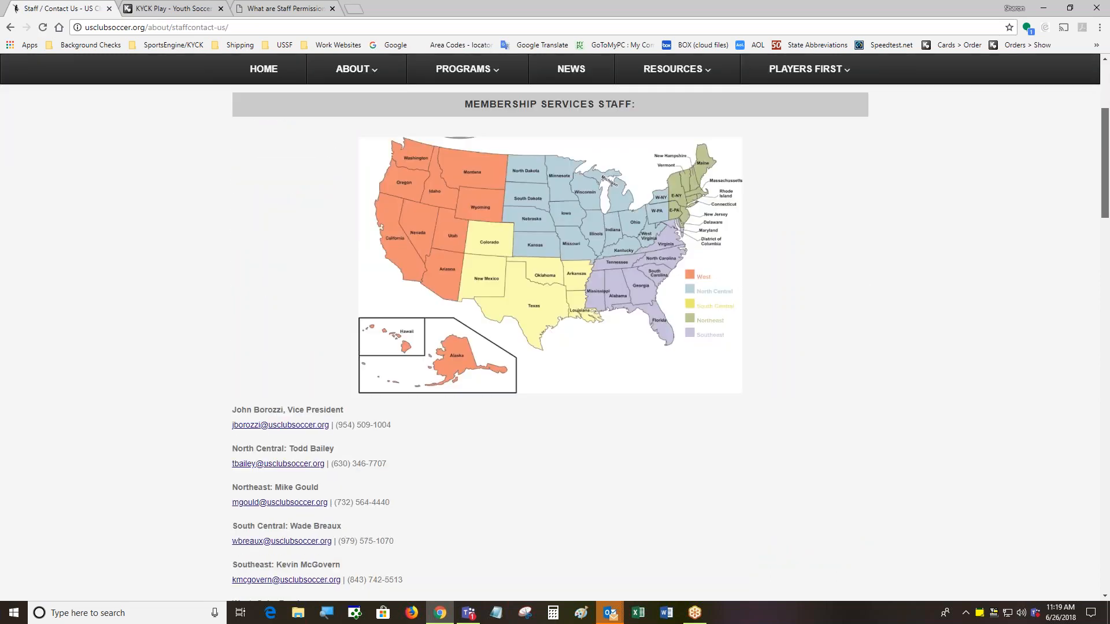
{"action": "scroll", "coordinate": [555, 342], "scroll_direction": "down", "scroll_amount": 6}
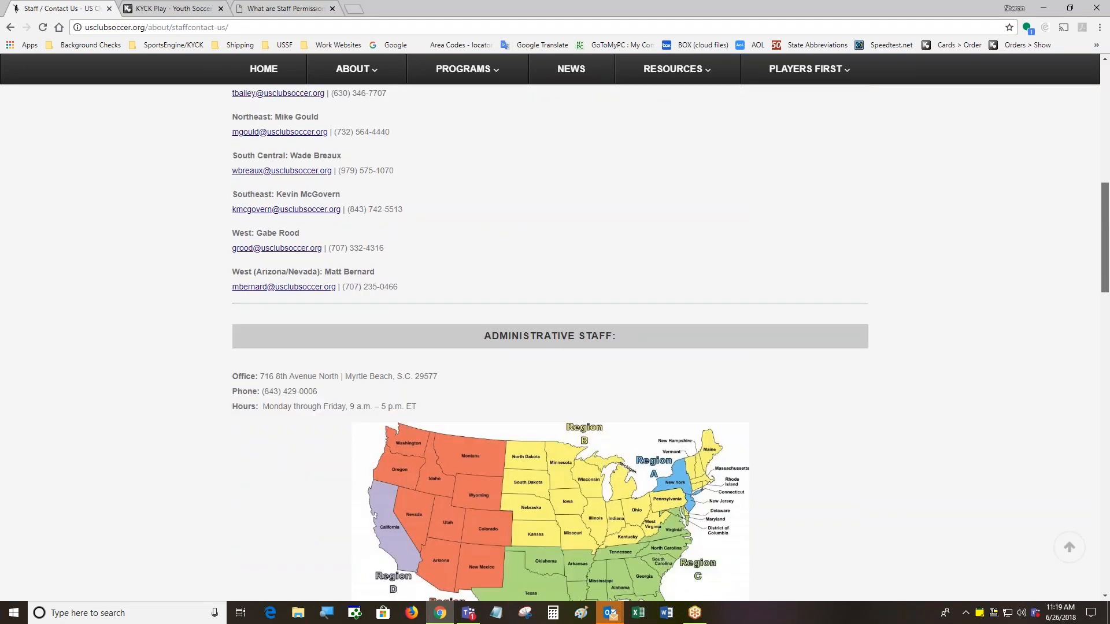
{"action": "scroll", "coordinate": [555, 343], "scroll_direction": "down", "scroll_amount": 4}
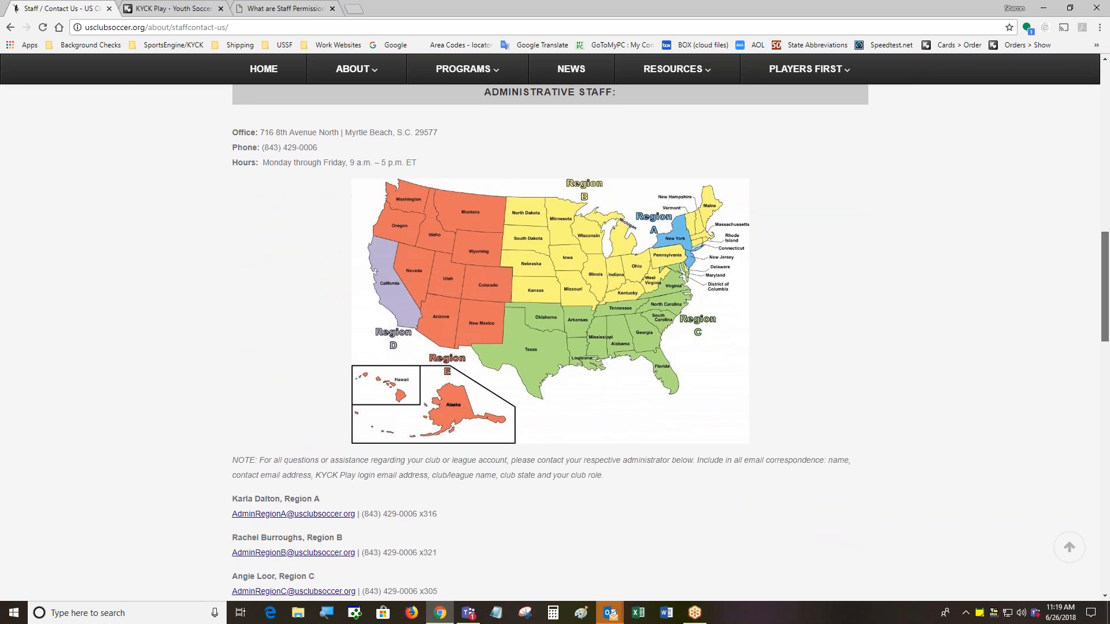
{"action": "scroll", "coordinate": [554, 342], "scroll_direction": "down", "scroll_amount": 1}
{"action": "scroll", "coordinate": [555, 342], "scroll_direction": "down", "scroll_amount": 1}
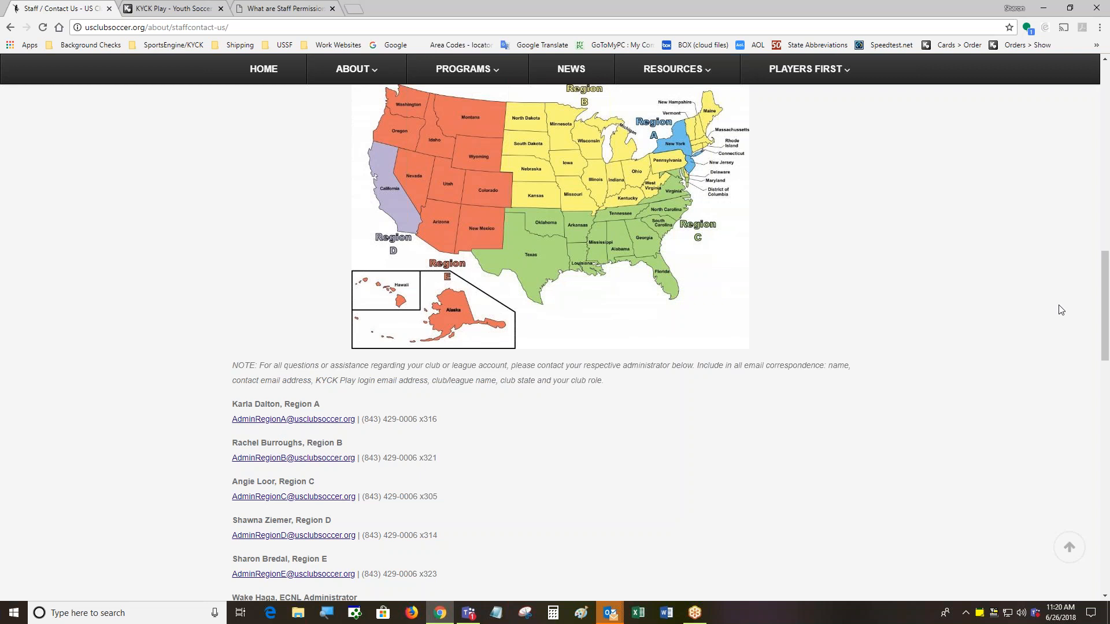
{"action": "left_click_drag", "start_coordinate": [1106, 306], "coordinate": [1086, 272]}
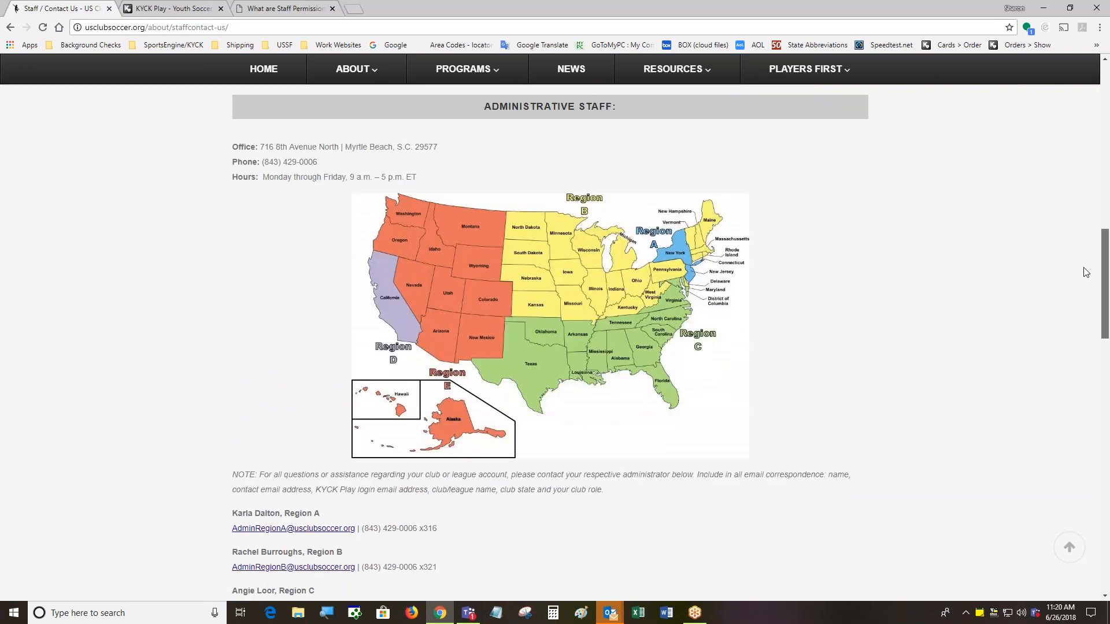
{"action": "scroll", "coordinate": [1086, 271], "scroll_direction": "up", "scroll_amount": 15}
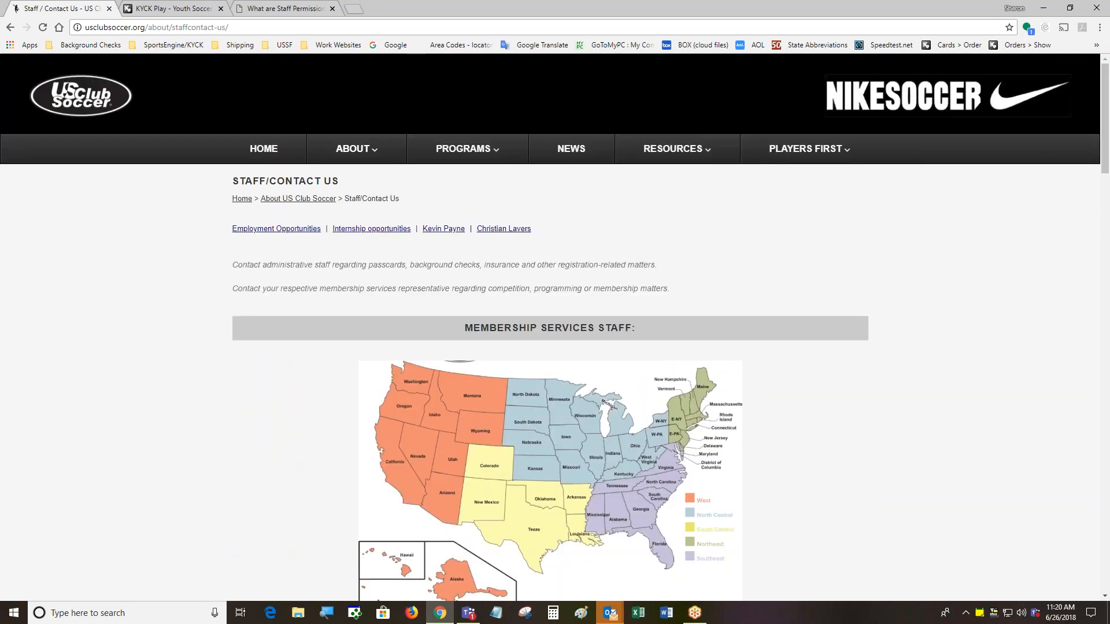
{"action": "left_click", "coordinate": [173, 8]}
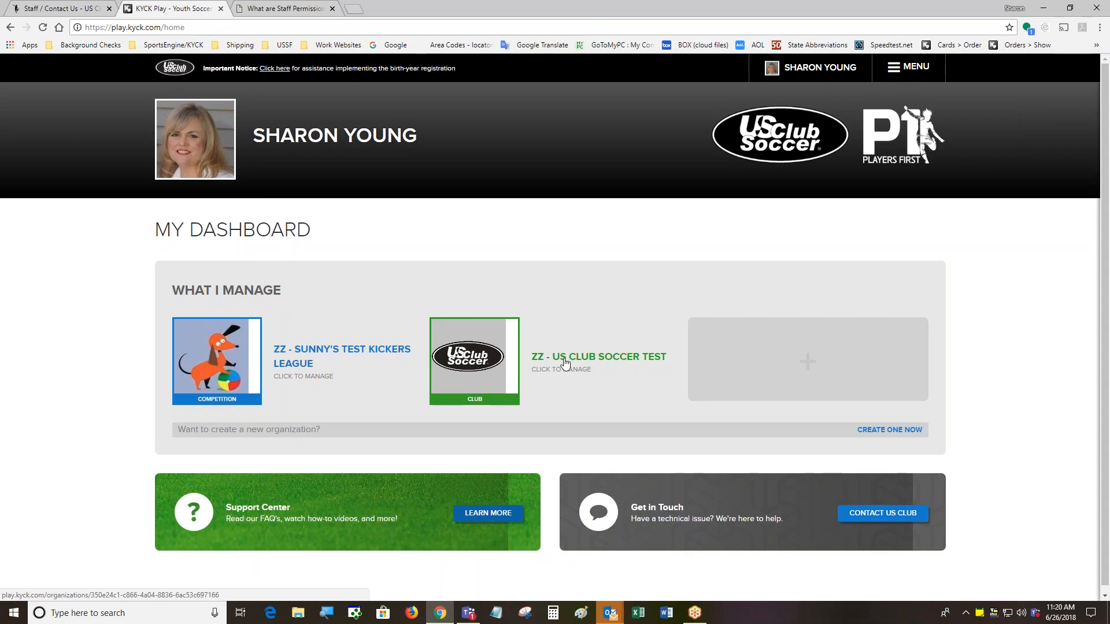
Open and close MENU, then open ZZ - US Club Soccer Test under What I Manage
{"action": "left_click", "coordinate": [922, 67]}
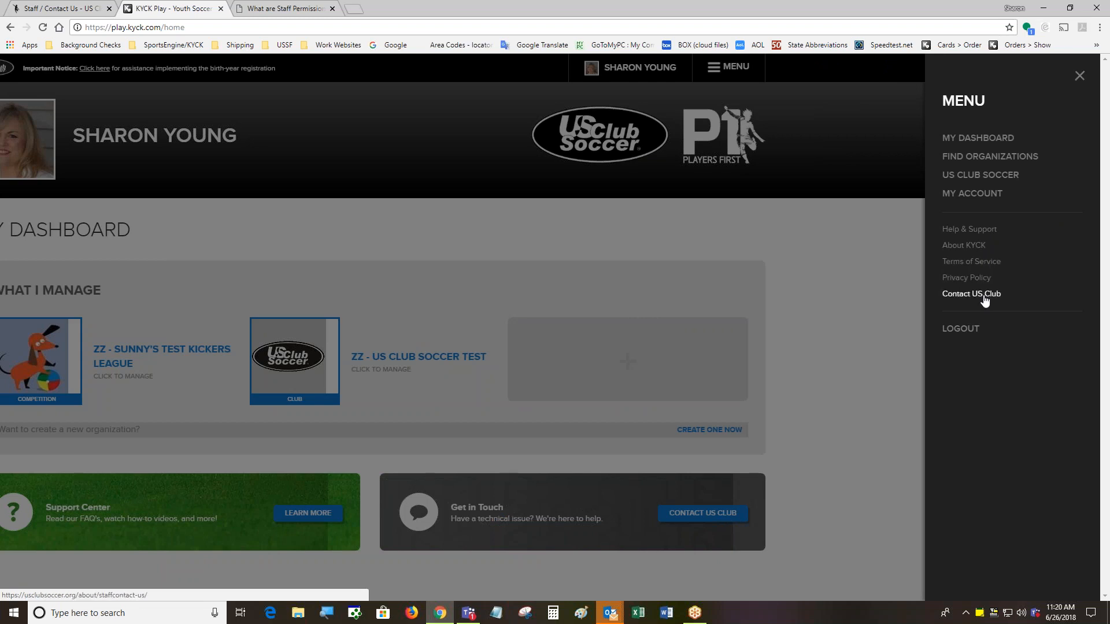
{"action": "left_click", "coordinate": [816, 335]}
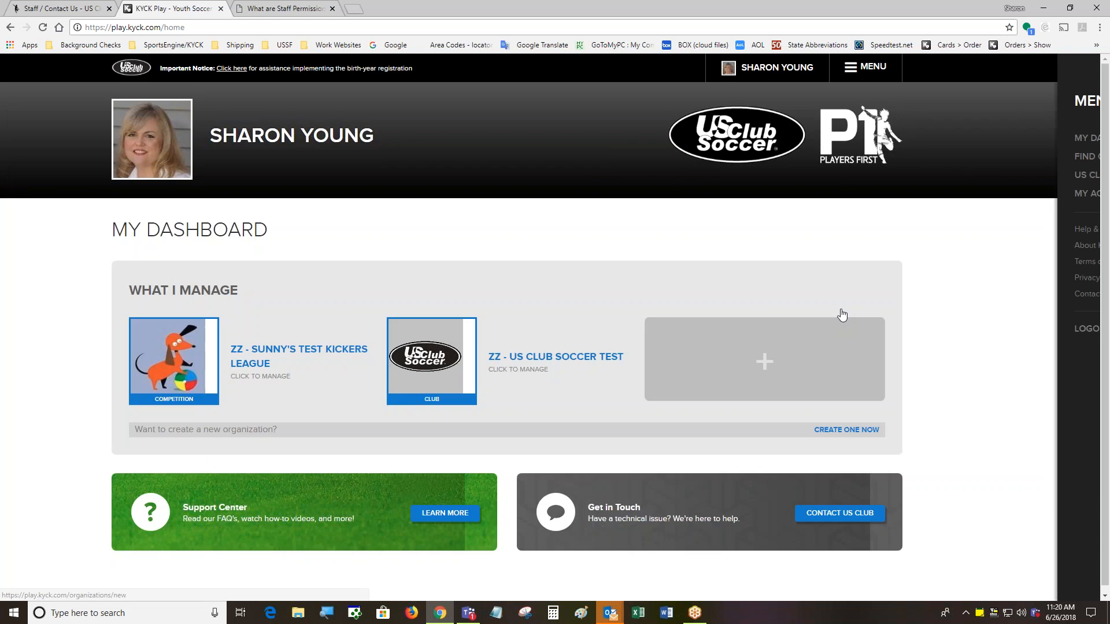
{"action": "left_click", "coordinate": [575, 359]}
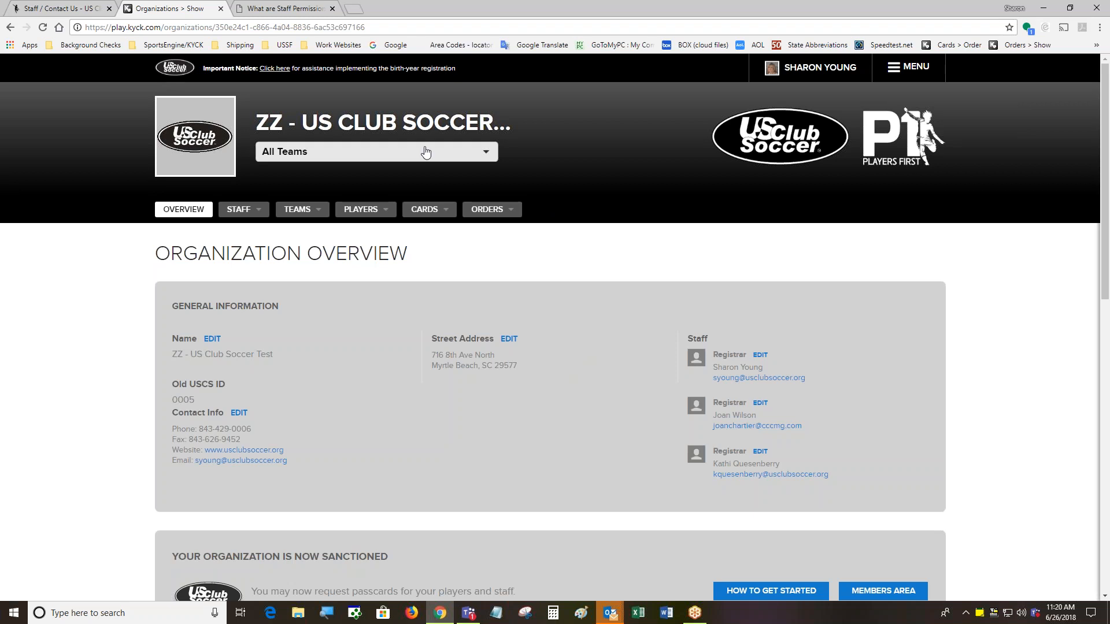
{"action": "left_click", "coordinate": [485, 153]}
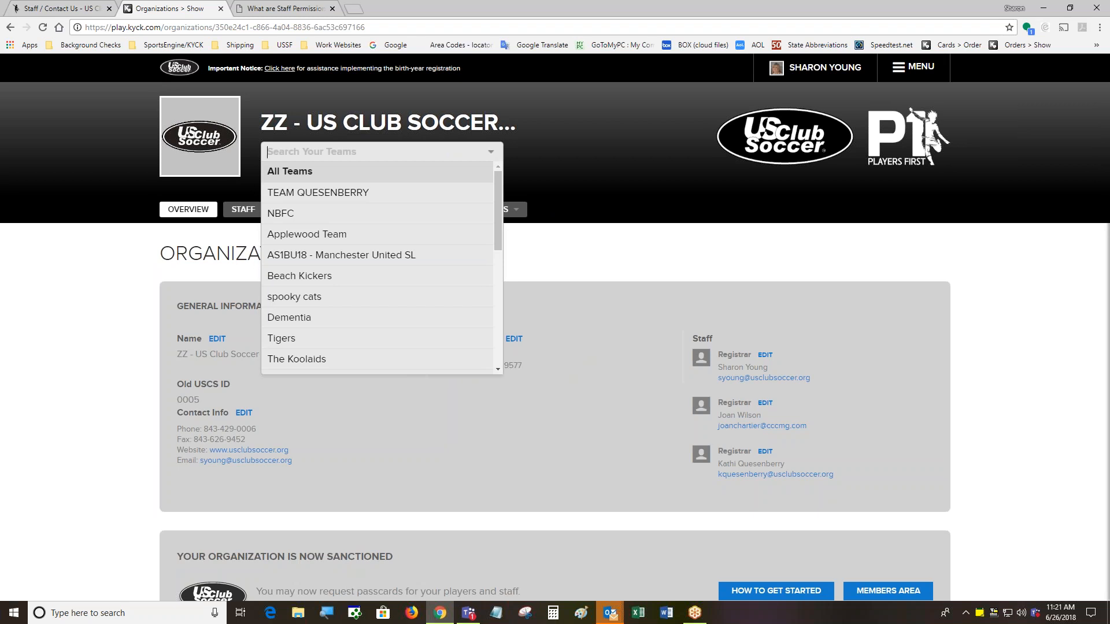
{"action": "left_click", "coordinate": [680, 252]}
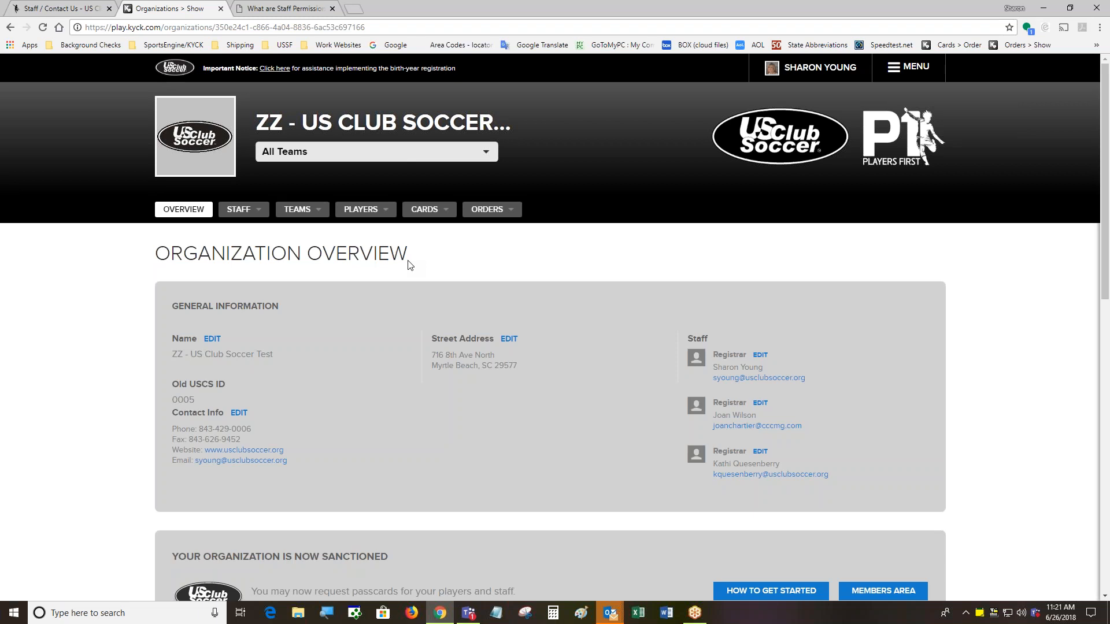
{"action": "left_click", "coordinate": [475, 151]}
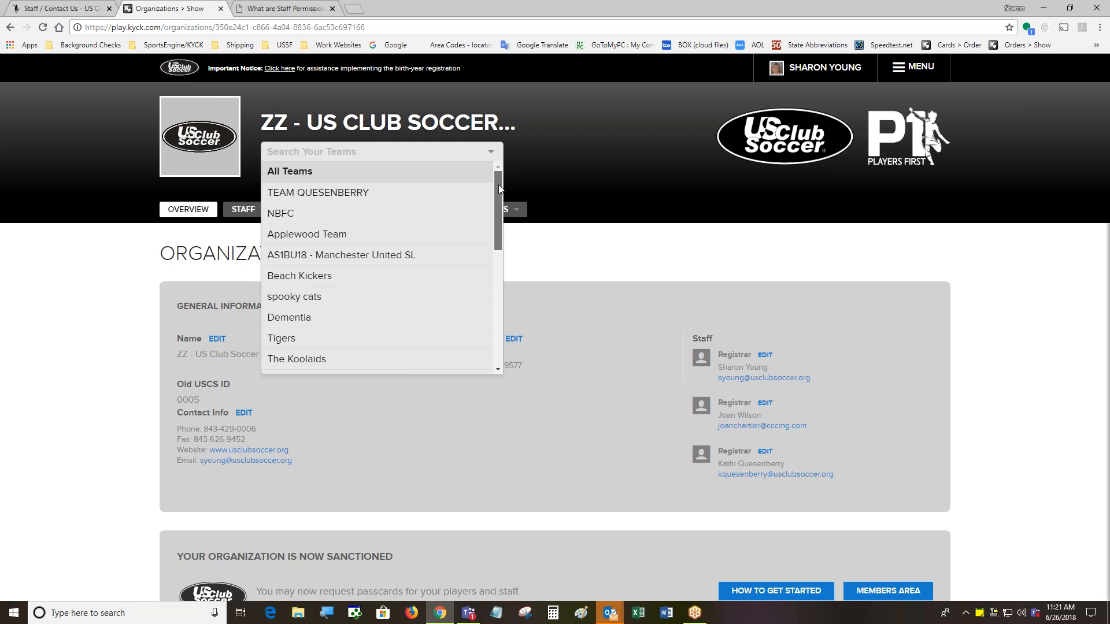
{"action": "left_click_drag", "start_coordinate": [499, 185], "coordinate": [497, 189]}
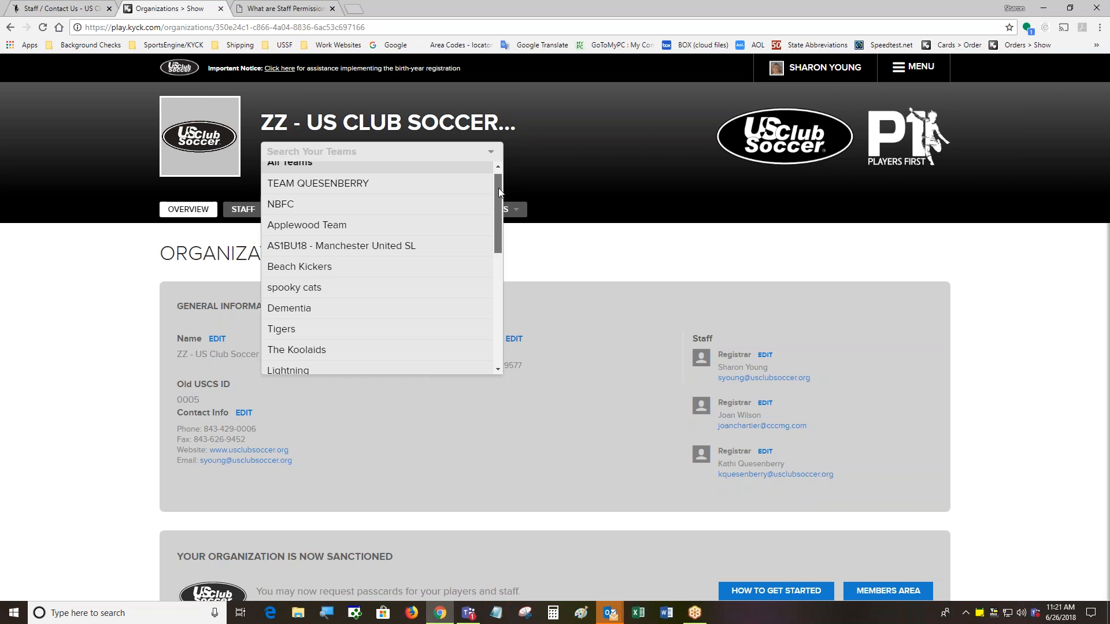
{"action": "left_click_drag", "start_coordinate": [498, 188], "coordinate": [497, 190]}
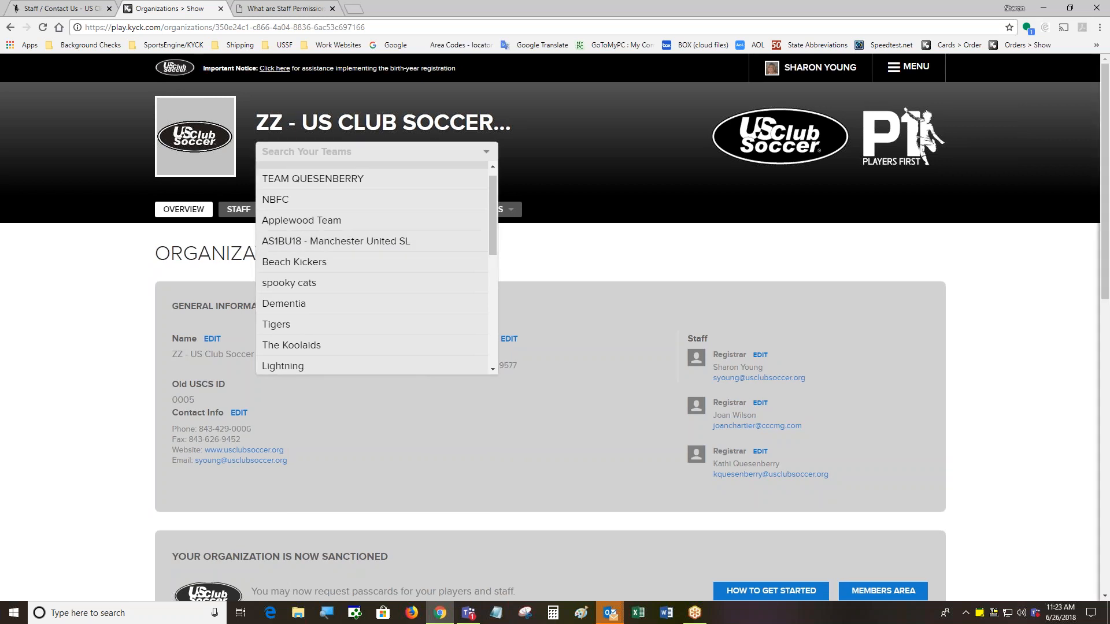
{"action": "left_click", "coordinate": [729, 264]}
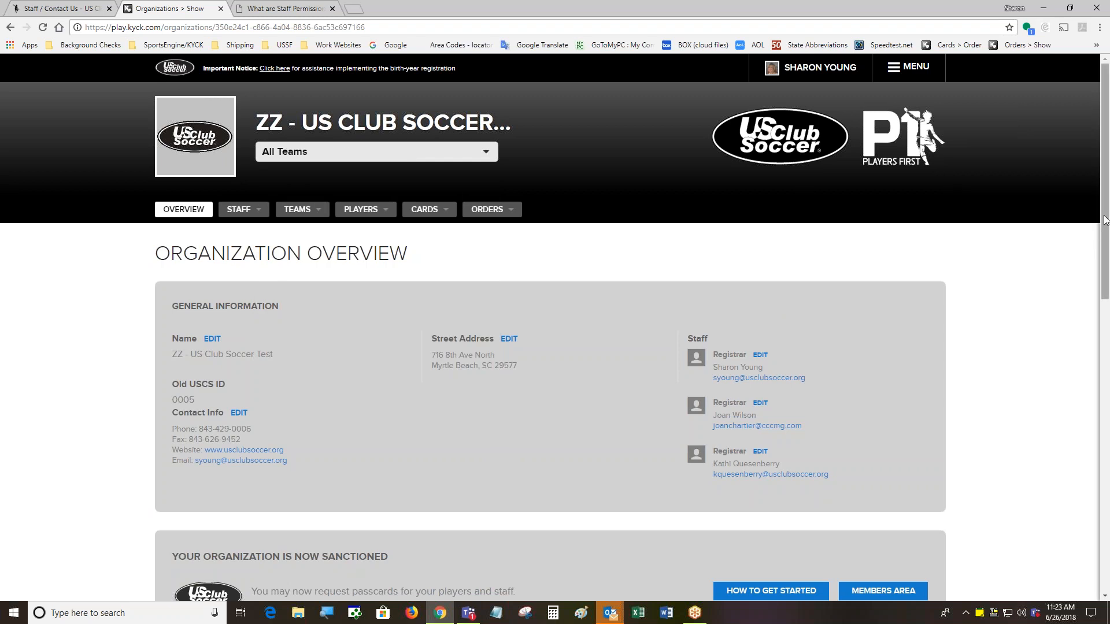
Scroll down the ZZ - US Club Soccer Test overview and open EDIT next to Name
{"action": "scroll", "coordinate": [750, 264], "scroll_direction": "down", "scroll_amount": 1}
{"action": "scroll", "coordinate": [750, 265], "scroll_direction": "down", "scroll_amount": 3}
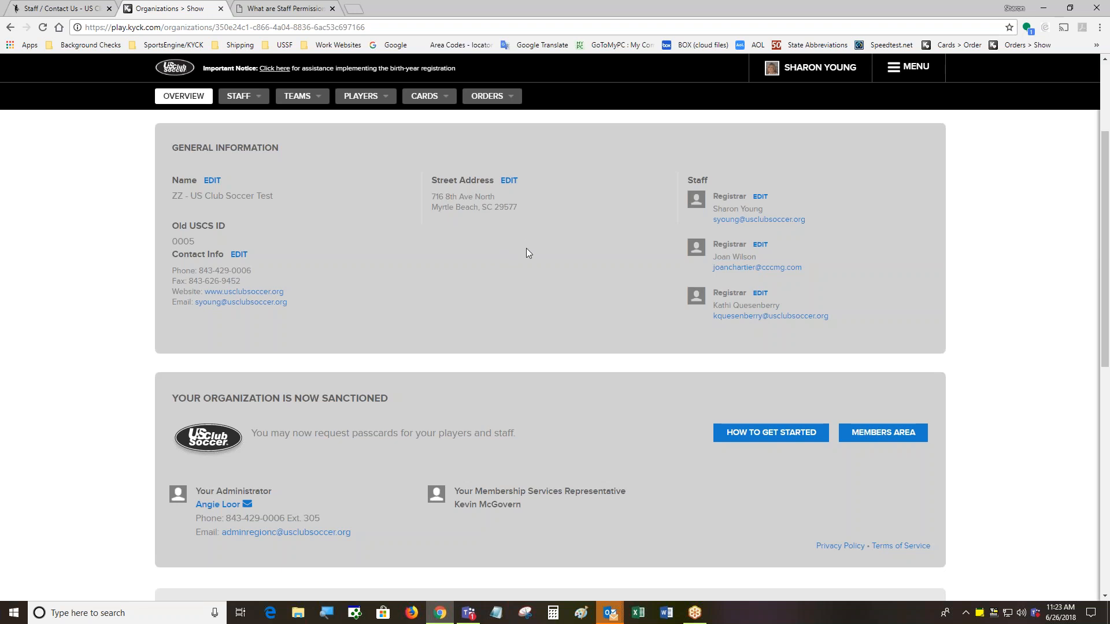
{"action": "left_click", "coordinate": [212, 180]}
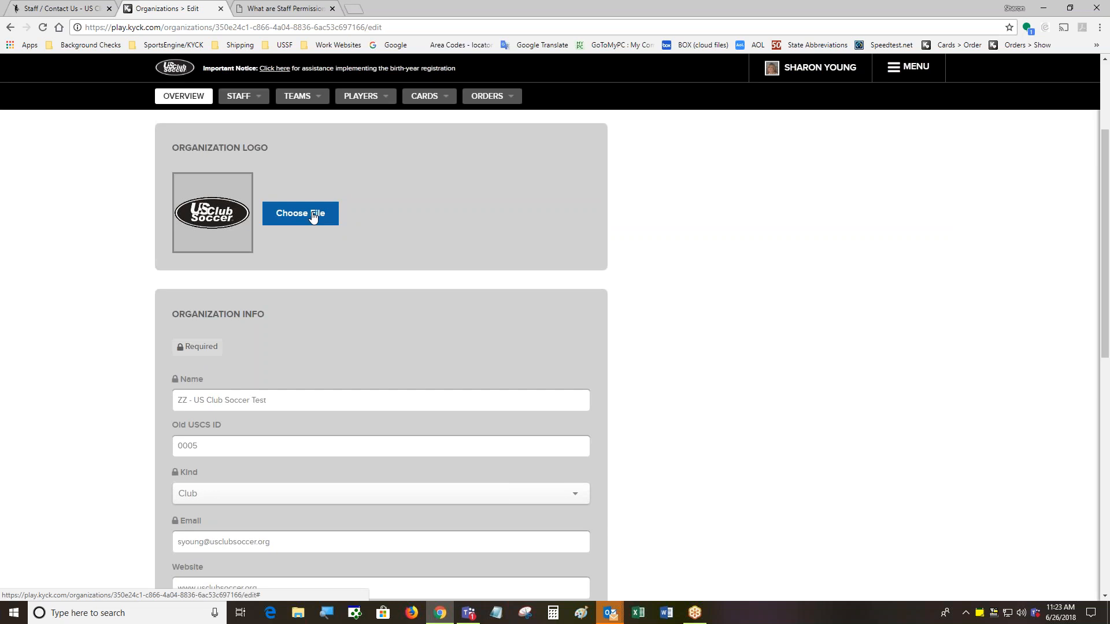
{"action": "scroll", "coordinate": [1106, 325], "scroll_direction": "down", "scroll_amount": 2}
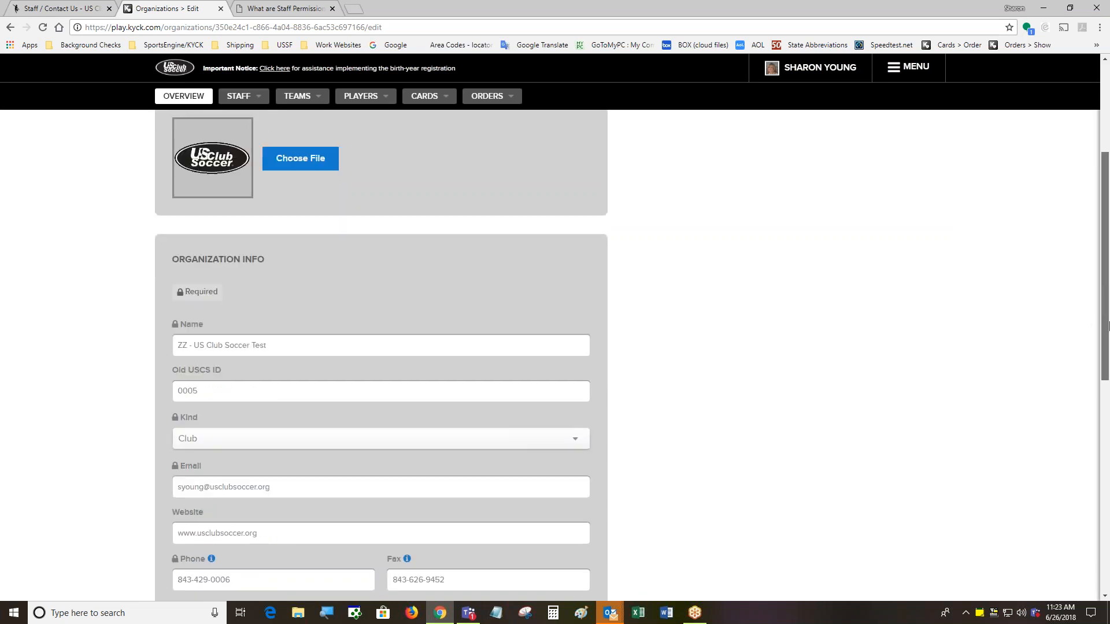
{"action": "scroll", "coordinate": [1107, 325], "scroll_direction": "down", "scroll_amount": 3}
{"action": "scroll", "coordinate": [1107, 326], "scroll_direction": "down", "scroll_amount": 5}
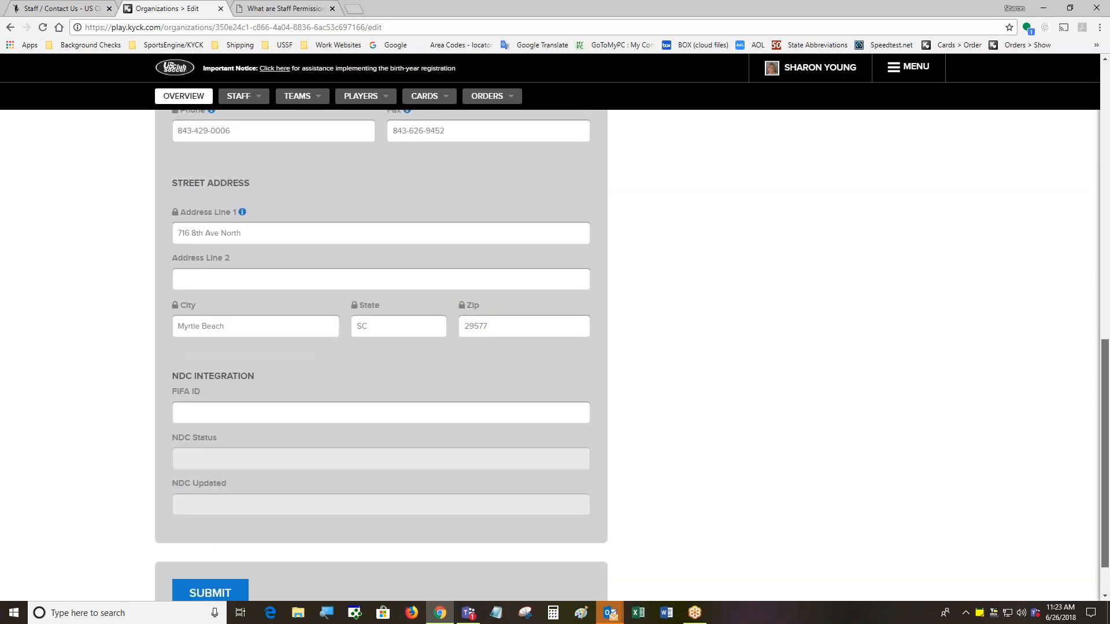
{"action": "scroll", "coordinate": [565, 337], "scroll_direction": "up", "scroll_amount": 2}
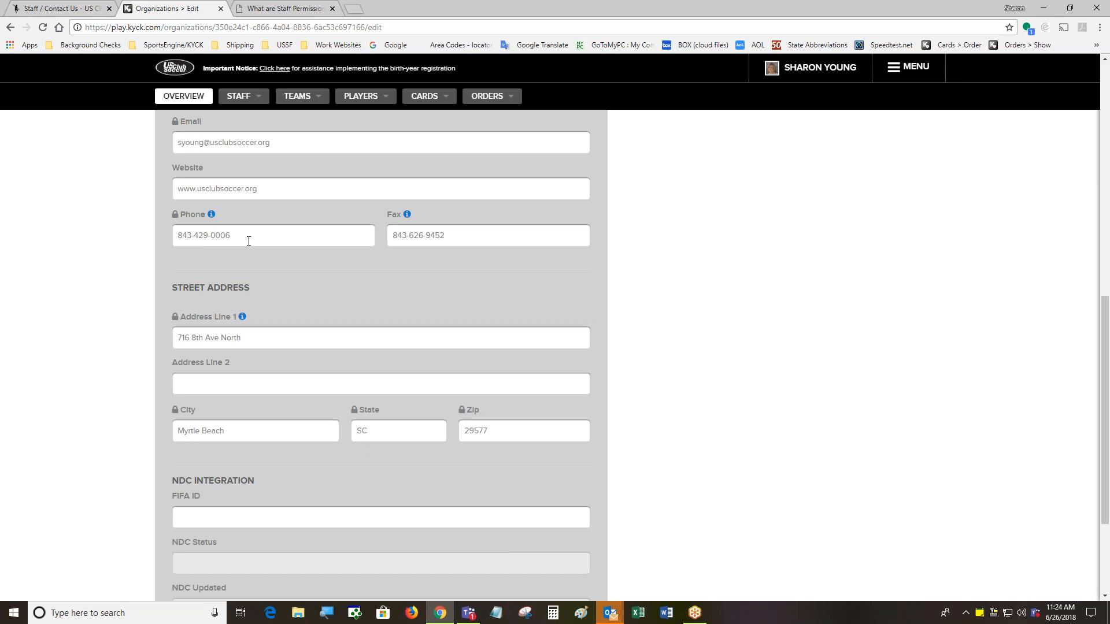
{"action": "left_click_drag", "start_coordinate": [1105, 341], "coordinate": [1105, 411]}
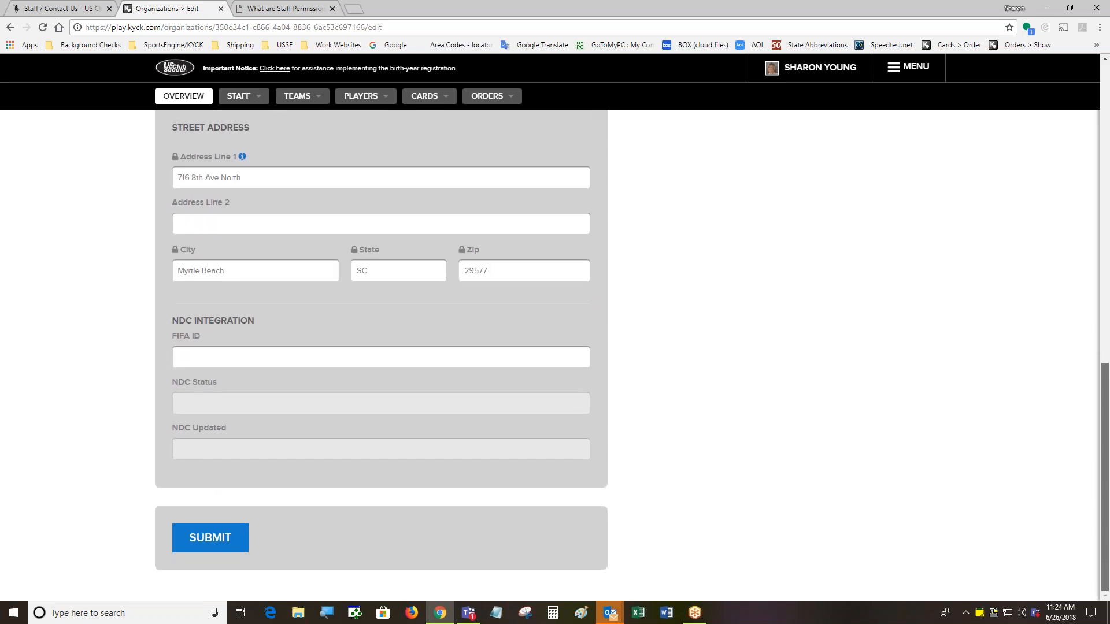
{"action": "left_click_drag", "start_coordinate": [1105, 411], "coordinate": [1105, 403]}
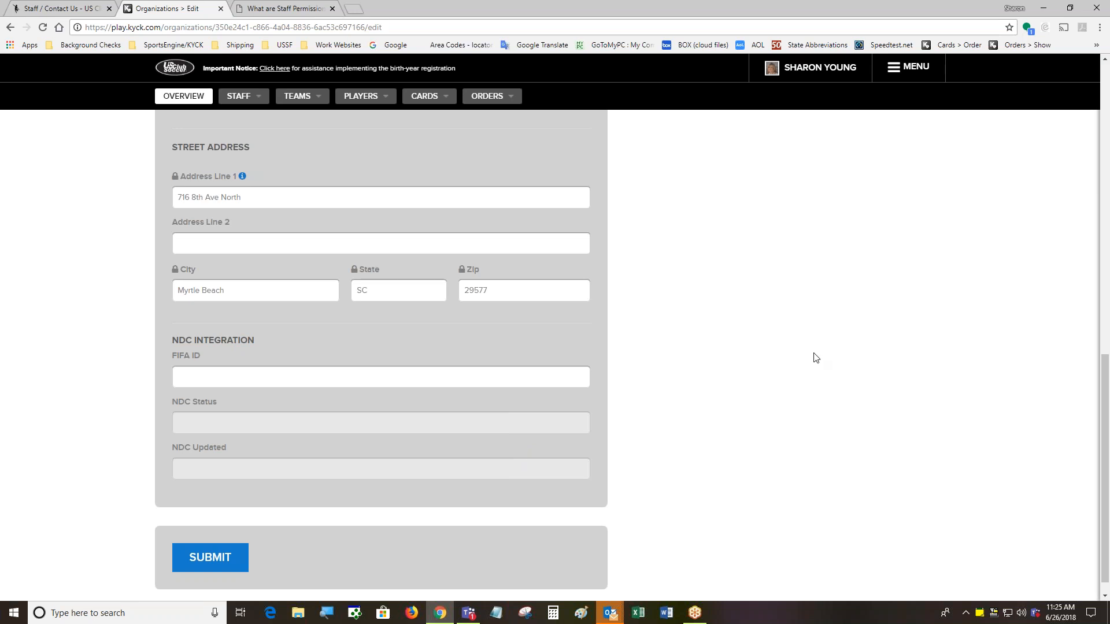
{"action": "left_click_drag", "start_coordinate": [1105, 376], "coordinate": [1105, 92]}
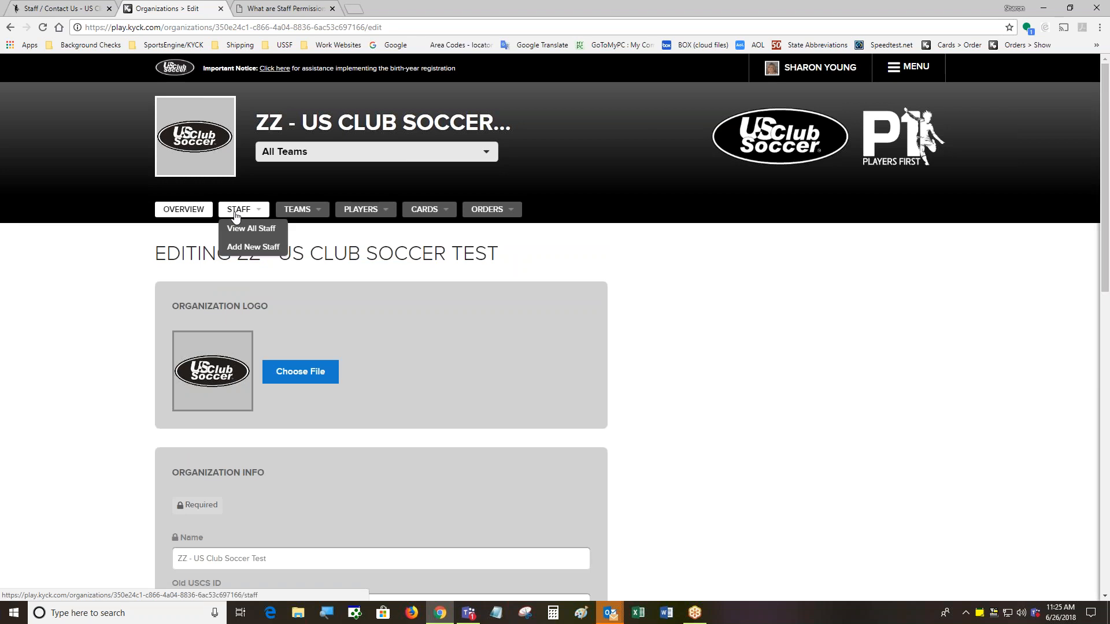
Return to Organization Overview, review its 17 staff, 25 teams and 881 players, and open STAFF
{"action": "left_click", "coordinate": [199, 213]}
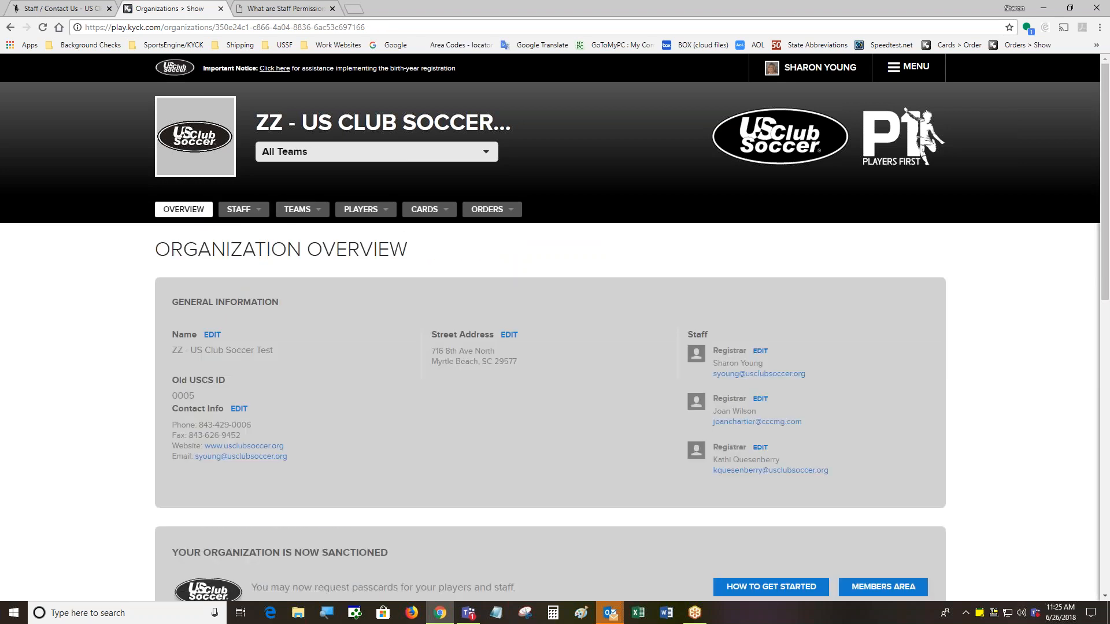
{"action": "left_click_drag", "start_coordinate": [1104, 147], "coordinate": [1100, 330]}
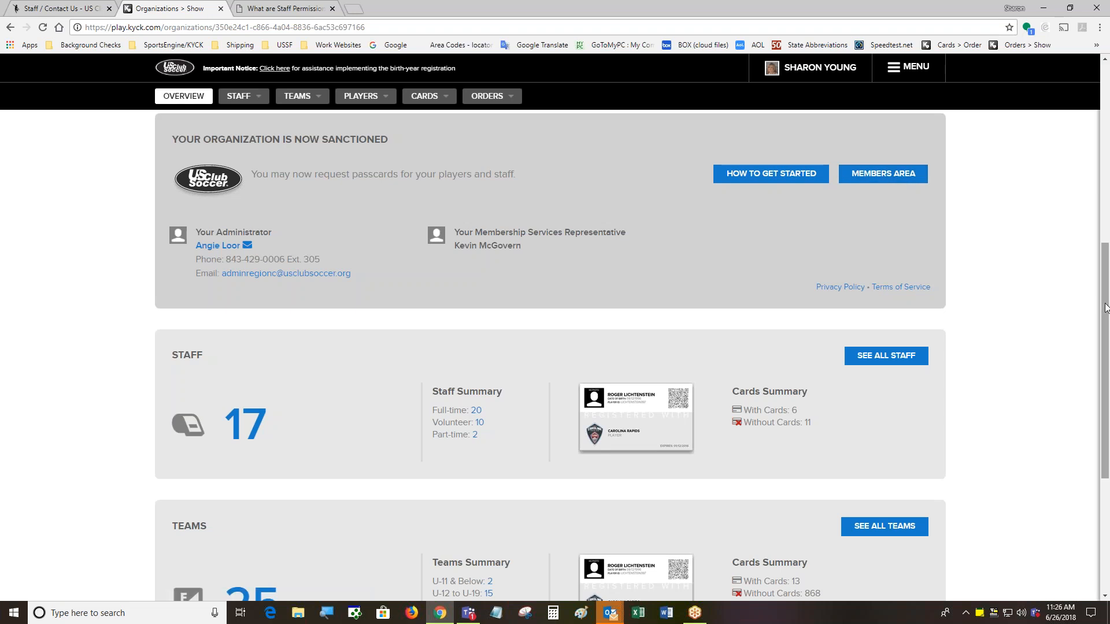
{"action": "left_click_drag", "start_coordinate": [1102, 305], "coordinate": [1102, 402]}
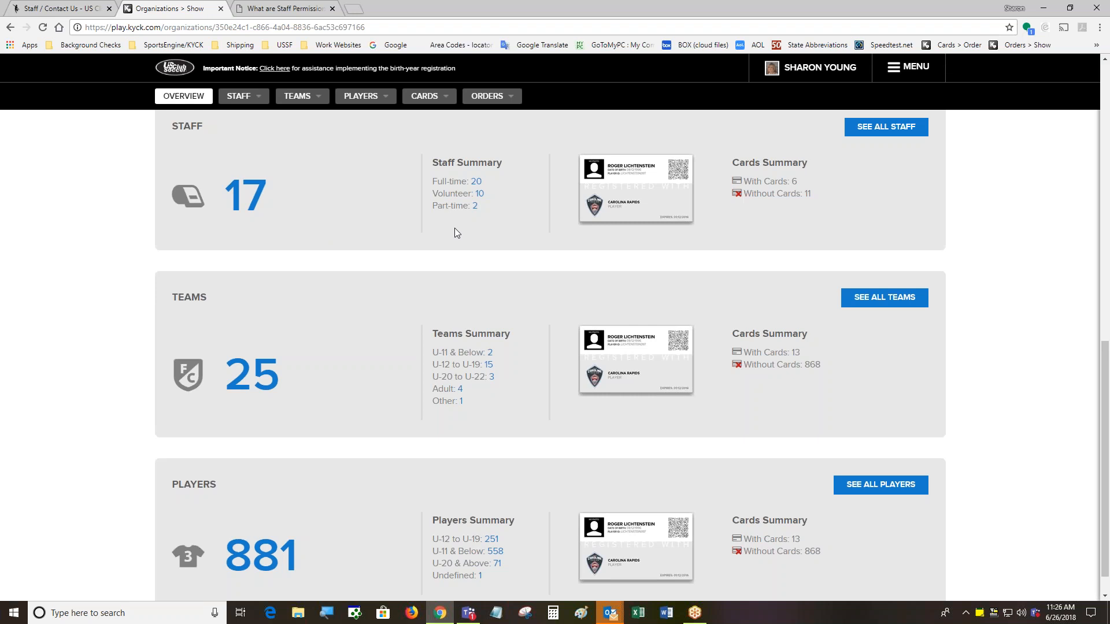
{"action": "scroll", "coordinate": [1003, 267], "scroll_direction": "up", "scroll_amount": 10}
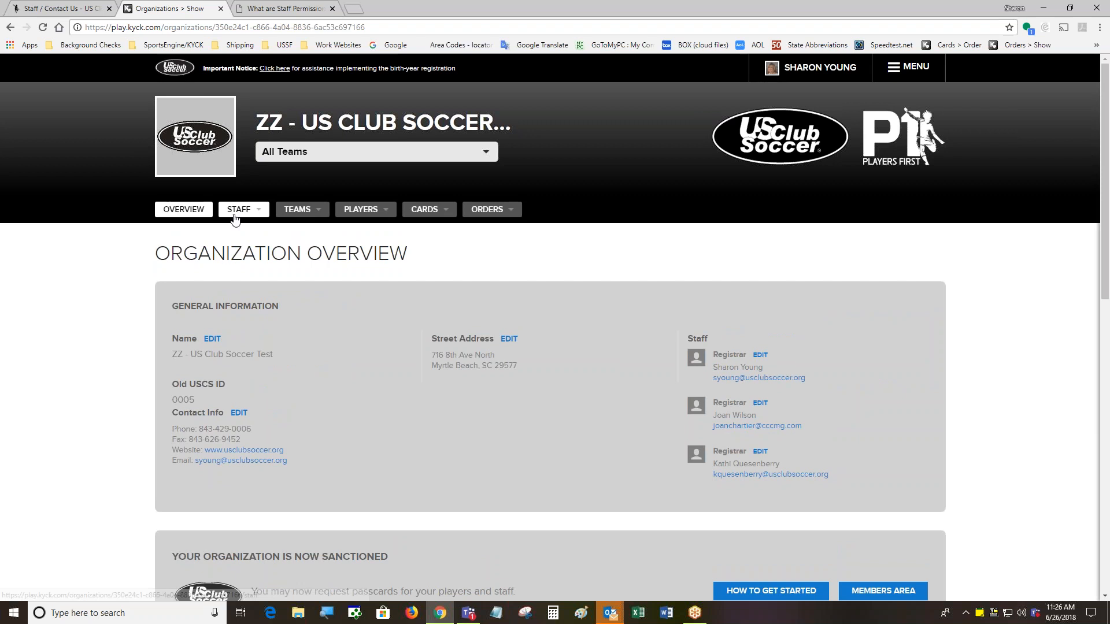
{"action": "left_click", "coordinate": [235, 219]}
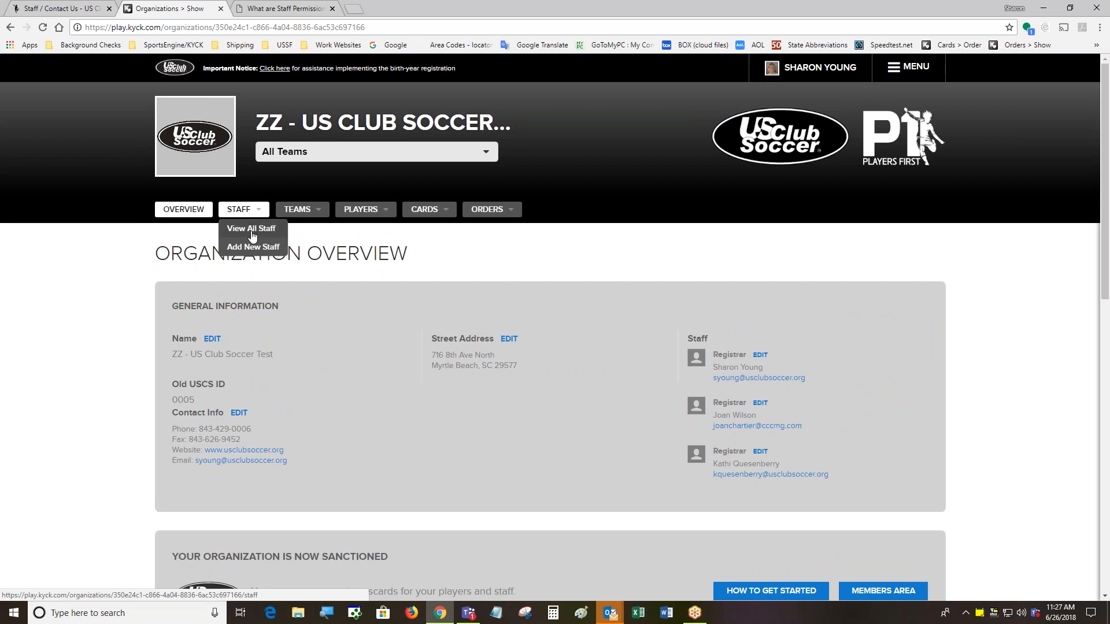
Open View All Staff, filter it by a staff member's last name, then reset the filter to list everyone
{"action": "left_click", "coordinate": [252, 229]}
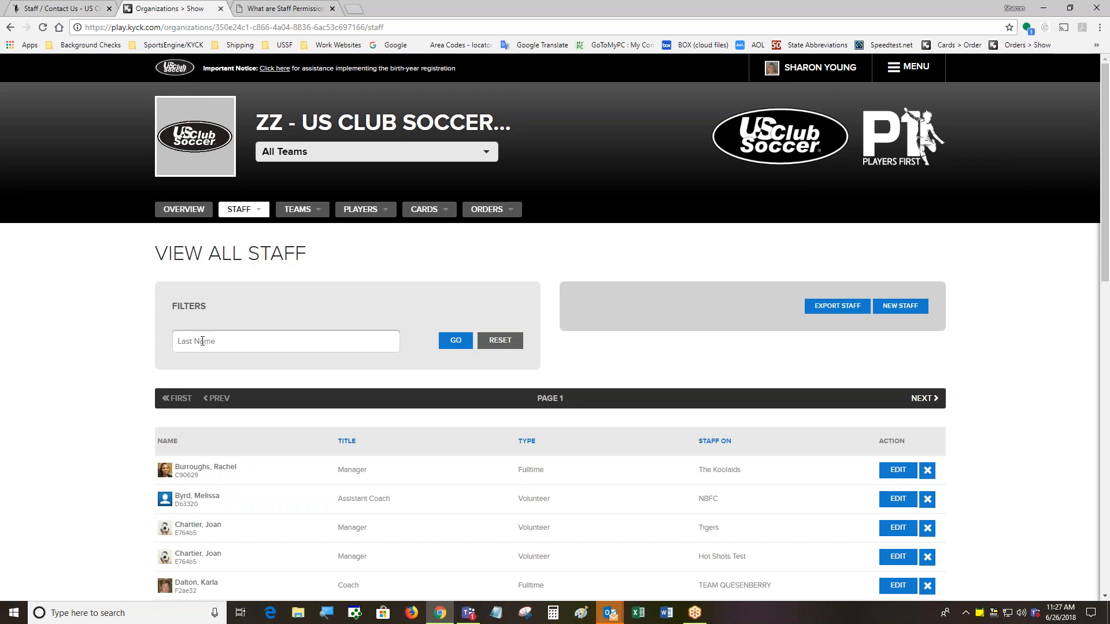
{"action": "left_click", "coordinate": [202, 341]}
{"action": "type", "text": "Smith"}
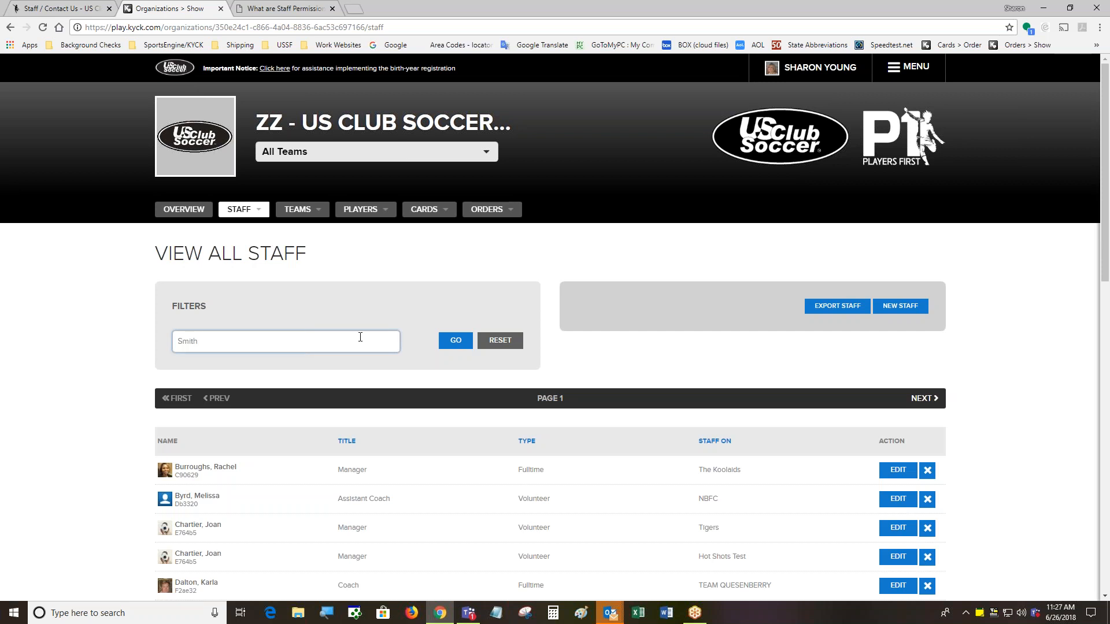
{"action": "key", "text": "Return"}
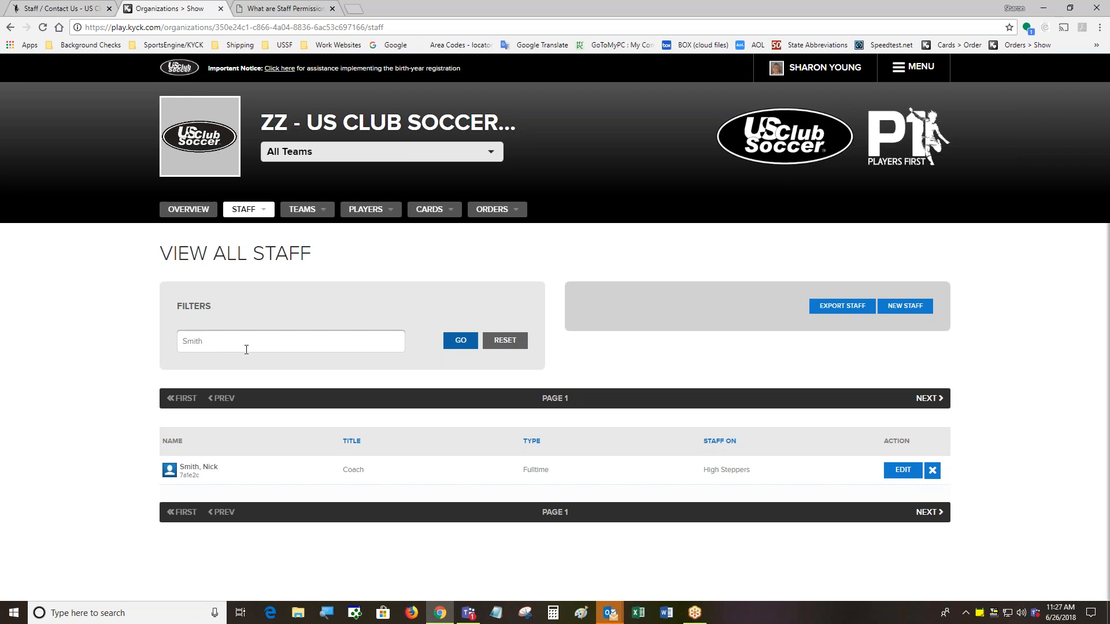
{"action": "left_click", "coordinate": [514, 345]}
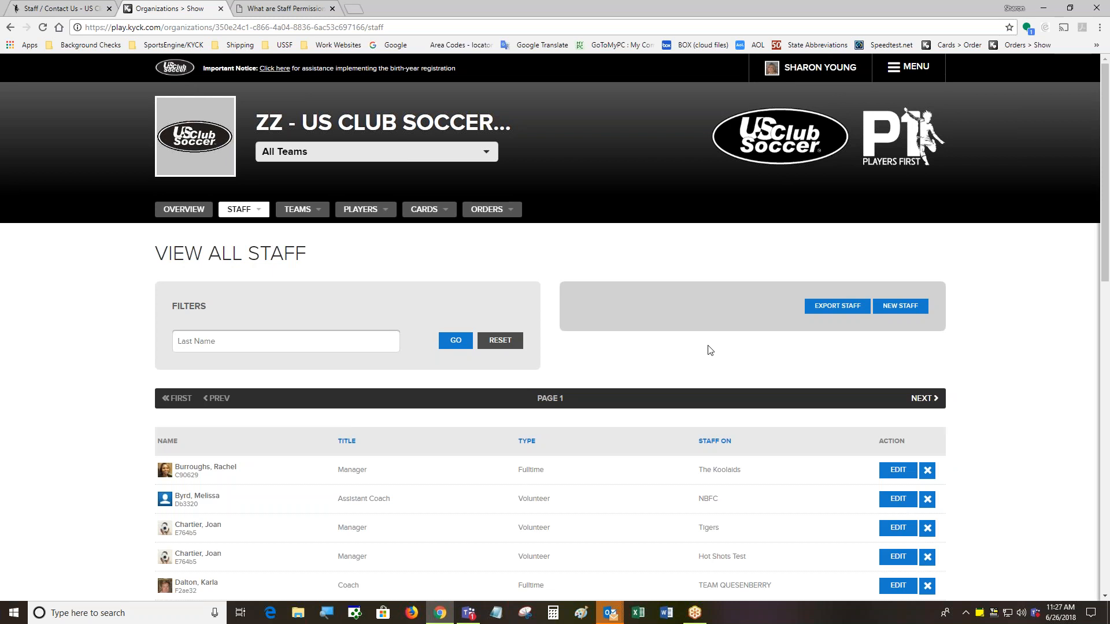
{"action": "left_click_drag", "start_coordinate": [1104, 247], "coordinate": [1104, 252]}
{"action": "scroll", "coordinate": [469, 340], "scroll_direction": "down", "scroll_amount": 4}
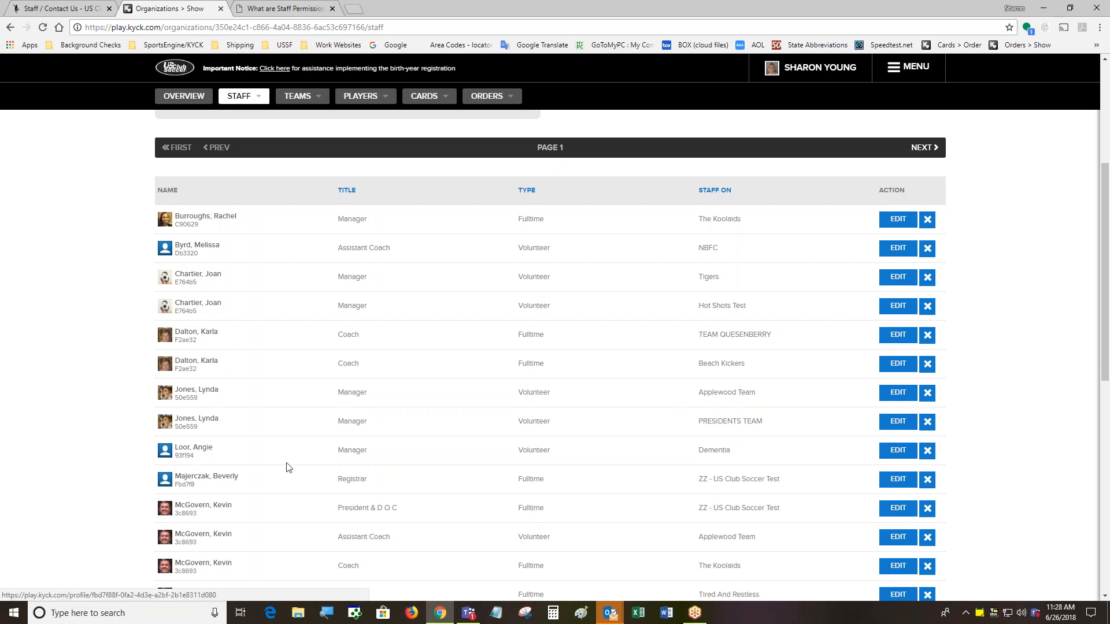
{"action": "scroll", "coordinate": [768, 434], "scroll_direction": "down", "scroll_amount": 3}
{"action": "scroll", "coordinate": [768, 434], "scroll_direction": "up", "scroll_amount": 1}
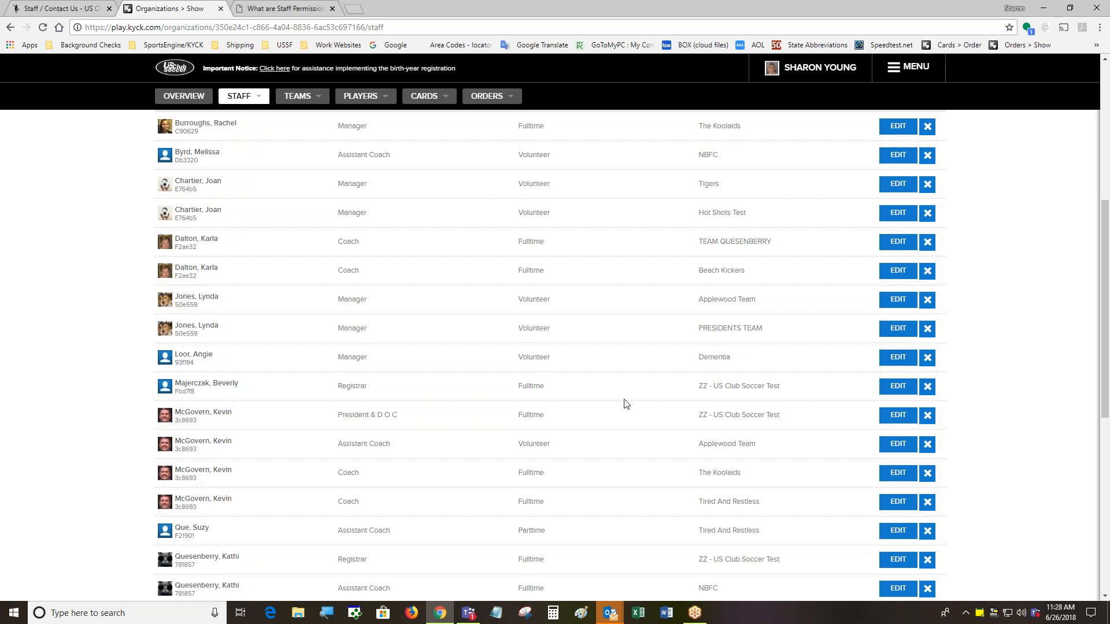
Delete the staff member's Coach / The Koolaids row from the View All Staff list
{"action": "scroll", "coordinate": [662, 383], "scroll_direction": "up", "scroll_amount": 4}
{"action": "scroll", "coordinate": [663, 381], "scroll_direction": "up", "scroll_amount": 2}
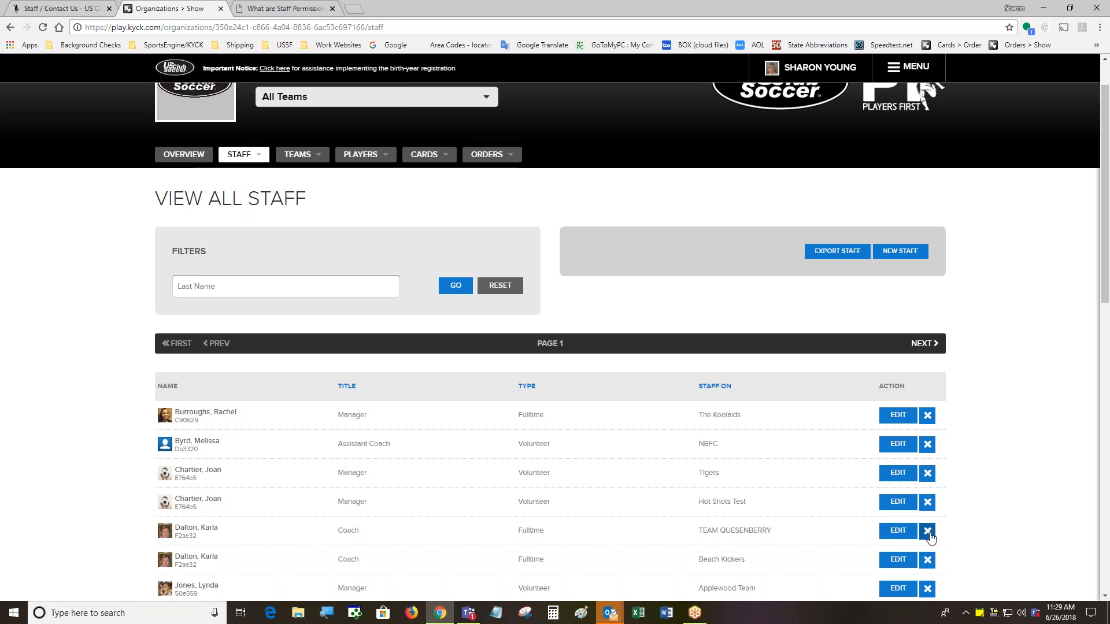
{"action": "scroll", "coordinate": [930, 536], "scroll_direction": "down", "scroll_amount": 2}
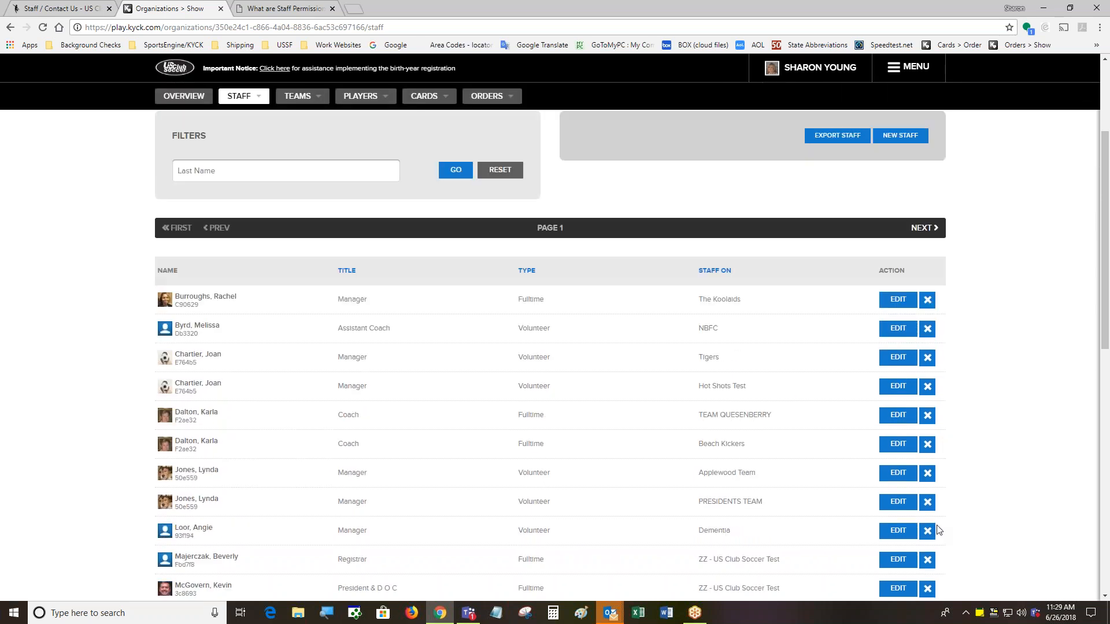
{"action": "scroll", "coordinate": [939, 529], "scroll_direction": "down", "scroll_amount": 3}
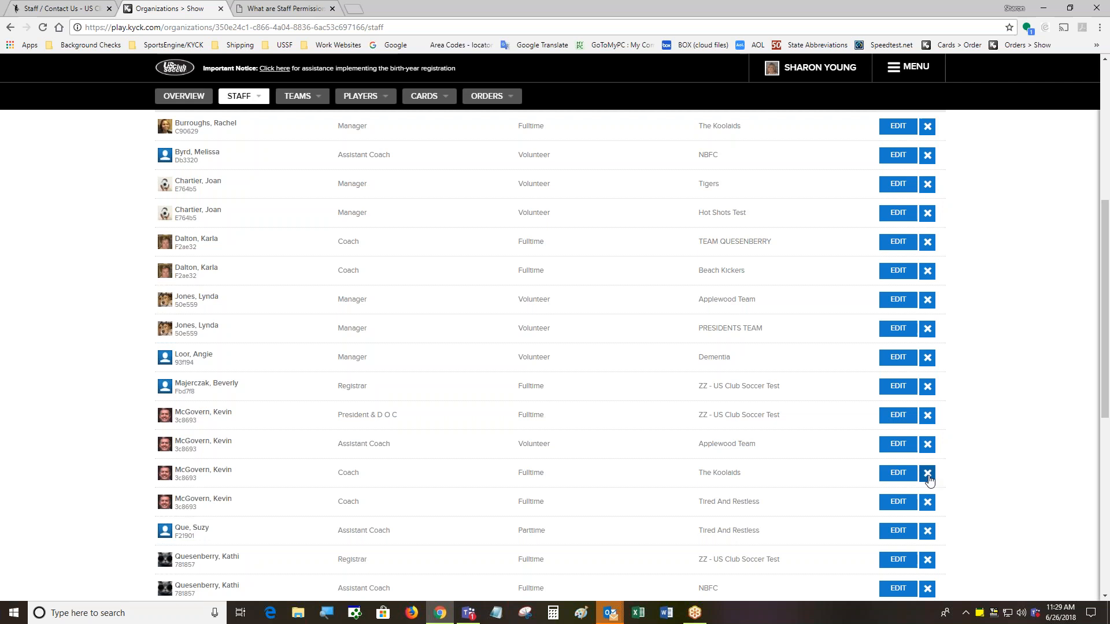
{"action": "left_click", "coordinate": [928, 475]}
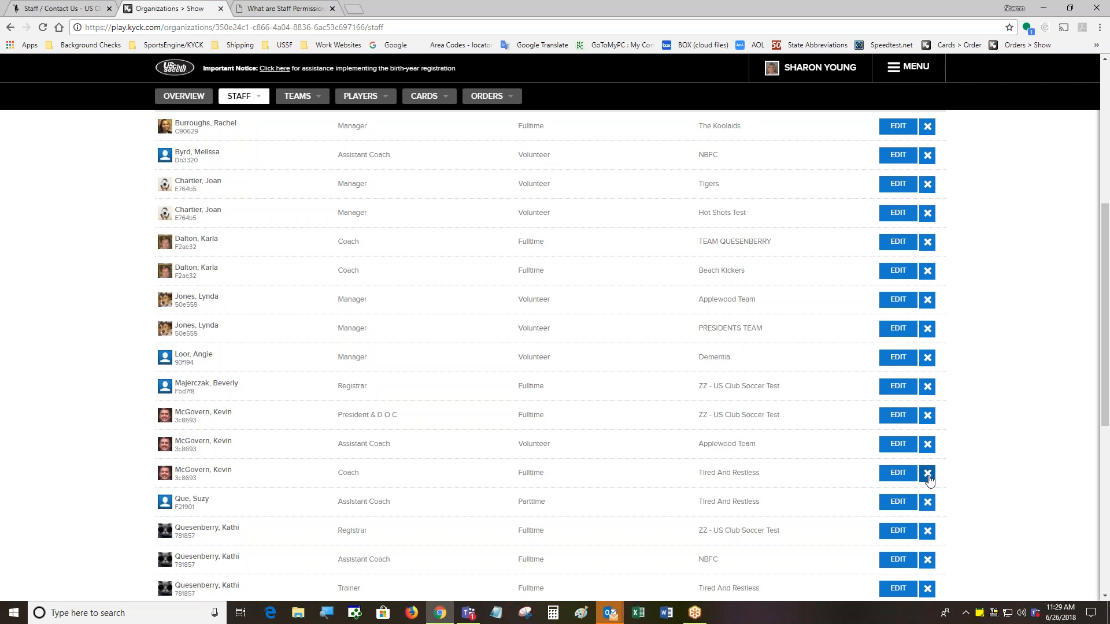
{"action": "scroll", "coordinate": [949, 478], "scroll_direction": "up", "scroll_amount": 4}
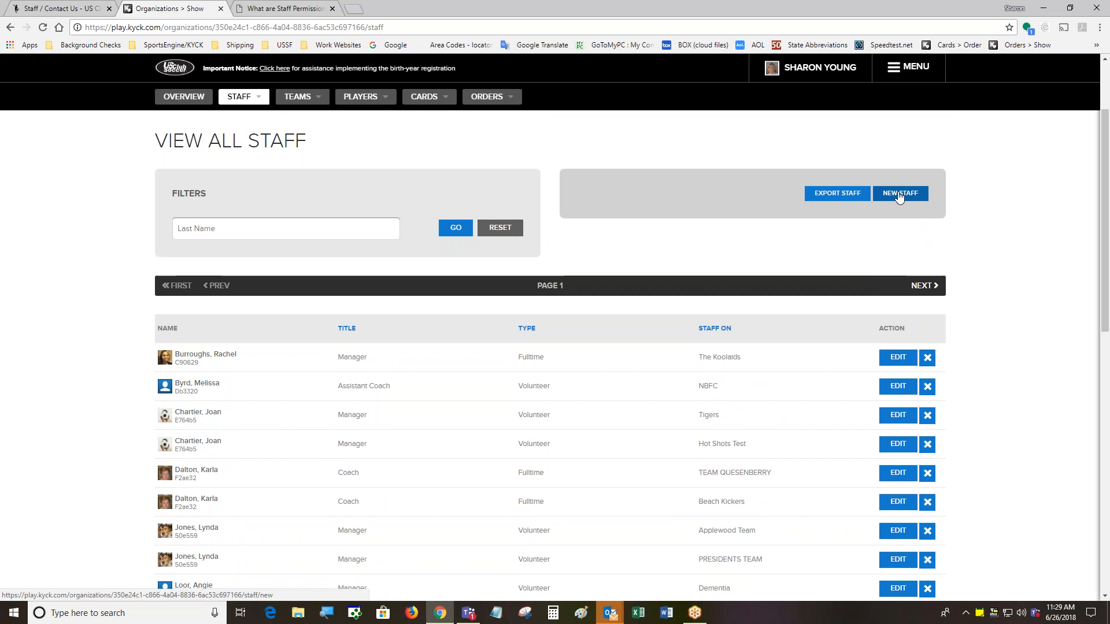
Open NEW STAFF in a new browser tab and switch to the blank Add New Staff form
{"action": "right_click", "coordinate": [897, 193]}
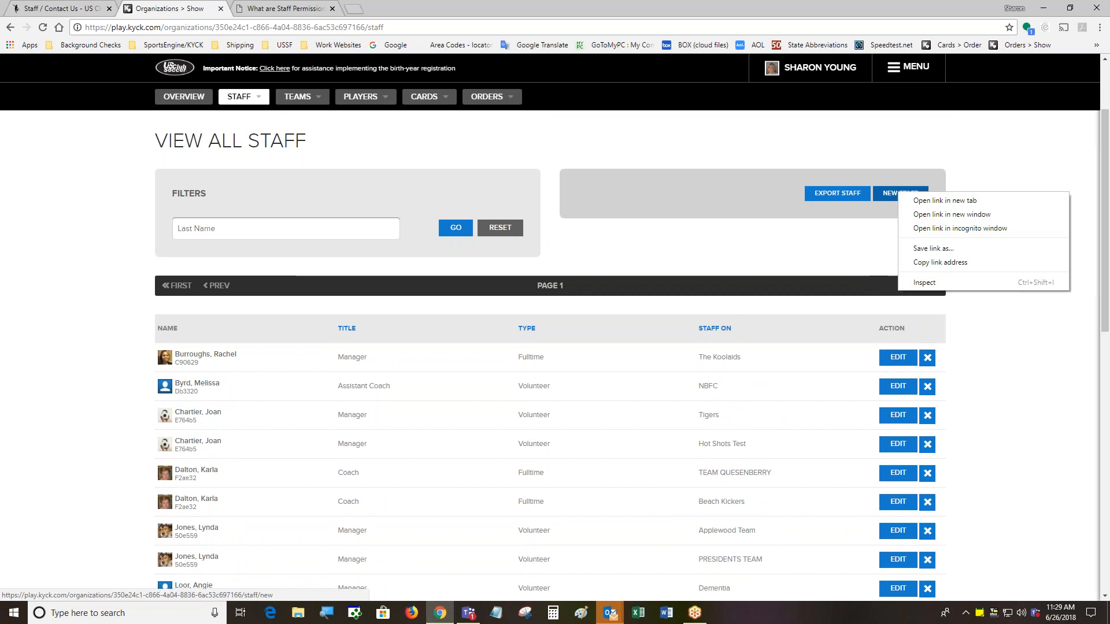
{"action": "left_click", "coordinate": [927, 201]}
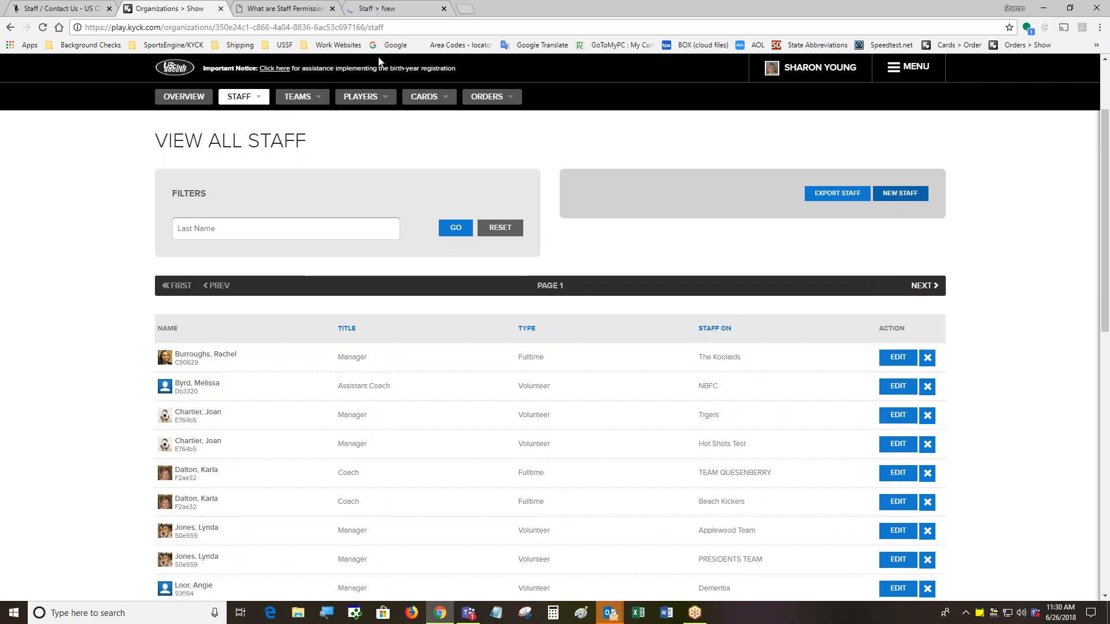
{"action": "left_click", "coordinate": [394, 9]}
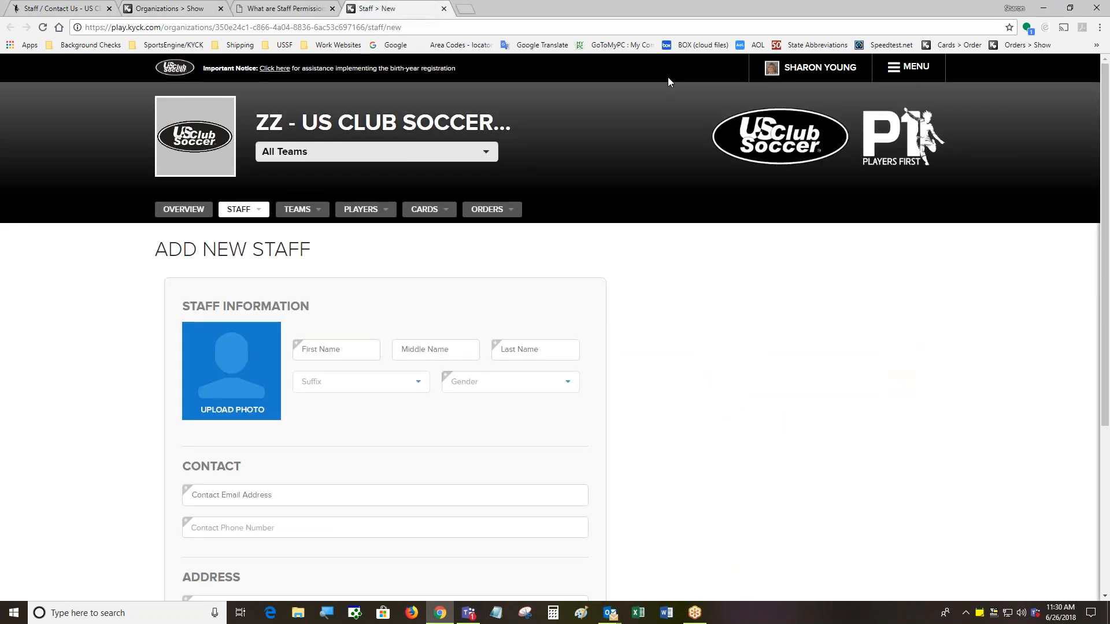
{"action": "scroll", "coordinate": [723, 272], "scroll_direction": "down", "scroll_amount": 1}
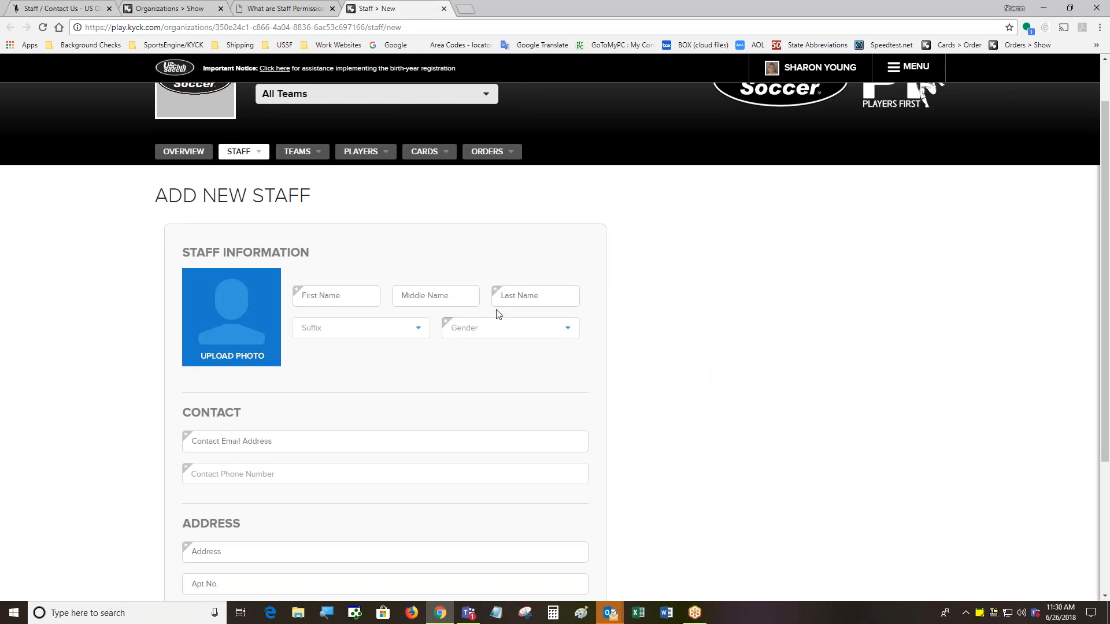
Enter the staff member's contact e-mail and choose the suggested matching existing person
{"action": "left_click", "coordinate": [298, 441]}
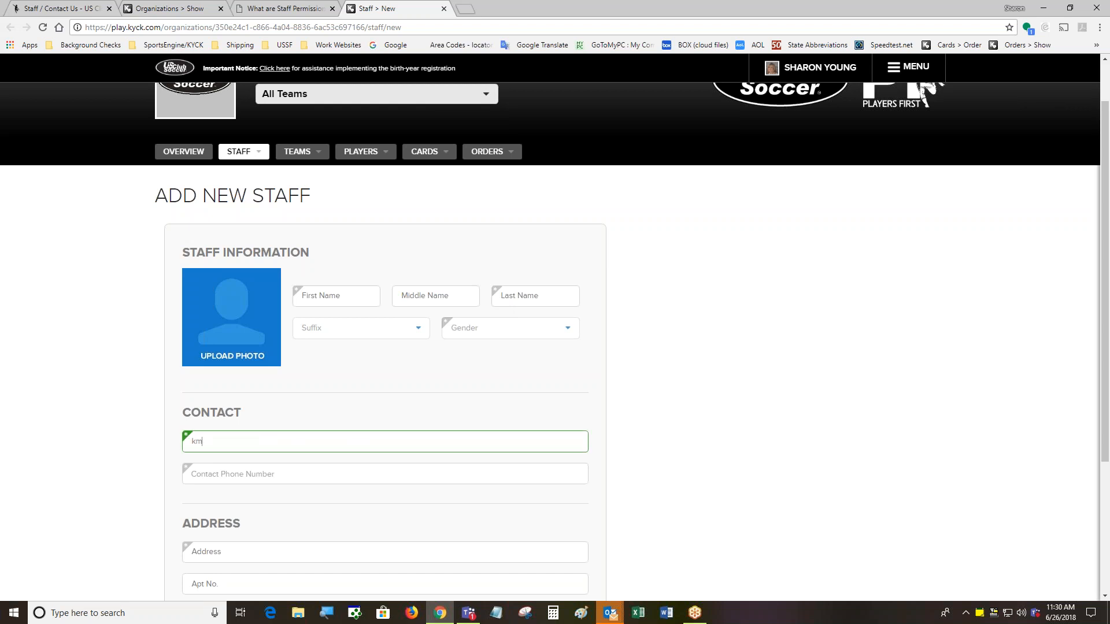
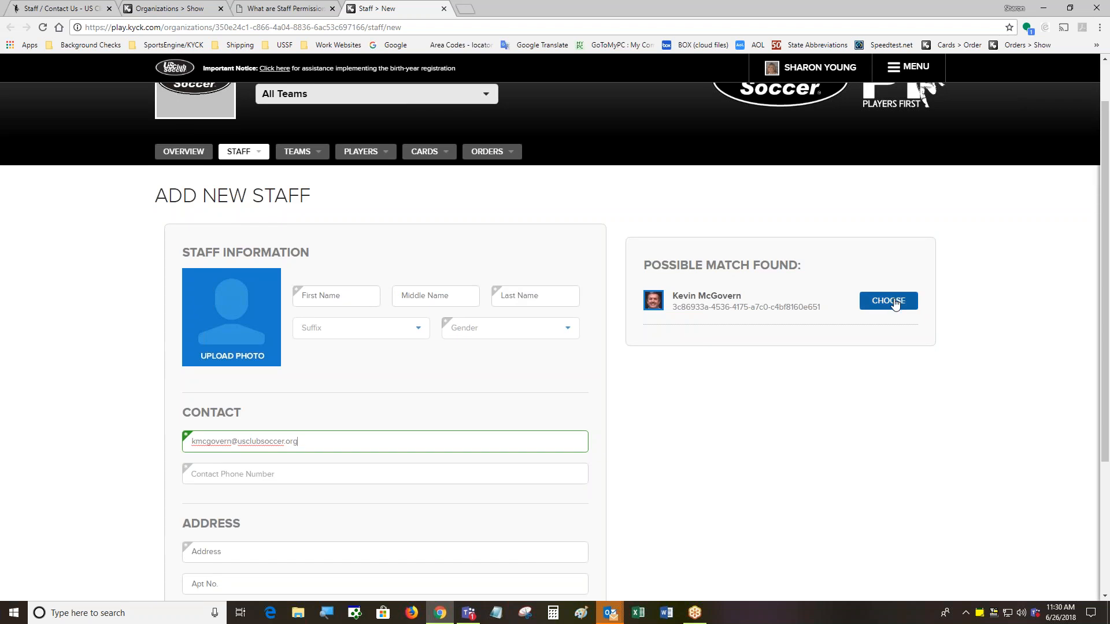
{"action": "left_click", "coordinate": [894, 305]}
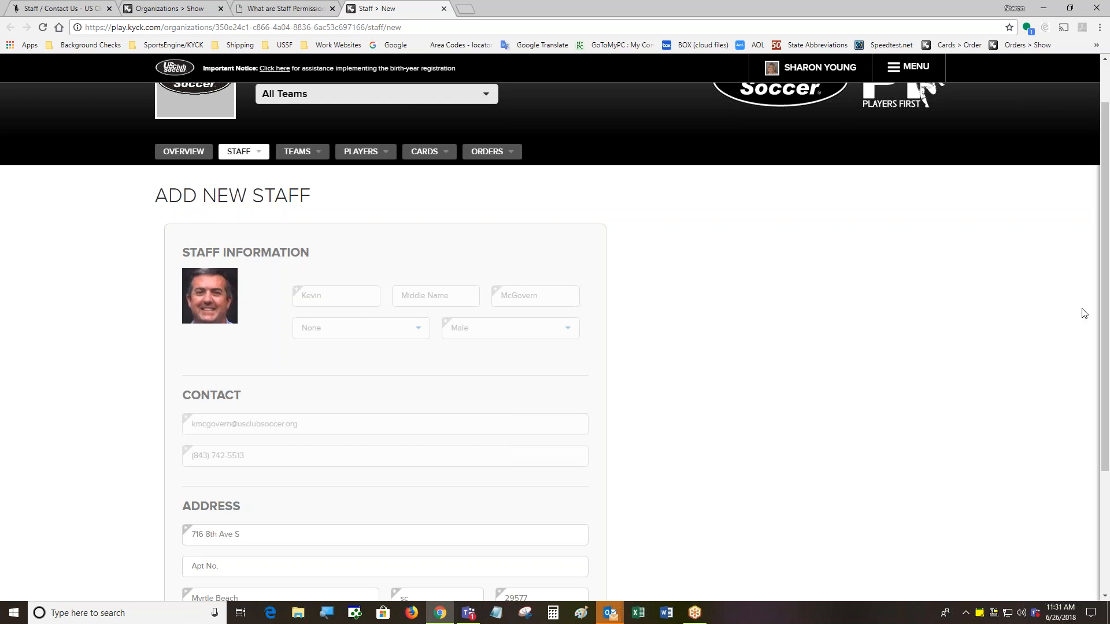
Assign the staff entry to The Koolaids with Availability Full-Time and Role Coach
{"action": "scroll", "coordinate": [1105, 480], "scroll_direction": "down", "scroll_amount": 3}
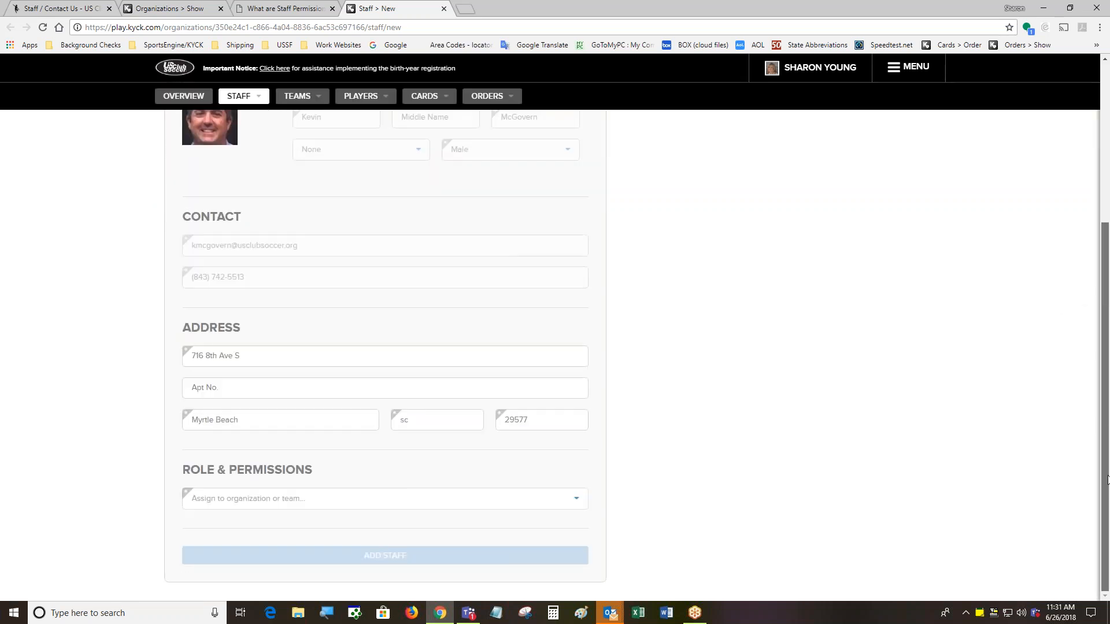
{"action": "left_click", "coordinate": [557, 502]}
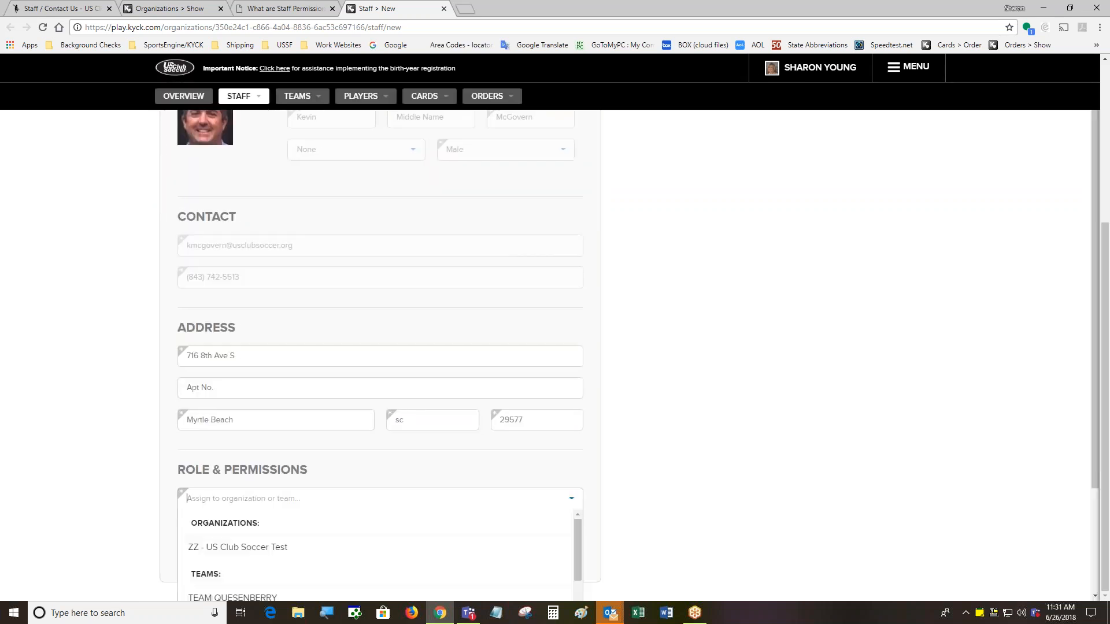
{"action": "left_click_drag", "start_coordinate": [576, 532], "coordinate": [577, 536]}
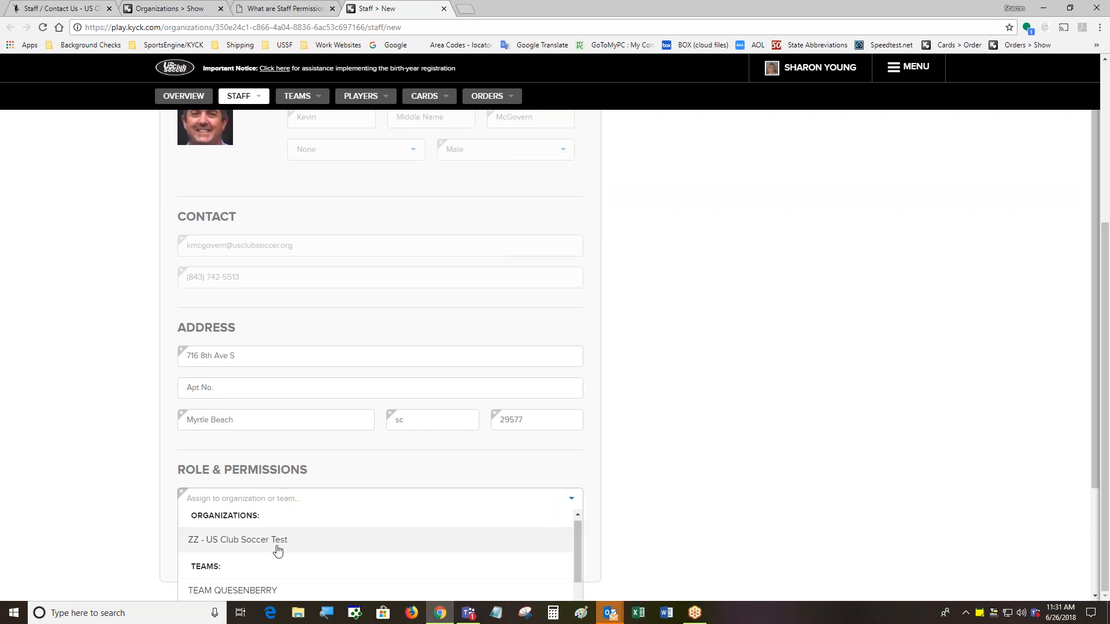
{"action": "left_click_drag", "start_coordinate": [1094, 379], "coordinate": [1090, 523]}
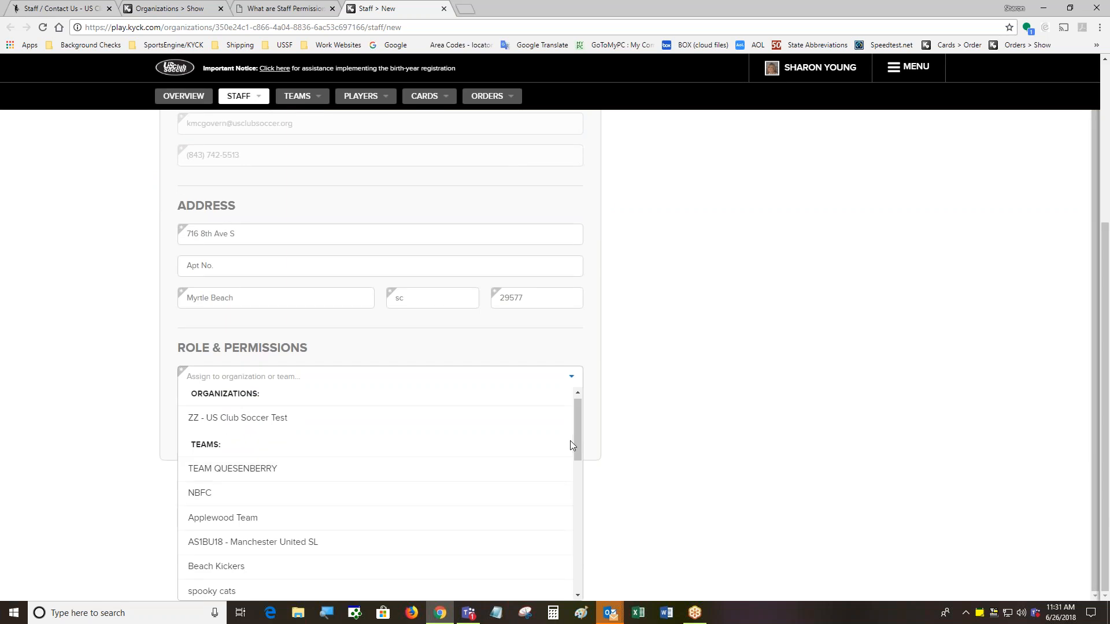
{"action": "left_click_drag", "start_coordinate": [578, 449], "coordinate": [589, 497]}
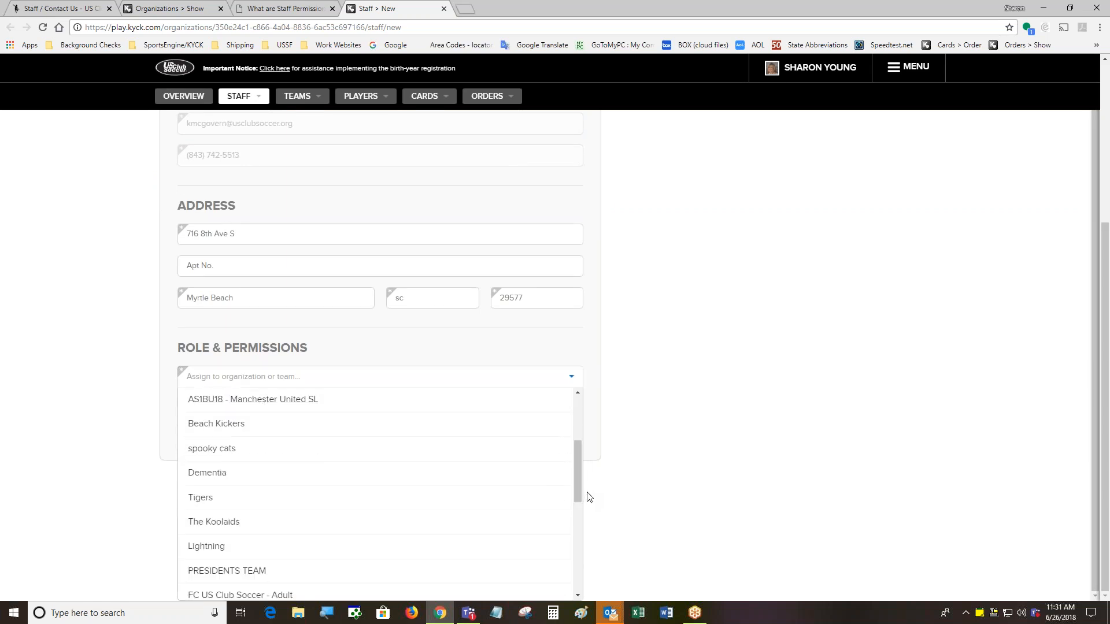
{"action": "left_click", "coordinate": [212, 529]}
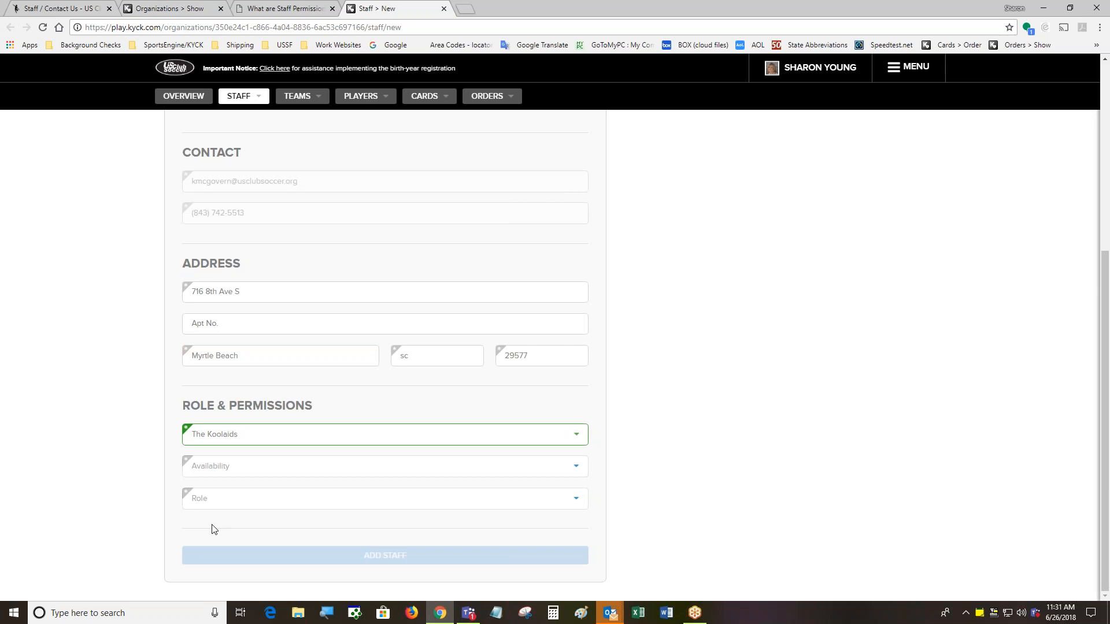
{"action": "left_click", "coordinate": [567, 467]}
{"action": "left_click", "coordinate": [556, 486]}
{"action": "left_click", "coordinate": [571, 499]}
{"action": "left_click", "coordinate": [558, 524]}
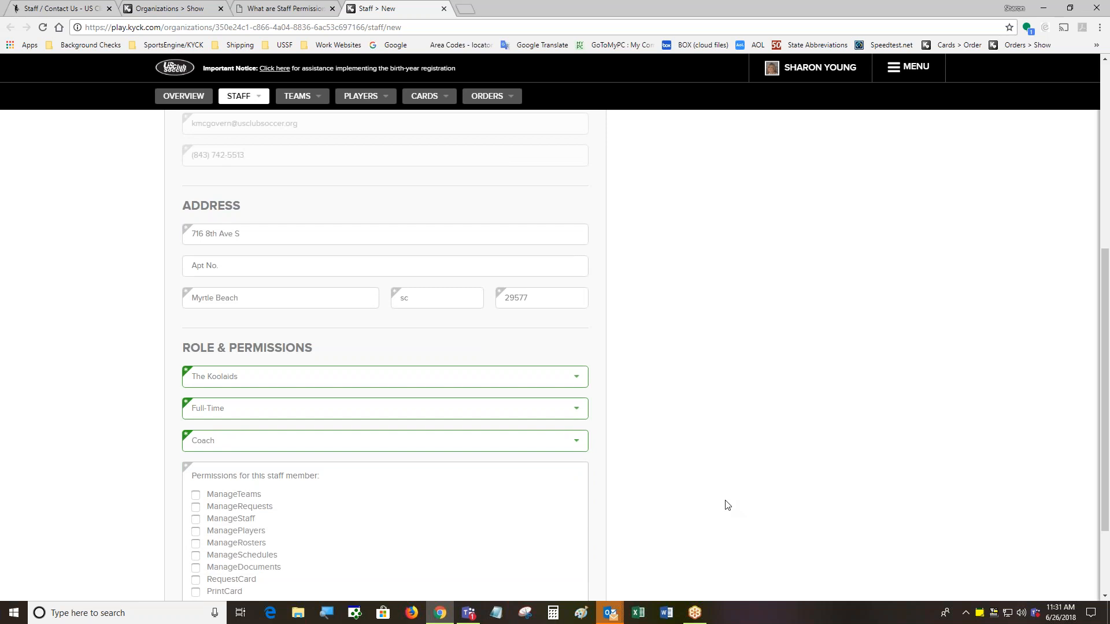
Tick the ManagePlayers, ManageRosters and ManageDocuments permission checkboxes
{"action": "left_click_drag", "start_coordinate": [1105, 395], "coordinate": [1101, 497]}
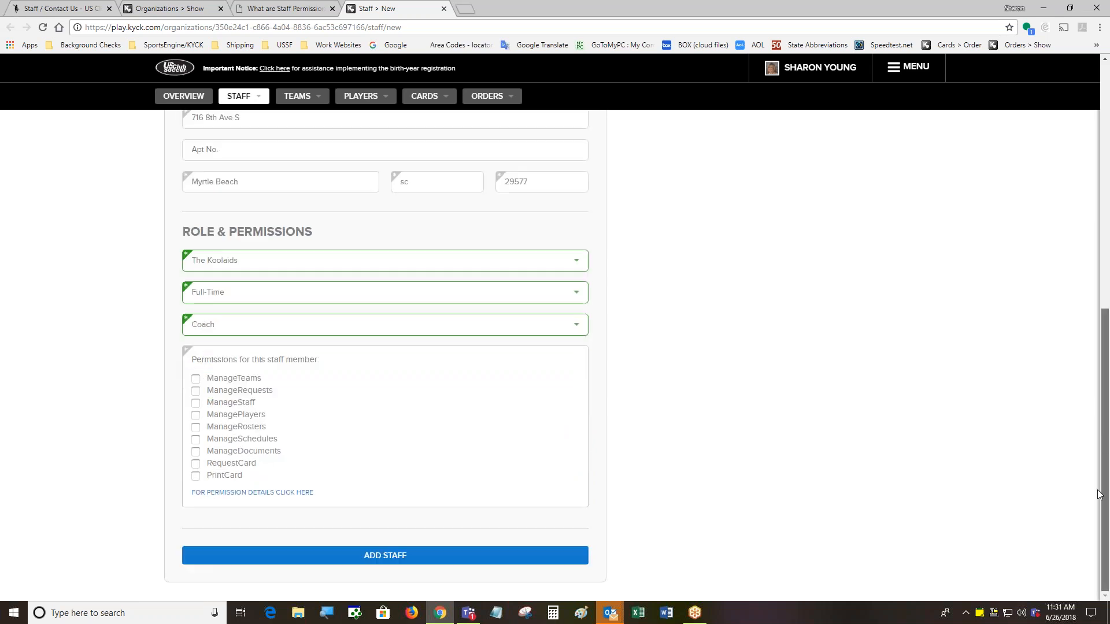
{"action": "left_click", "coordinate": [196, 416]}
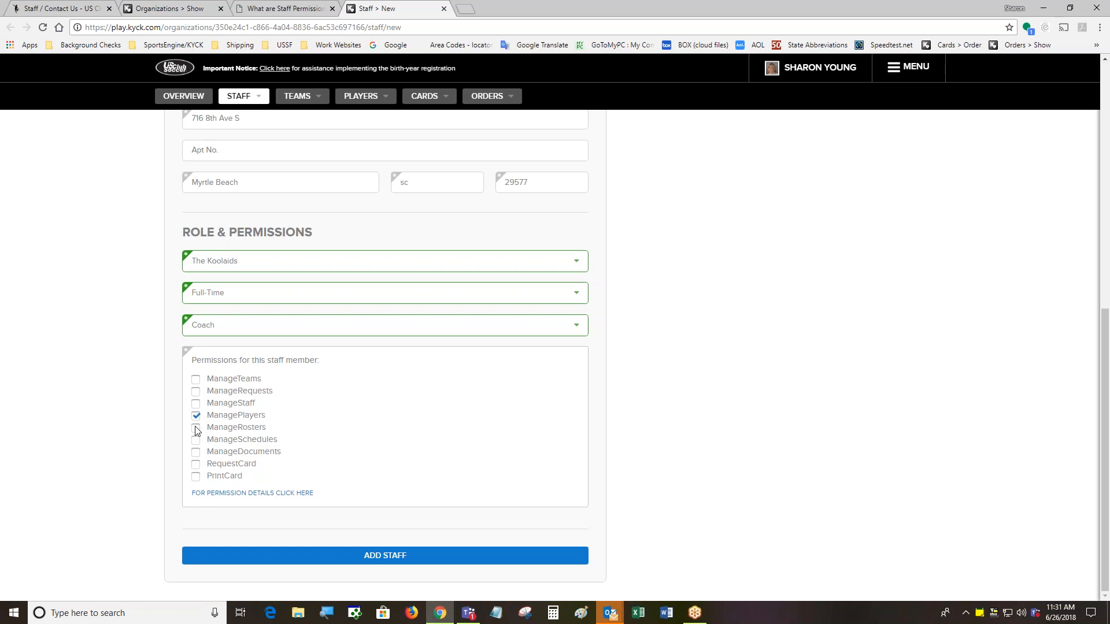
{"action": "left_click", "coordinate": [196, 428]}
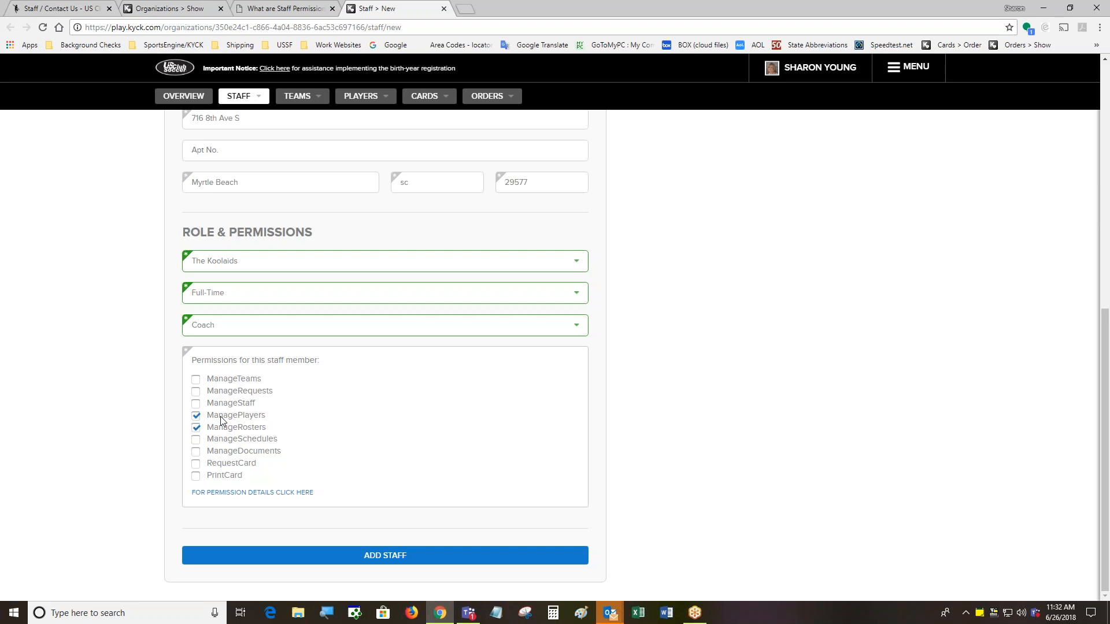
{"action": "left_click", "coordinate": [196, 452]}
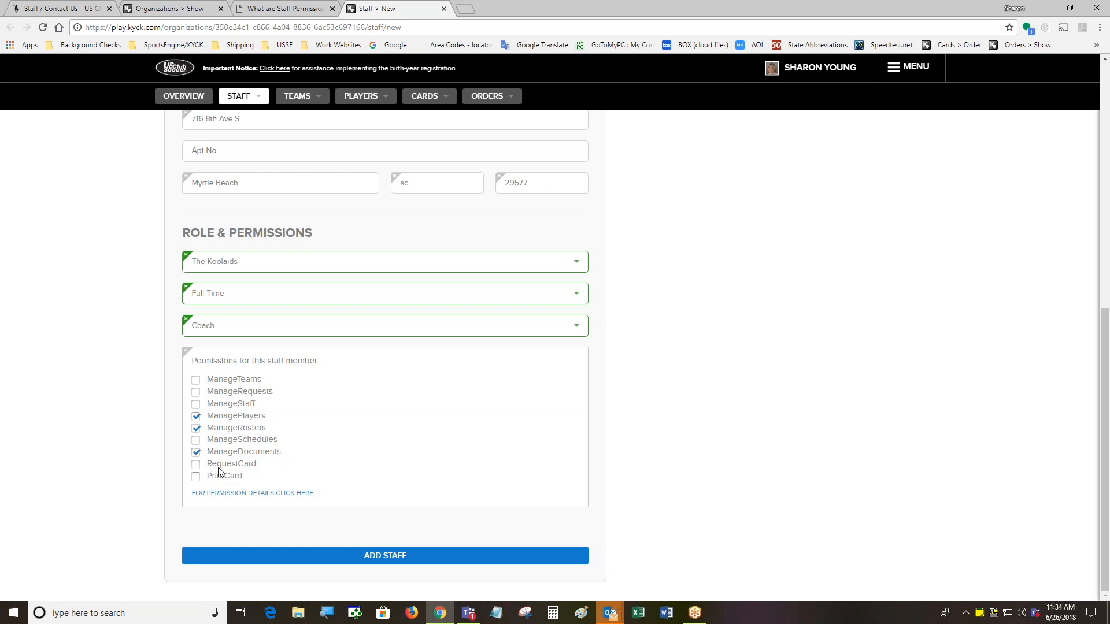
Grant PrintCard as well and save the new Coach with ADD STAFF
{"action": "left_click", "coordinate": [196, 476]}
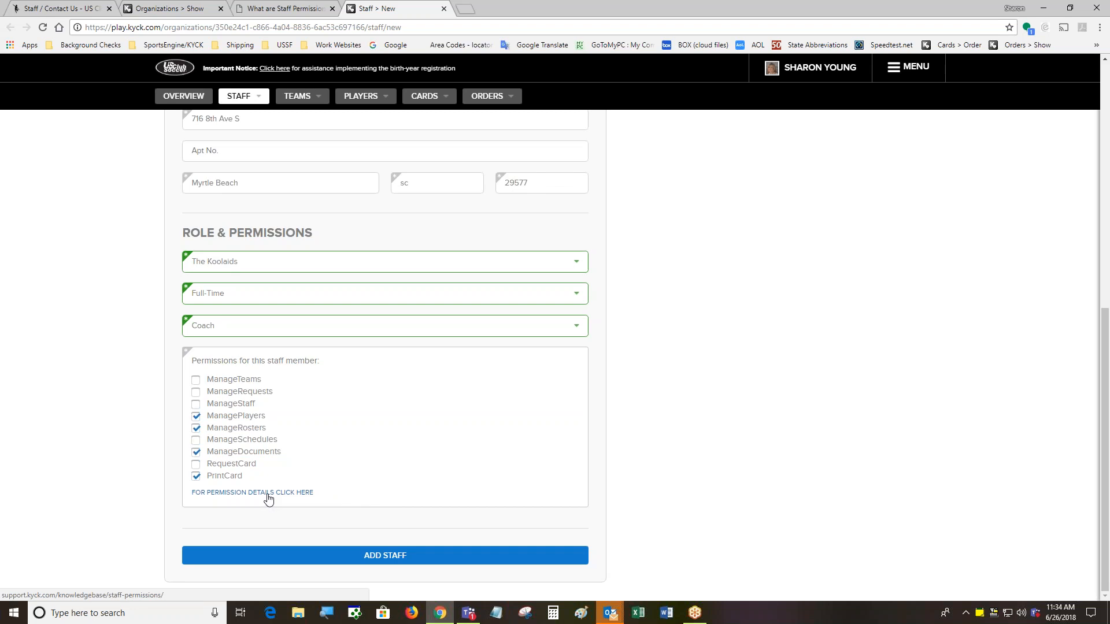
{"action": "left_click", "coordinate": [386, 557]}
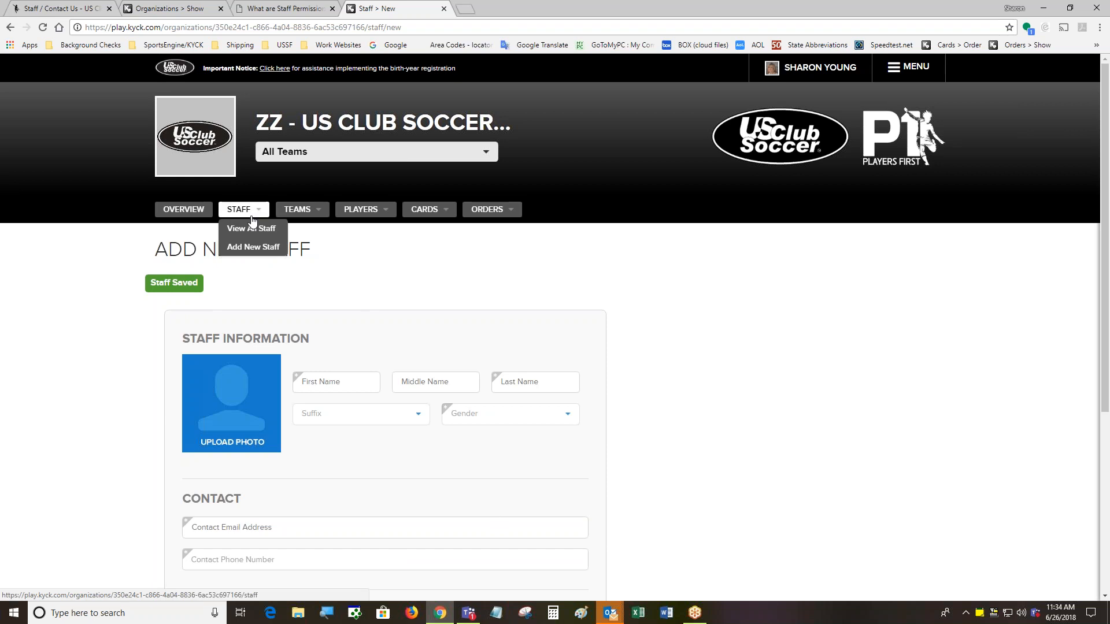
Go to View All Staff and scroll down through the staff table
{"action": "left_click", "coordinate": [251, 228]}
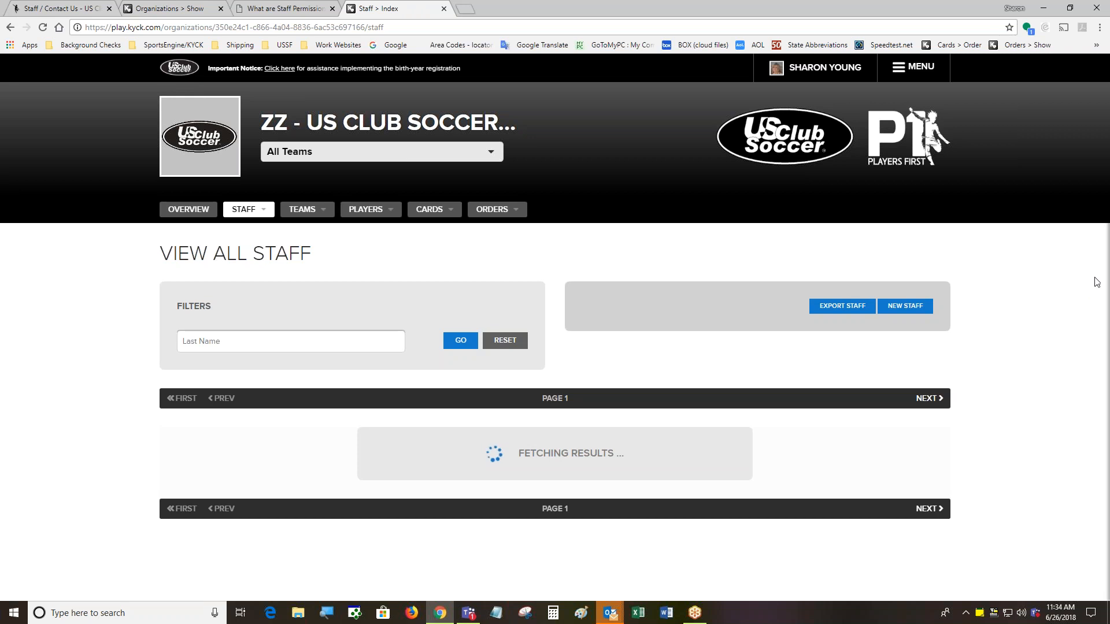
{"action": "scroll", "coordinate": [1097, 281], "scroll_direction": "down", "scroll_amount": 3}
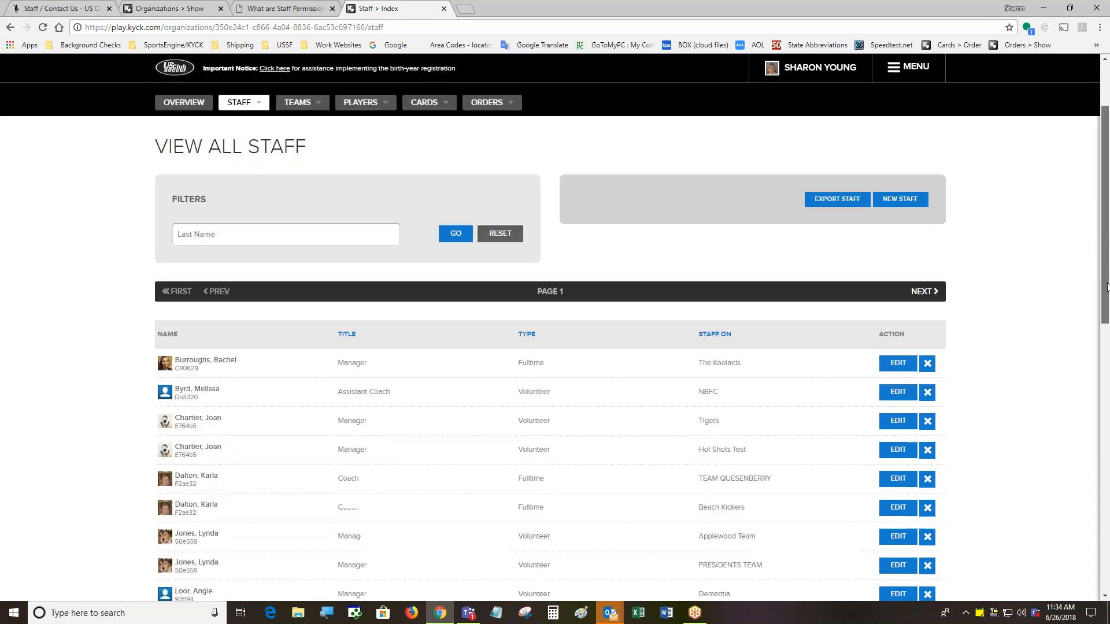
{"action": "scroll", "coordinate": [1054, 363], "scroll_direction": "down", "scroll_amount": 1}
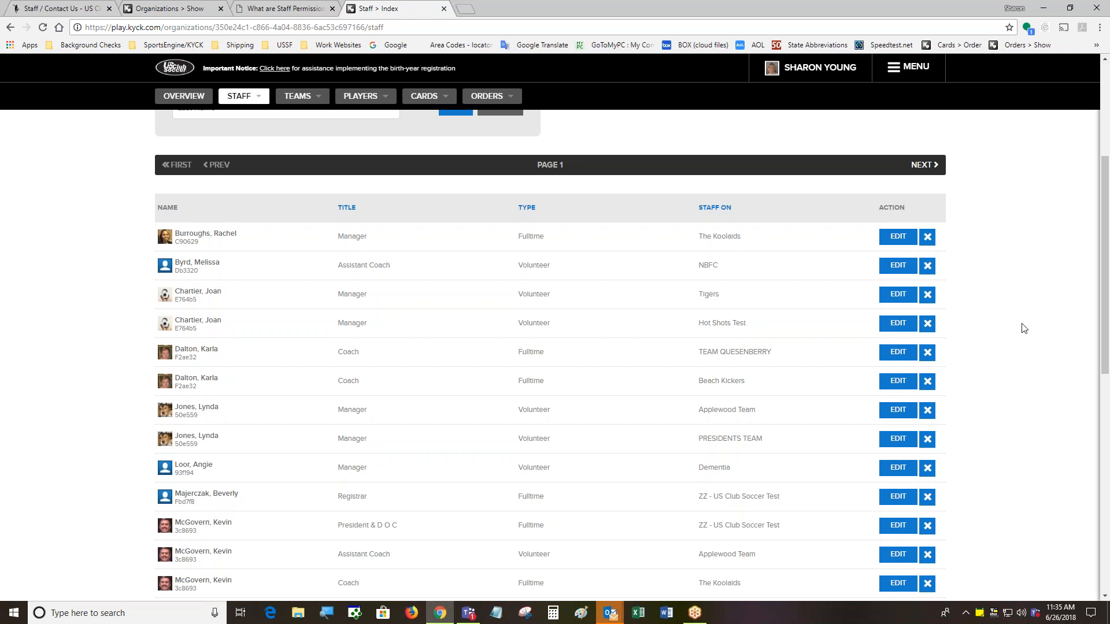
Open the TEAM QUESENBERRY coach's Edit Staff page in a new tab and scroll through it
{"action": "right_click", "coordinate": [889, 352]}
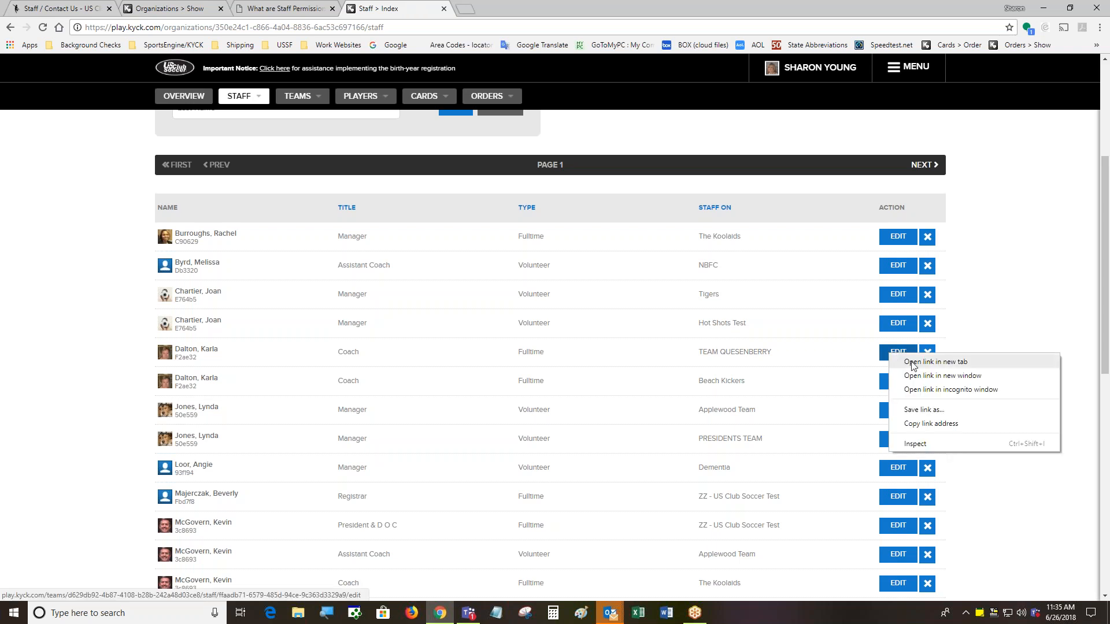
{"action": "left_click", "coordinate": [935, 361]}
{"action": "left_click", "coordinate": [497, 8]}
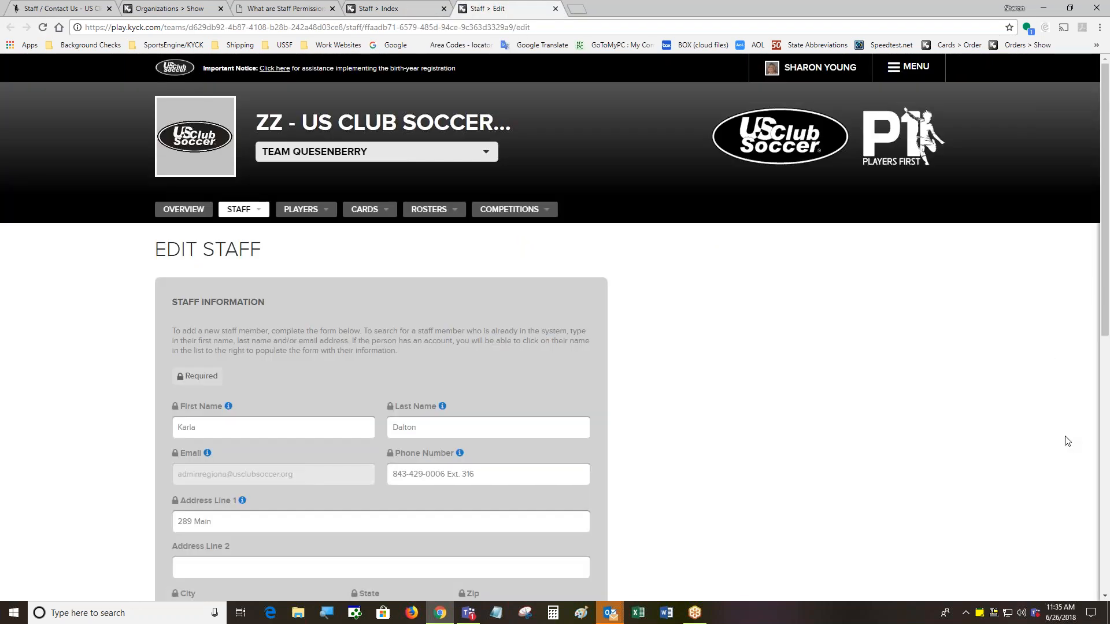
{"action": "scroll", "coordinate": [1067, 421], "scroll_direction": "down", "scroll_amount": 4}
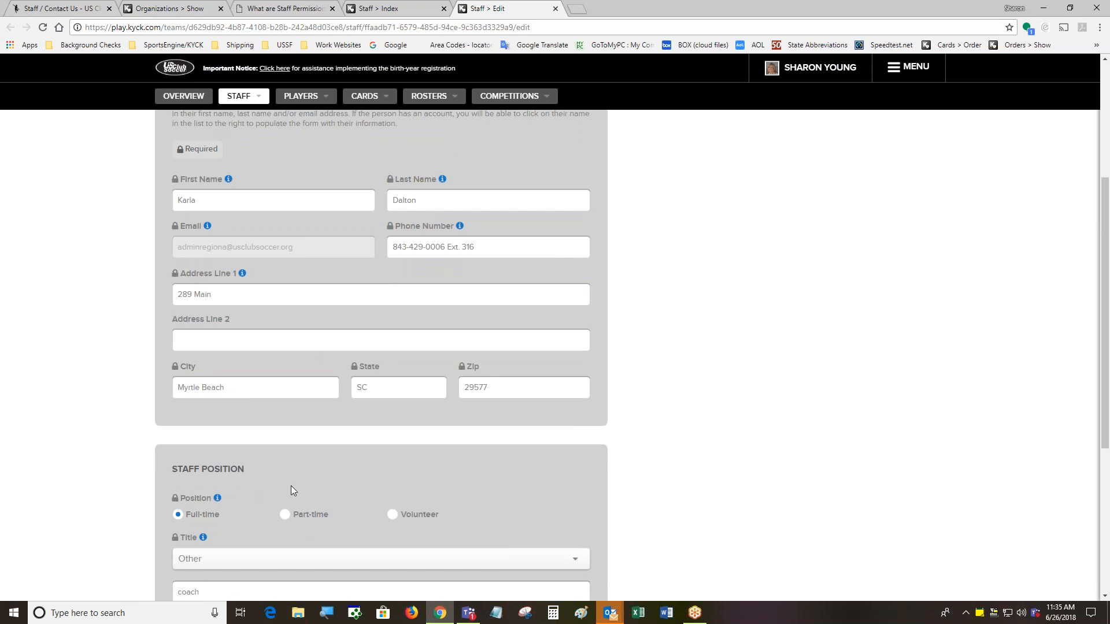
{"action": "scroll", "coordinate": [293, 488], "scroll_direction": "down", "scroll_amount": 3}
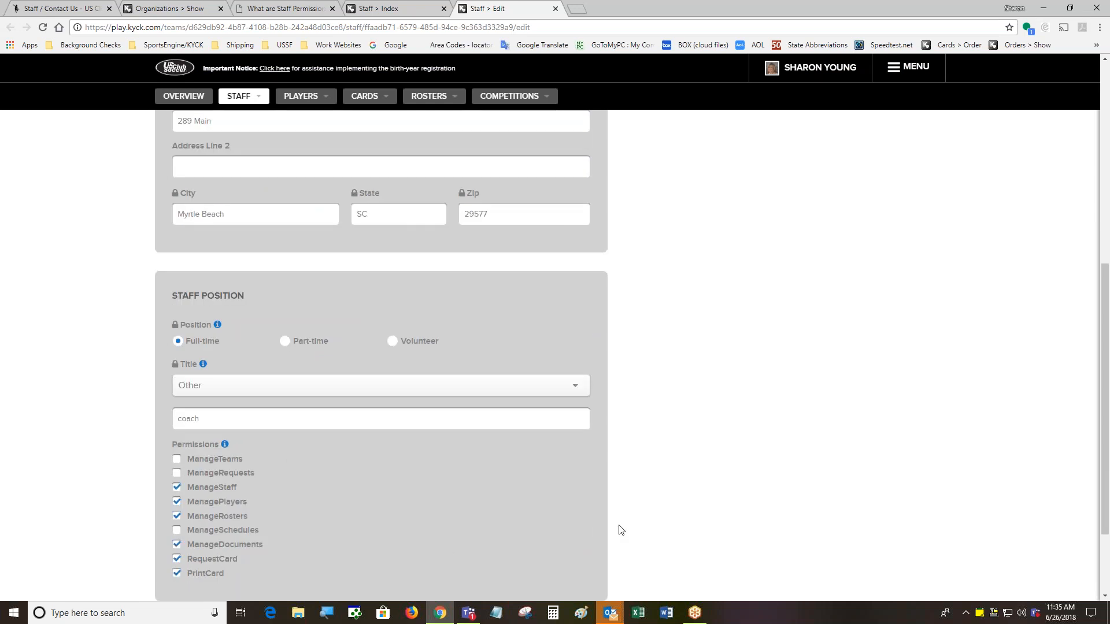
{"action": "scroll", "coordinate": [619, 528], "scroll_direction": "up", "scroll_amount": 5}
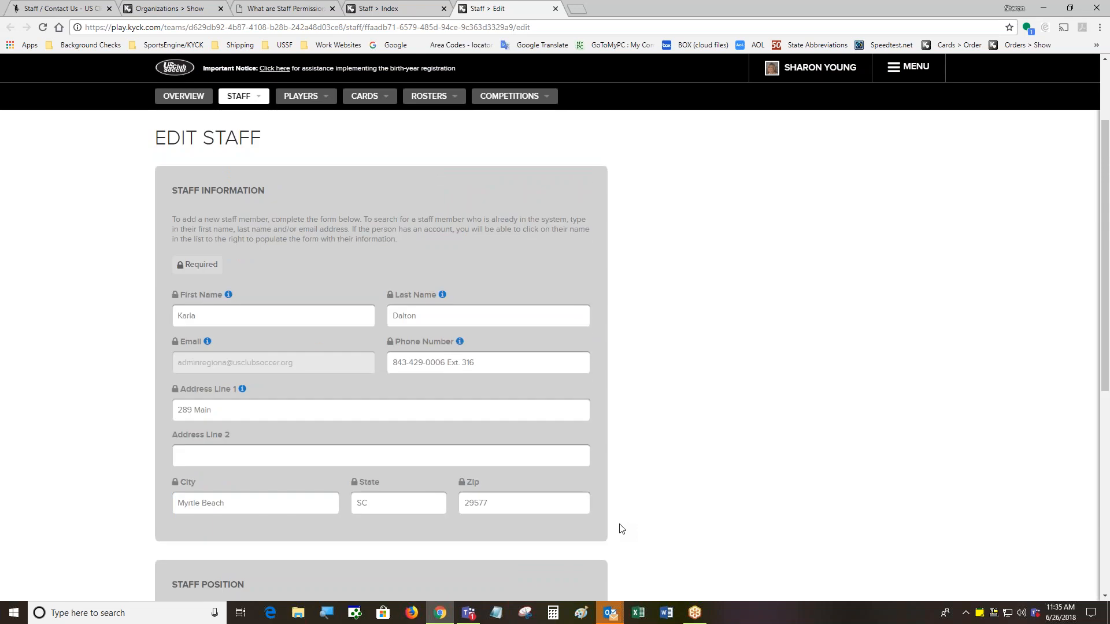
{"action": "scroll", "coordinate": [620, 528], "scroll_direction": "up", "scroll_amount": 2}
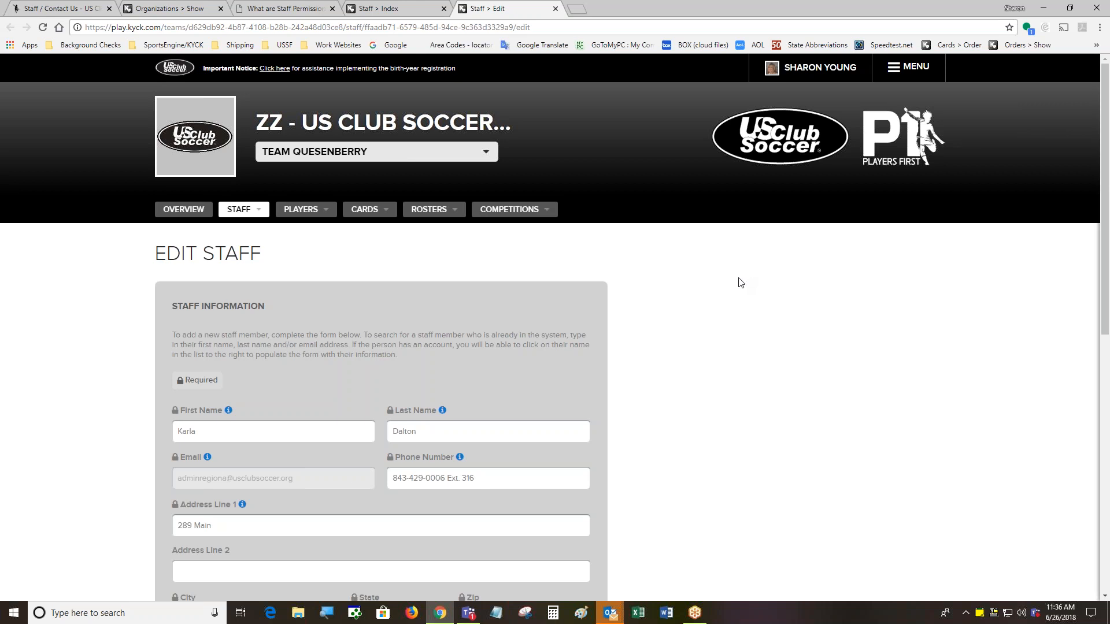
Go to View All Players, then switch the team selector from Team Quesenberry to All Teams
{"action": "left_click", "coordinate": [248, 213]}
{"action": "left_click", "coordinate": [312, 213]}
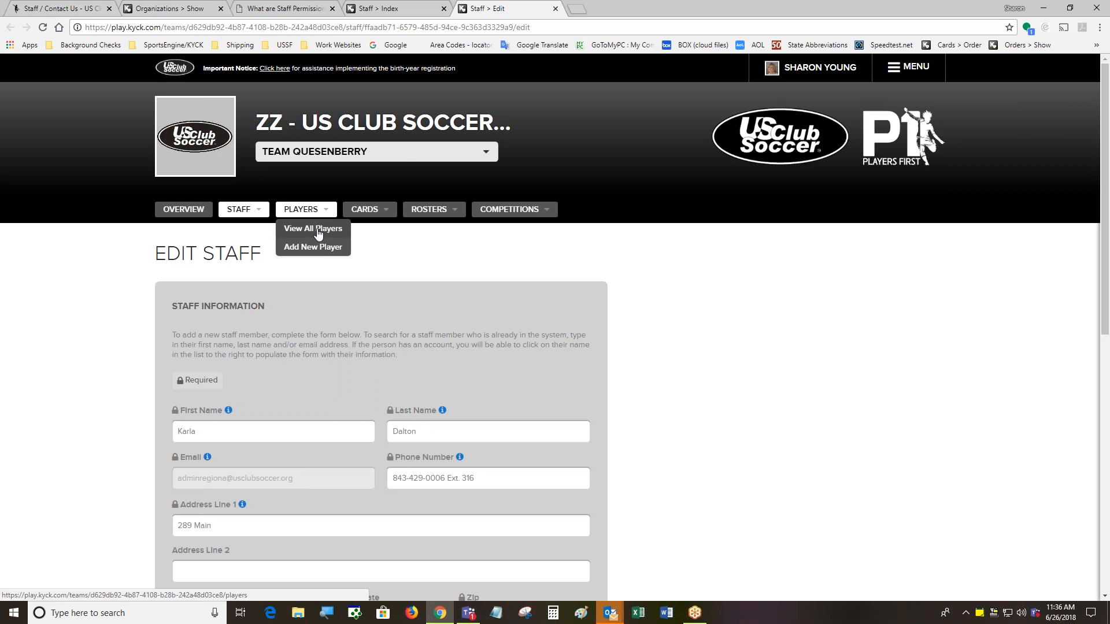
{"action": "left_click", "coordinate": [318, 231]}
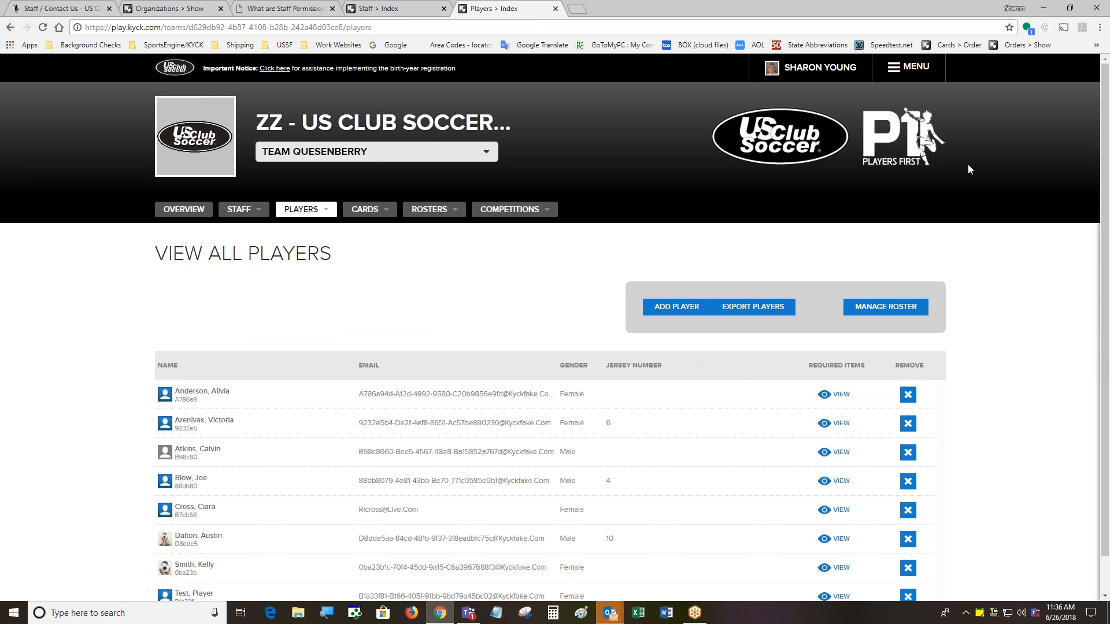
{"action": "left_click", "coordinate": [298, 151]}
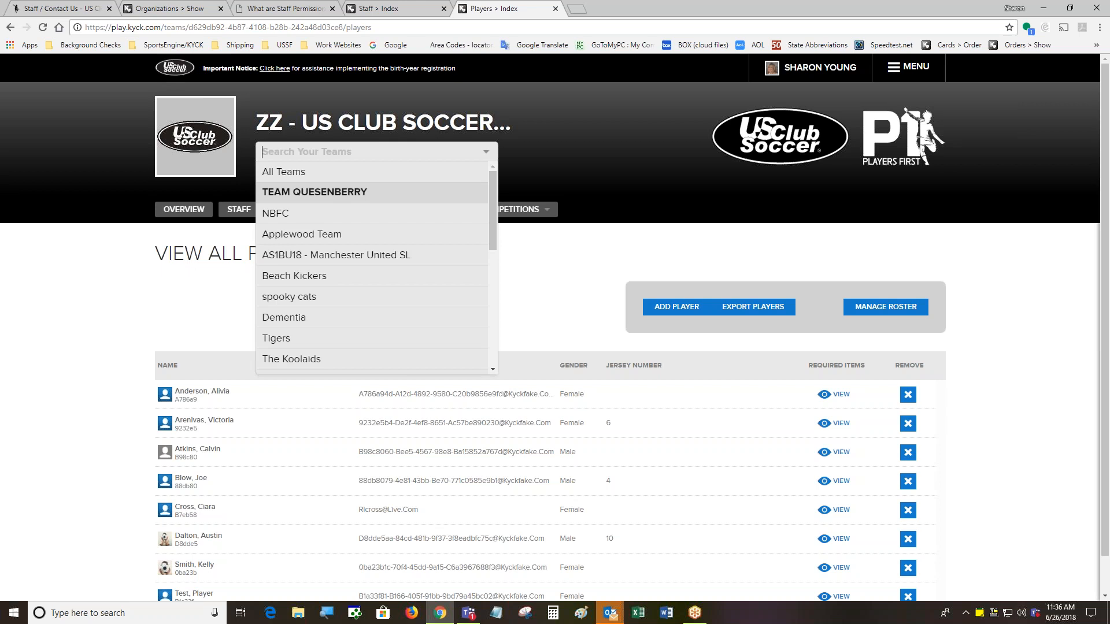
{"action": "left_click", "coordinate": [384, 172]}
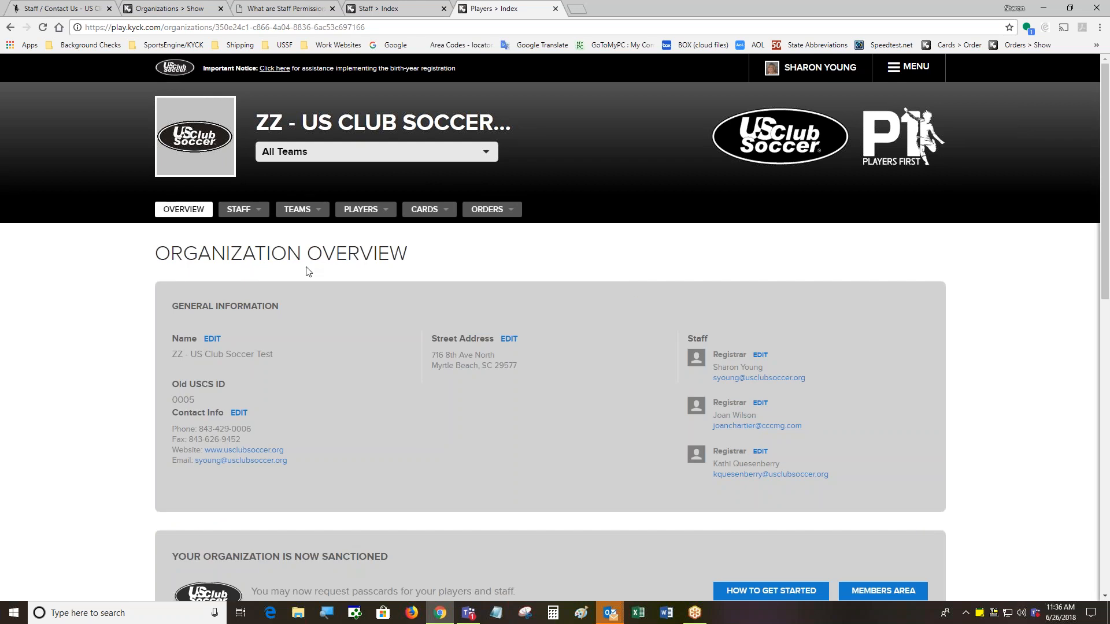
Open View All Teams from the TEAMS menu and scroll through the team list
{"action": "left_click", "coordinate": [314, 214]}
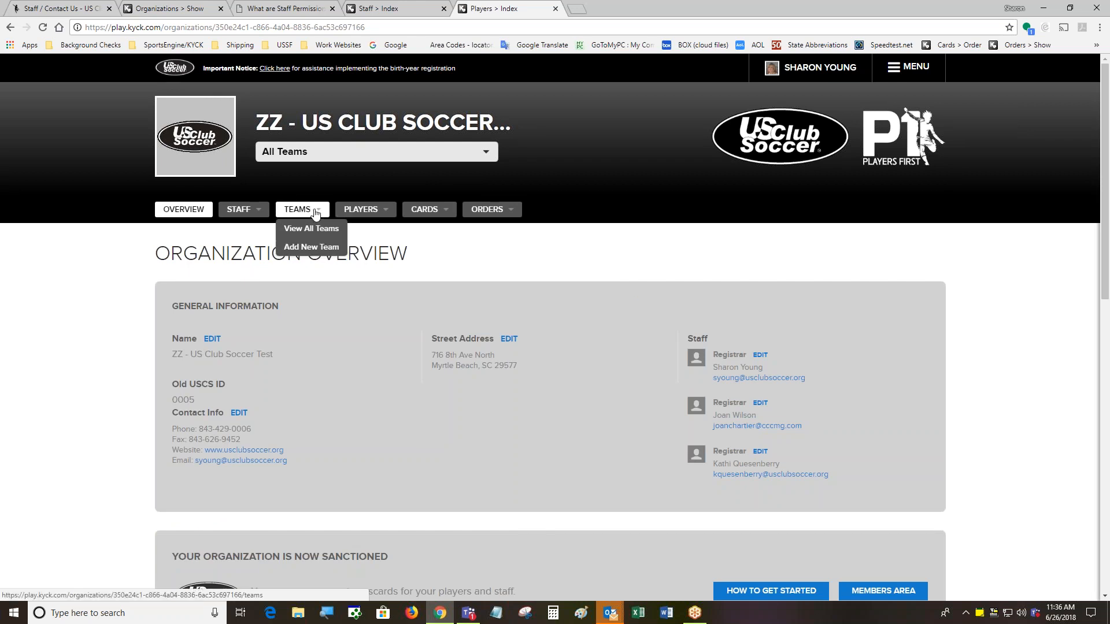
{"action": "left_click", "coordinate": [323, 231]}
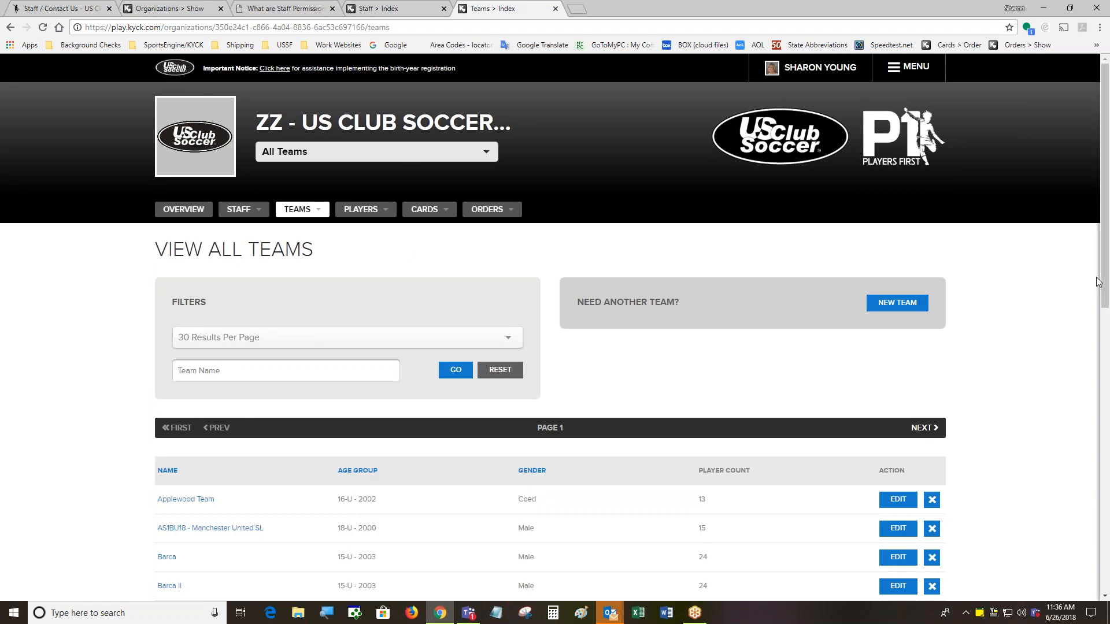
{"action": "scroll", "coordinate": [1106, 247], "scroll_direction": "down", "scroll_amount": 3}
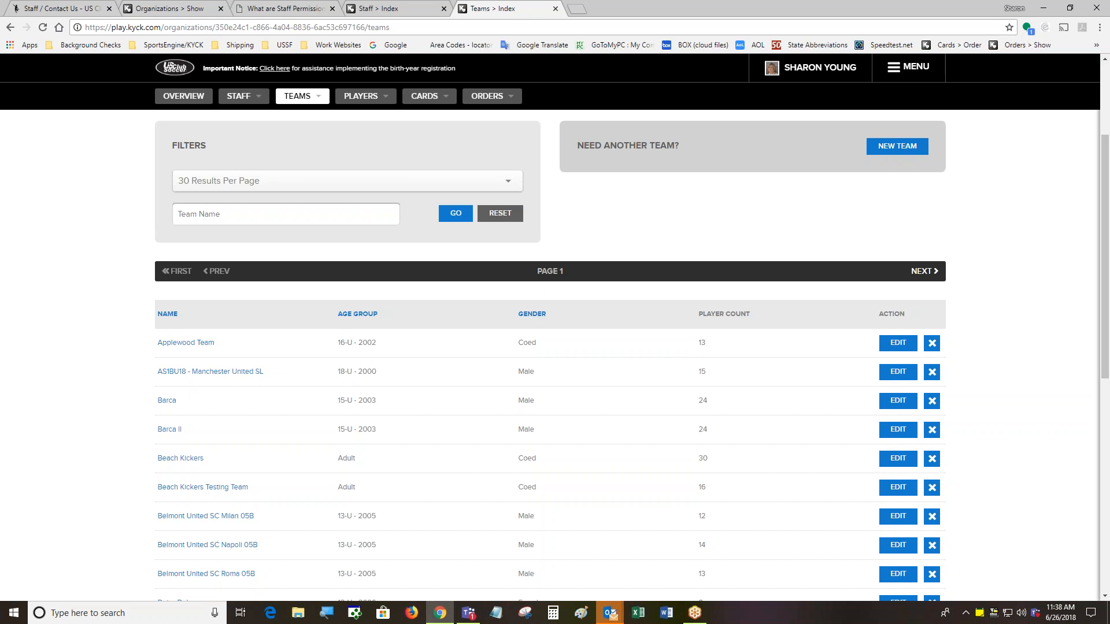
{"action": "scroll", "coordinate": [352, 490], "scroll_direction": "down", "scroll_amount": 3}
{"action": "scroll", "coordinate": [420, 406], "scroll_direction": "up", "scroll_amount": 2}
{"action": "scroll", "coordinate": [420, 406], "scroll_direction": "up", "scroll_amount": 4}
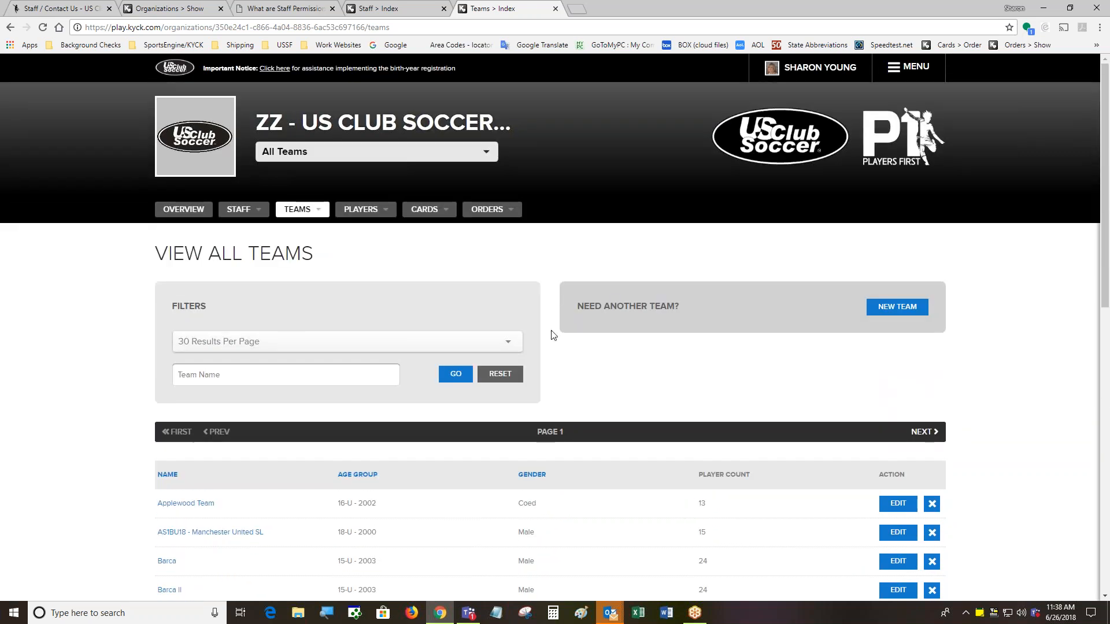
{"action": "left_click", "coordinate": [481, 146]}
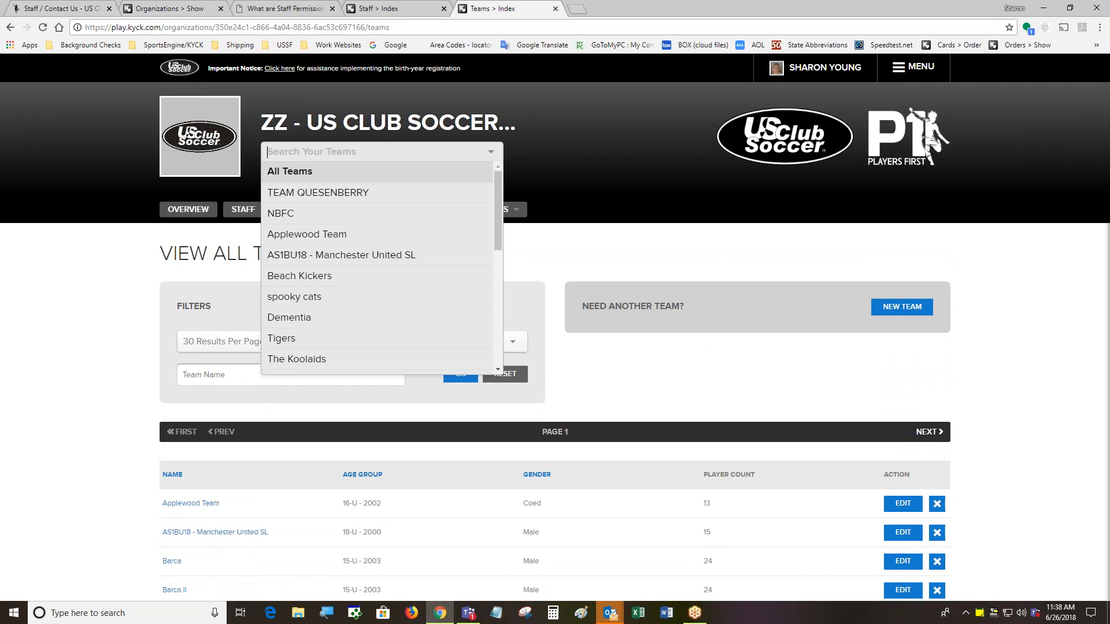
{"action": "left_click", "coordinate": [781, 389]}
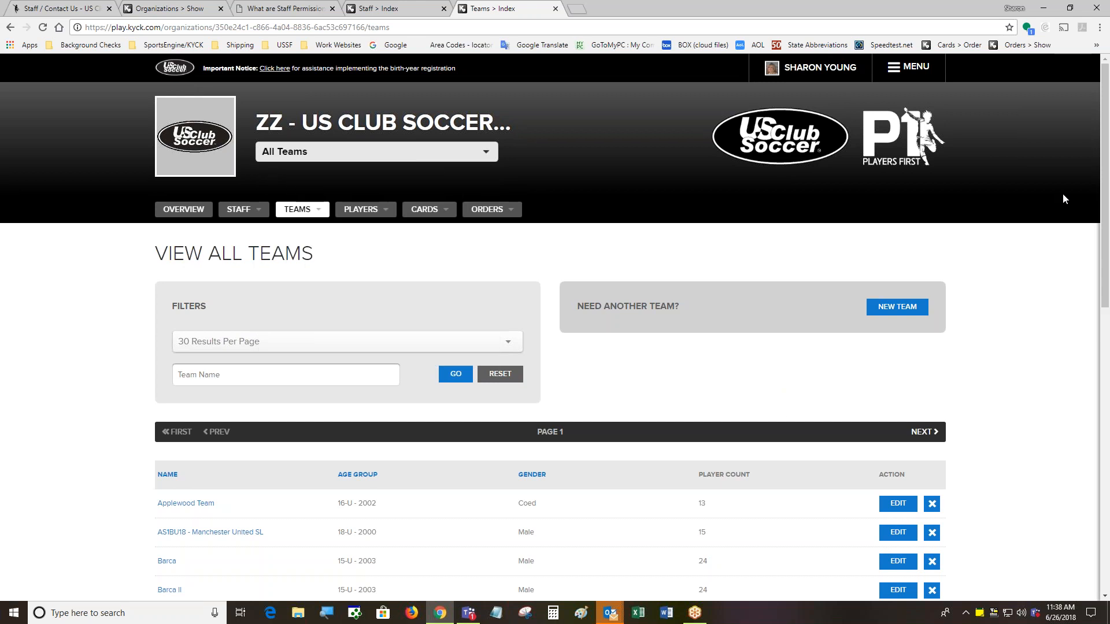
{"action": "scroll", "coordinate": [1028, 211], "scroll_direction": "down", "scroll_amount": 2}
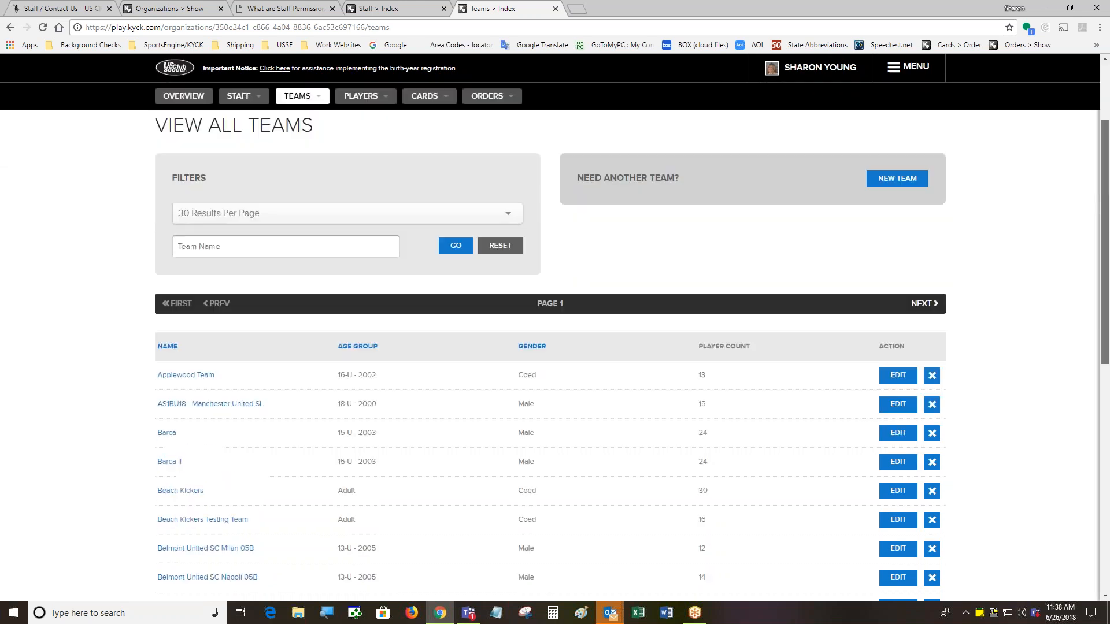
{"action": "scroll", "coordinate": [283, 385], "scroll_direction": "down", "scroll_amount": 3}
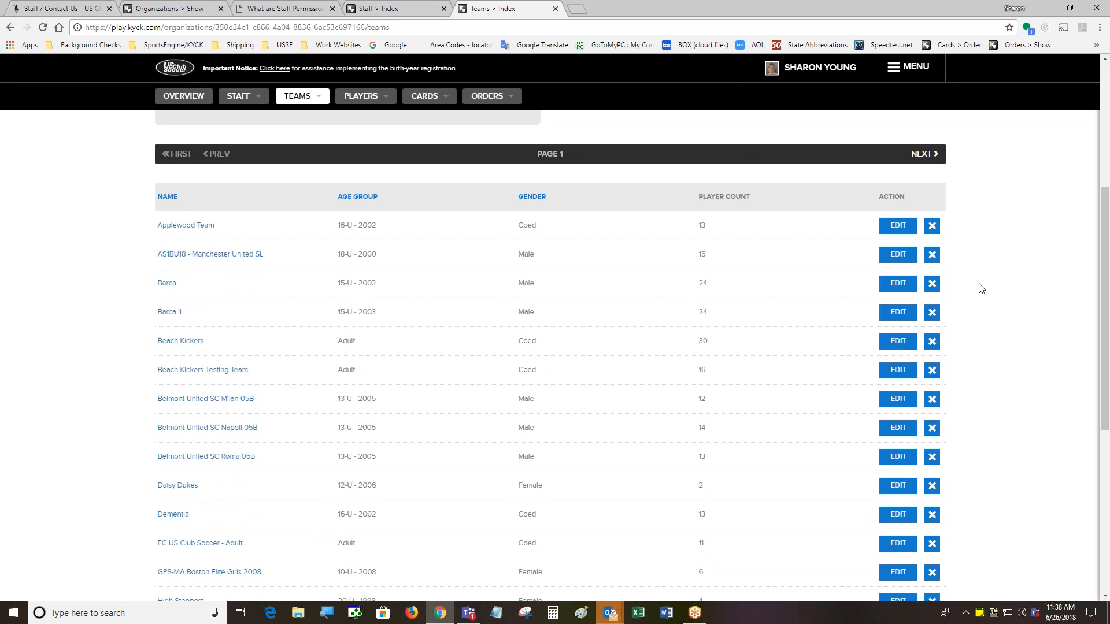
{"action": "right_click", "coordinate": [185, 345]}
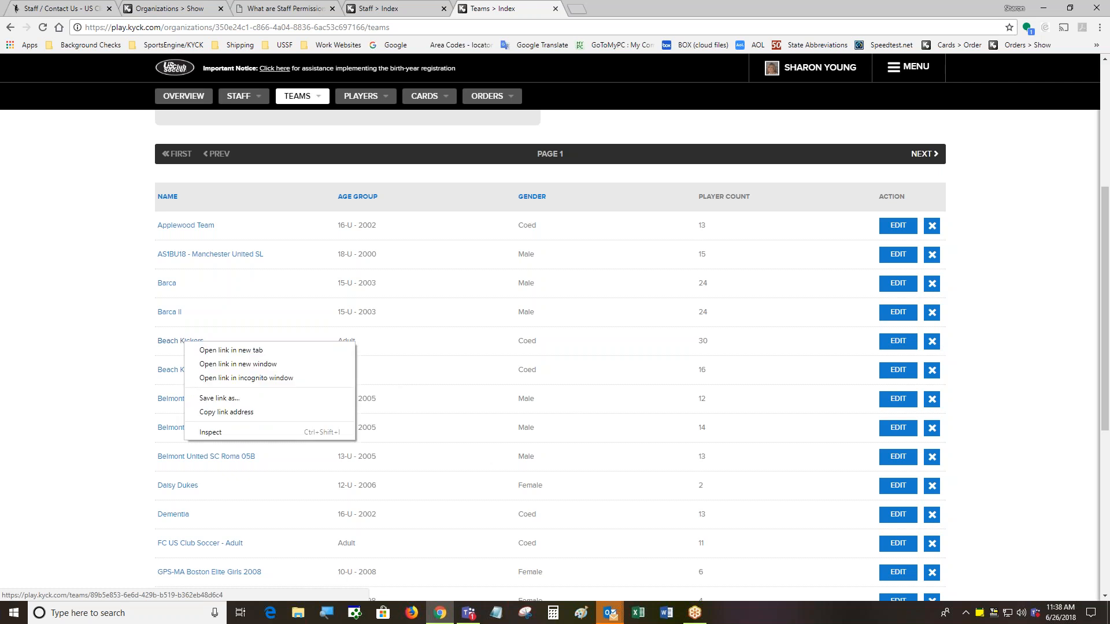
Open the Beach Kickers team's edit page in a new tab
{"action": "left_click", "coordinate": [199, 349]}
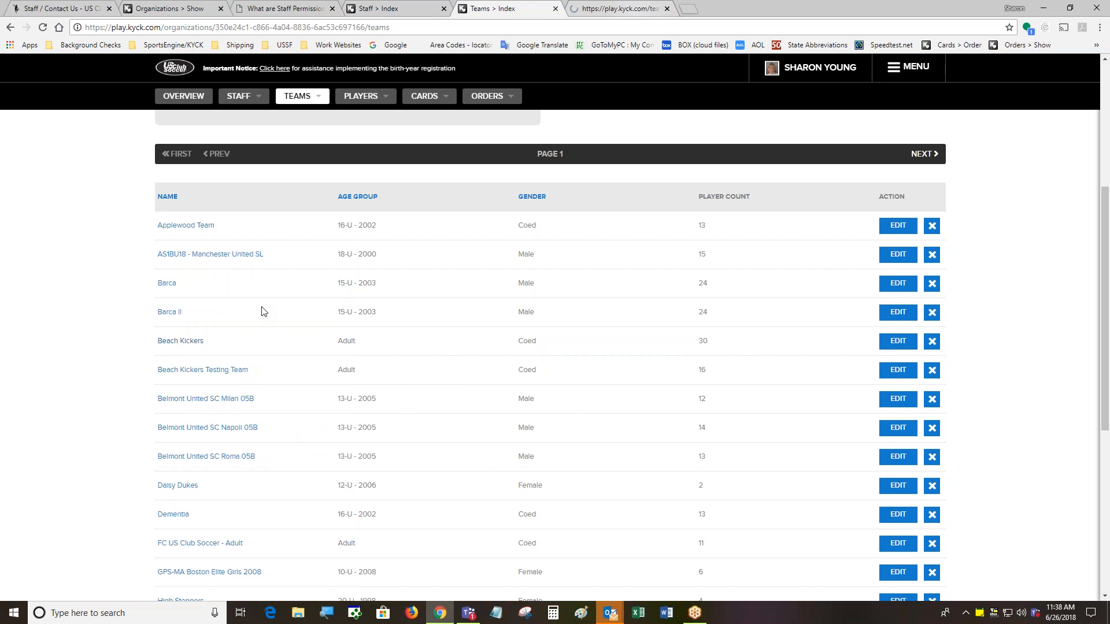
{"action": "right_click", "coordinate": [898, 346]}
{"action": "left_click", "coordinate": [907, 350]}
{"action": "left_click", "coordinate": [742, 6]}
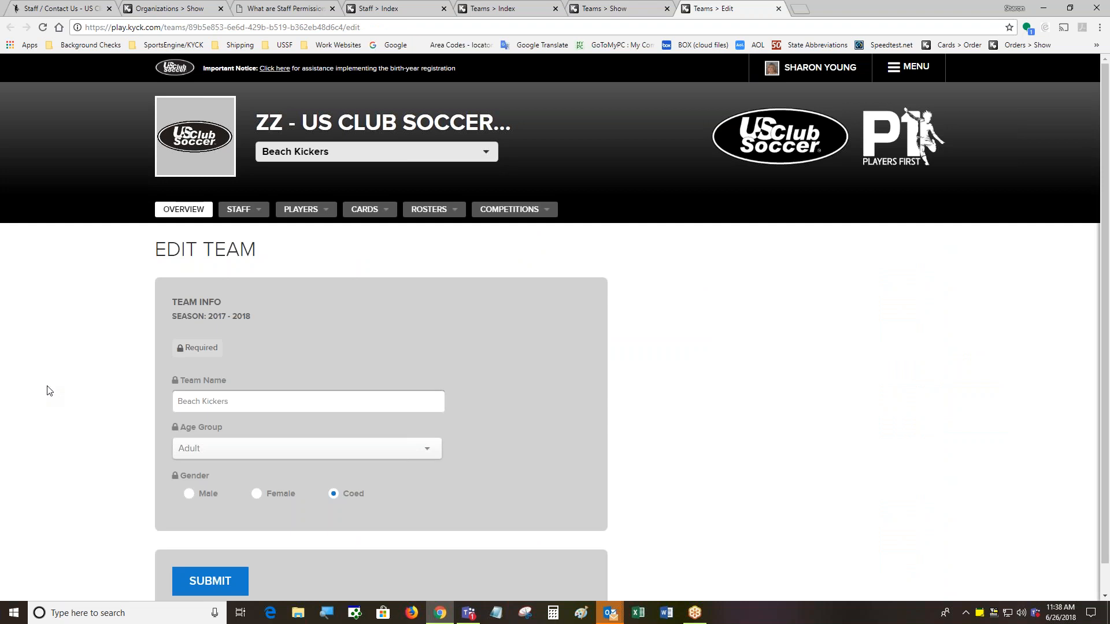
Append ' Test' to the team name, try Female, then set gender back to Coed
{"action": "left_click", "coordinate": [254, 403]}
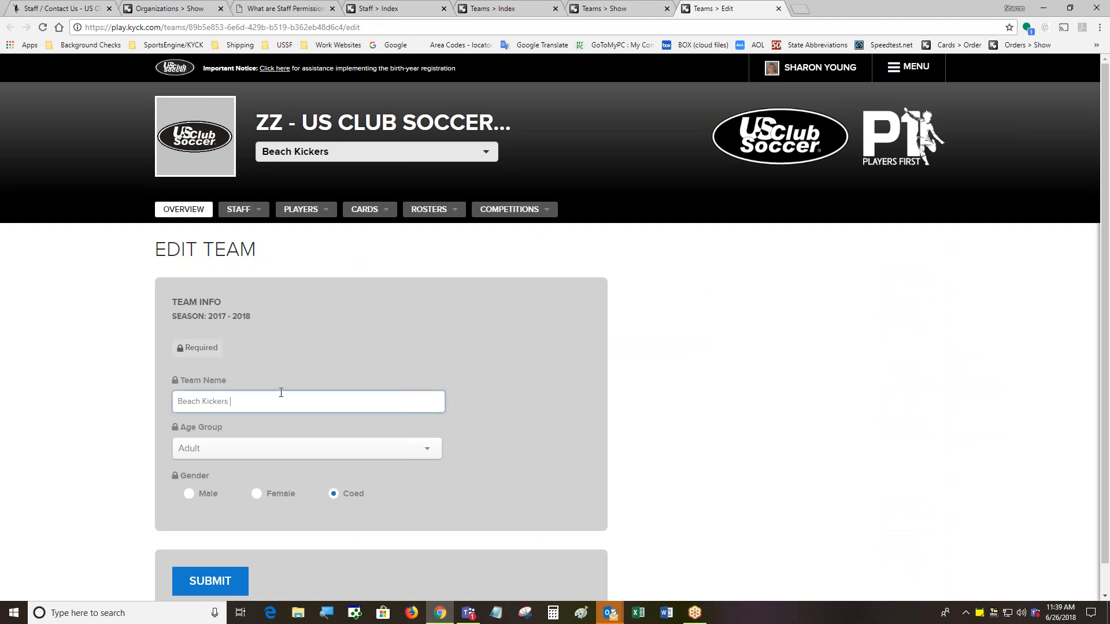
{"action": "type", "text": "Test"}
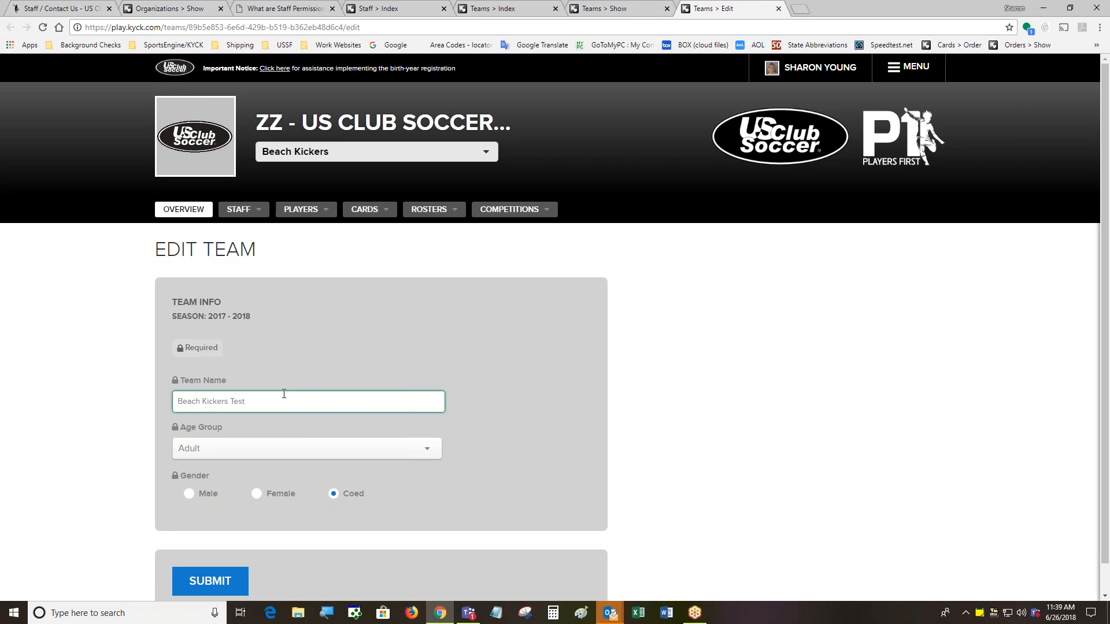
{"action": "scroll", "coordinate": [285, 525], "scroll_direction": "down", "scroll_amount": 1}
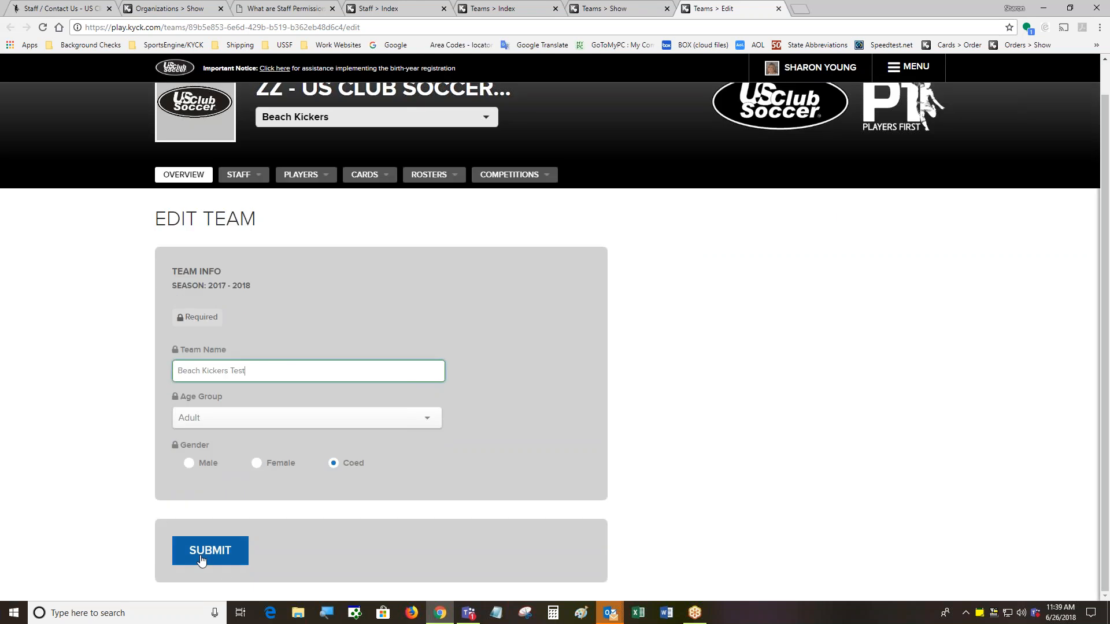
{"action": "left_click", "coordinate": [256, 463]}
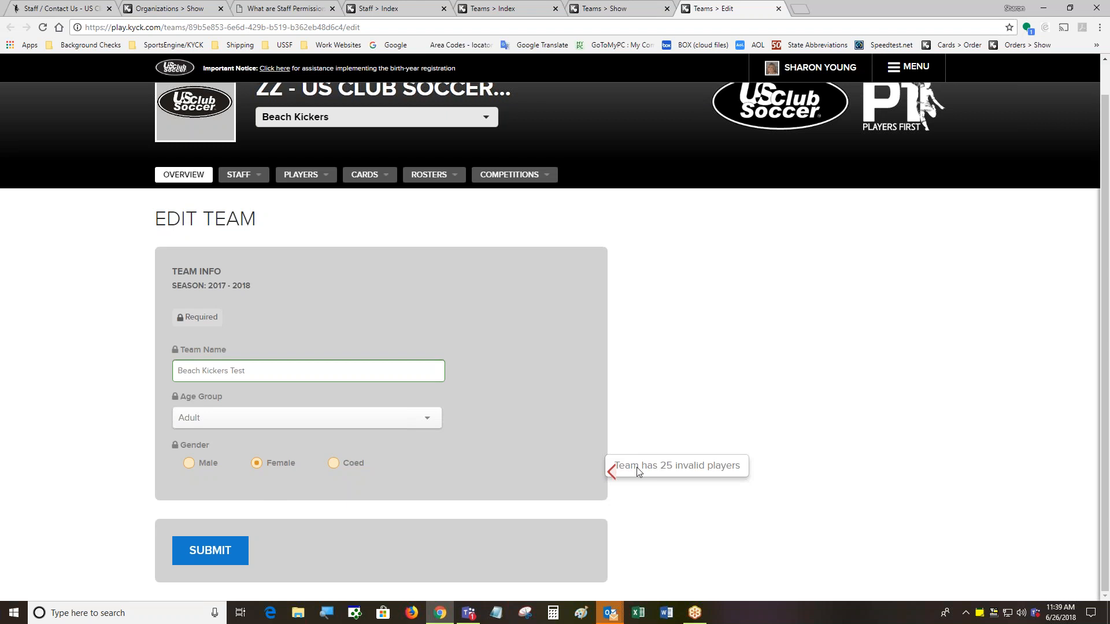
{"action": "left_click", "coordinate": [335, 464]}
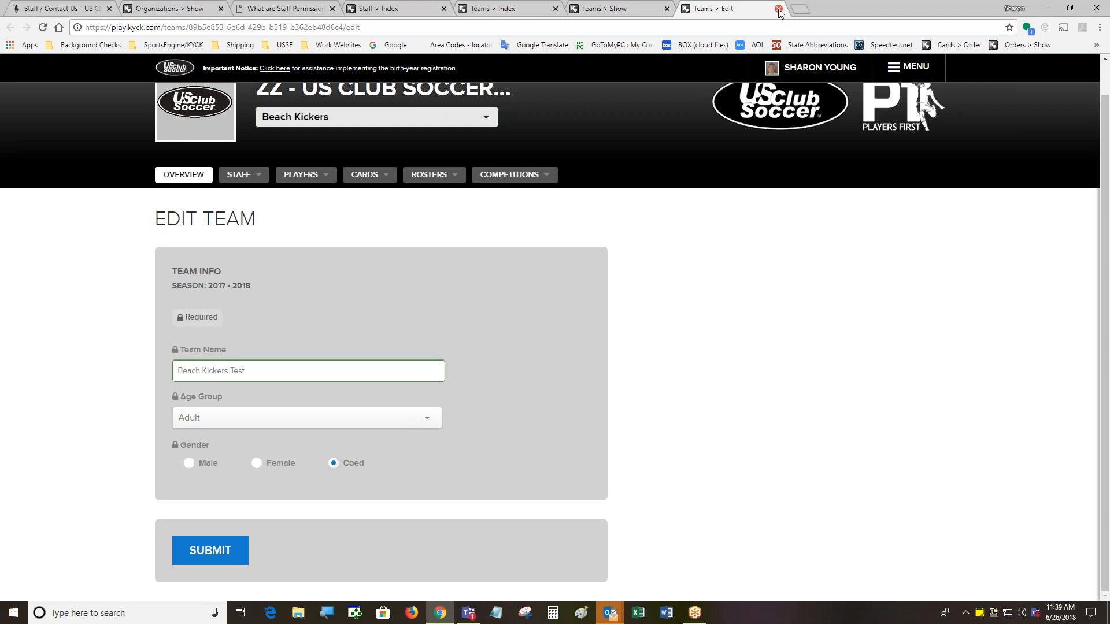
Submit the new name, reload the overview to show Beach Kickers Test, and close the teams list tab
{"action": "left_click", "coordinate": [226, 552]}
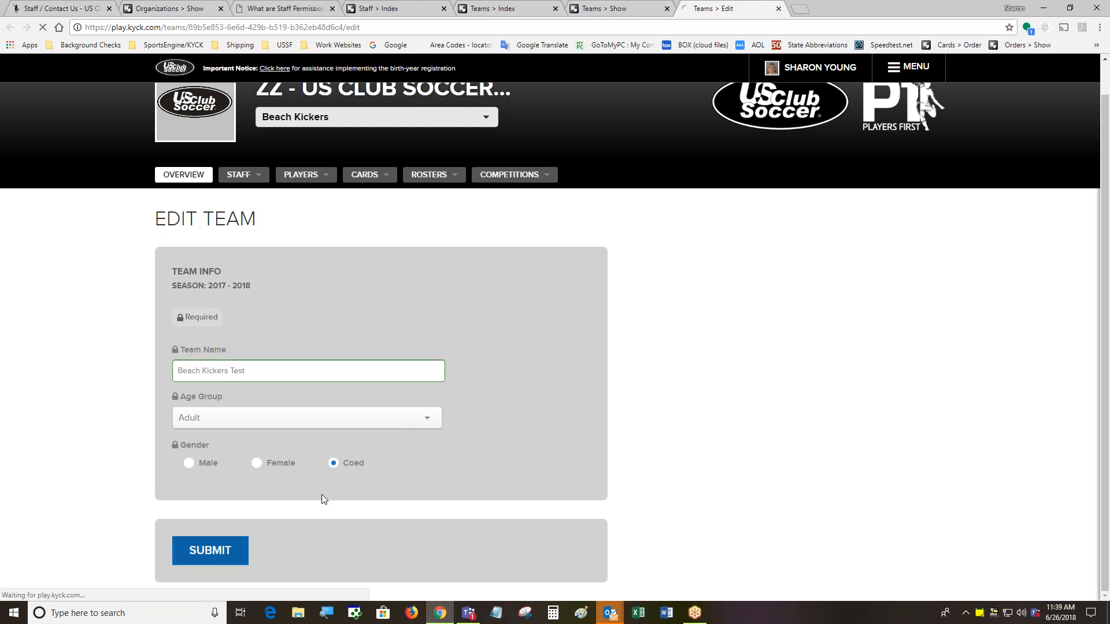
{"action": "left_click", "coordinate": [619, 8]}
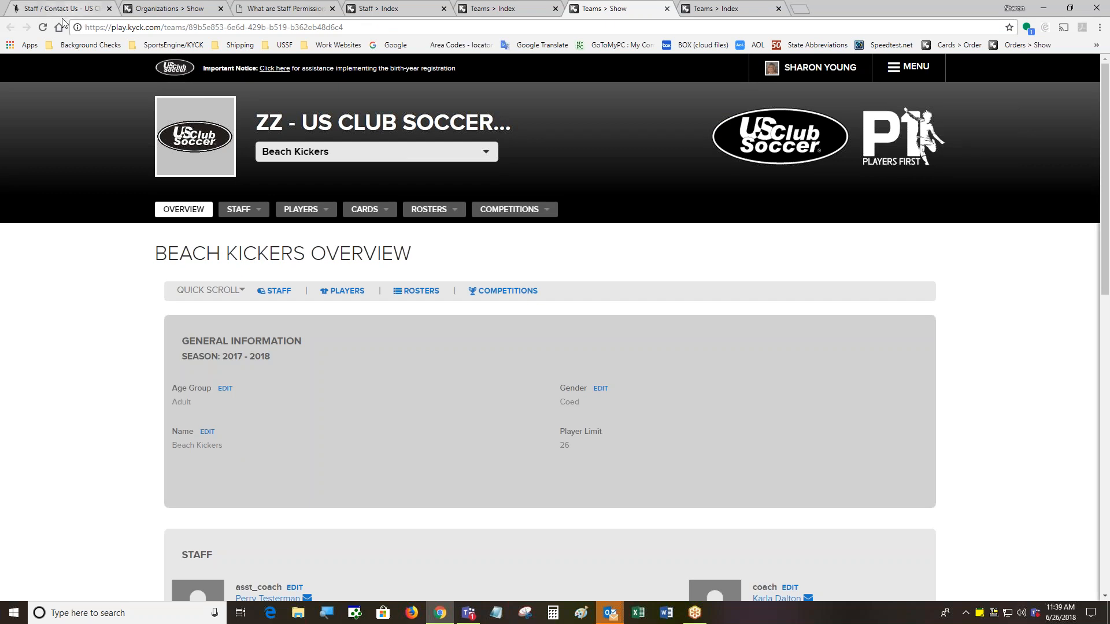
{"action": "left_click", "coordinate": [43, 27]}
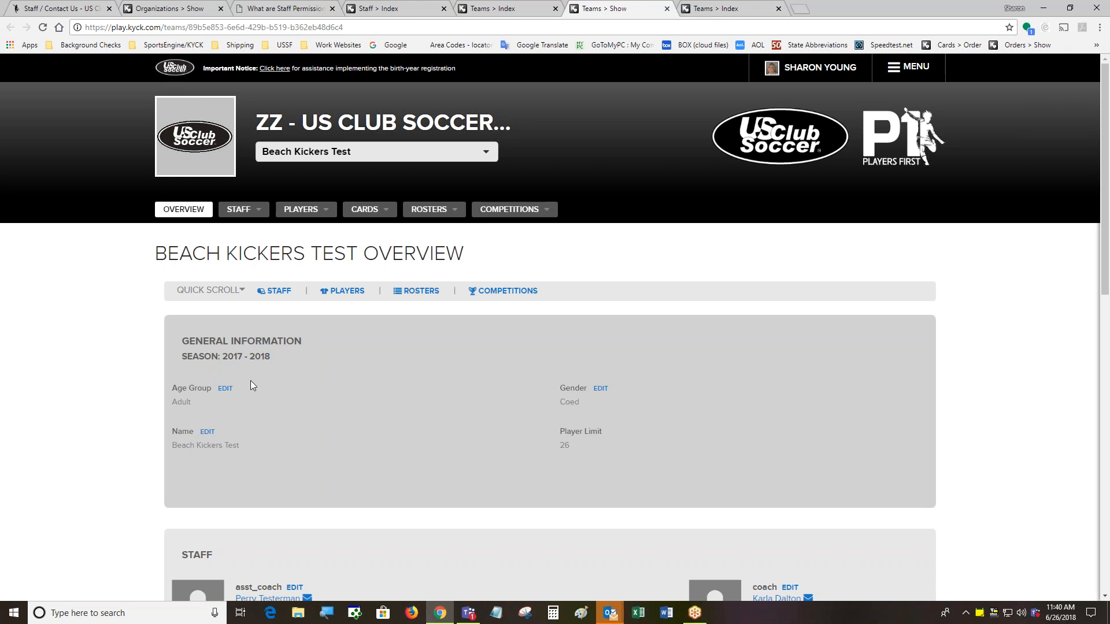
{"action": "left_click", "coordinate": [744, 9]}
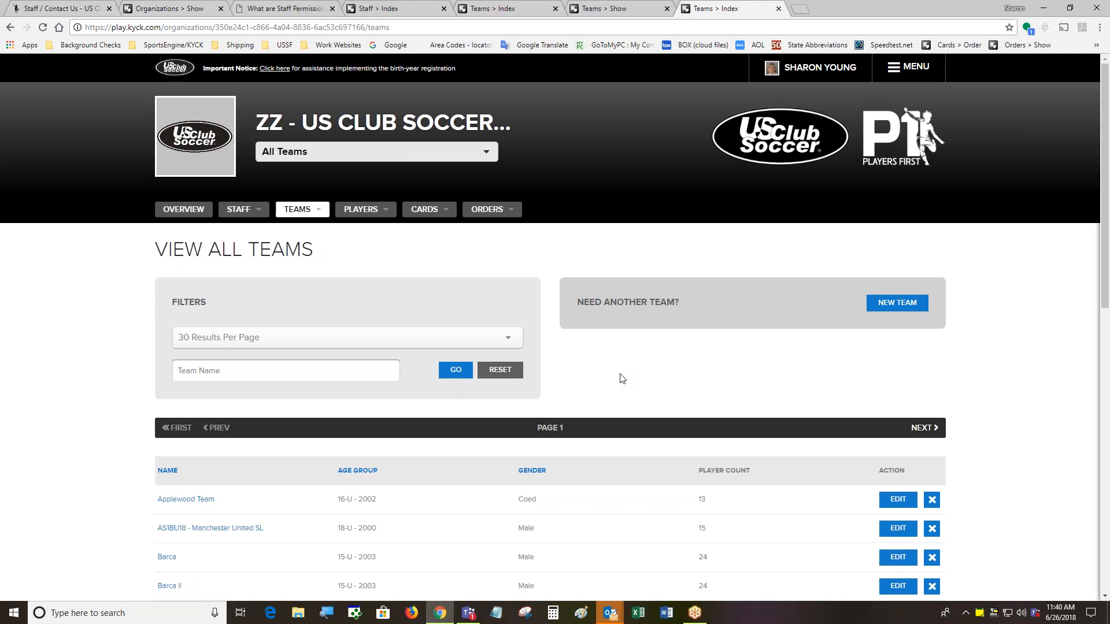
{"action": "left_click", "coordinate": [778, 9]}
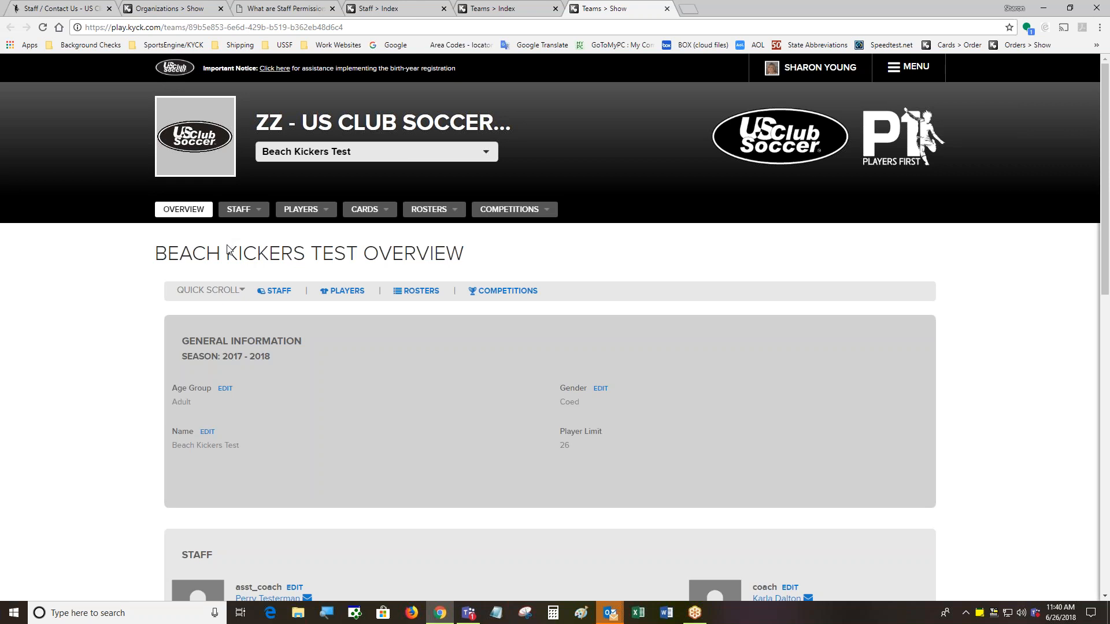
Scroll the overview to review its two staff, 30-player Official Roster and zero competitions
{"action": "scroll", "coordinate": [472, 320], "scroll_direction": "down", "scroll_amount": 2}
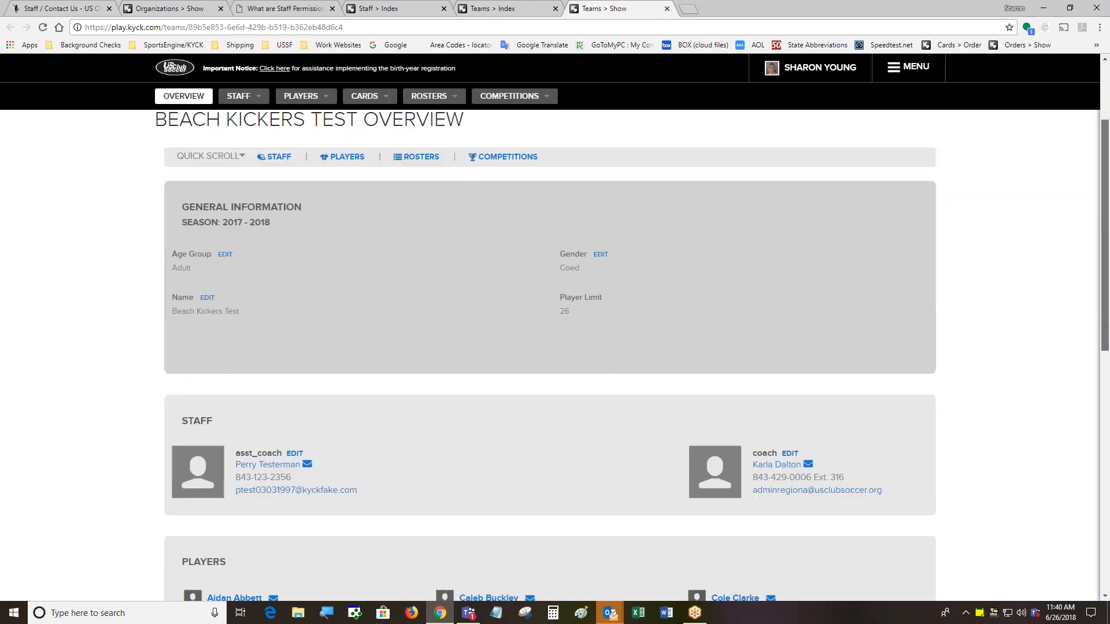
{"action": "scroll", "coordinate": [472, 319], "scroll_direction": "down", "scroll_amount": 3}
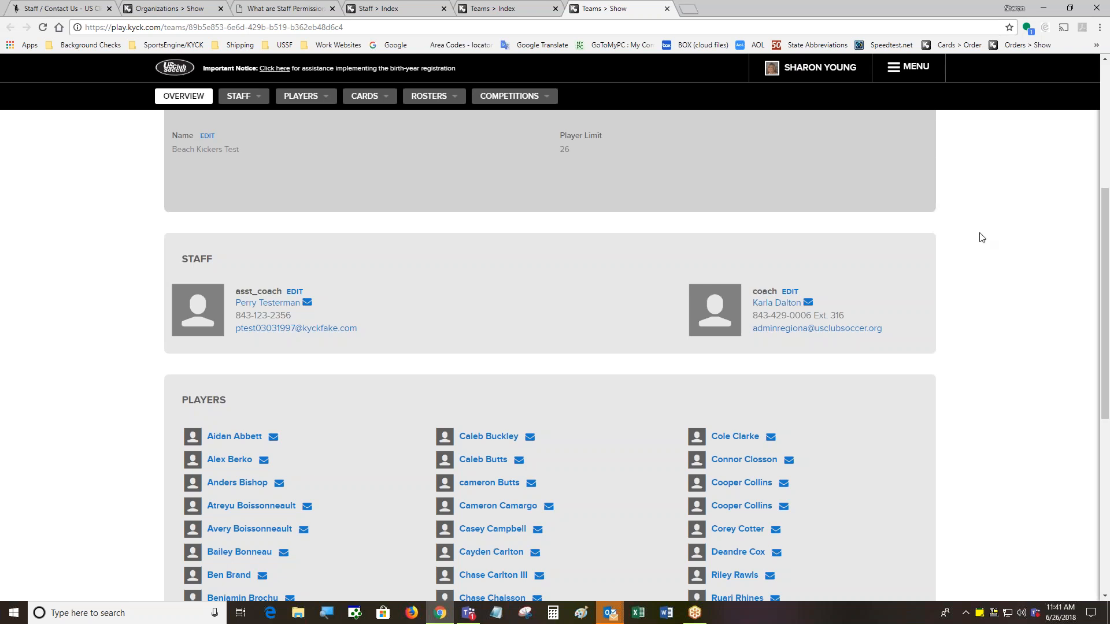
{"action": "left_click_drag", "start_coordinate": [1104, 246], "coordinate": [1104, 424]}
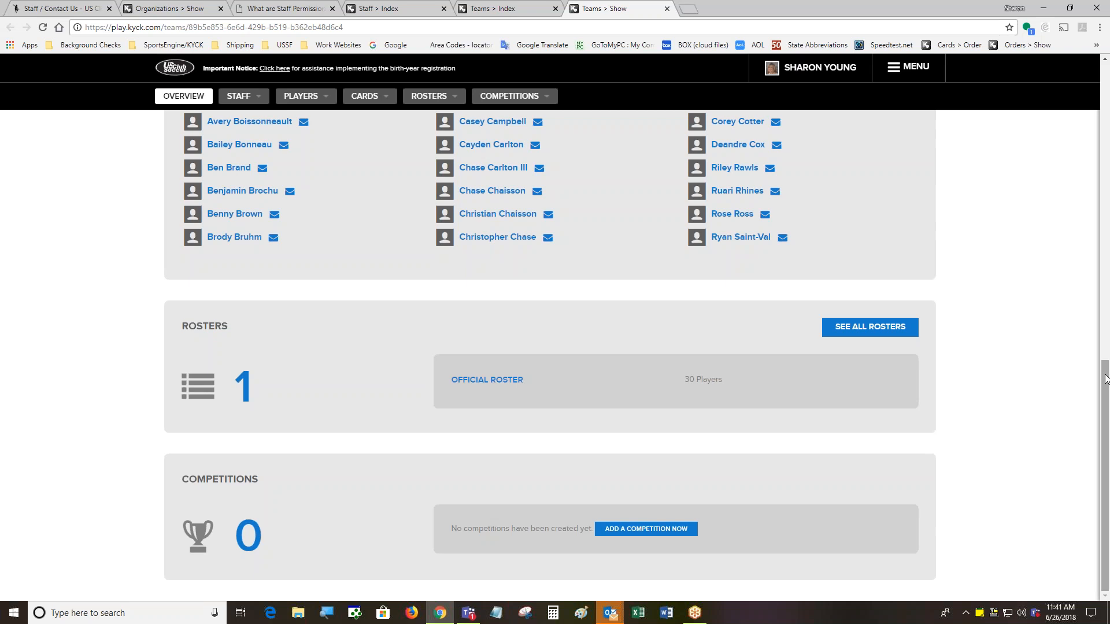
{"action": "left_click_drag", "start_coordinate": [1105, 379], "coordinate": [1105, 81]}
{"action": "scroll", "coordinate": [356, 502], "scroll_direction": "down", "scroll_amount": 12}
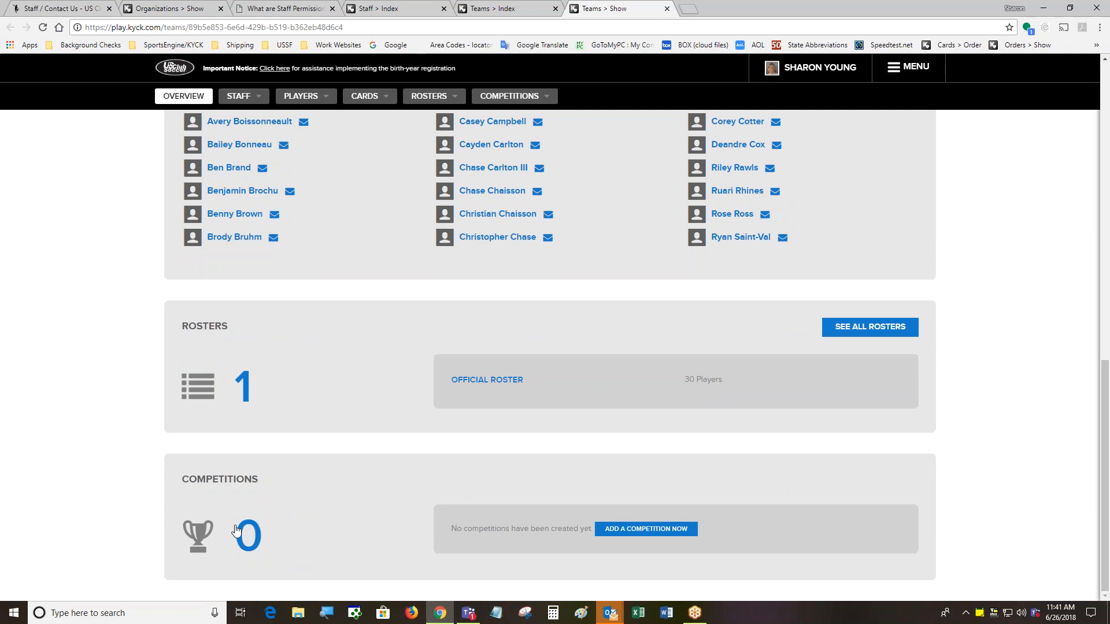
{"action": "left_click_drag", "start_coordinate": [1105, 376], "coordinate": [1105, 141]}
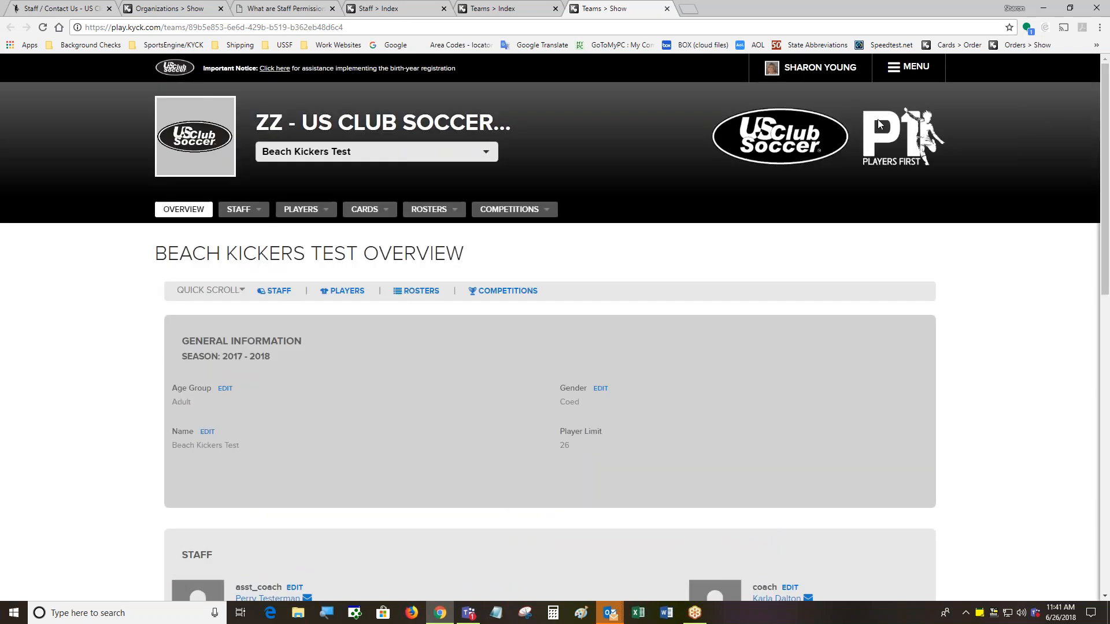
{"action": "mouse_move", "coordinate": [508, 211]}
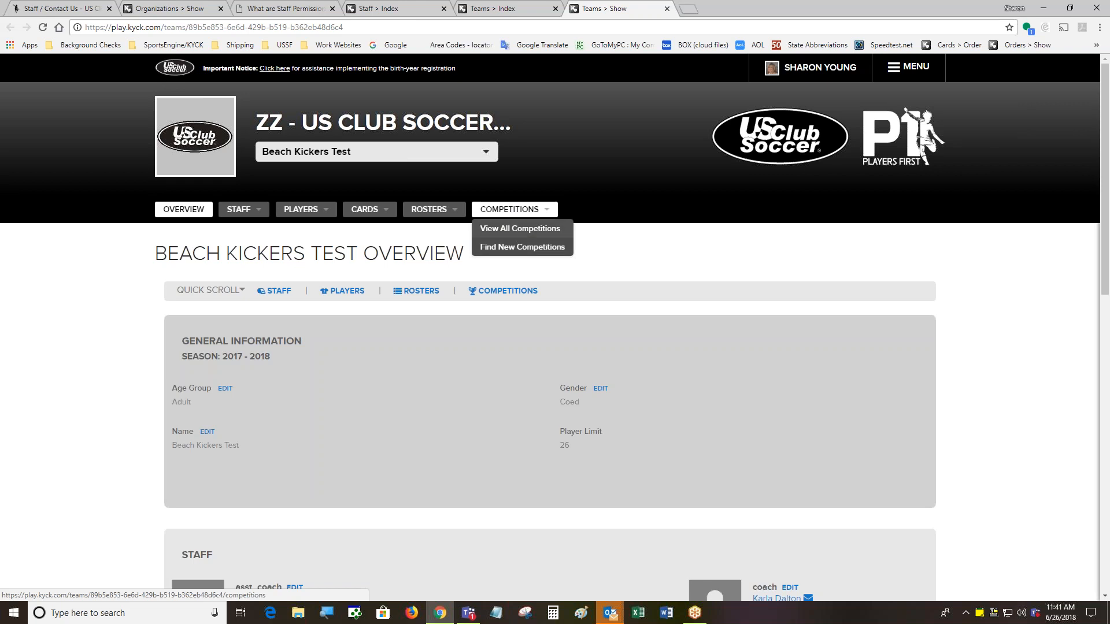
Search new competitions named ZZ and request entry into ZZ Sunny's Test League
{"action": "left_click", "coordinate": [522, 247]}
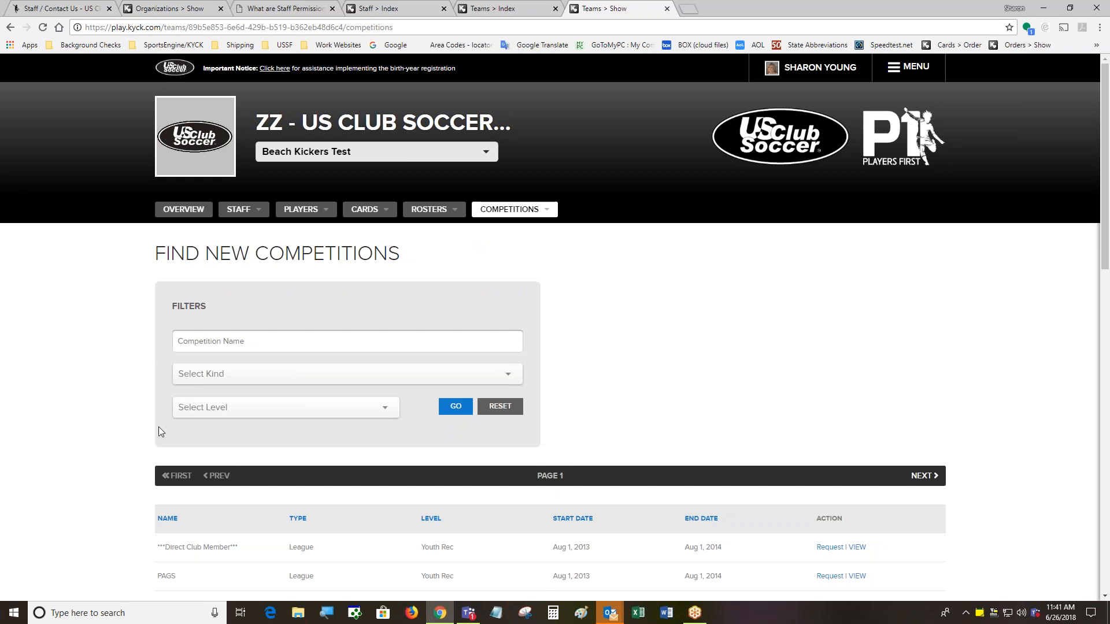
{"action": "left_click", "coordinate": [231, 340]}
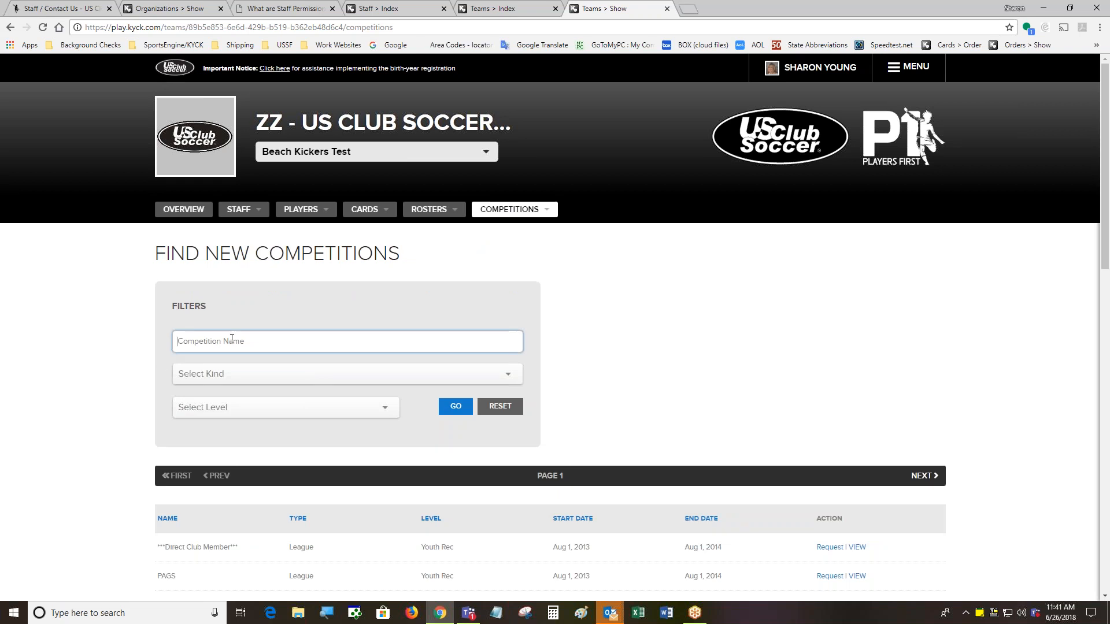
{"action": "type", "text": "ZZ"}
{"action": "left_click", "coordinate": [454, 406]}
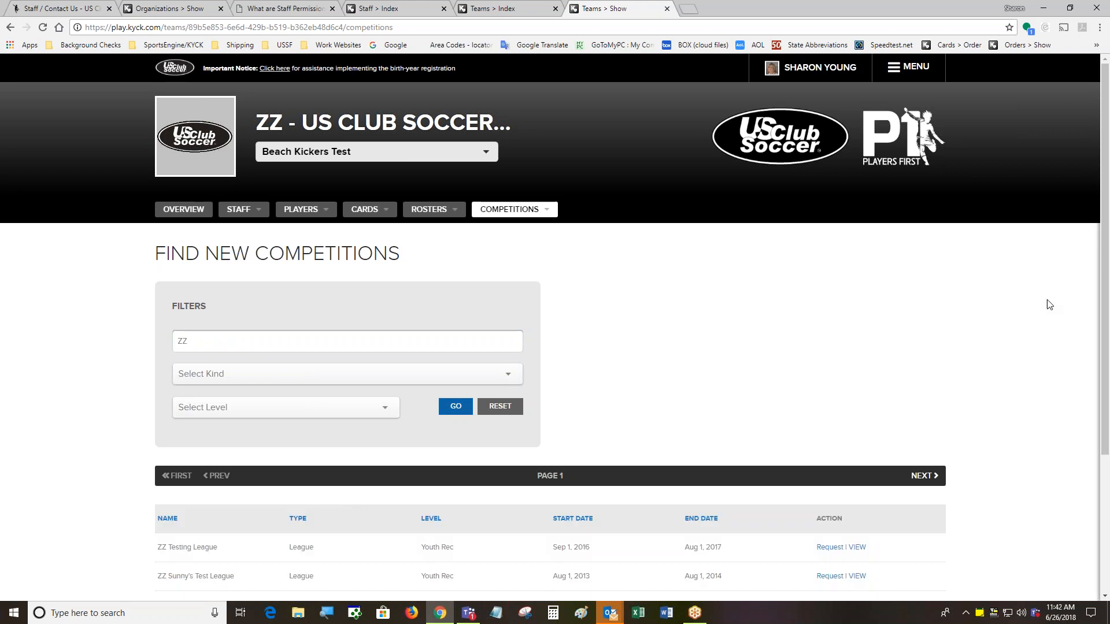
{"action": "left_click_drag", "start_coordinate": [1106, 288], "coordinate": [1106, 299]}
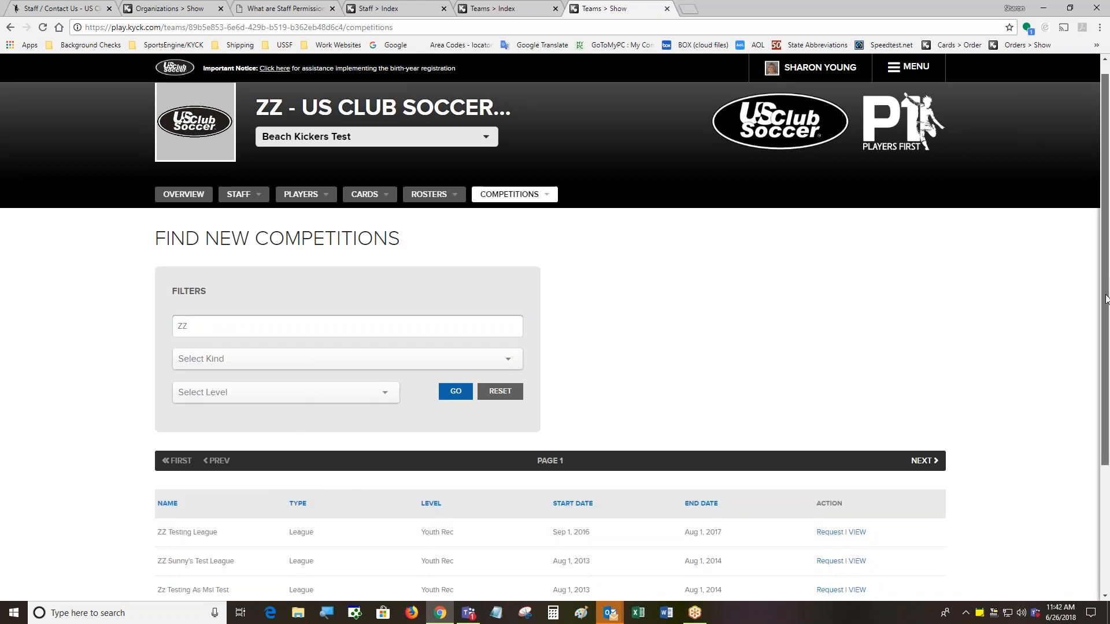
{"action": "scroll", "coordinate": [1105, 299], "scroll_direction": "down", "scroll_amount": 2}
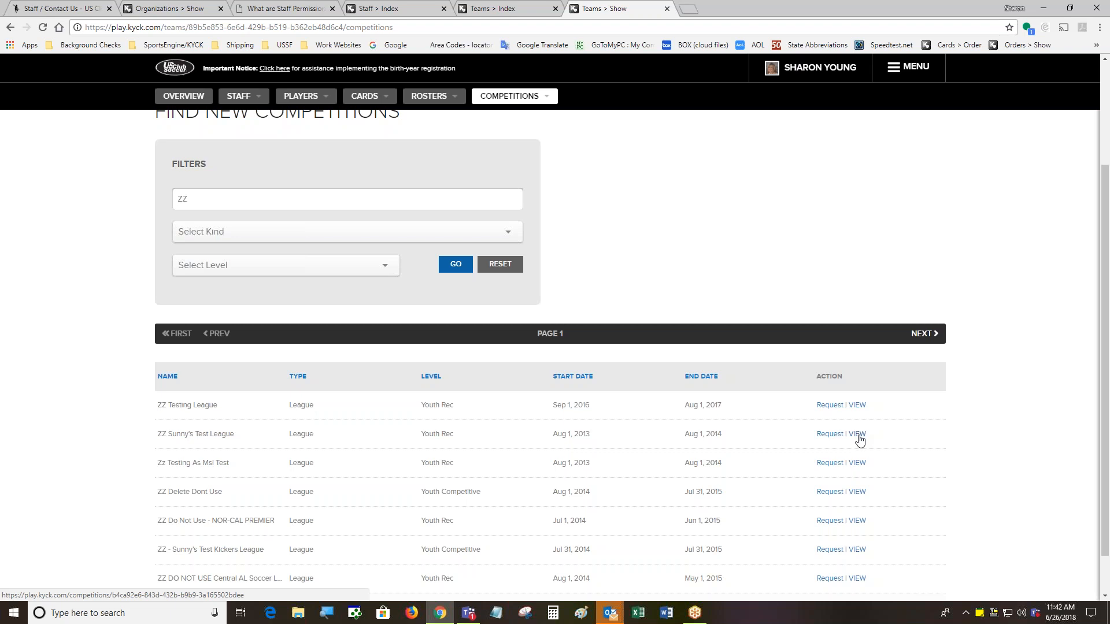
{"action": "left_click", "coordinate": [827, 435]}
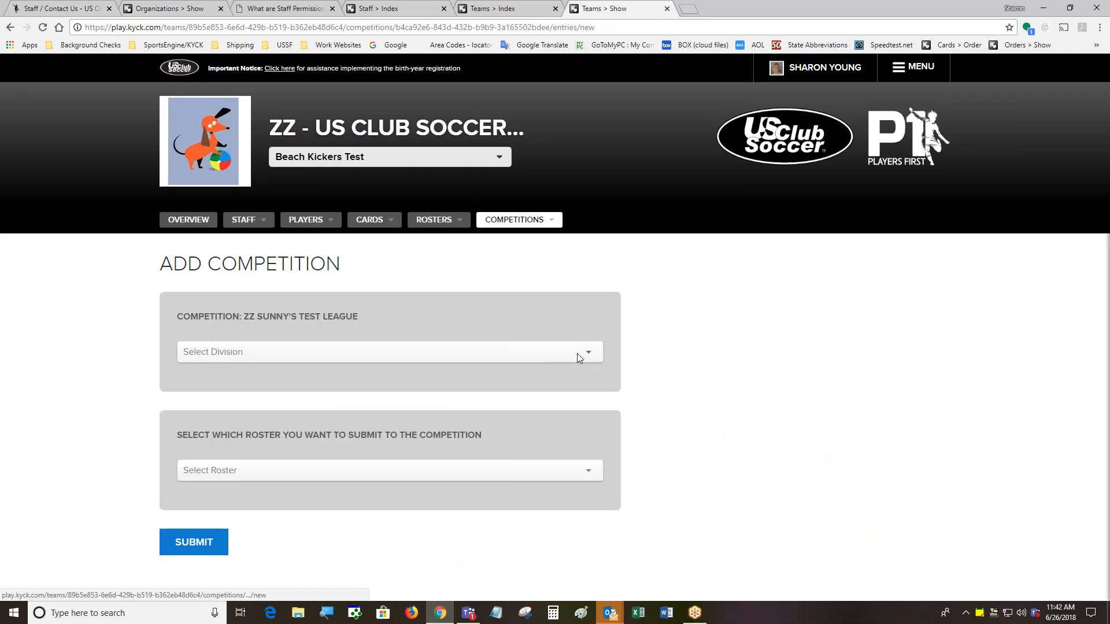
Submit the Official Roster to ZZ Sunny's Test League in Division 1 U12-U18 female
{"action": "left_click", "coordinate": [577, 354]}
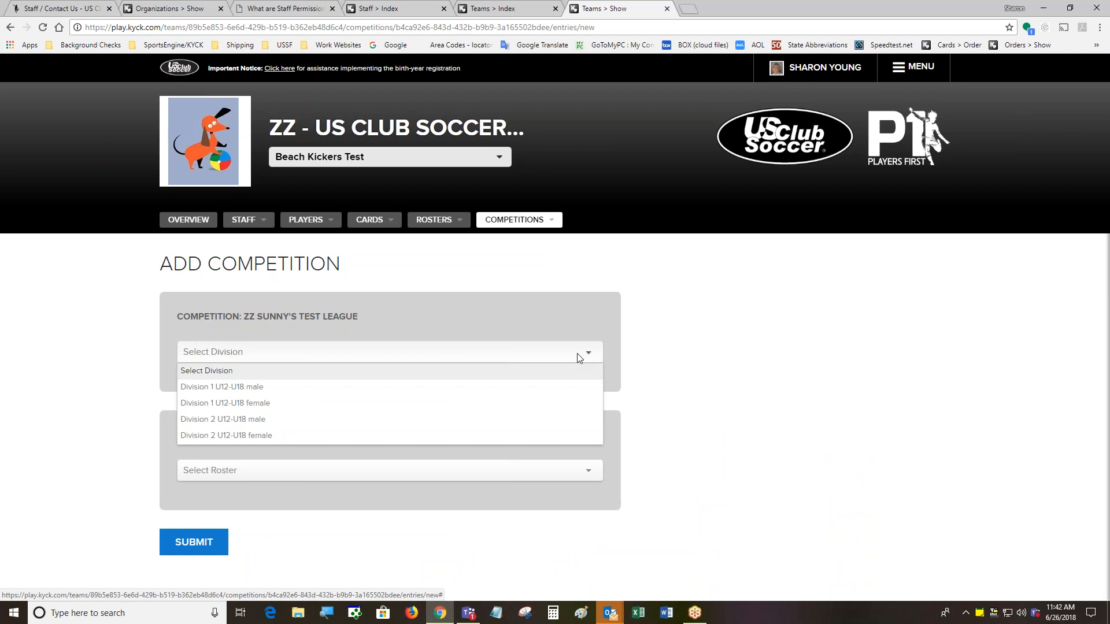
{"action": "left_click", "coordinate": [570, 403]}
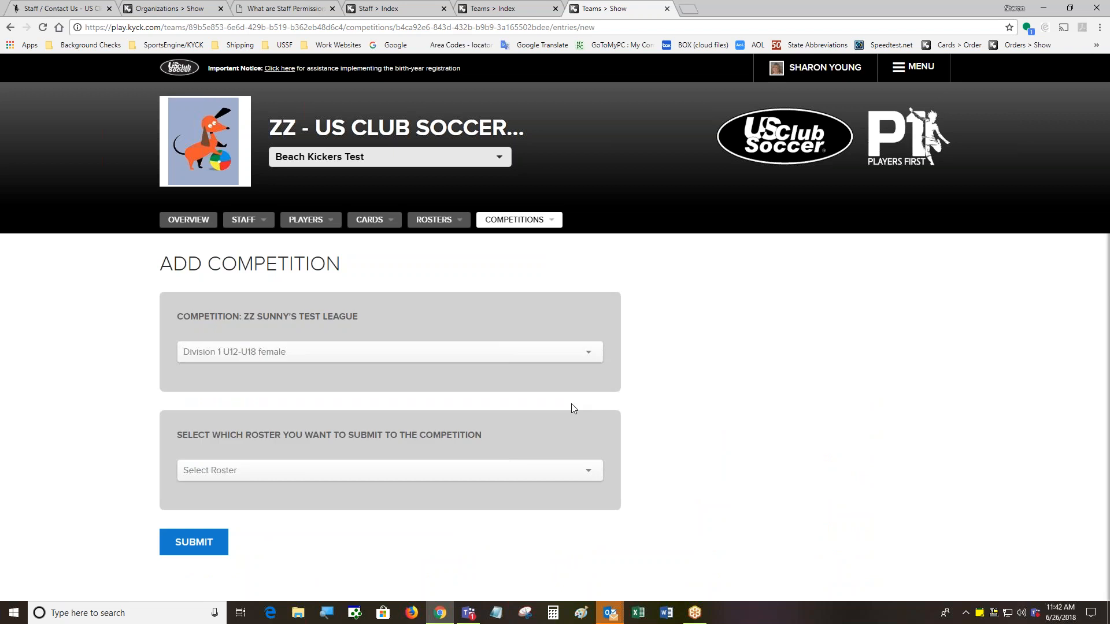
{"action": "left_click", "coordinate": [590, 472]}
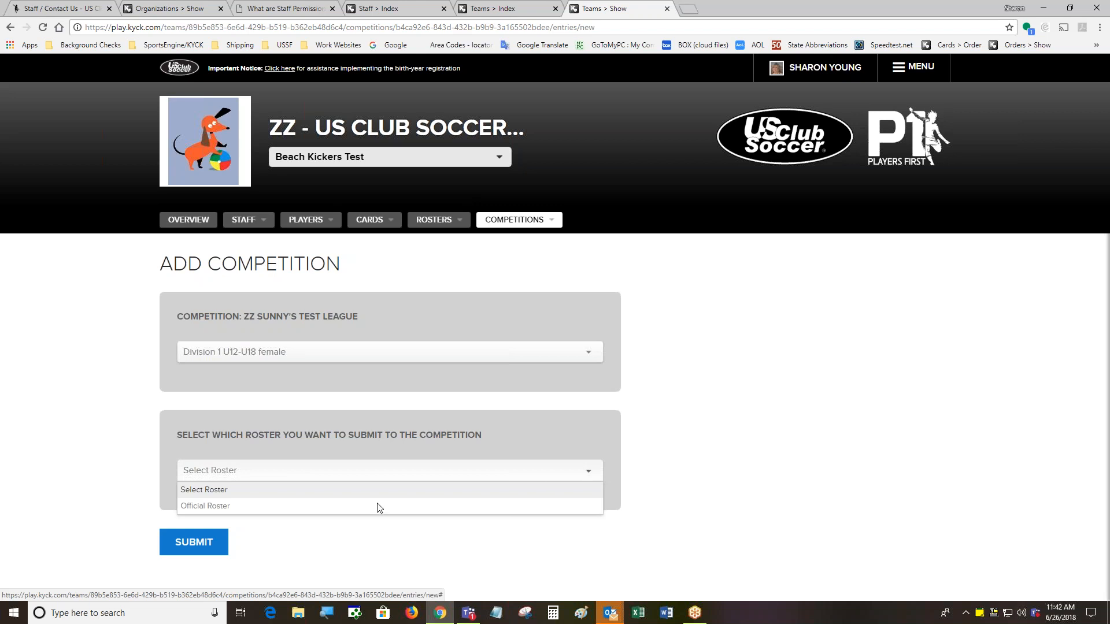
{"action": "left_click", "coordinate": [210, 506]}
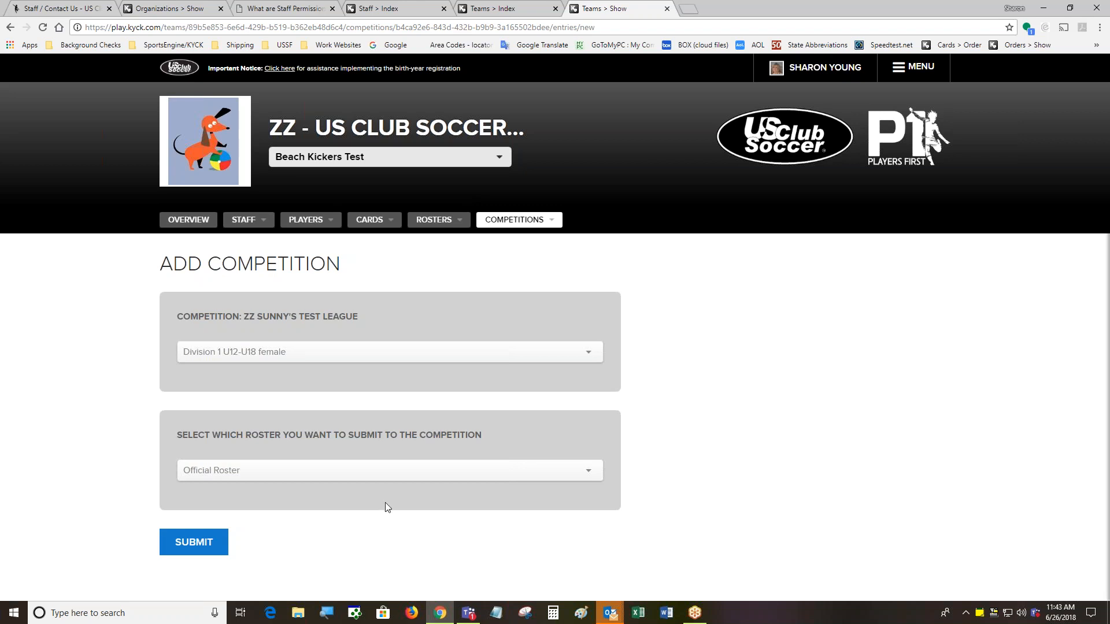
{"action": "left_click", "coordinate": [186, 545]}
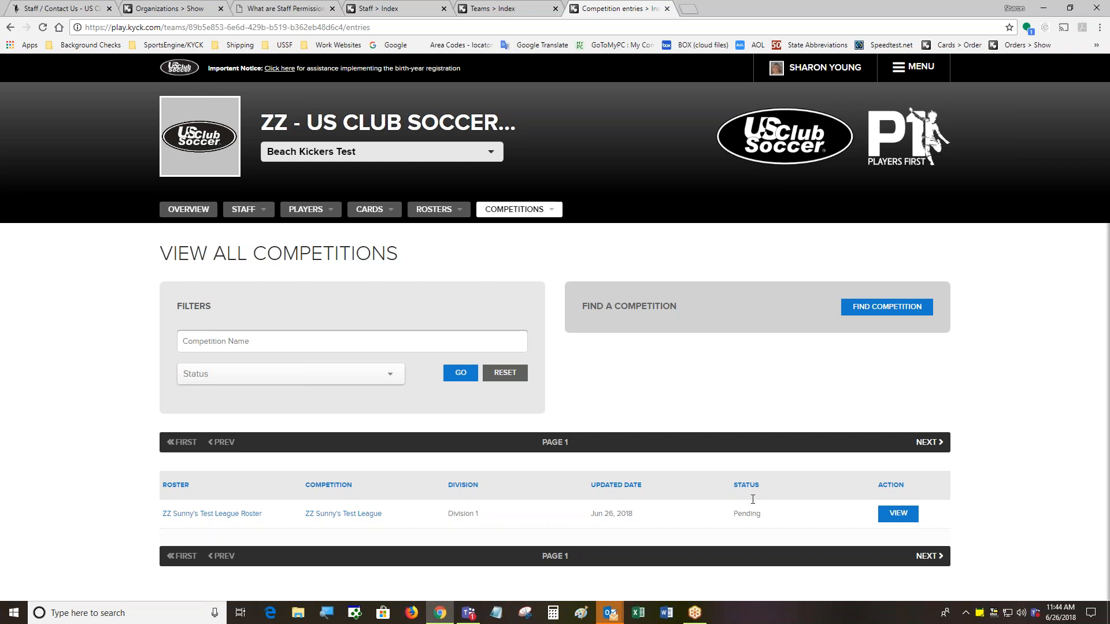
{"action": "left_click", "coordinate": [185, 212]}
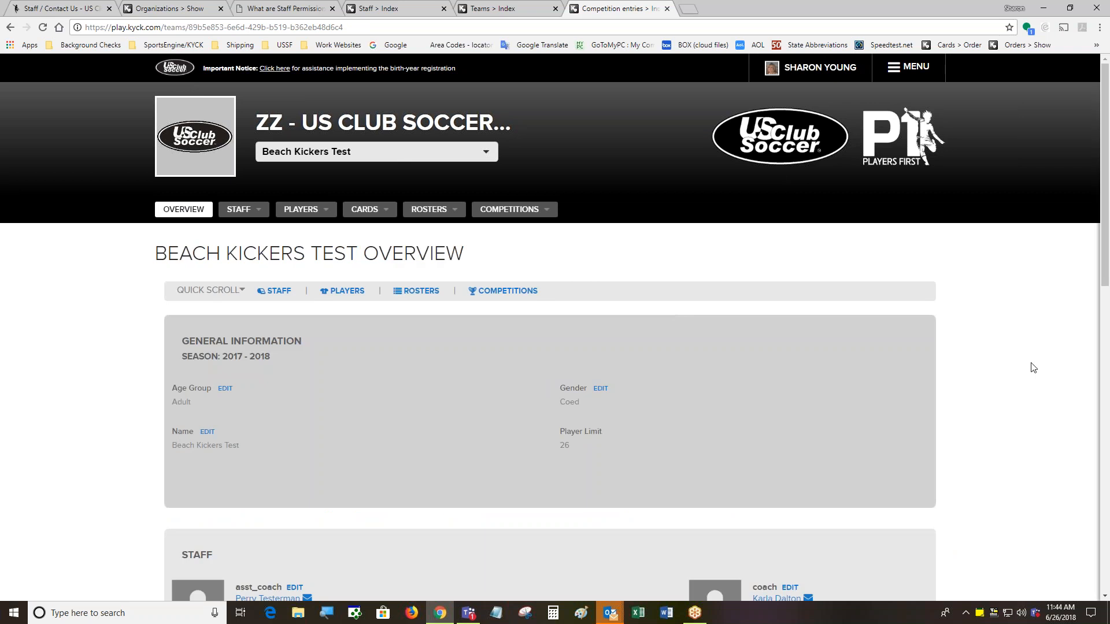
Scroll the overview to check the Official and ZZ Sunny's Test League rosters and one competition
{"action": "left_click_drag", "start_coordinate": [1105, 217], "coordinate": [1105, 523]}
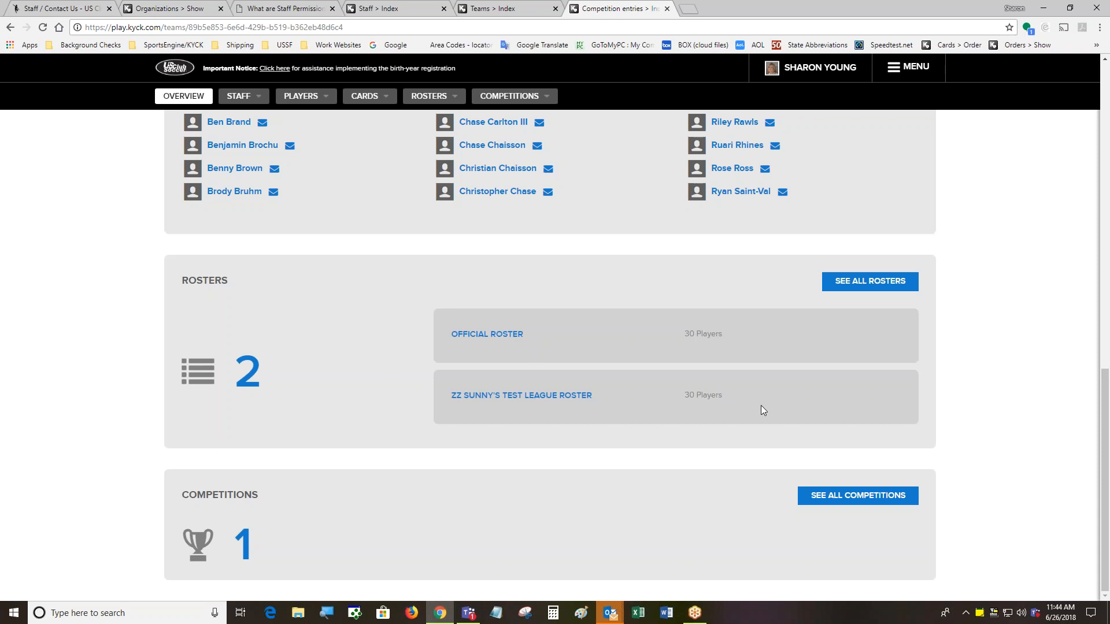
{"action": "left_click_drag", "start_coordinate": [1104, 407], "coordinate": [1094, 186]}
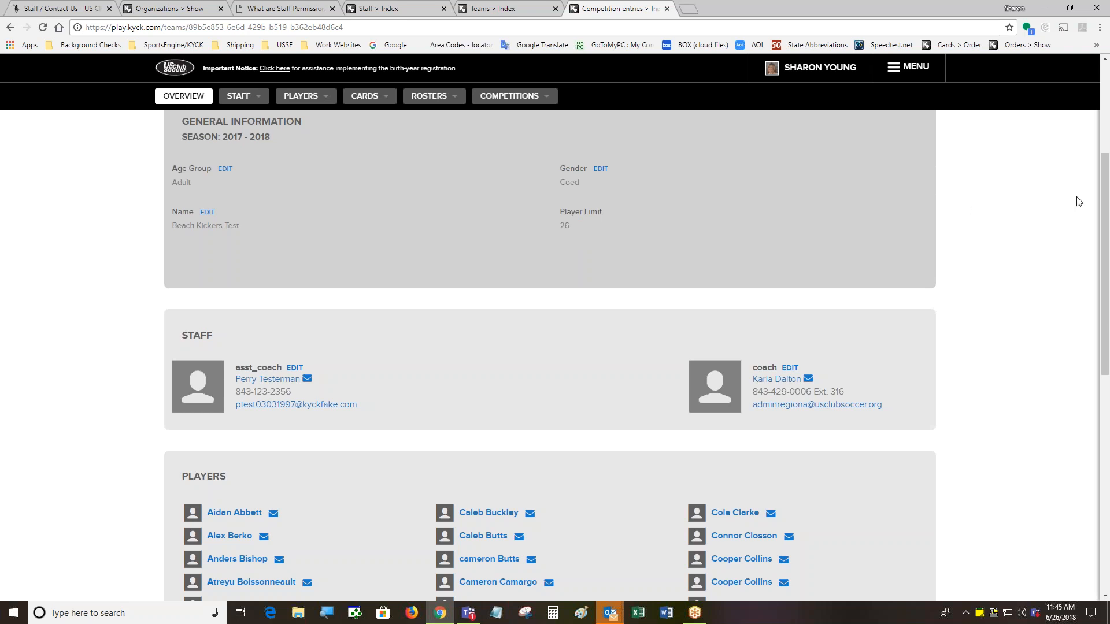
{"action": "left_click_drag", "start_coordinate": [1104, 200], "coordinate": [1104, 405]}
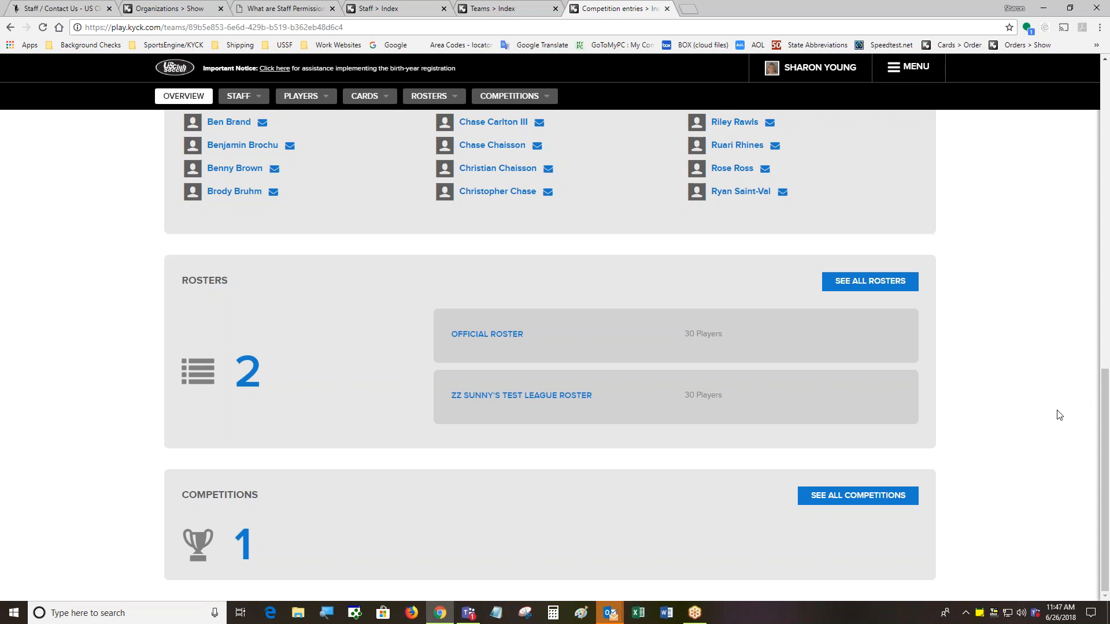
{"action": "left_click_drag", "start_coordinate": [1104, 393], "coordinate": [1104, 88]}
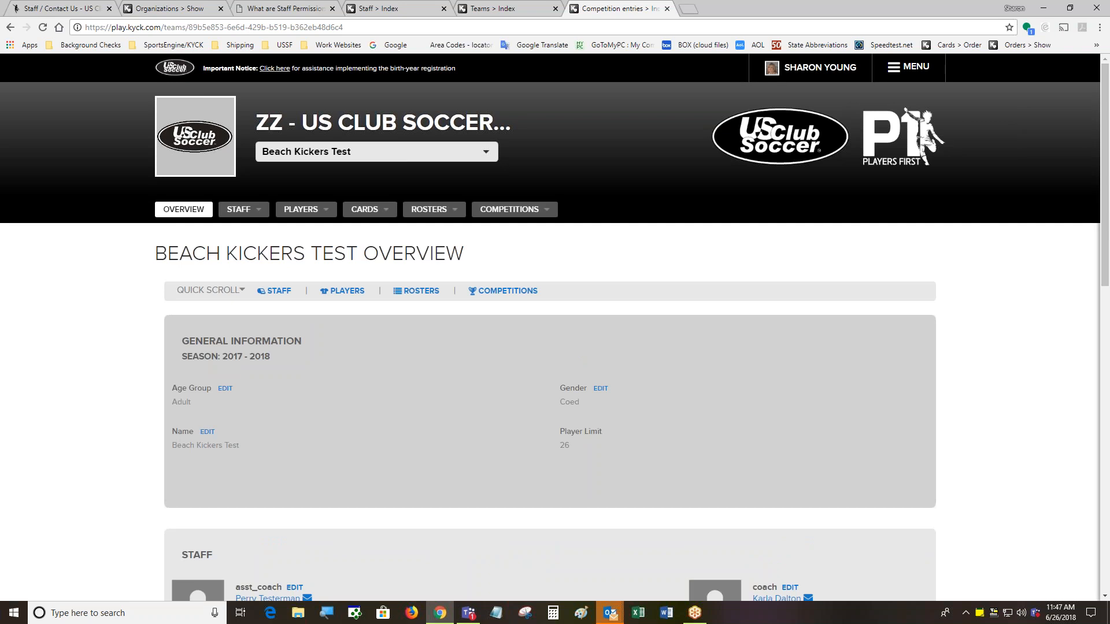
{"action": "mouse_move", "coordinate": [243, 210]}
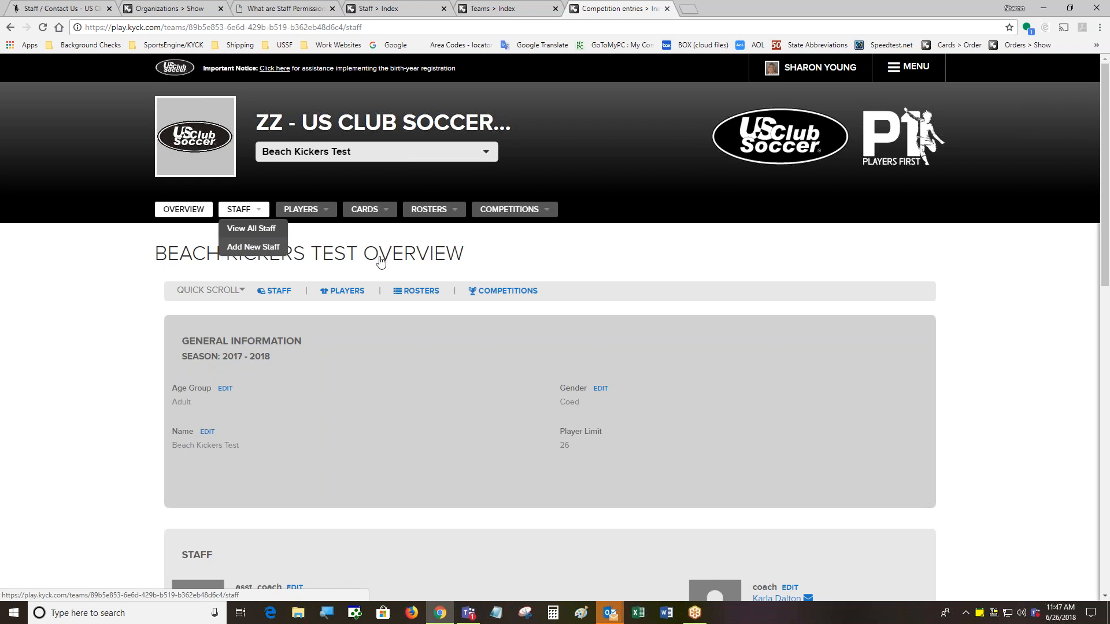
Remove the assistant coach from View All Staff, leaving only the Fulltime Coach
{"action": "left_click", "coordinate": [250, 231]}
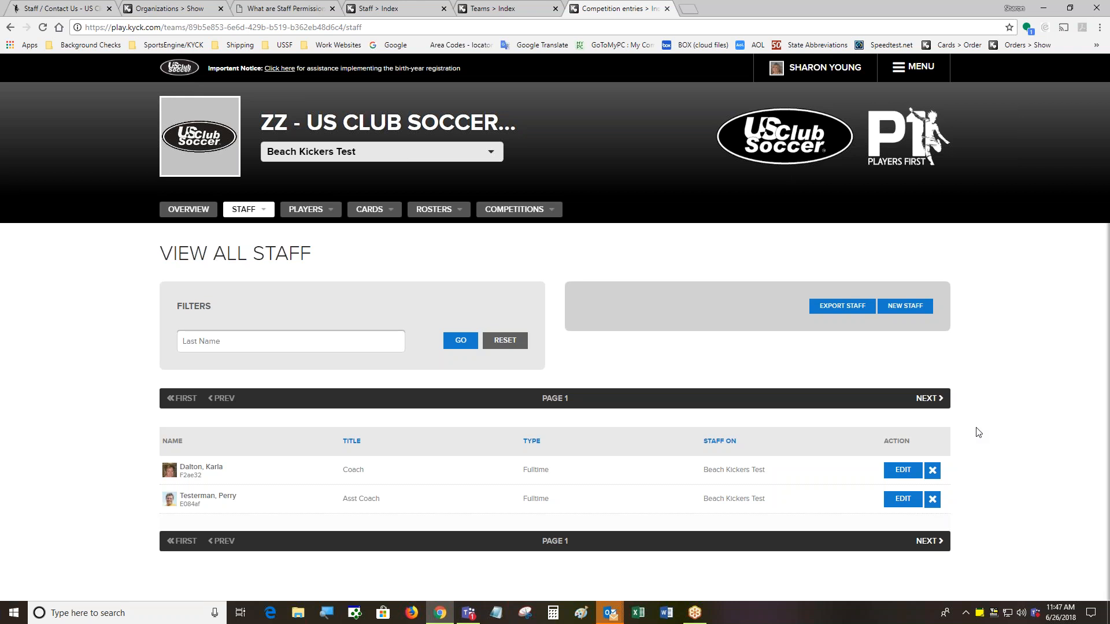
{"action": "left_click", "coordinate": [933, 501]}
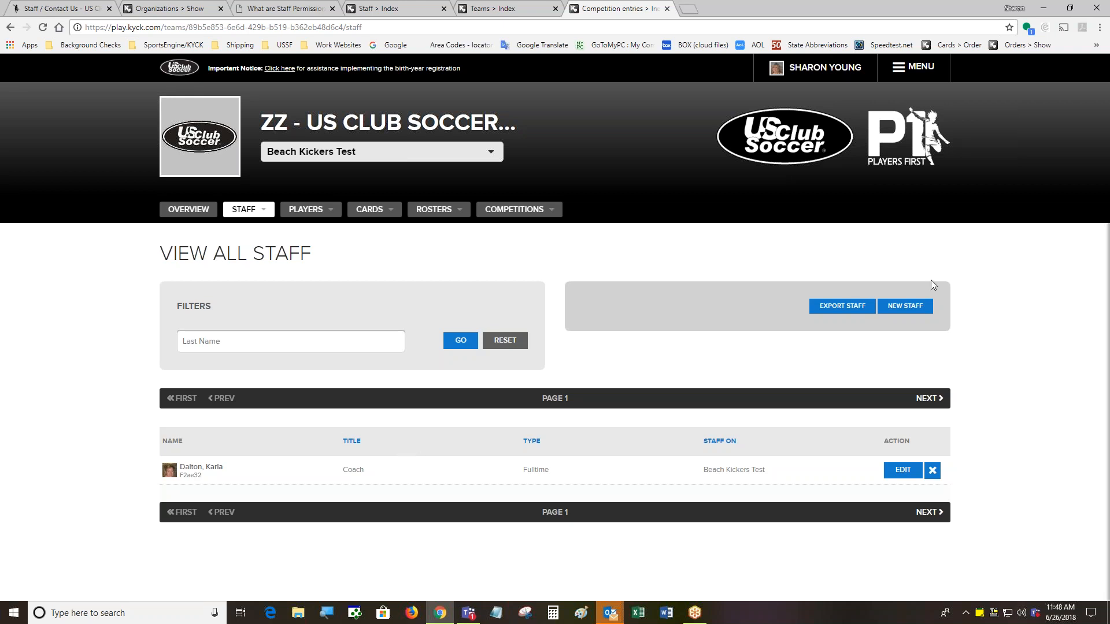
{"action": "mouse_move", "coordinate": [381, 215]}
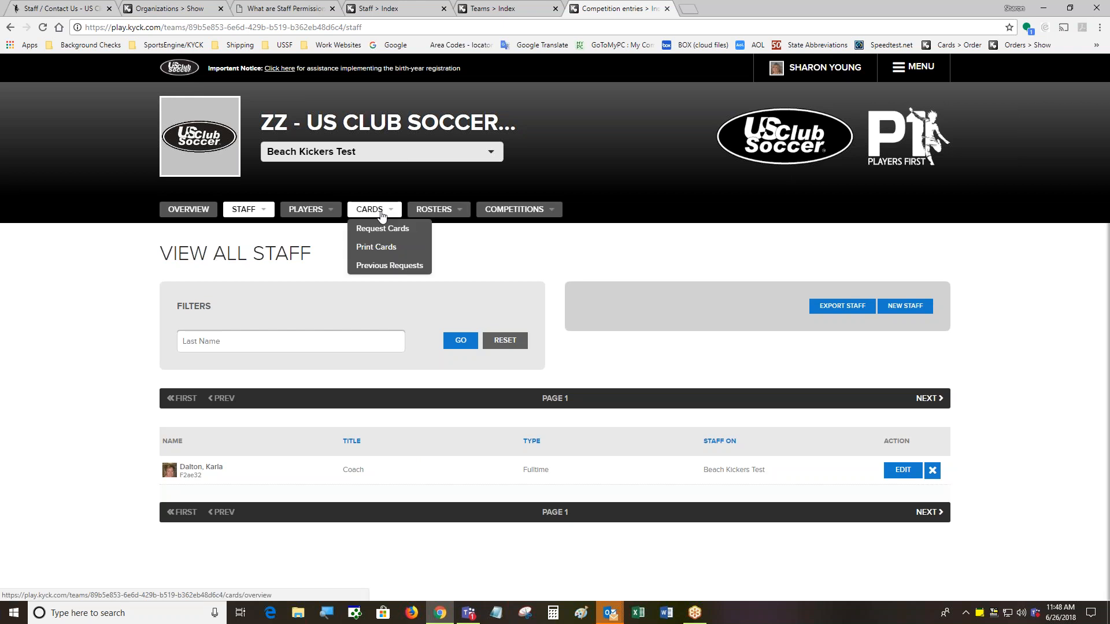
Open View All Players and scroll through each player's gender and required items
{"action": "left_click", "coordinate": [311, 217]}
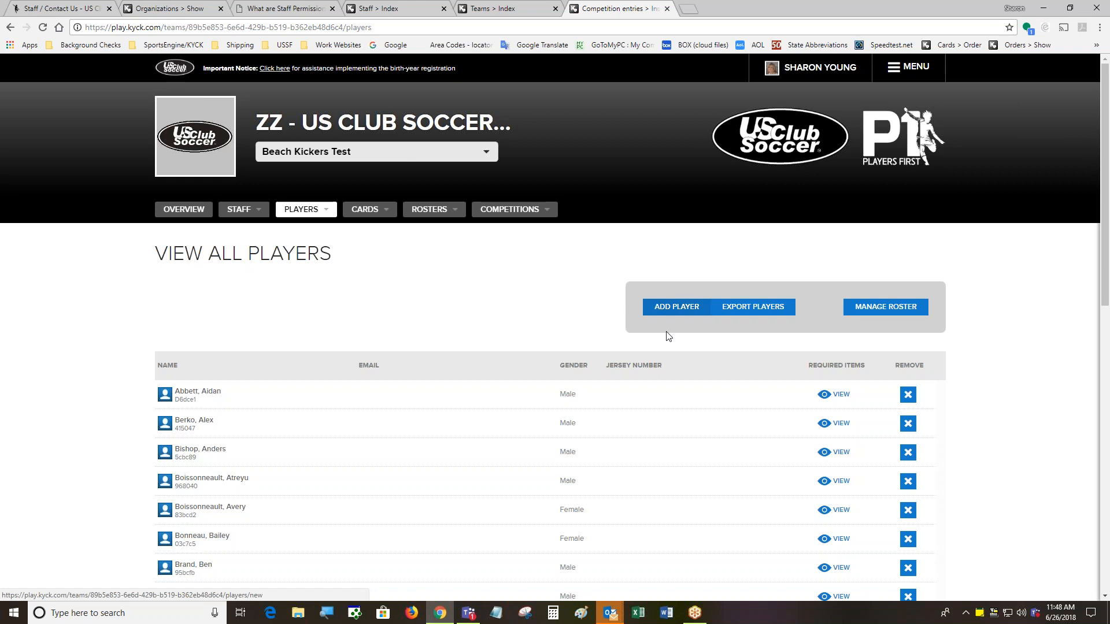
{"action": "left_click_drag", "start_coordinate": [1106, 221], "coordinate": [1105, 305]}
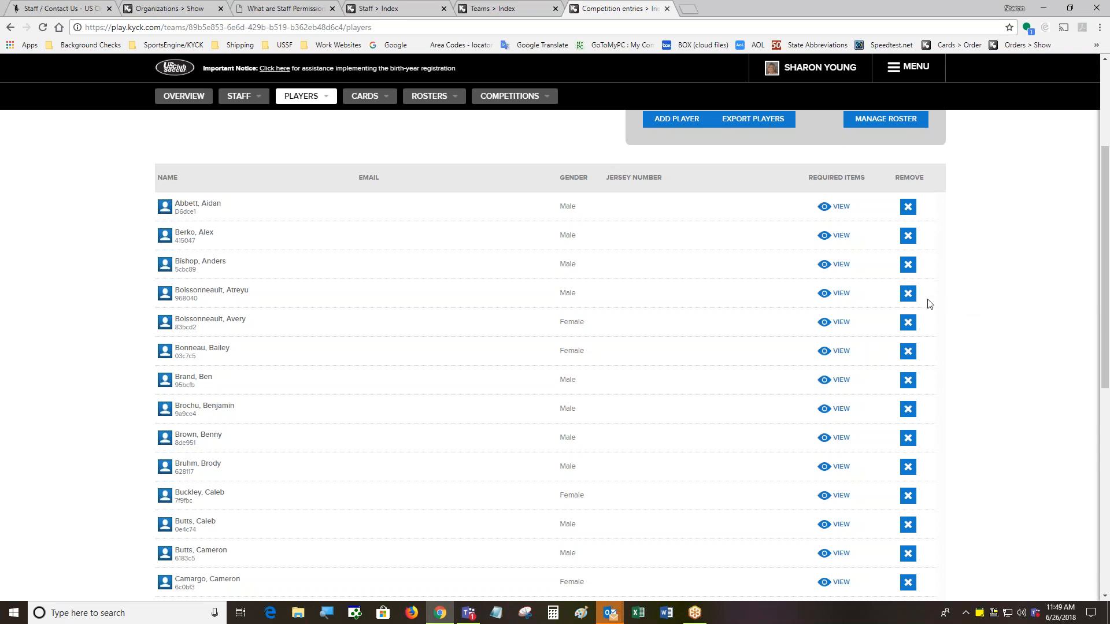
Remove the fifth player, a female, from the team's players list
{"action": "left_click", "coordinate": [908, 323]}
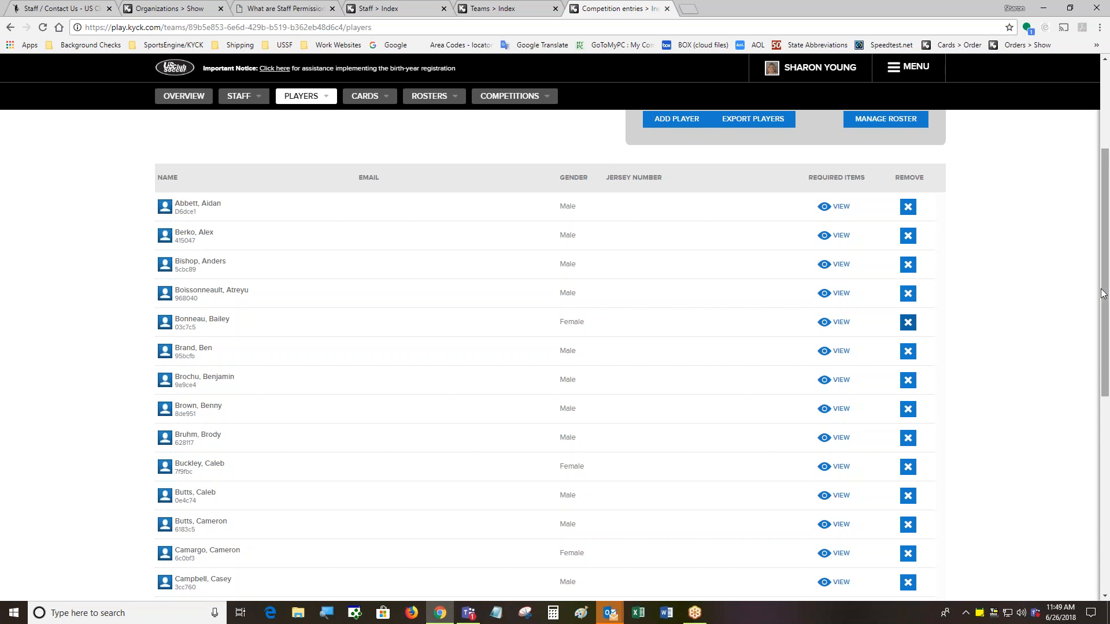
{"action": "left_click_drag", "start_coordinate": [1102, 292], "coordinate": [1089, 171]}
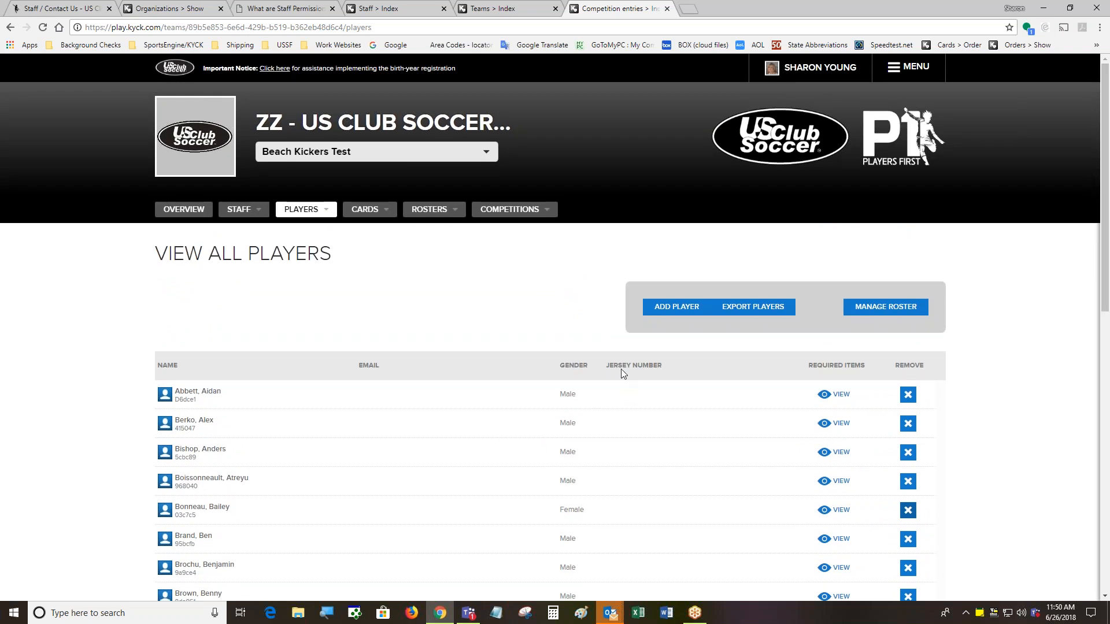
Go to View All Rosters and manage the Official Roster's players
{"action": "left_click", "coordinate": [433, 210]}
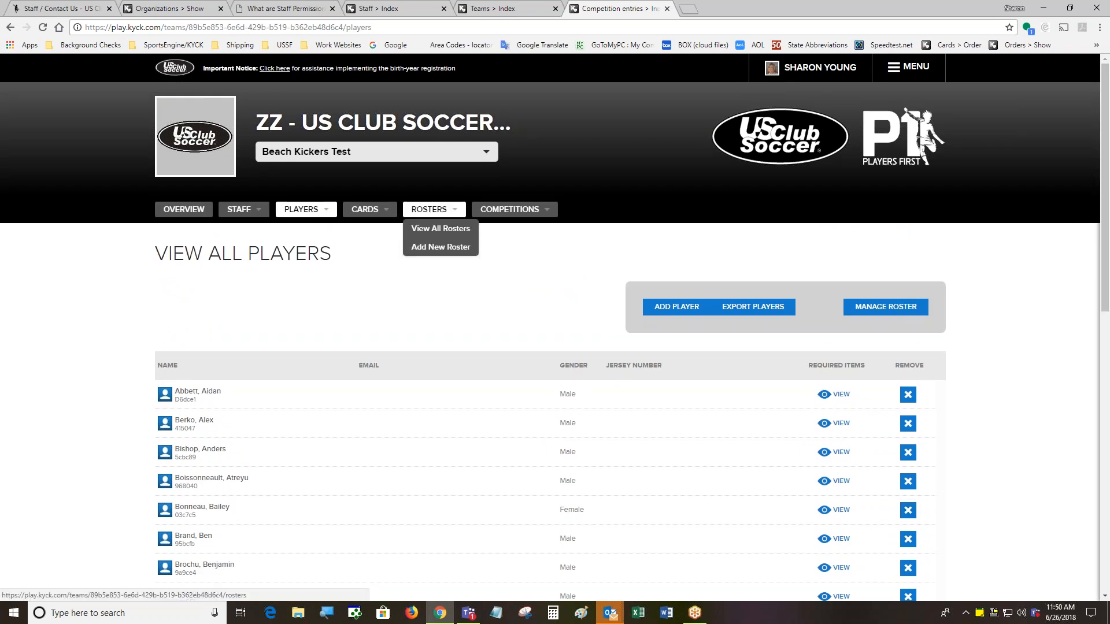
{"action": "left_click", "coordinate": [443, 234]}
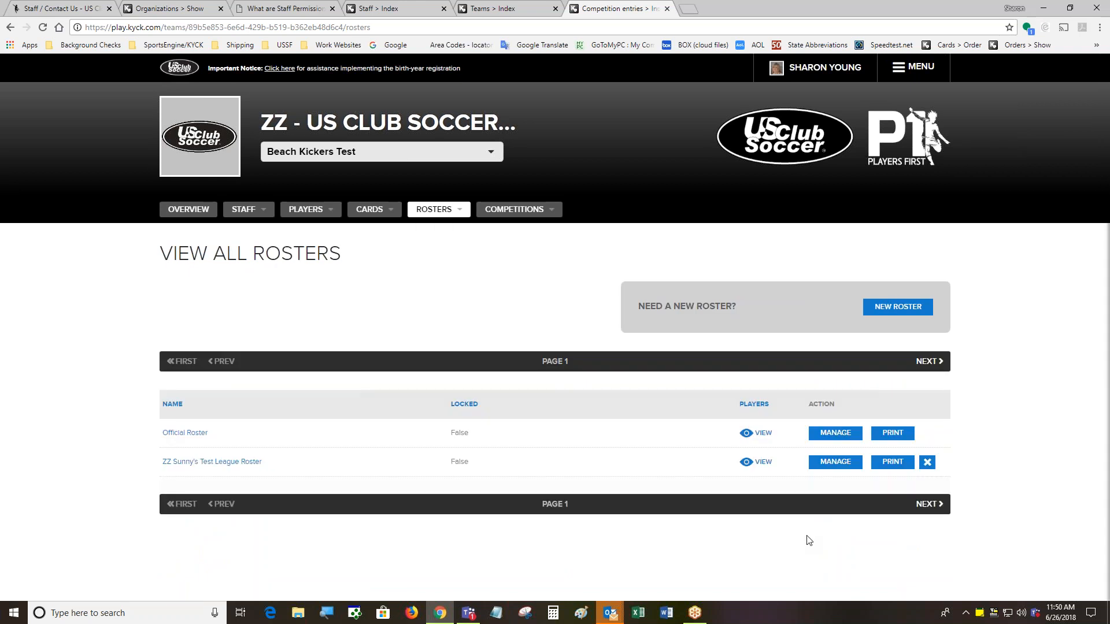
{"action": "left_click", "coordinate": [839, 438]}
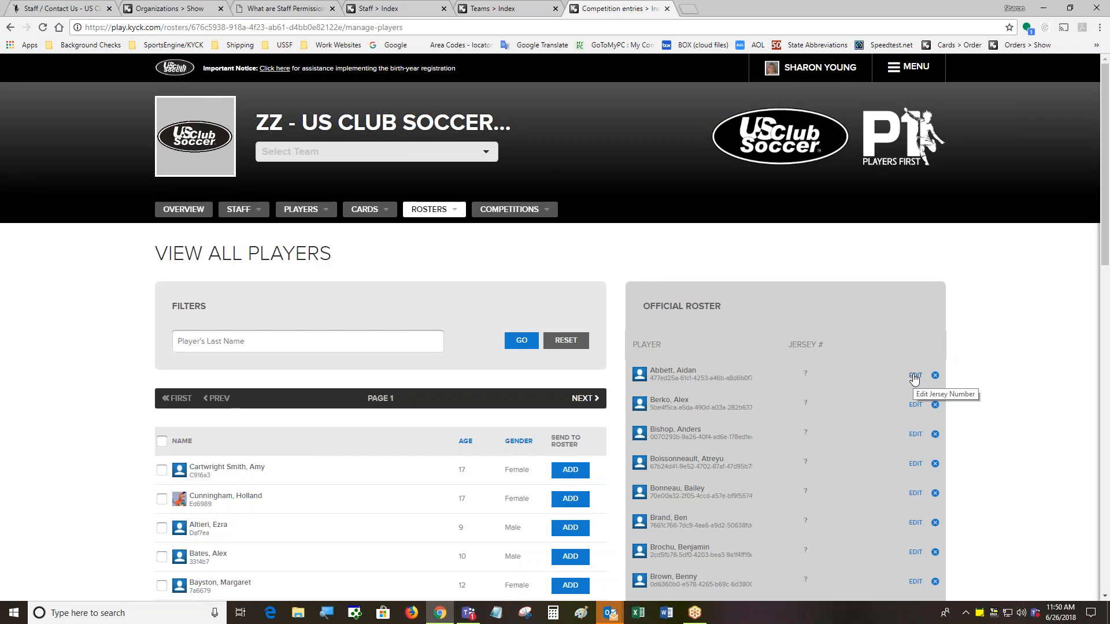
Give the first two roster players jersey numbers 4 and 10, then remove the fourth player
{"action": "left_click", "coordinate": [915, 377]}
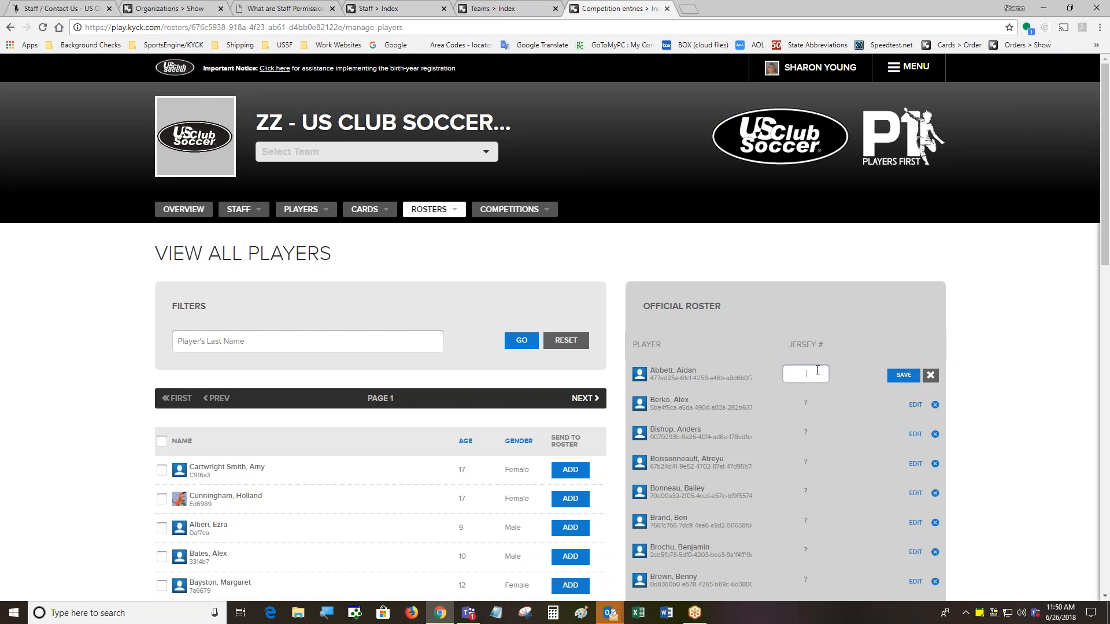
{"action": "left_click", "coordinate": [900, 376]}
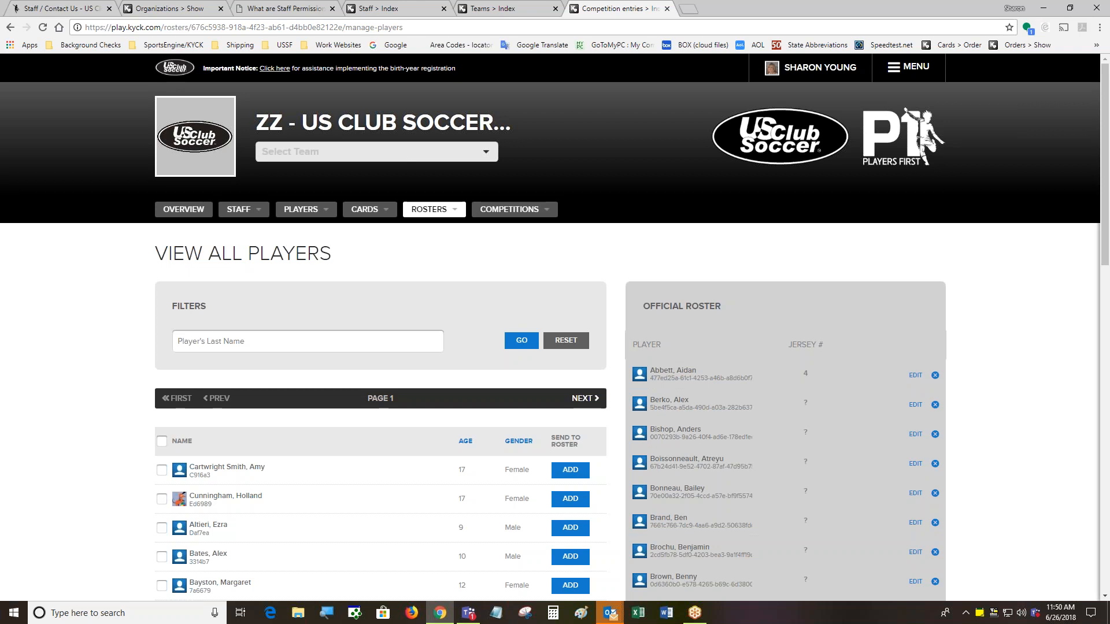
{"action": "left_click", "coordinate": [913, 405]}
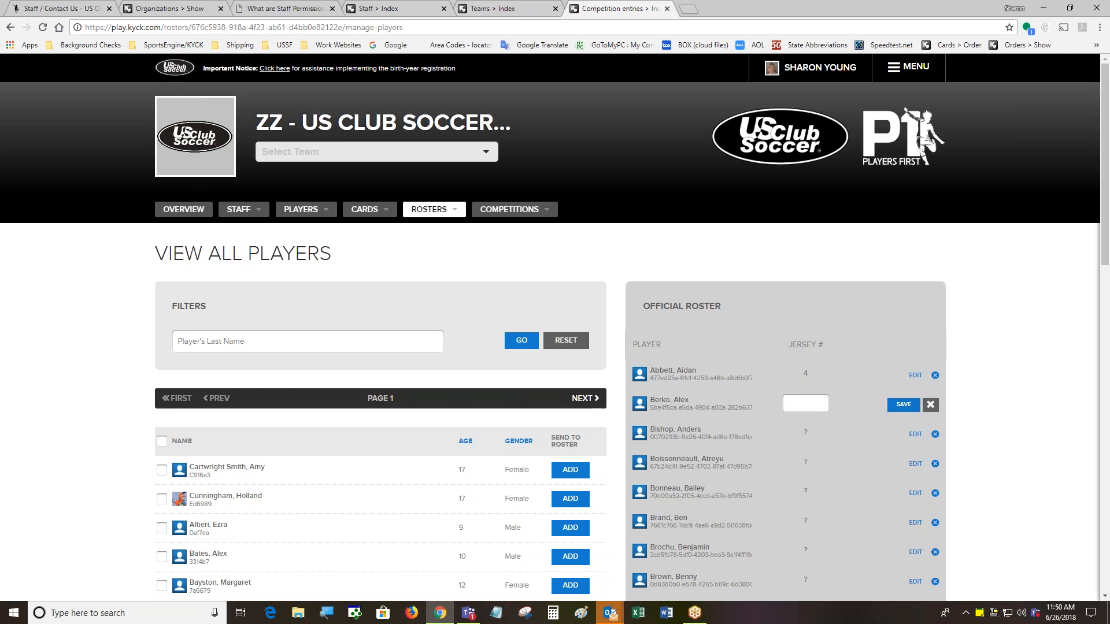
{"action": "type", "text": "10"}
{"action": "left_click", "coordinate": [902, 405]}
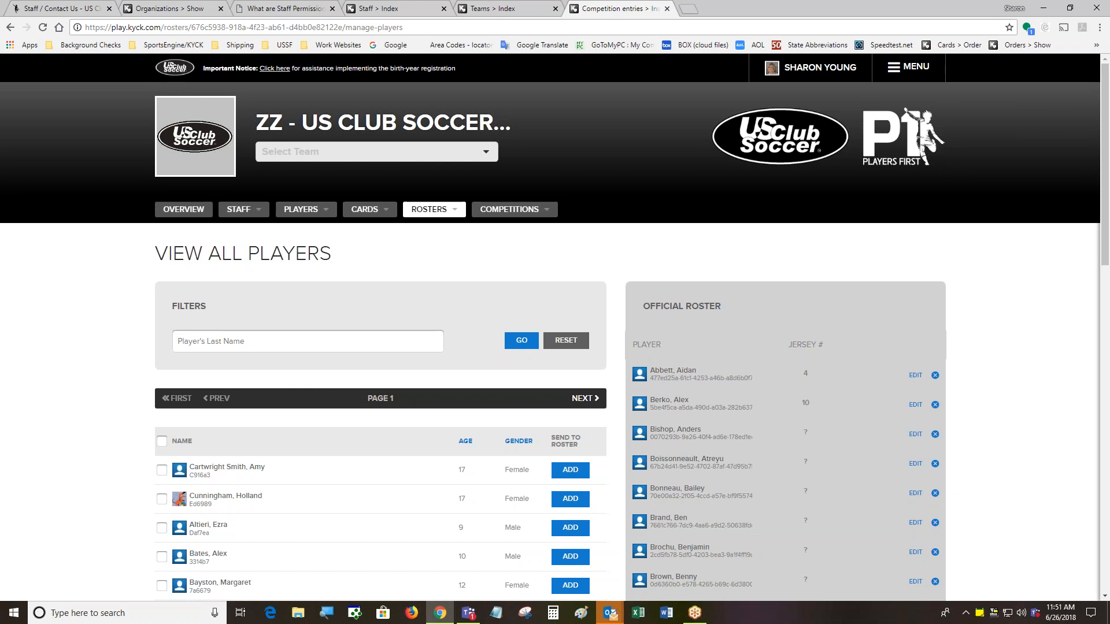
{"action": "left_click", "coordinate": [935, 465]}
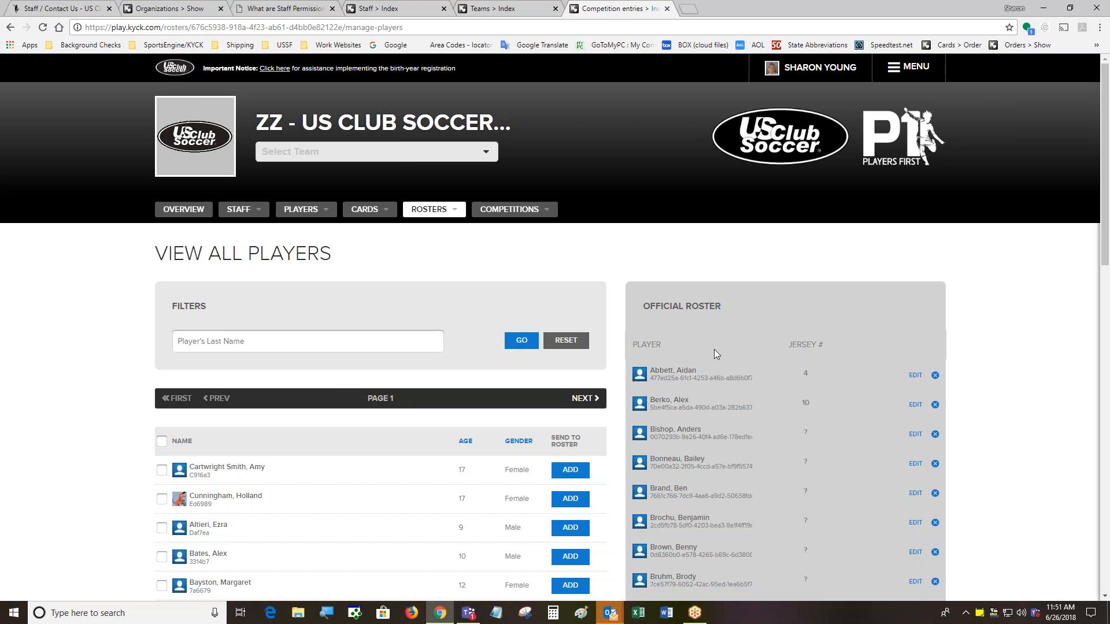
{"action": "scroll", "coordinate": [471, 339], "scroll_direction": "down", "scroll_amount": 1}
{"action": "scroll", "coordinate": [913, 312], "scroll_direction": "down", "scroll_amount": 2}
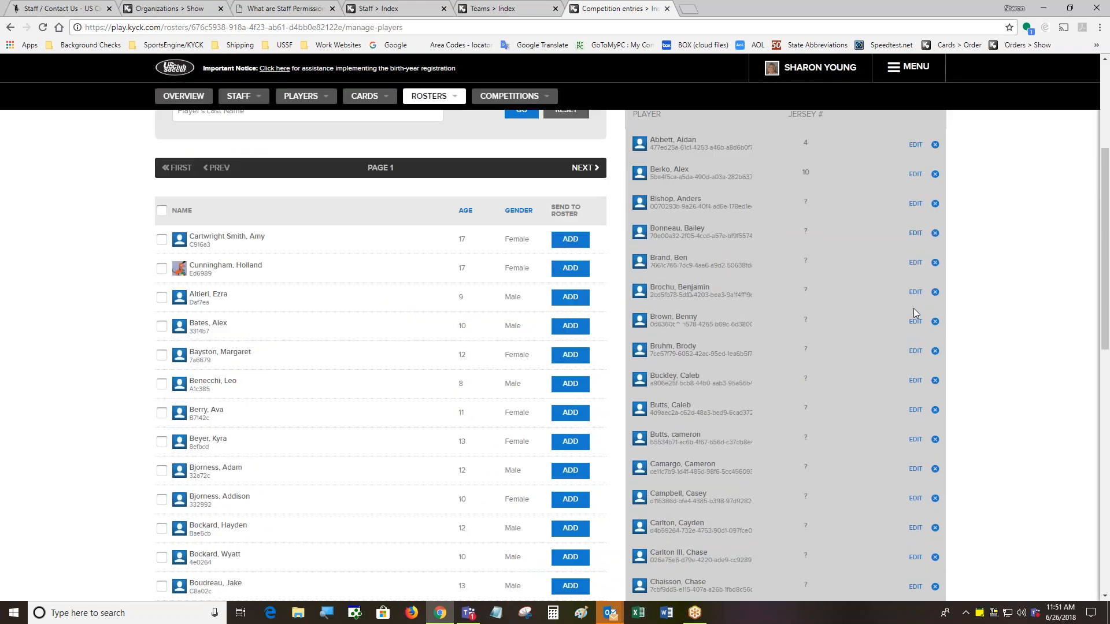
{"action": "scroll", "coordinate": [764, 376], "scroll_direction": "down", "scroll_amount": 2}
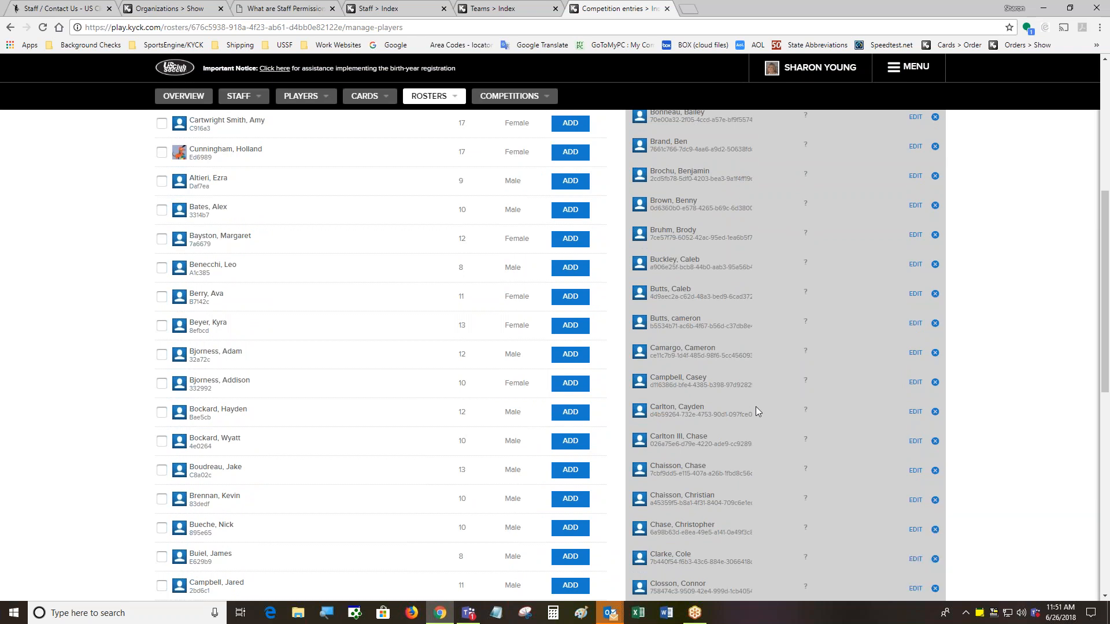
{"action": "scroll", "coordinate": [756, 408], "scroll_direction": "up", "scroll_amount": 1}
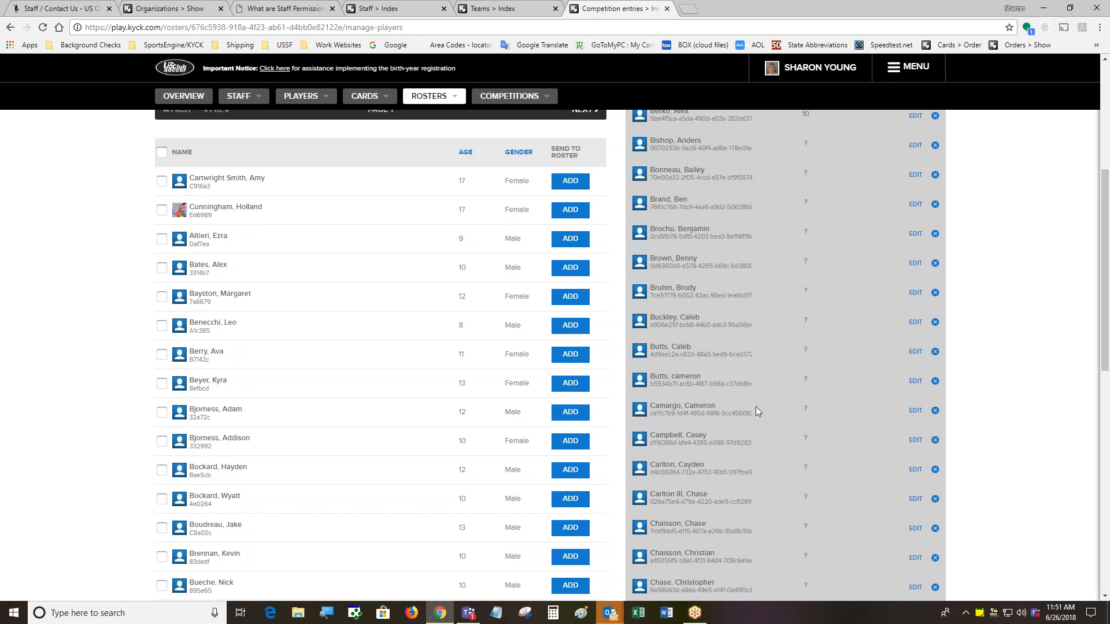
{"action": "scroll", "coordinate": [755, 410], "scroll_direction": "down", "scroll_amount": 6}
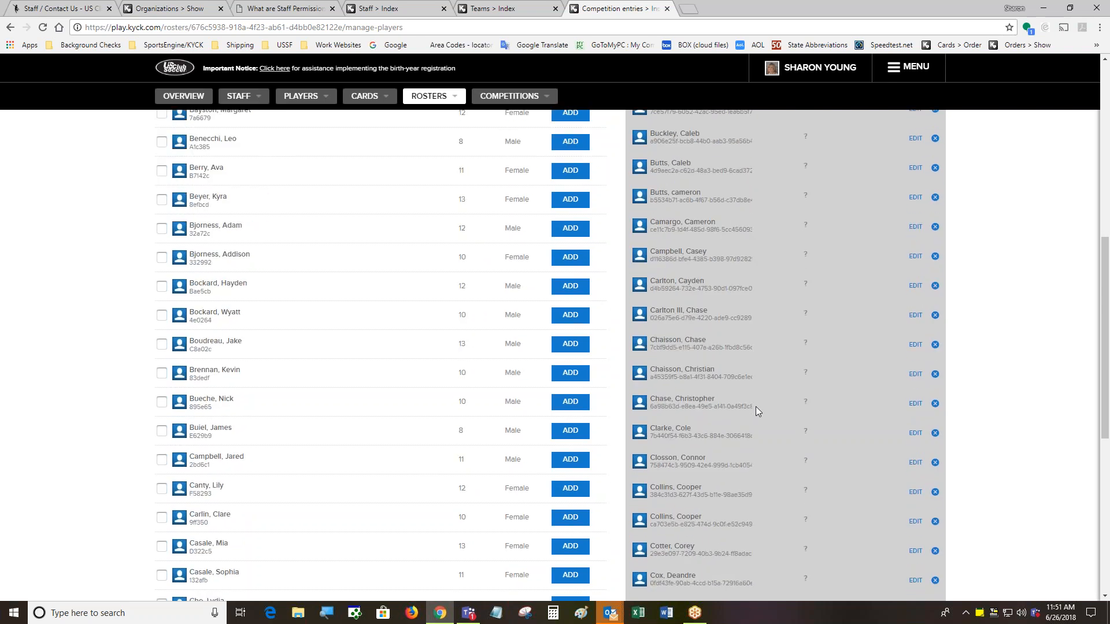
{"action": "scroll", "coordinate": [755, 407], "scroll_direction": "up", "scroll_amount": 7}
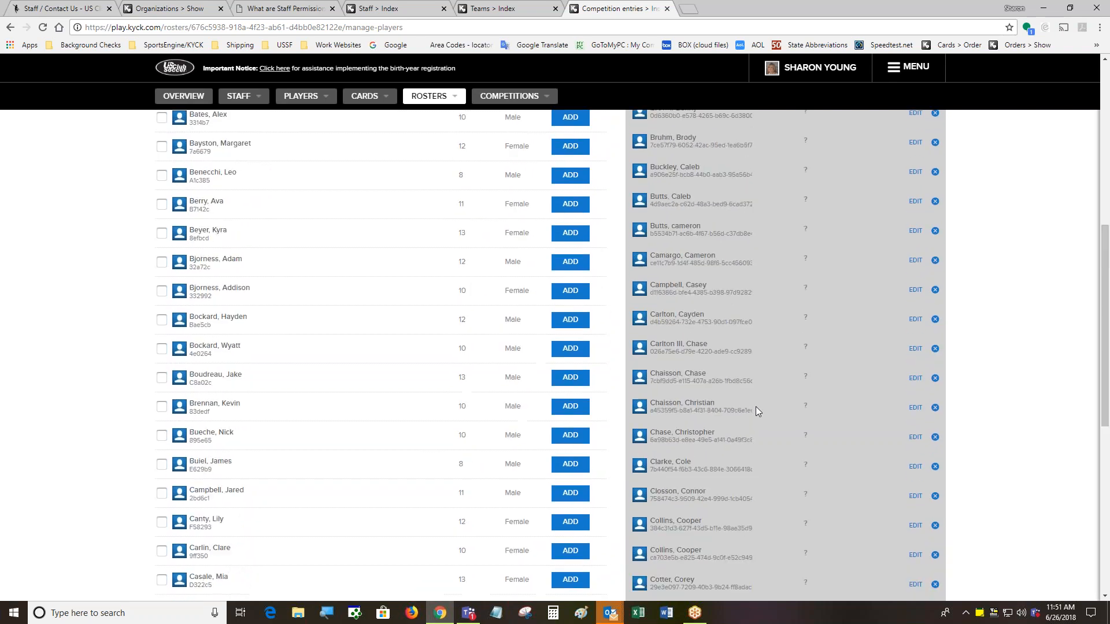
{"action": "scroll", "coordinate": [1012, 421], "scroll_direction": "up", "scroll_amount": 4}
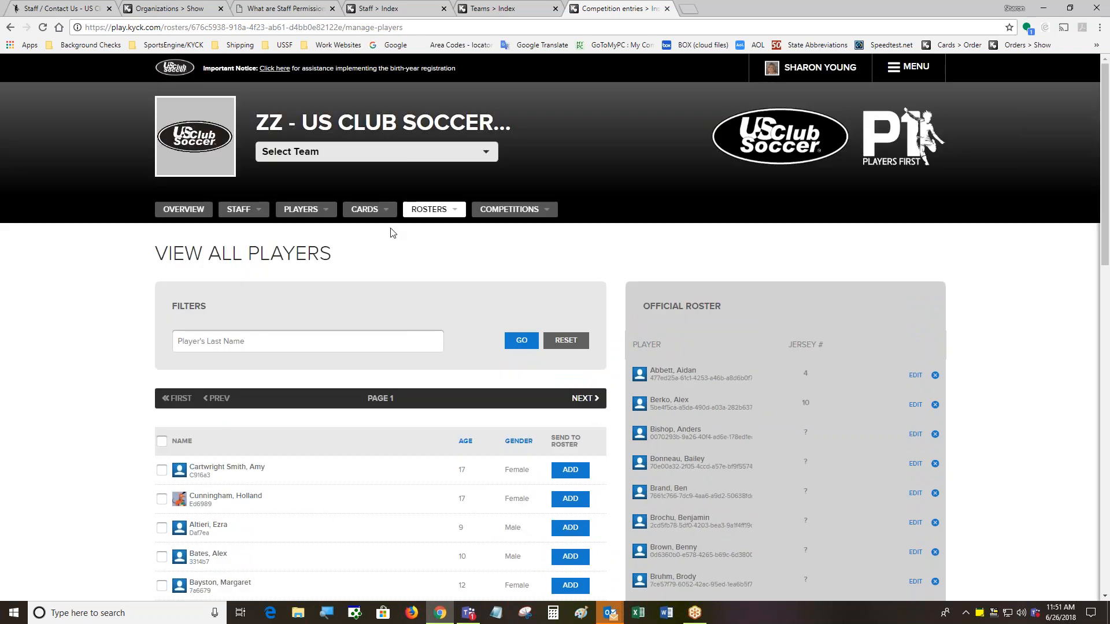
{"action": "double_click", "coordinate": [461, 205]}
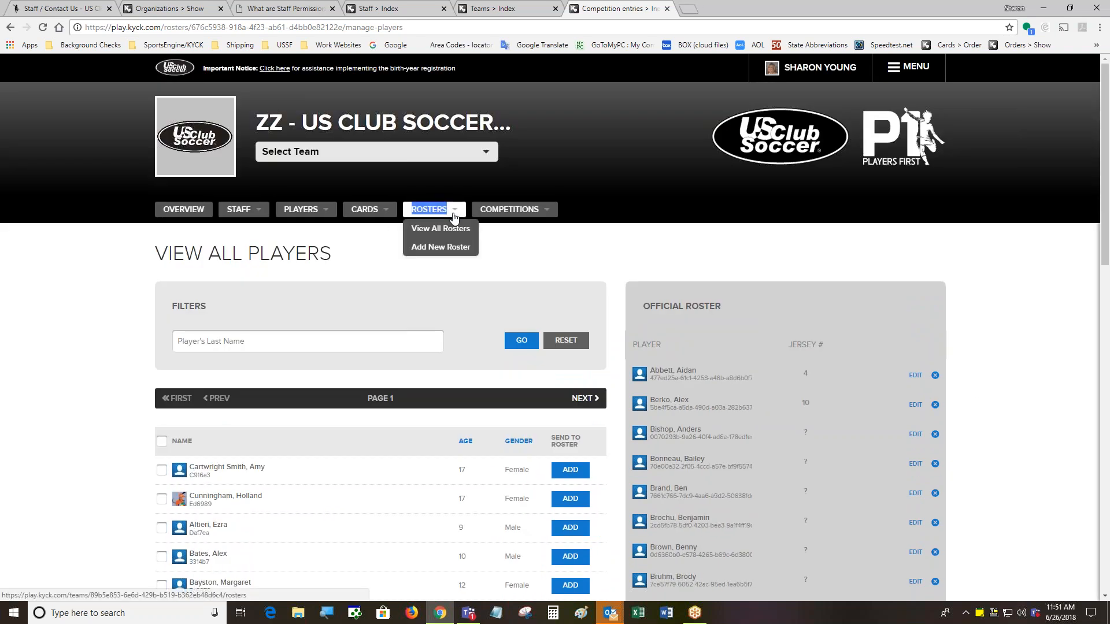
Remove the first two players from the ZZ Sunny's Test League roster, then return to the overview
{"action": "left_click", "coordinate": [457, 230]}
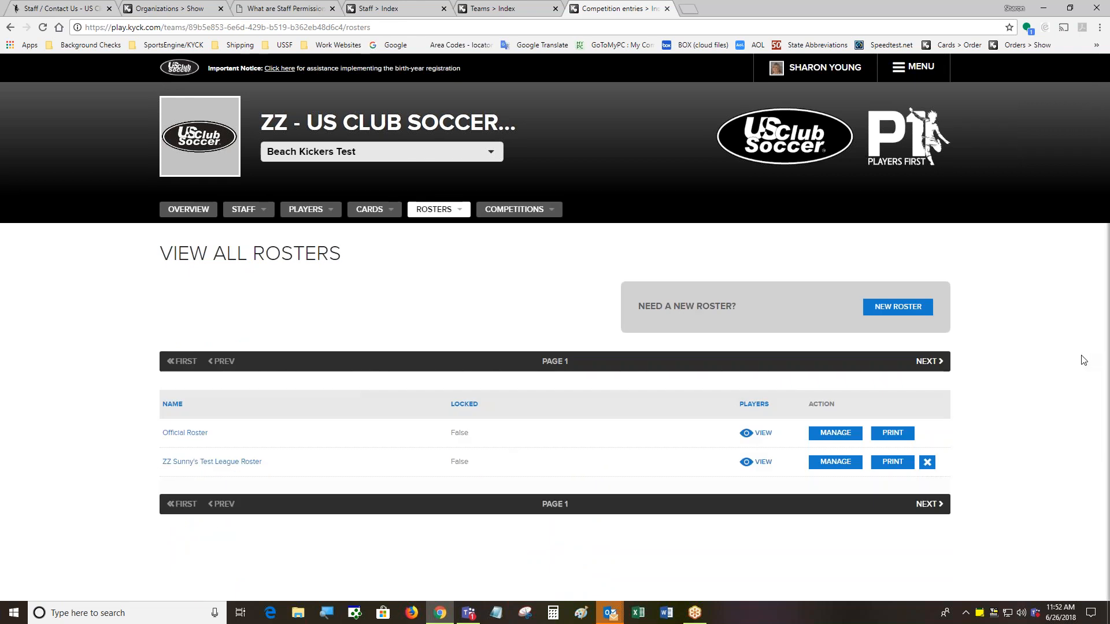
{"action": "left_click", "coordinate": [833, 464]}
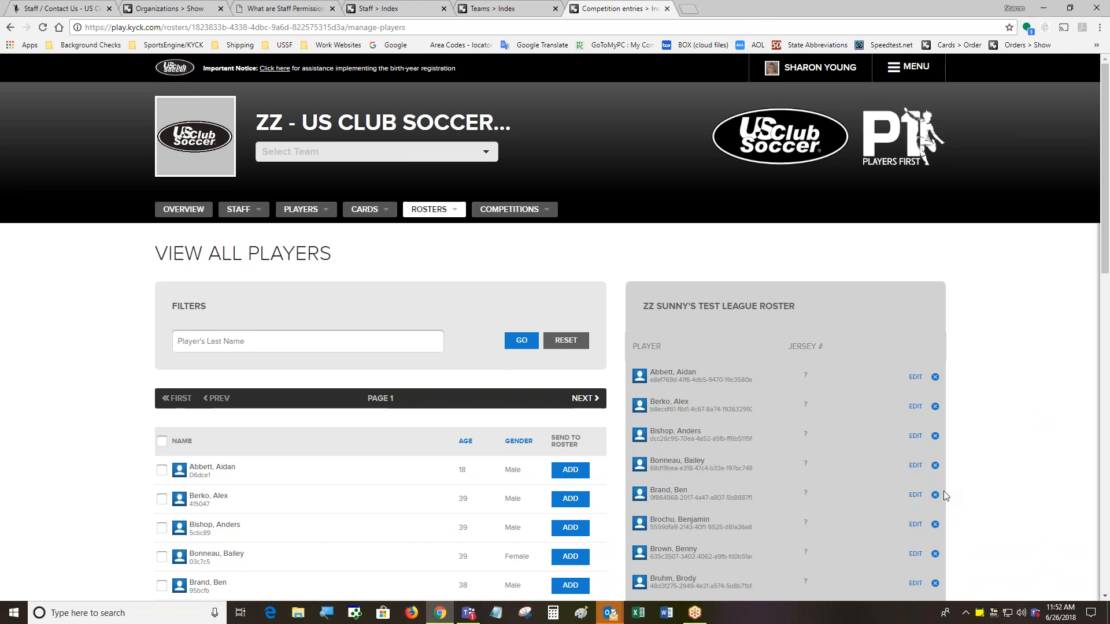
{"action": "left_click", "coordinate": [934, 378]}
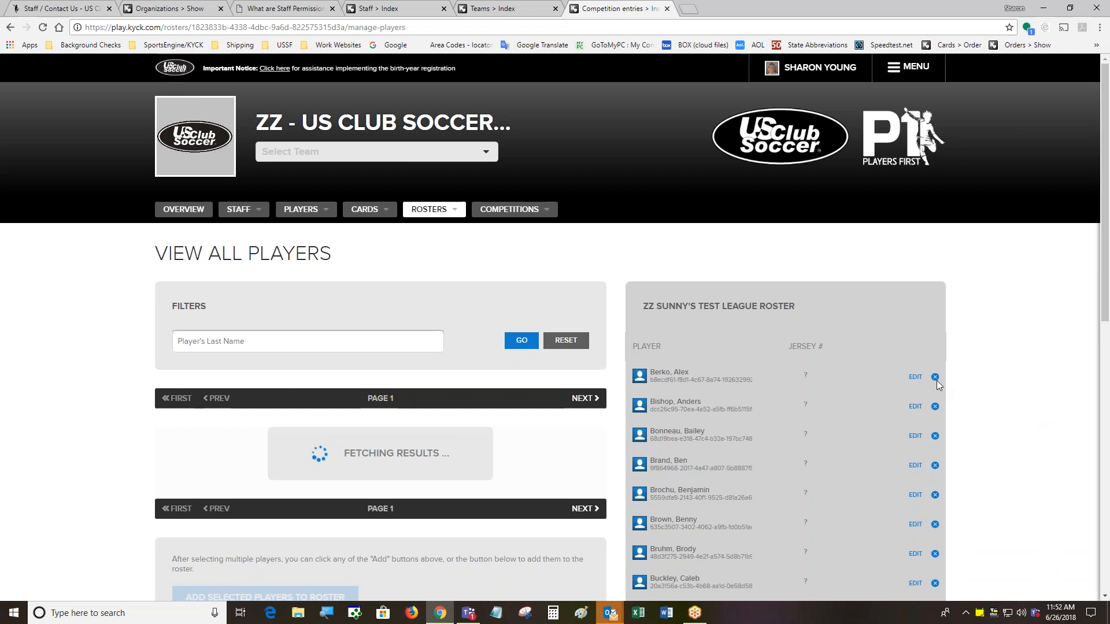
{"action": "left_click", "coordinate": [935, 379]}
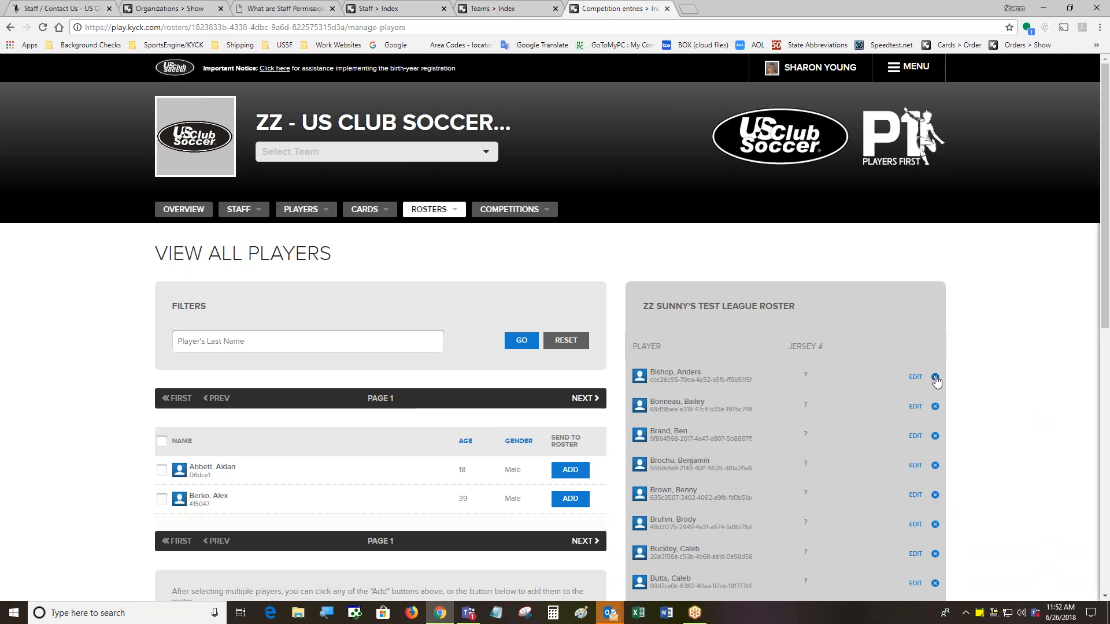
{"action": "left_click", "coordinate": [168, 207]}
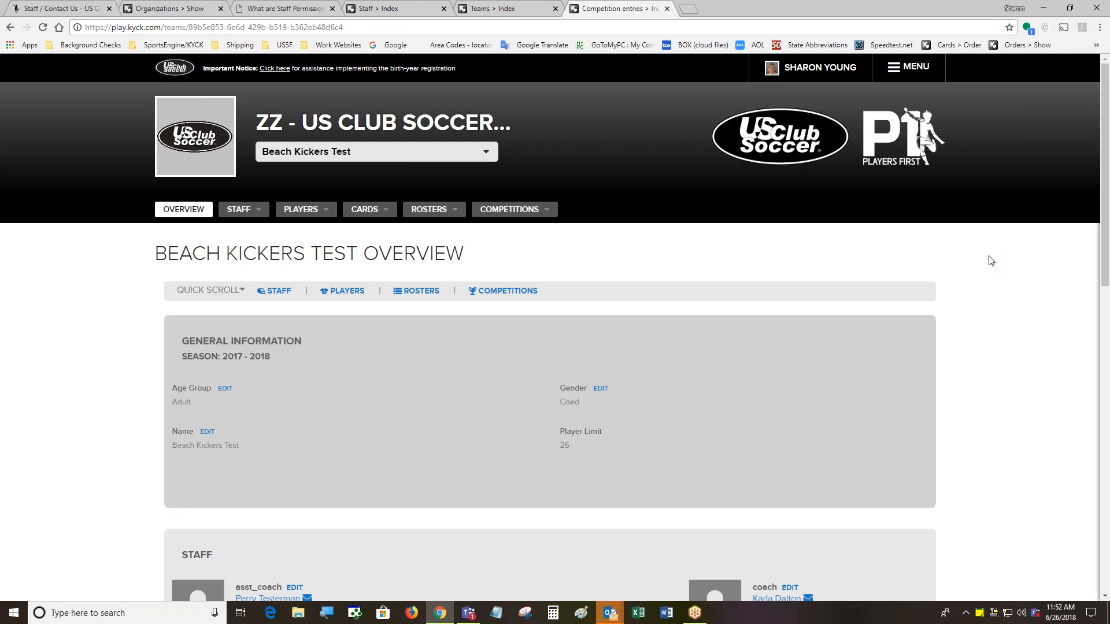
Scroll through the Beach Kickers Test Players and Rosters sections, then bring up the Cards menu
{"action": "left_click_drag", "start_coordinate": [1099, 237], "coordinate": [1104, 486]}
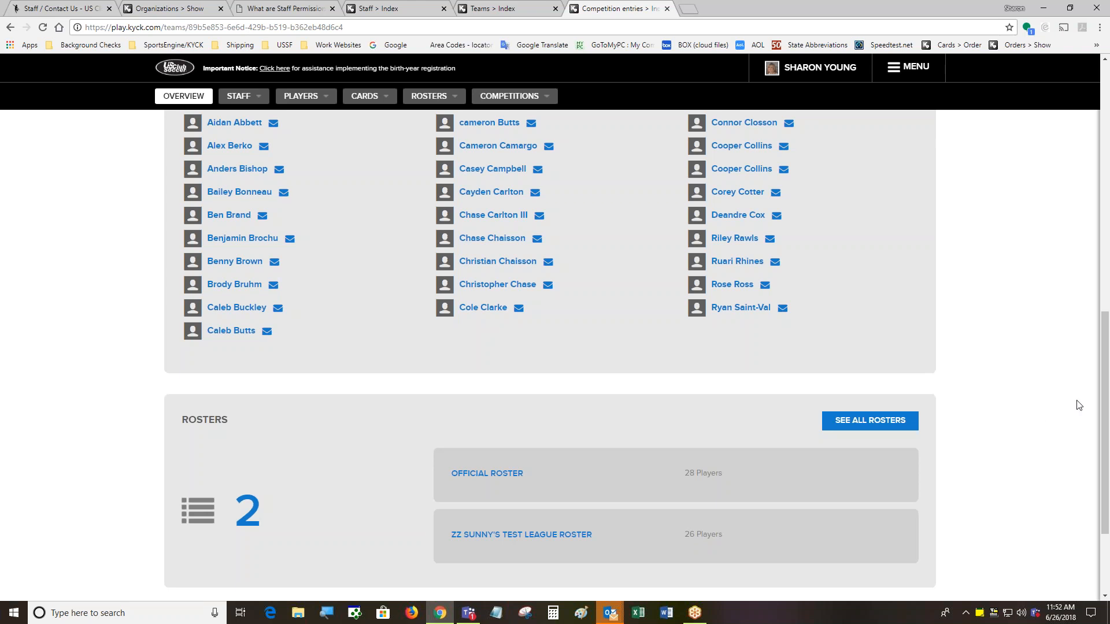
{"action": "left_click_drag", "start_coordinate": [1101, 386], "coordinate": [1098, 117]}
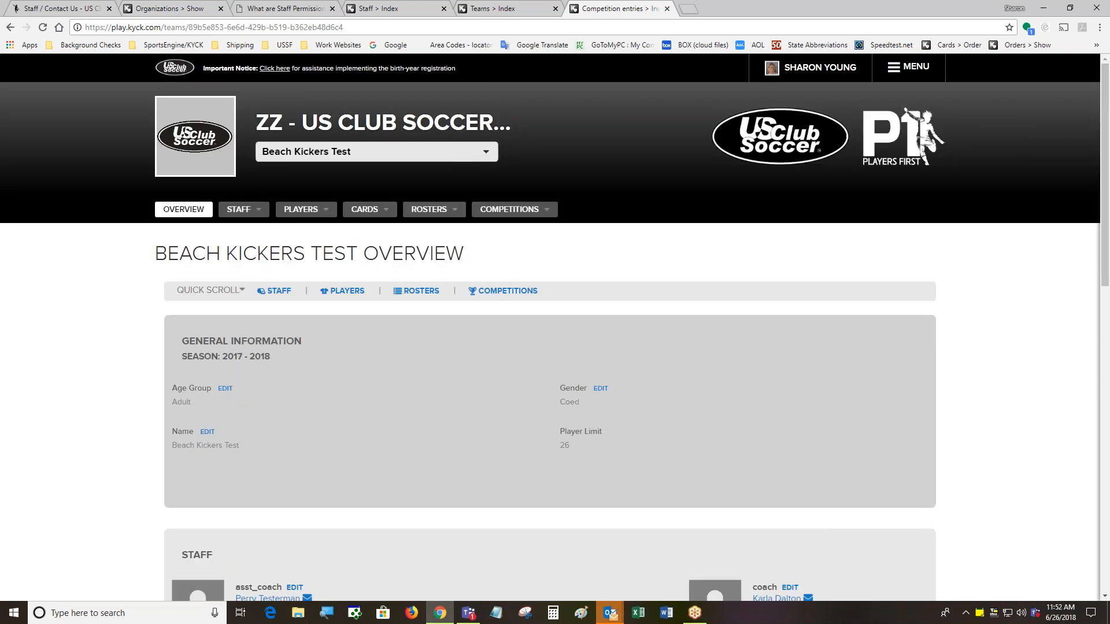
{"action": "left_click", "coordinate": [356, 212]}
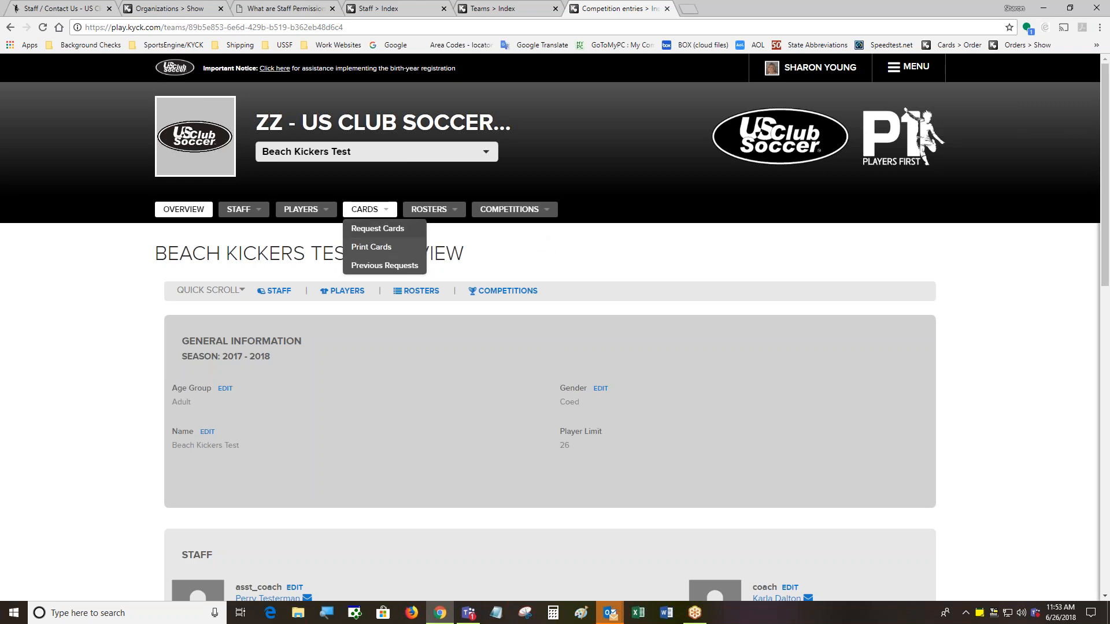
Start a Request Cards order and add the staff member's card, bringing the cart to 8
{"action": "left_click", "coordinate": [376, 232]}
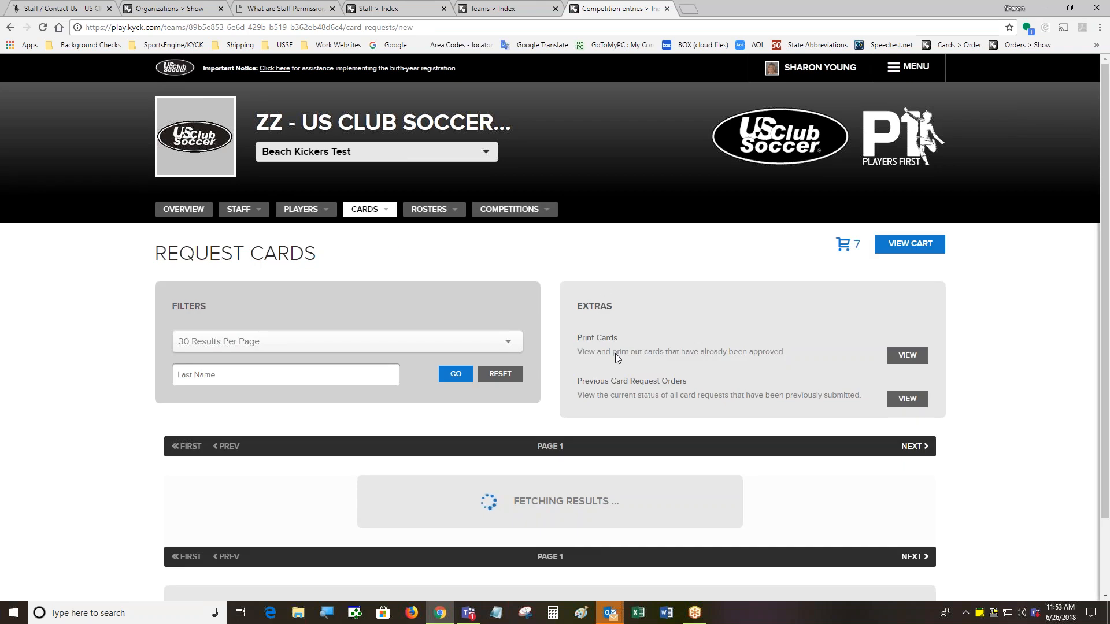
{"action": "scroll", "coordinate": [189, 475], "scroll_direction": "down", "scroll_amount": 2}
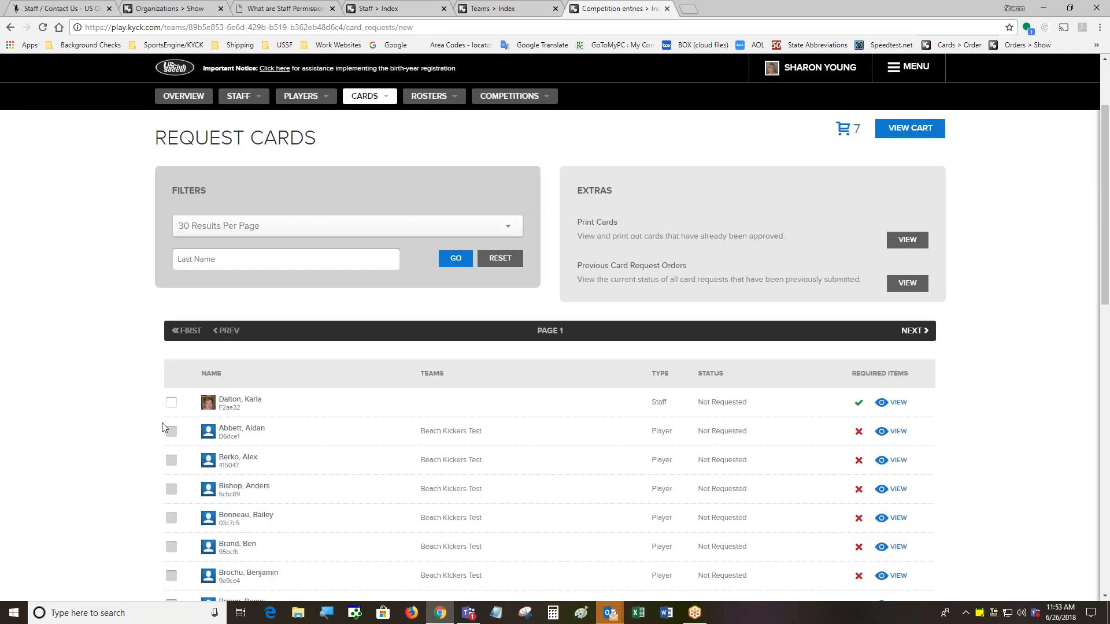
{"action": "left_click", "coordinate": [171, 403]}
{"action": "scroll", "coordinate": [782, 519], "scroll_direction": "down", "scroll_amount": 3}
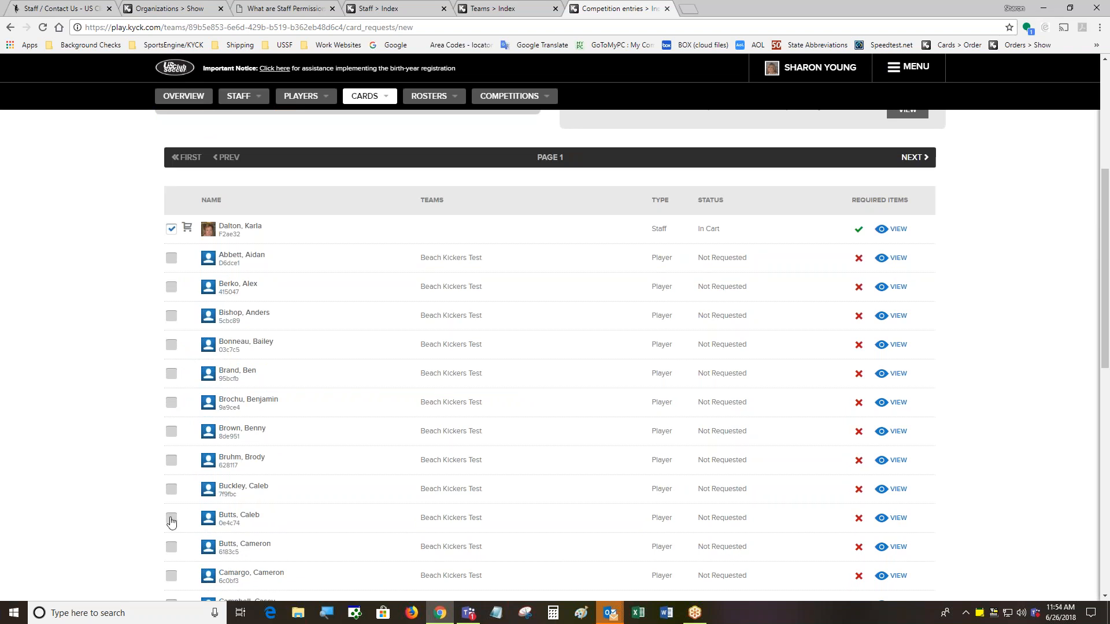
Show the first player's required items: photo on file, proof of birth and medical waiver missing
{"action": "left_click", "coordinate": [899, 260]}
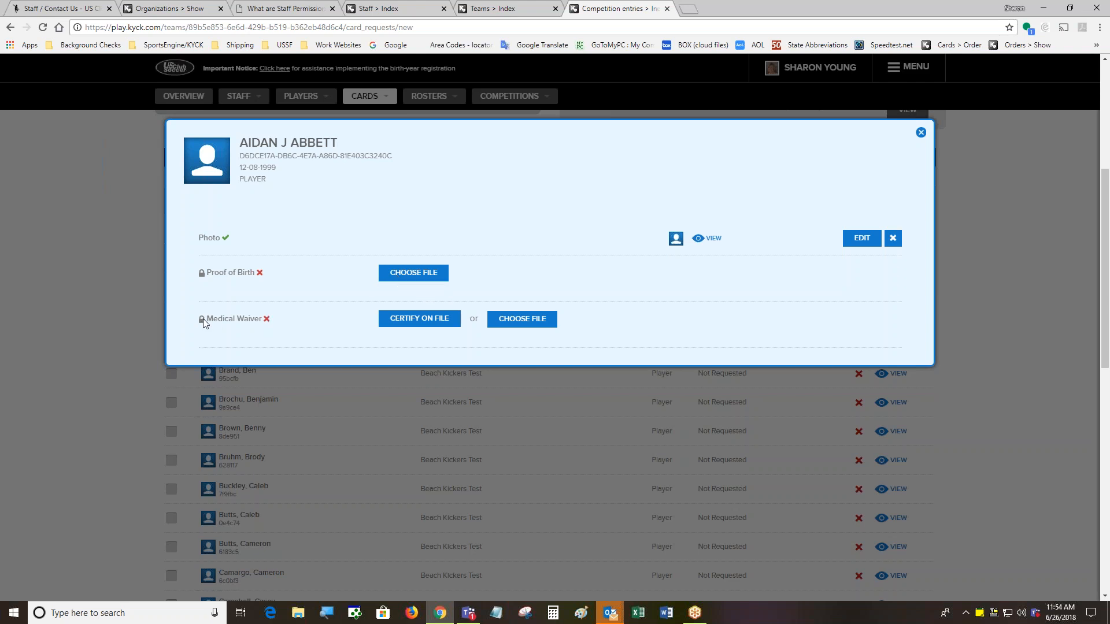
Certify the player's medical waiver as on file, dated Jun 26, 2018
{"action": "left_click", "coordinate": [413, 321]}
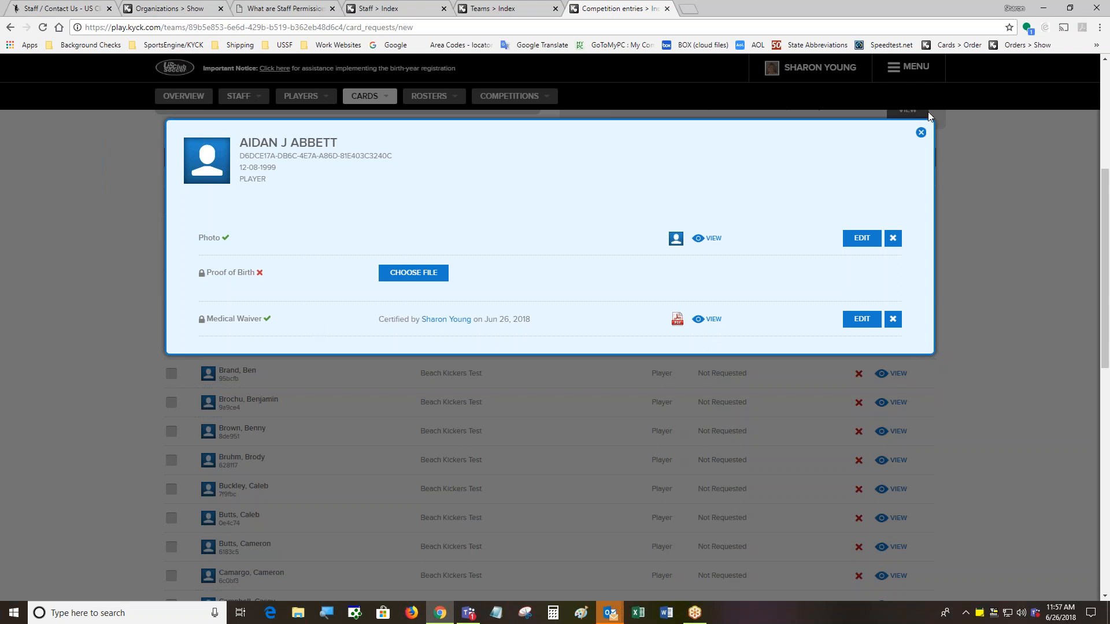
Close the player's required-items details and scroll back to the top of Request Cards
{"action": "left_click", "coordinate": [921, 133]}
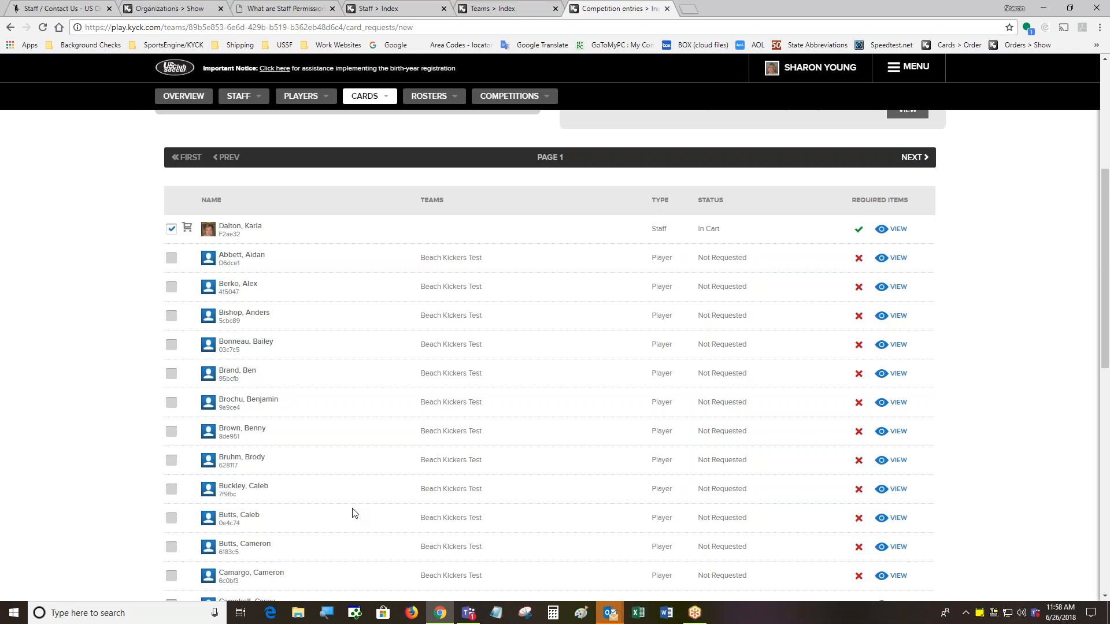
{"action": "scroll", "coordinate": [354, 513], "scroll_direction": "down", "scroll_amount": 3}
{"action": "scroll", "coordinate": [354, 466], "scroll_direction": "up", "scroll_amount": 8}
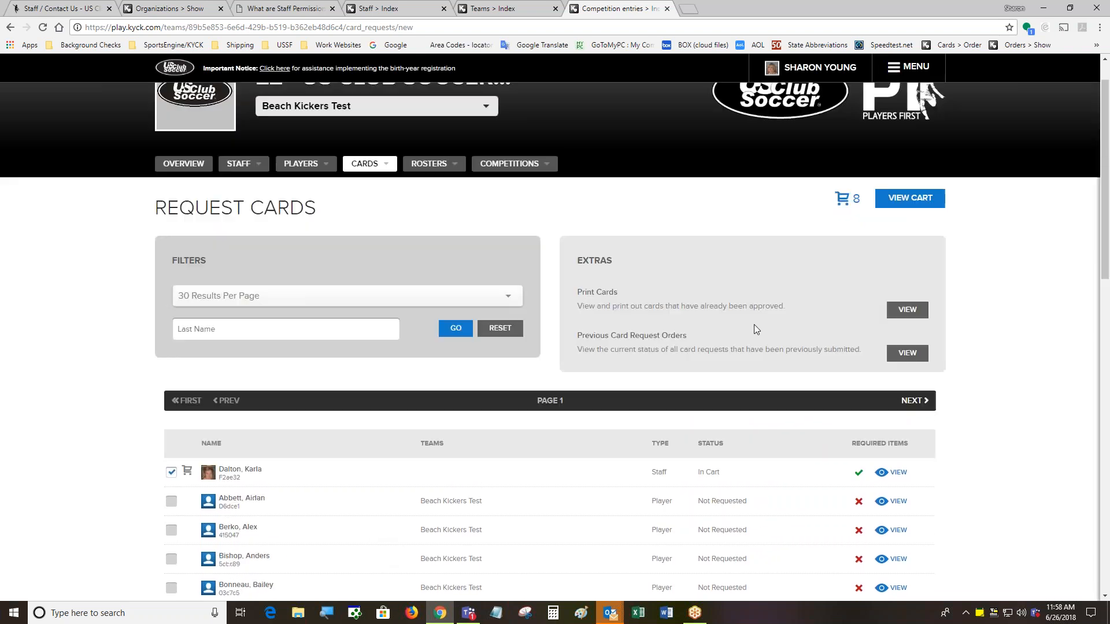
Remove the staff card from the cart, leaving 7 player cards totalling $164.00
{"action": "left_click", "coordinate": [912, 200]}
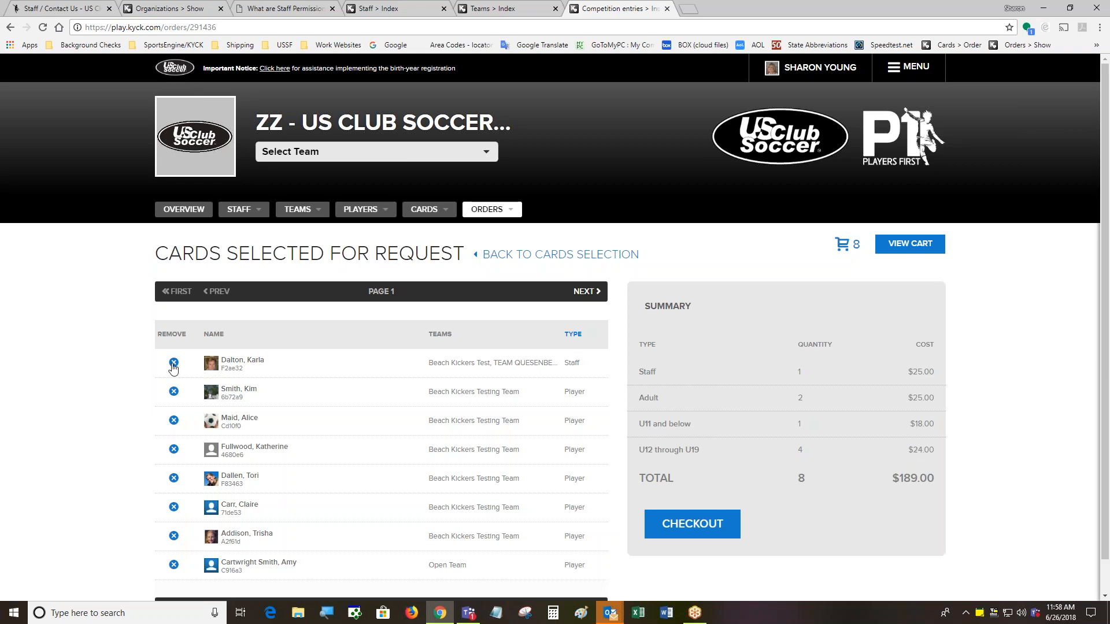
{"action": "left_click", "coordinate": [174, 363]}
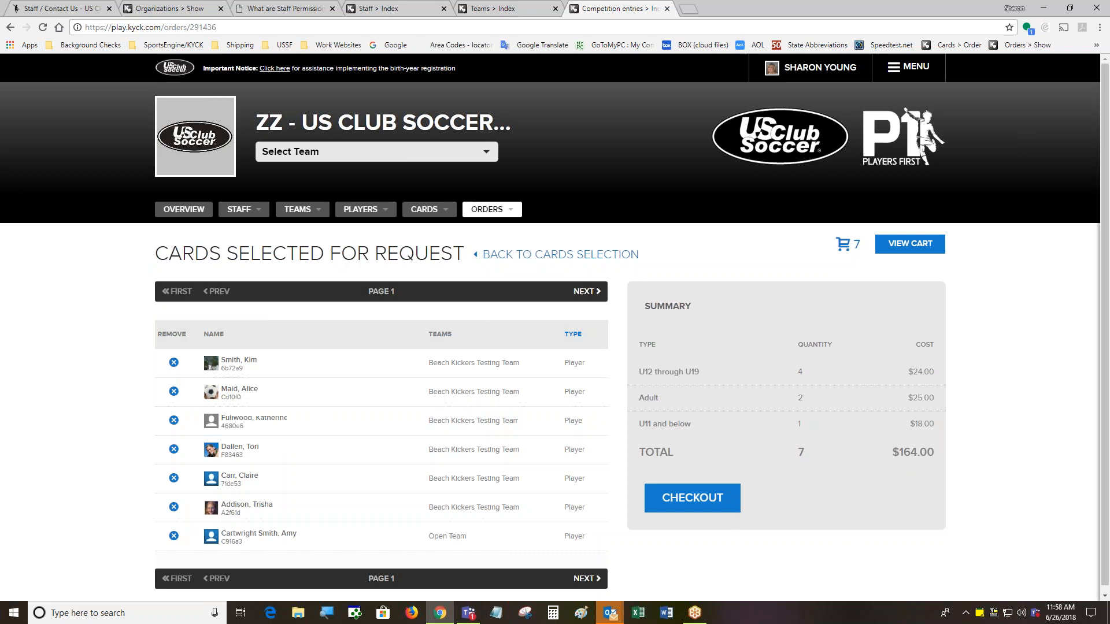
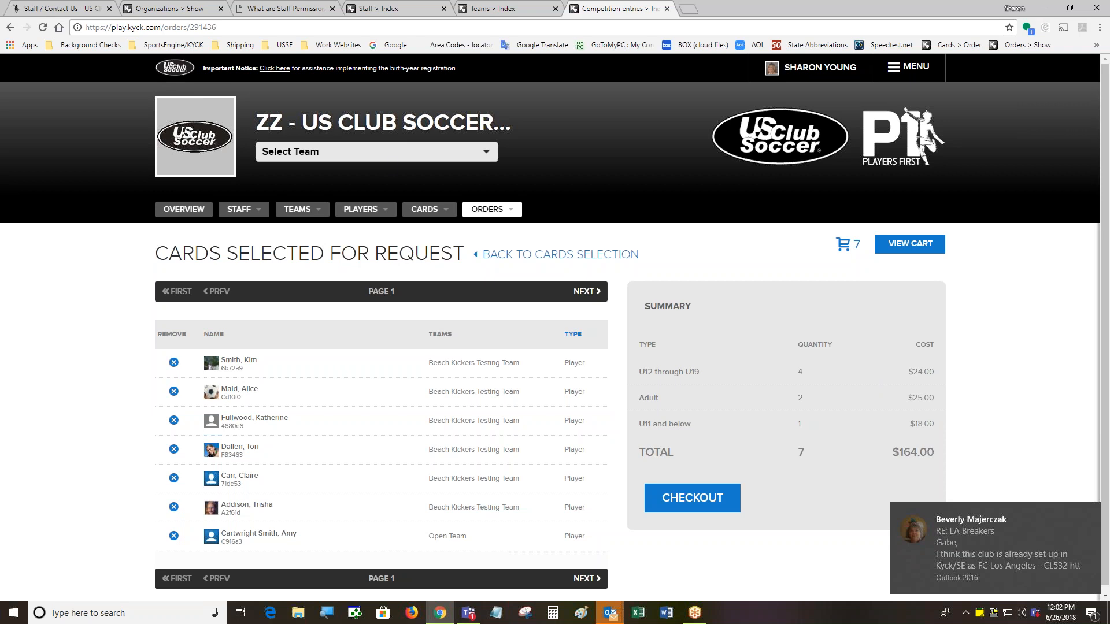
Switch the Select Team scope to All Teams to see the organization overview
{"action": "left_click", "coordinate": [367, 152]}
{"action": "left_click", "coordinate": [369, 172]}
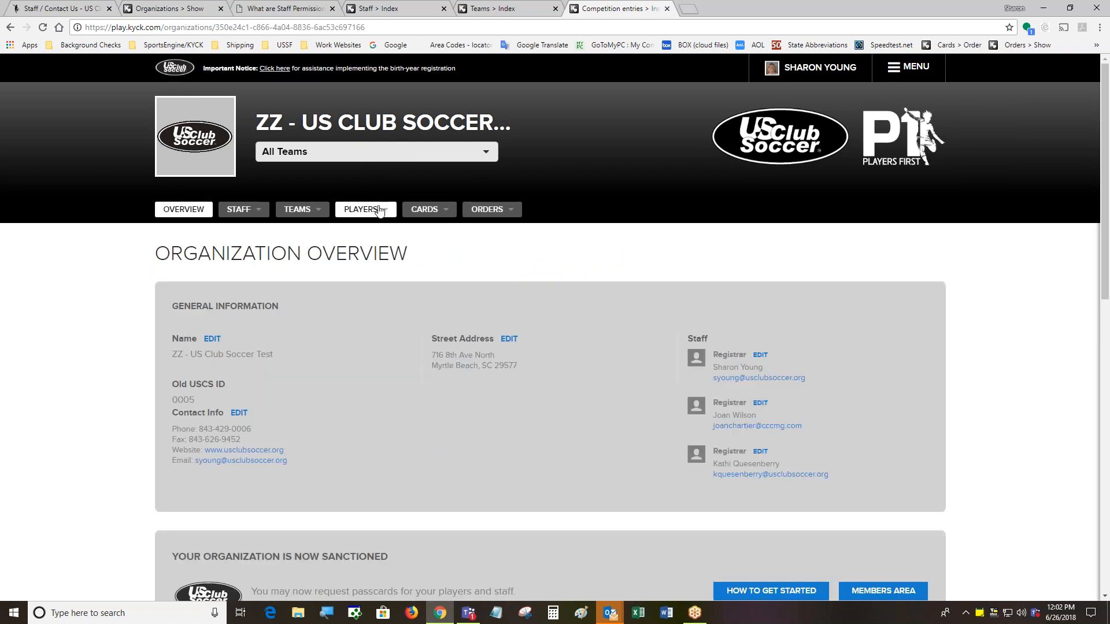
{"action": "mouse_move", "coordinate": [379, 210]}
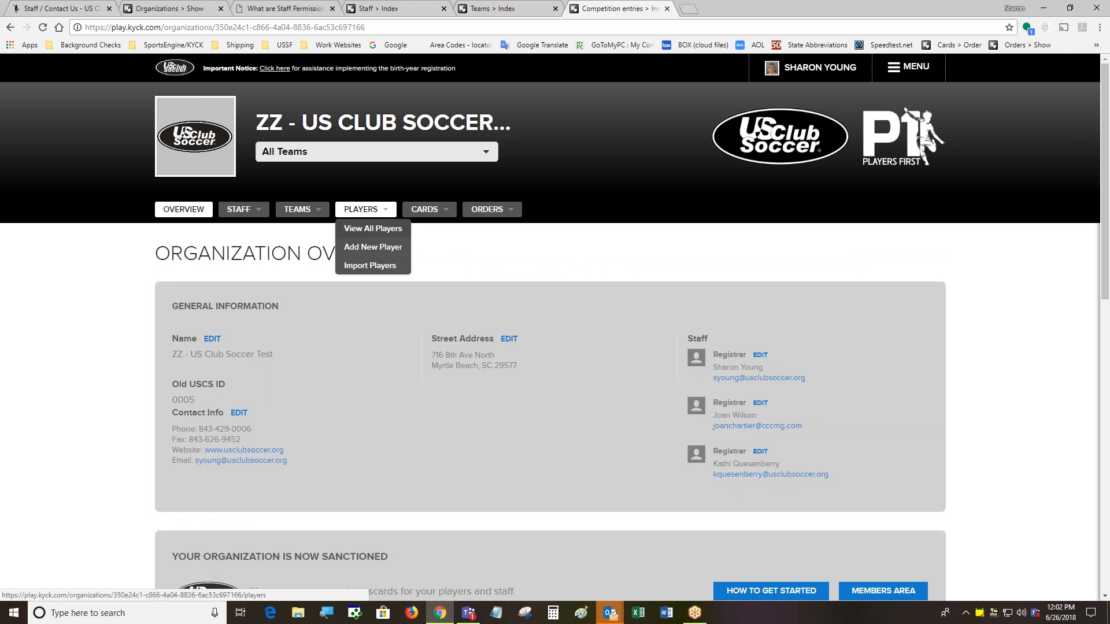
Open View All Players and browse the full player list
{"action": "left_click", "coordinate": [372, 228]}
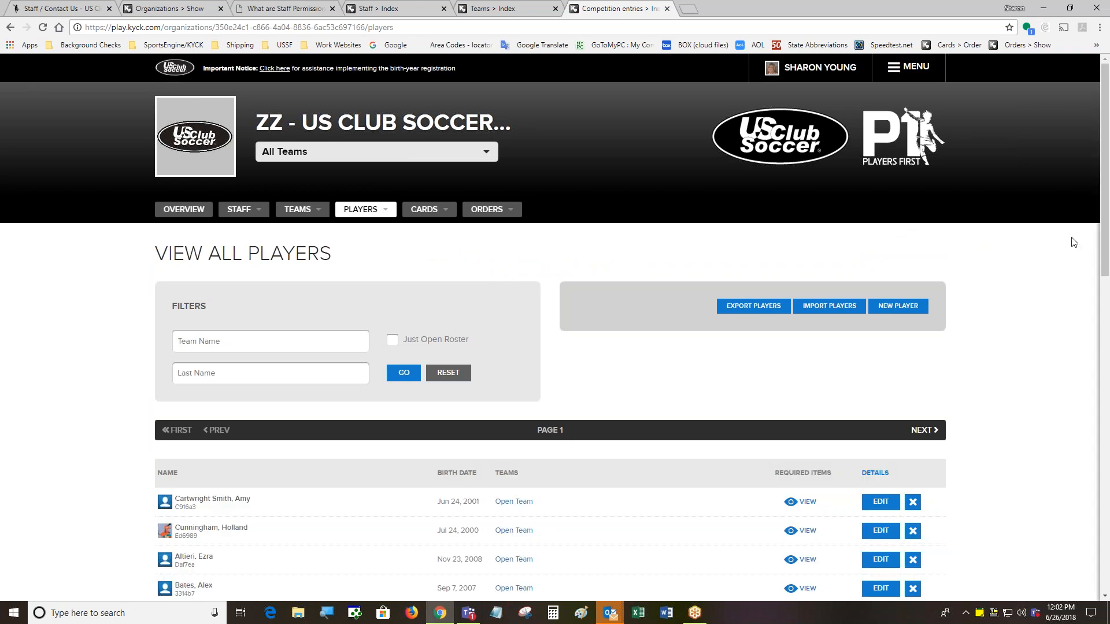
{"action": "scroll", "coordinate": [1091, 179], "scroll_direction": "down", "scroll_amount": 3}
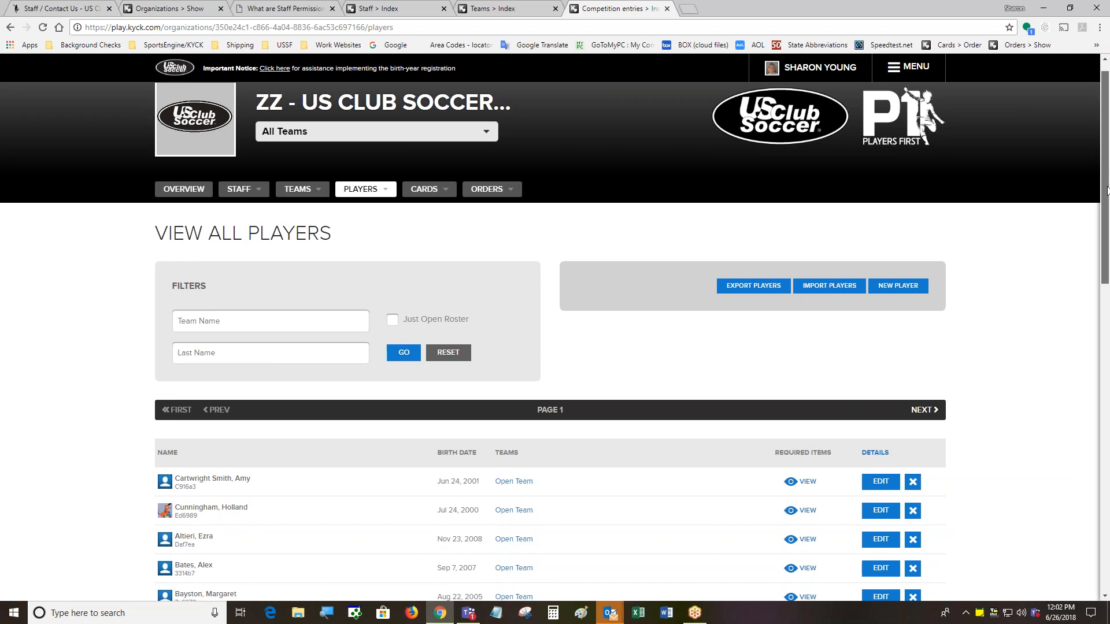
{"action": "scroll", "coordinate": [1026, 207], "scroll_direction": "up", "scroll_amount": 1}
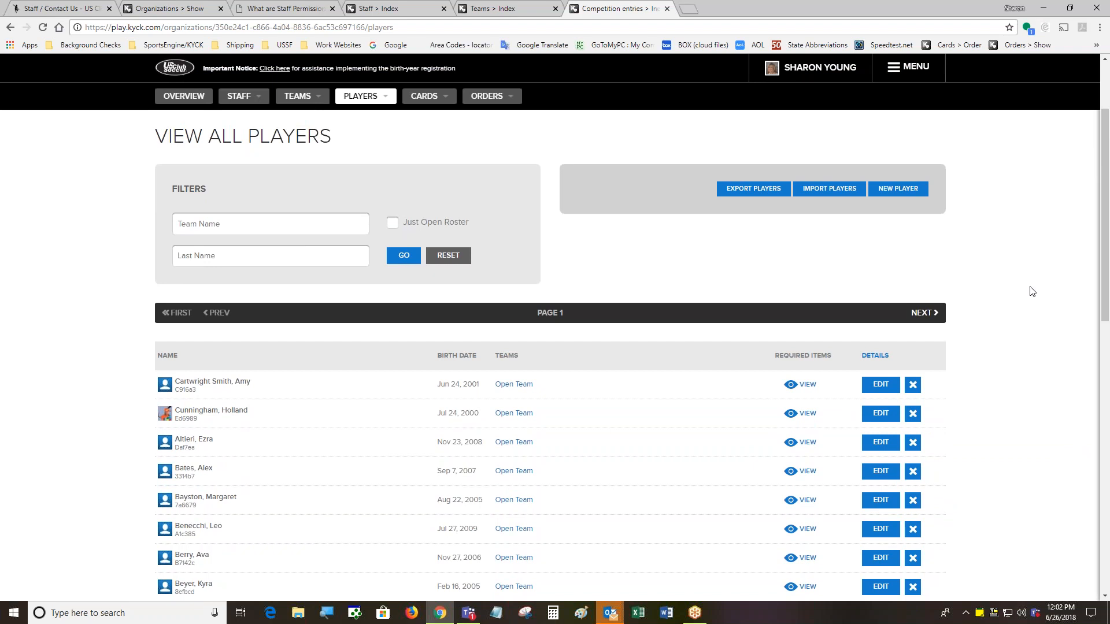
{"action": "left_click_drag", "start_coordinate": [1106, 250], "coordinate": [1106, 334]}
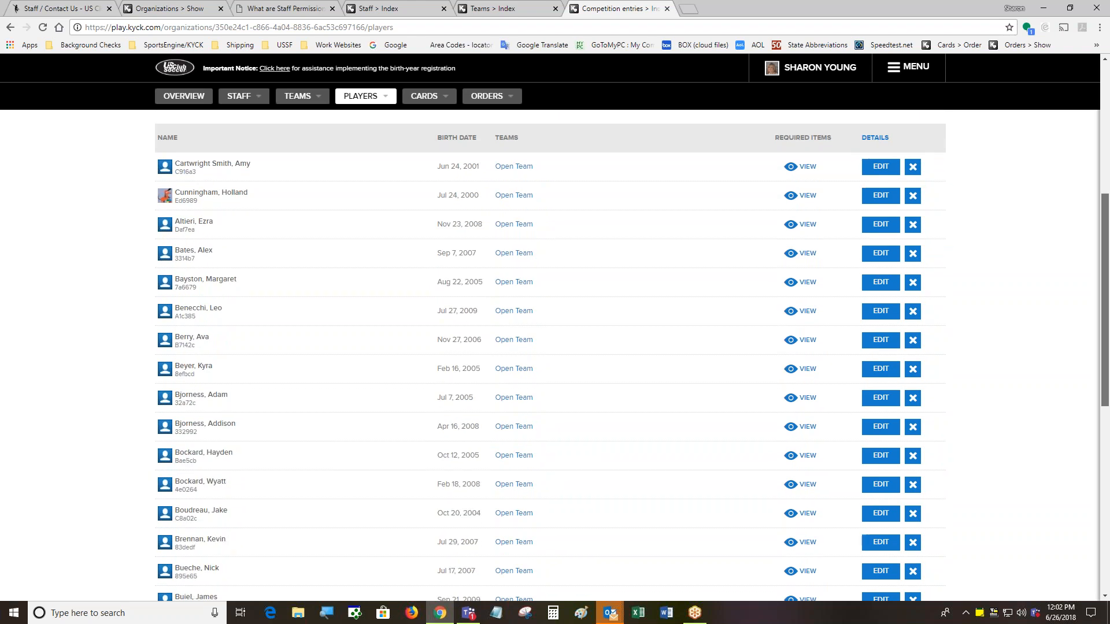
{"action": "left_click_drag", "start_coordinate": [1106, 334], "coordinate": [1106, 301]}
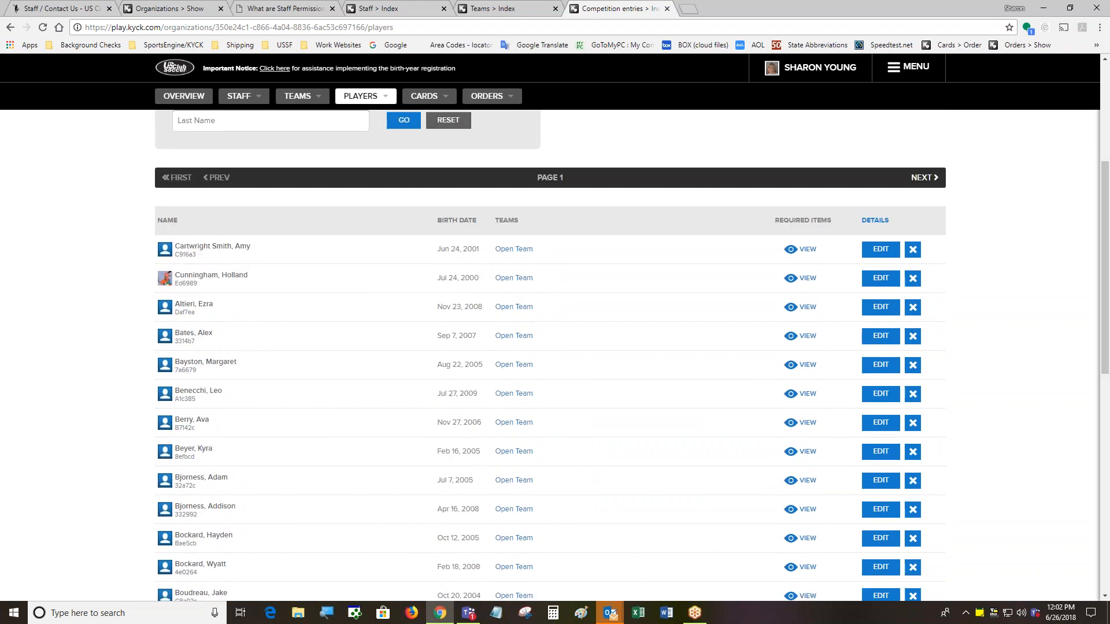
{"action": "scroll", "coordinate": [243, 196], "scroll_direction": "up", "scroll_amount": 2}
Filter players by last name 'Boisso' and open the first player's edit page in a new tab
{"action": "left_click", "coordinate": [243, 241]}
{"action": "type", "text": "Bo"}
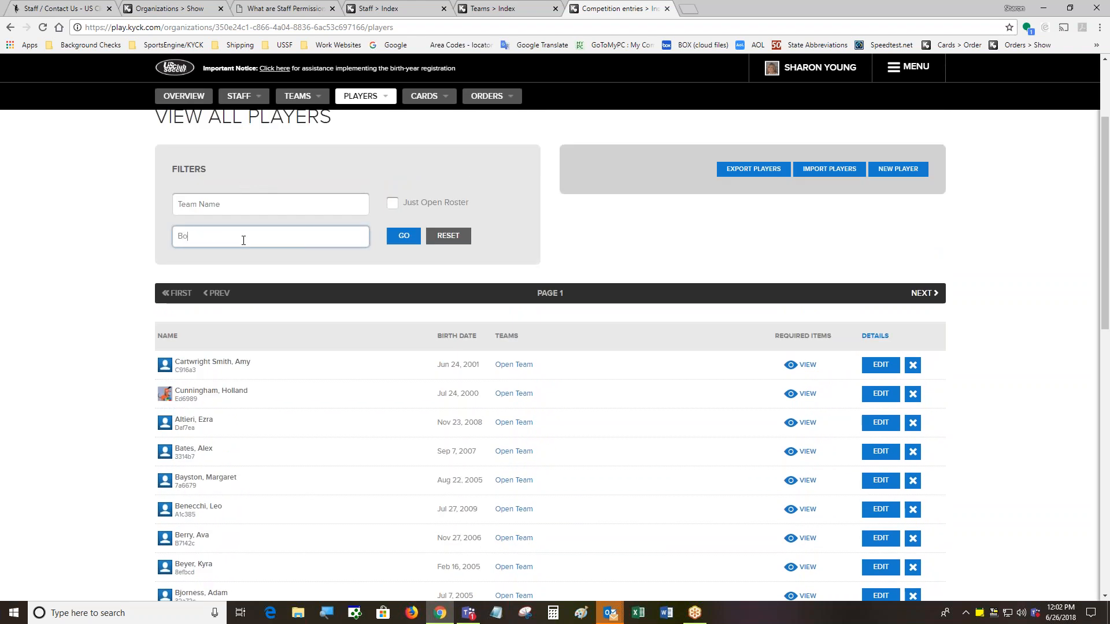
{"action": "type", "text": "isso"}
{"action": "left_click", "coordinate": [404, 236]}
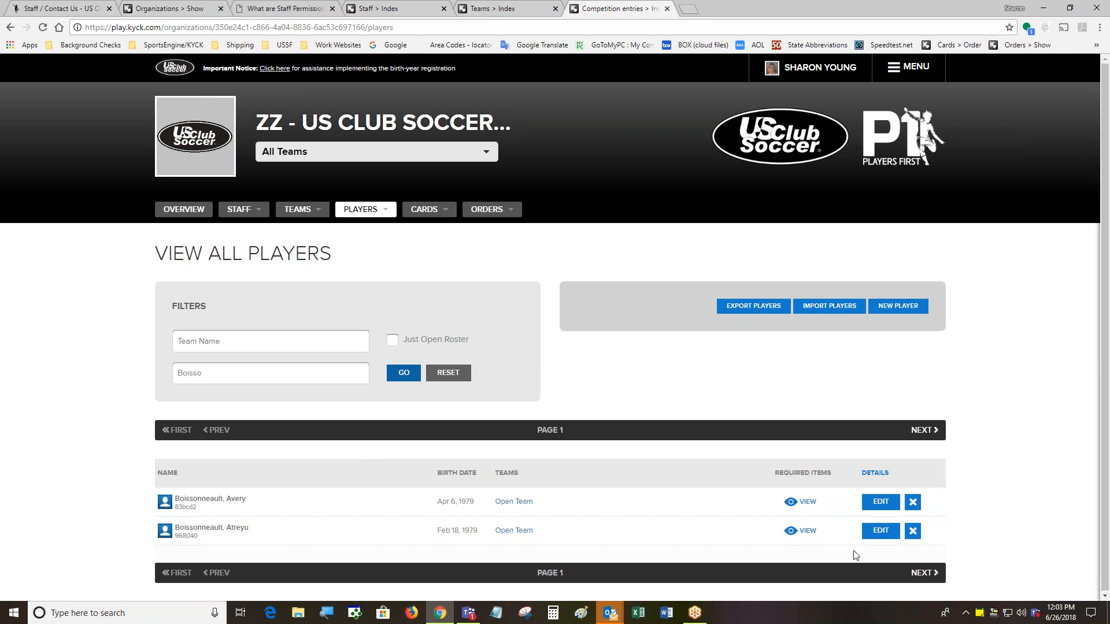
{"action": "right_click", "coordinate": [882, 509]}
{"action": "left_click", "coordinate": [908, 411]}
Switch to the new Players > Edit tab and look over the Edit Player page
{"action": "left_click", "coordinate": [726, 8]}
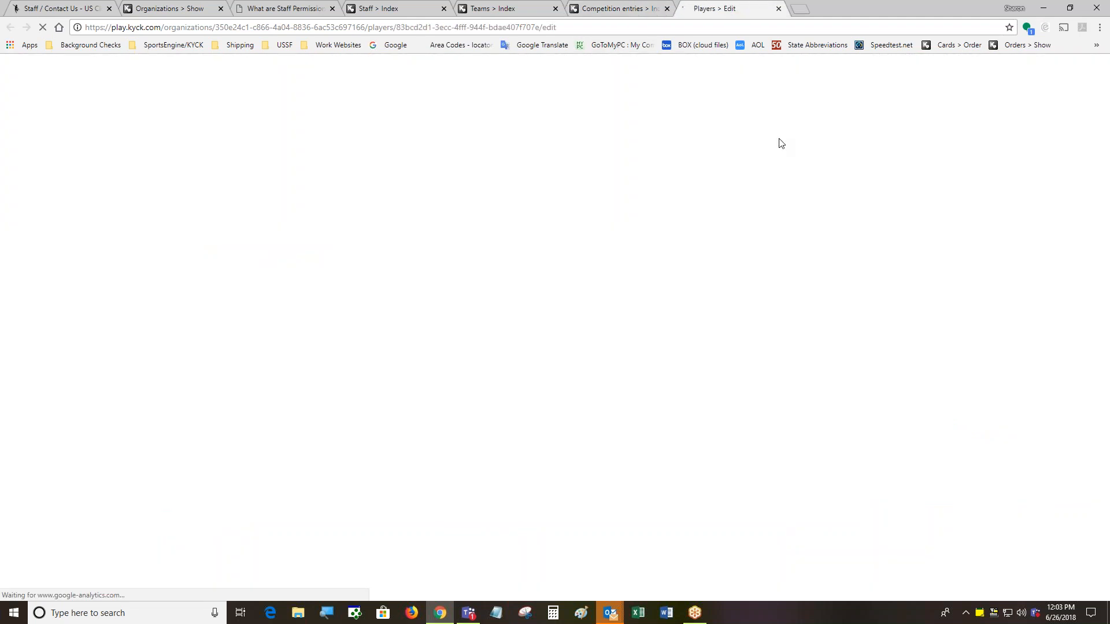
{"action": "scroll", "coordinate": [899, 388], "scroll_direction": "down", "scroll_amount": 5}
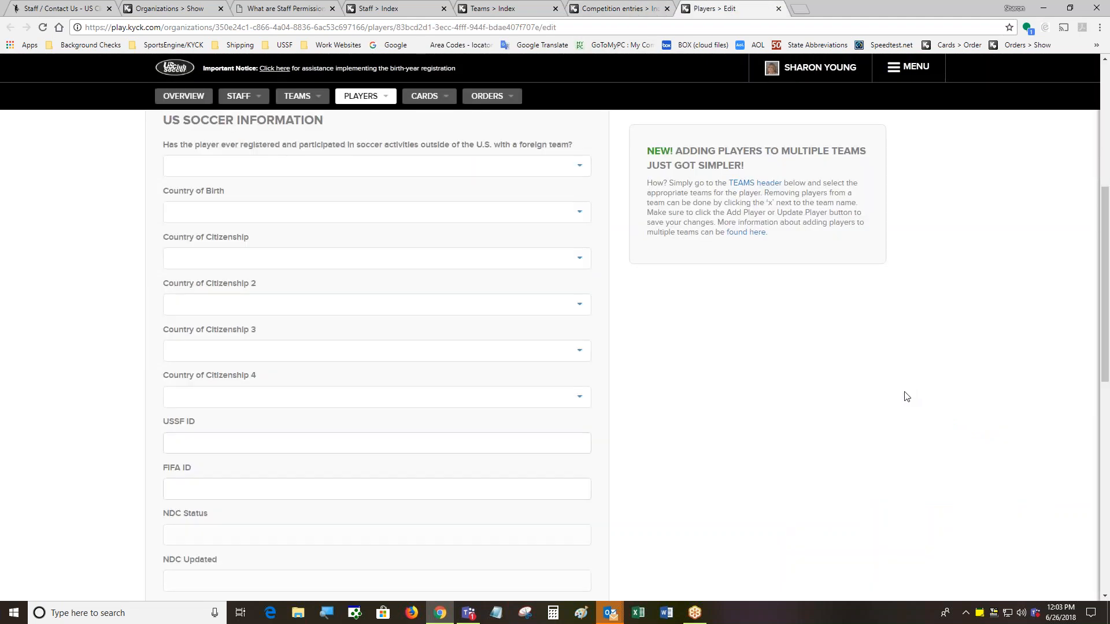
{"action": "scroll", "coordinate": [907, 396], "scroll_direction": "up", "scroll_amount": 5}
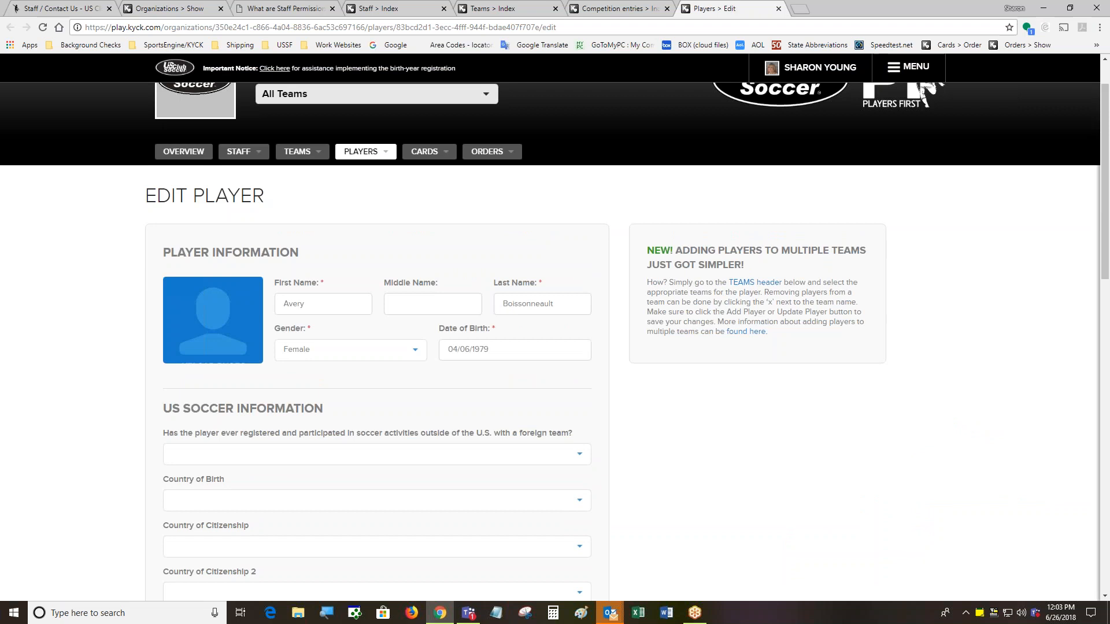
Upload a headshot from Temp Photos as the player's photo, enlarging the crop slightly
{"action": "left_click", "coordinate": [219, 334]}
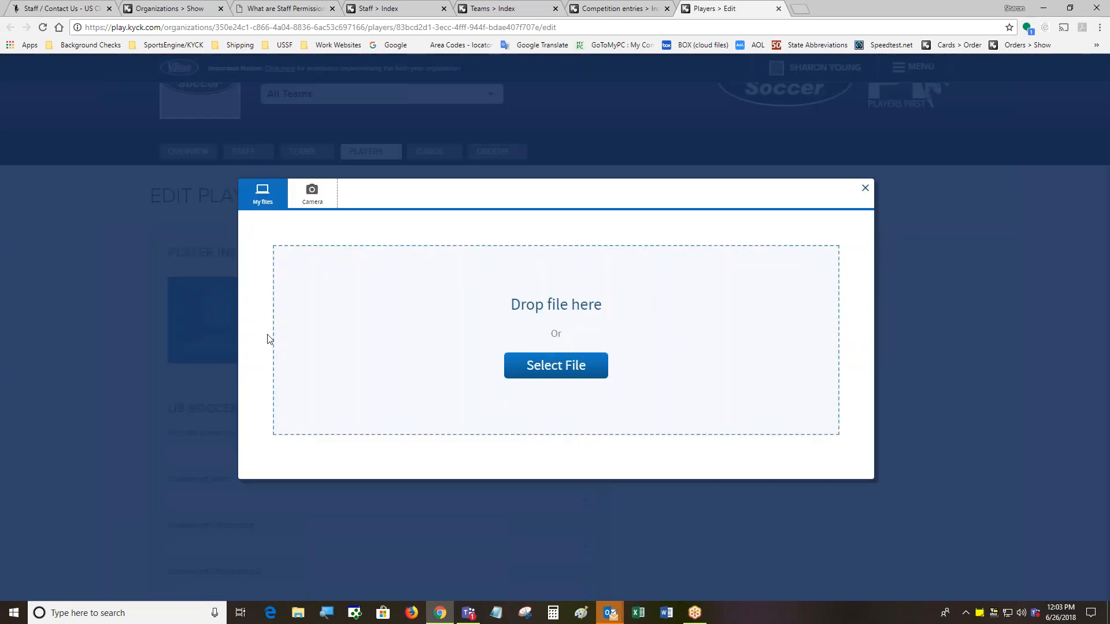
{"action": "left_click", "coordinate": [556, 372]}
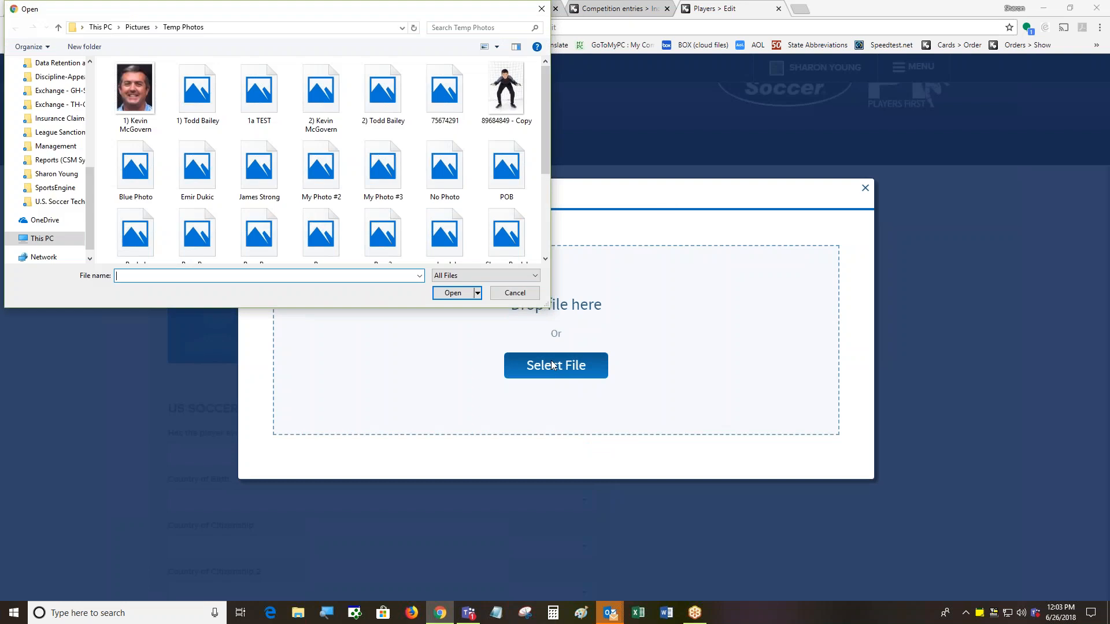
{"action": "left_click", "coordinate": [196, 95]}
{"action": "left_click", "coordinate": [452, 293]}
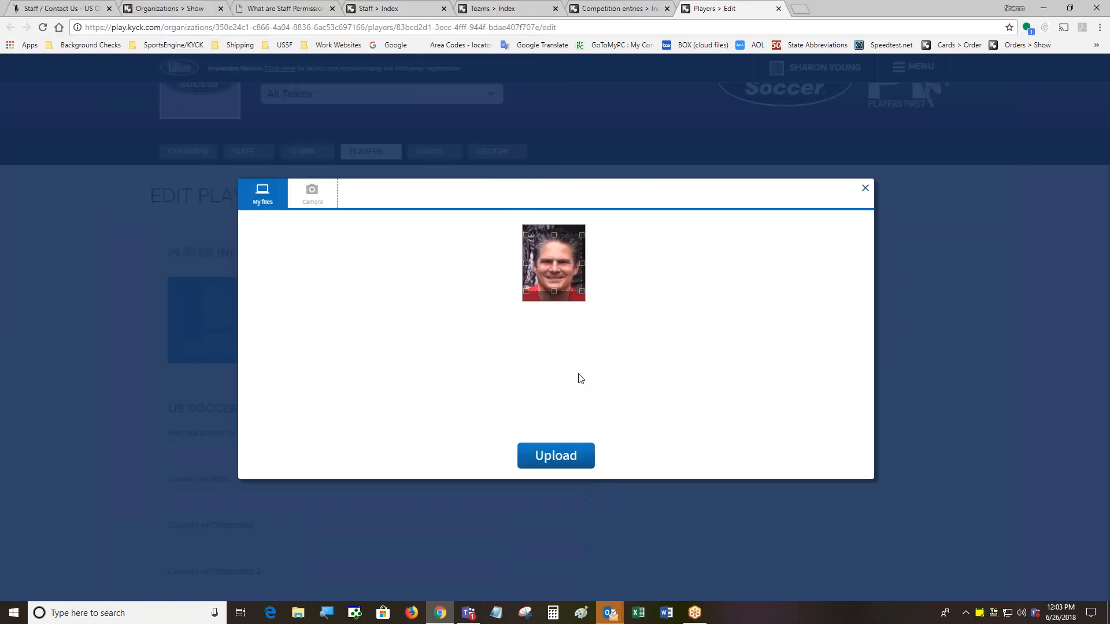
{"action": "left_click_drag", "start_coordinate": [525, 290], "coordinate": [522, 294]}
{"action": "left_click_drag", "start_coordinate": [582, 235], "coordinate": [577, 237]}
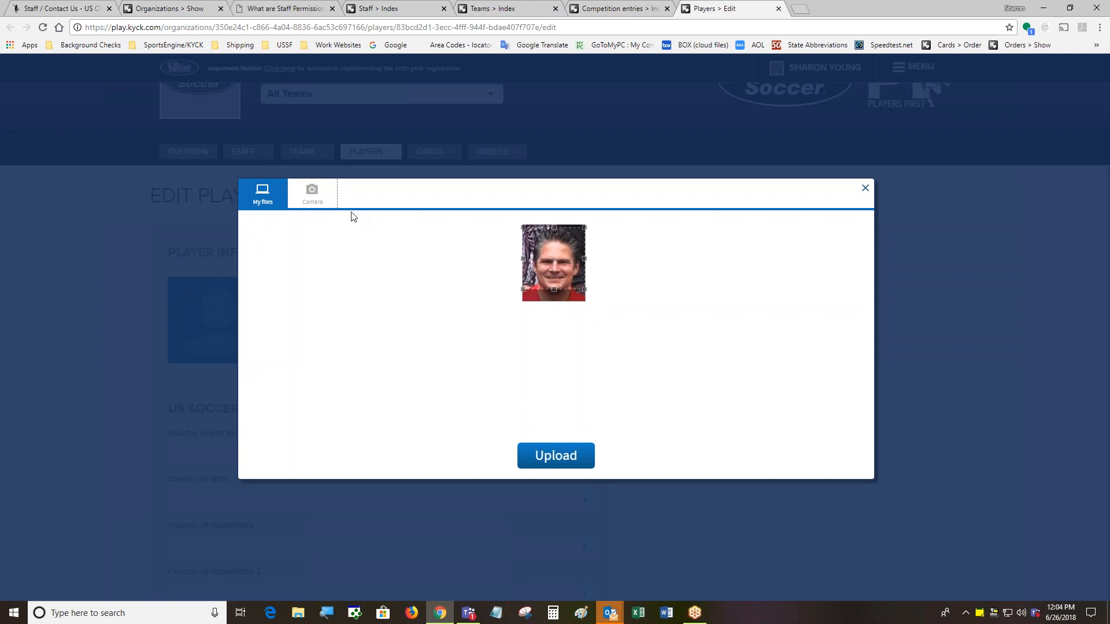
{"action": "left_click", "coordinate": [548, 457]}
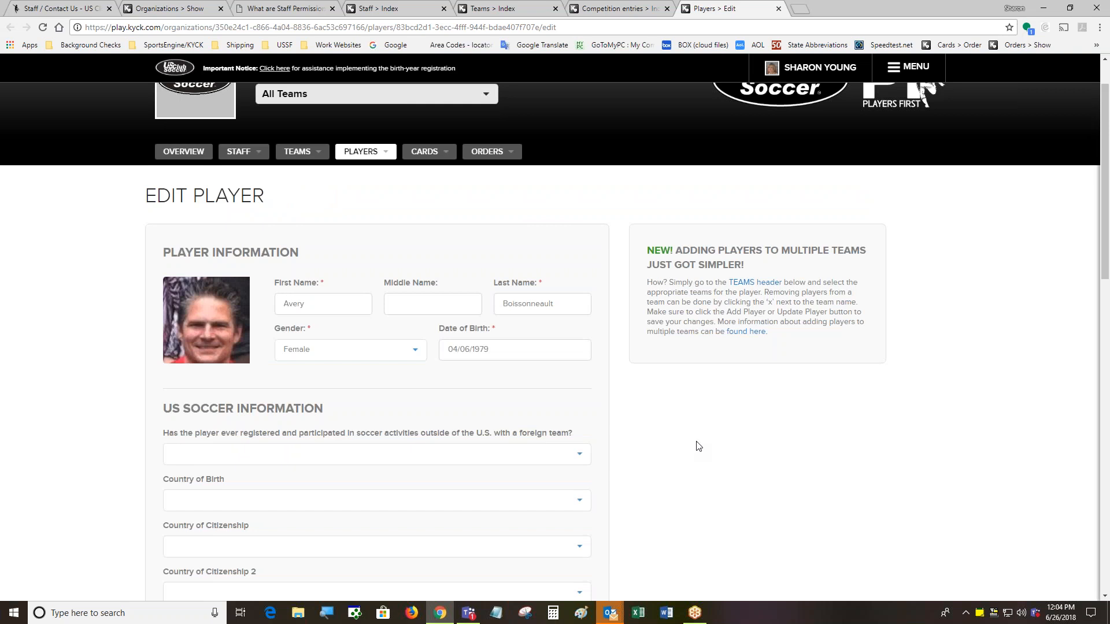
Scroll down to review the player's contact, address, teams and documents sections
{"action": "left_click_drag", "start_coordinate": [1105, 212], "coordinate": [1106, 307]}
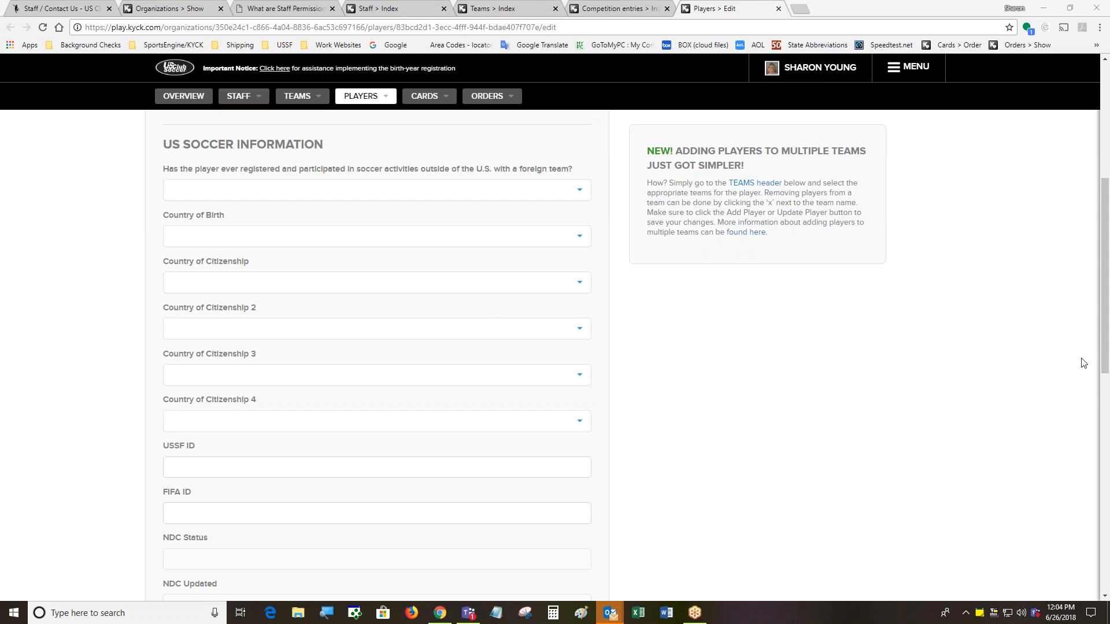
{"action": "left_click_drag", "start_coordinate": [1104, 352], "coordinate": [1104, 445]}
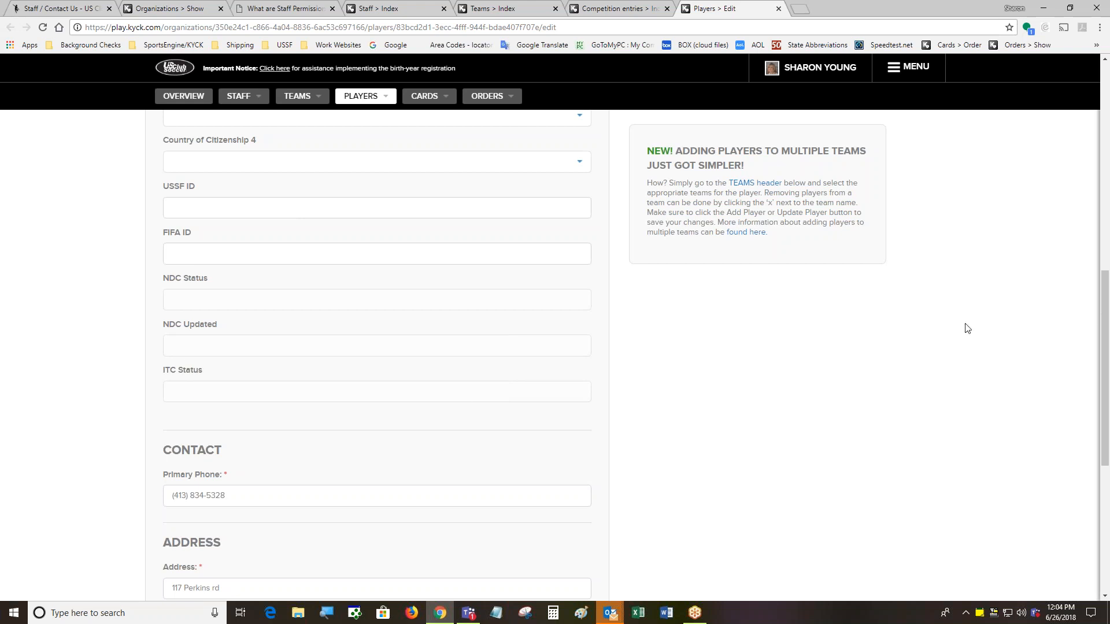
{"action": "left_click_drag", "start_coordinate": [1105, 318], "coordinate": [1106, 433]}
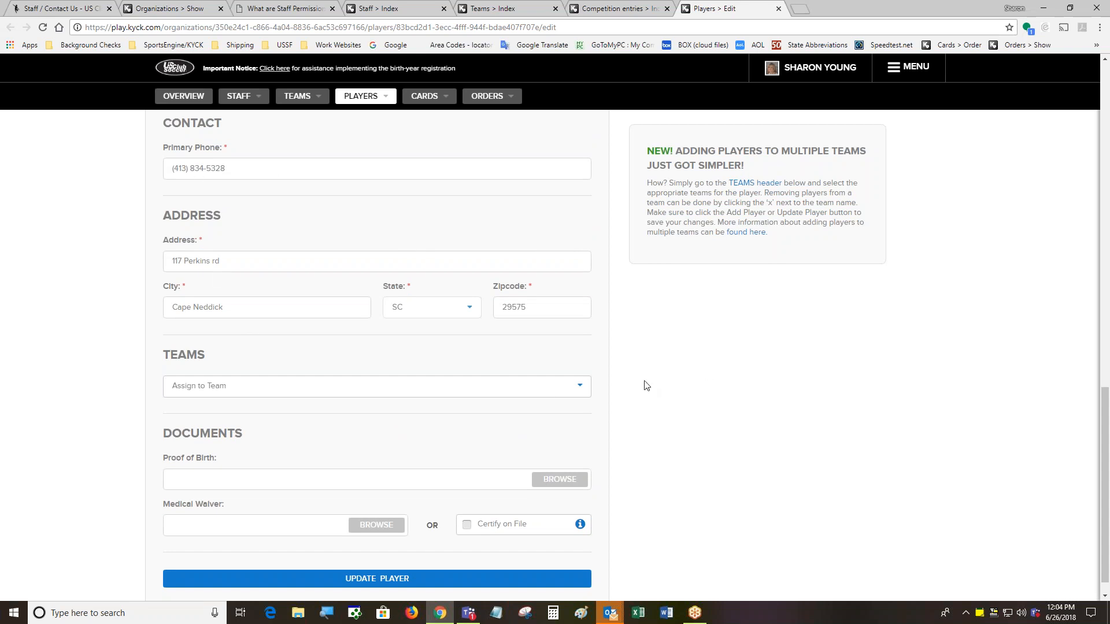
Pick FC US Club Soccer - Adult from the Assign to Team list for the player
{"action": "left_click", "coordinate": [556, 390]}
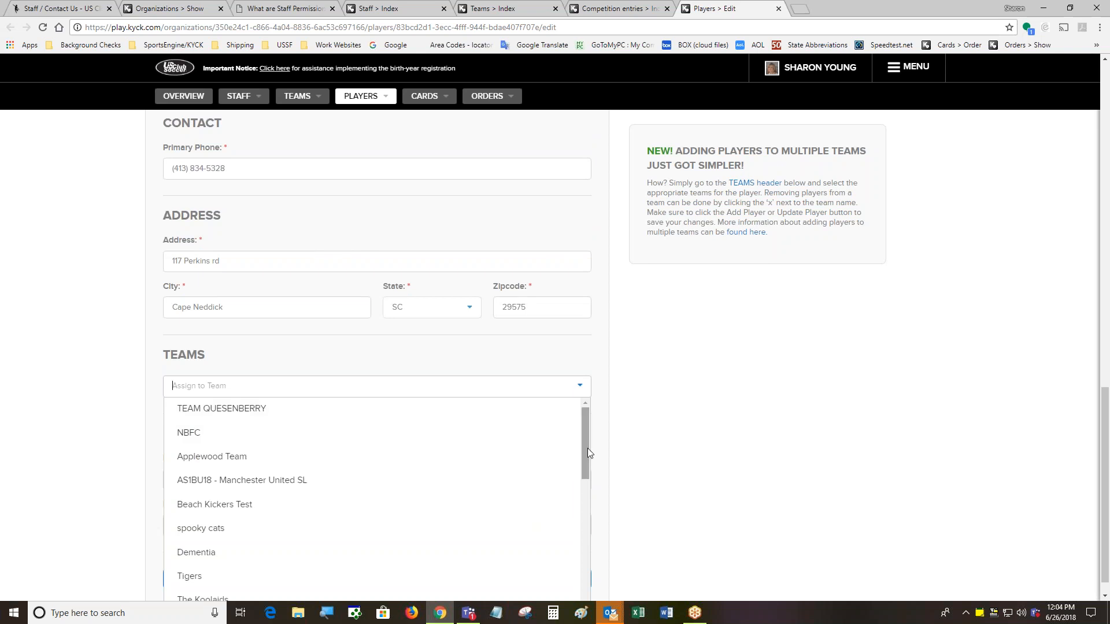
{"action": "left_click_drag", "start_coordinate": [587, 450], "coordinate": [587, 515]}
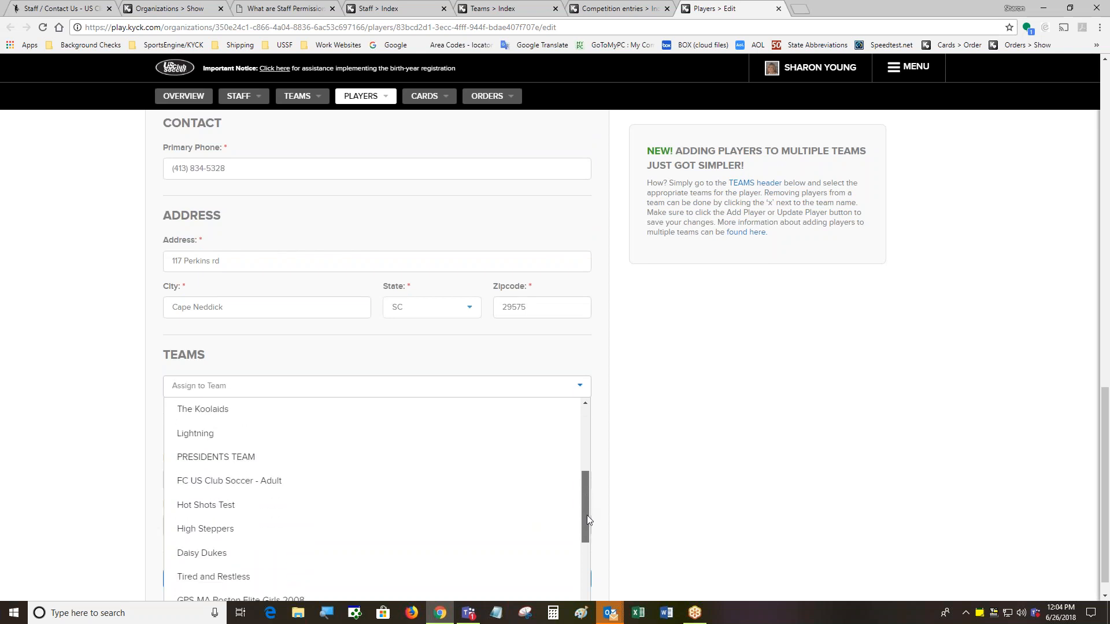
{"action": "left_click", "coordinate": [262, 486]}
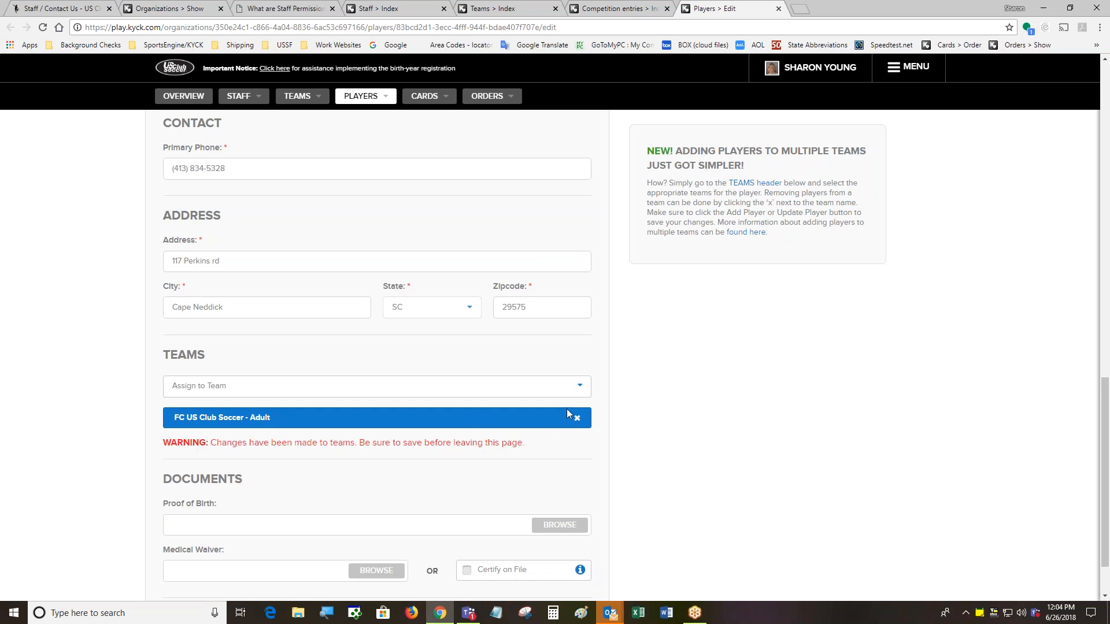
{"action": "left_click", "coordinate": [566, 386]}
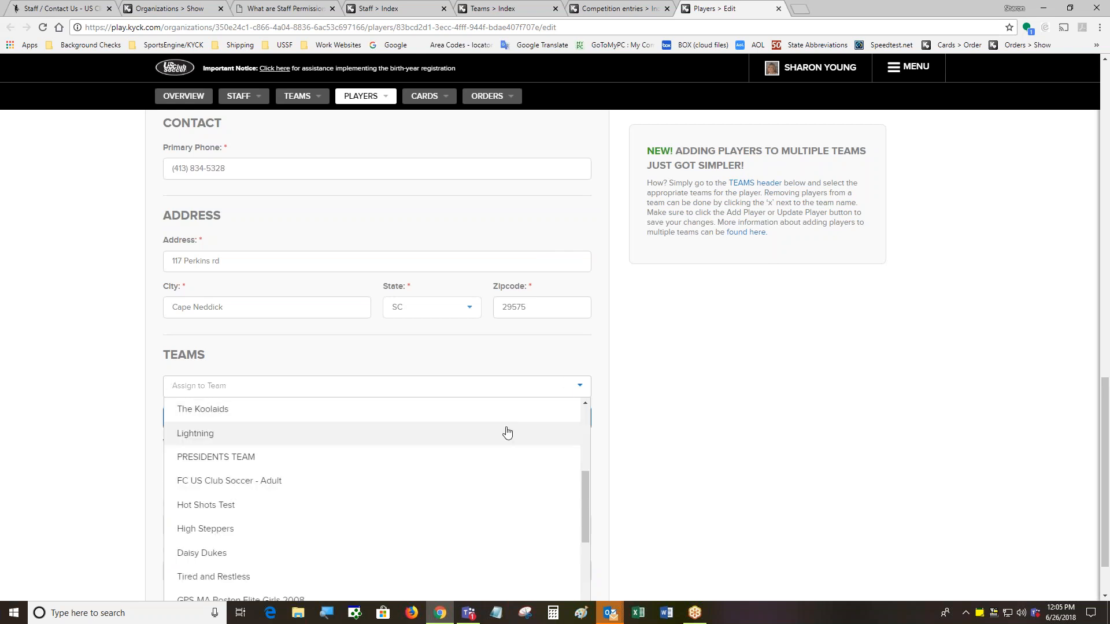
{"action": "left_click", "coordinate": [507, 480]}
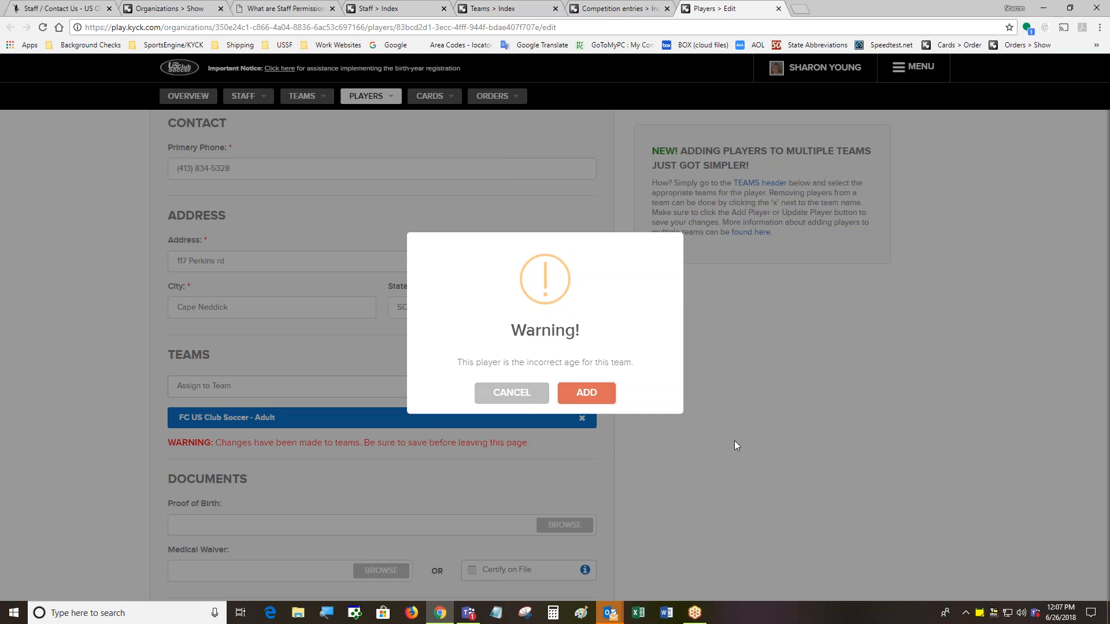
{"action": "left_click", "coordinate": [589, 394]}
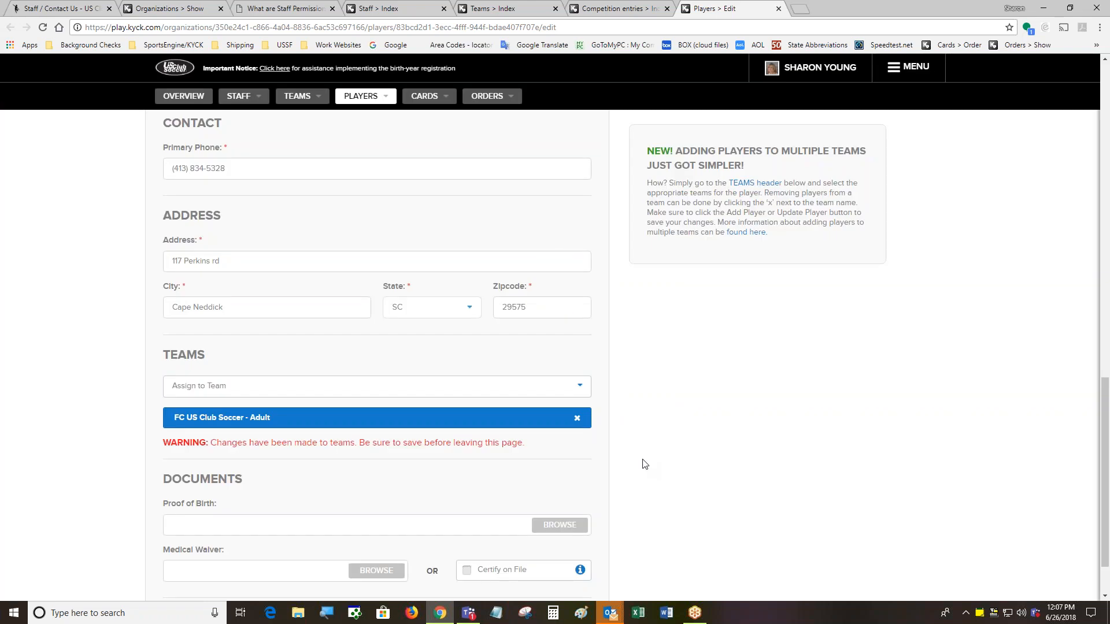
{"action": "scroll", "coordinate": [643, 464], "scroll_direction": "down", "scroll_amount": 1}
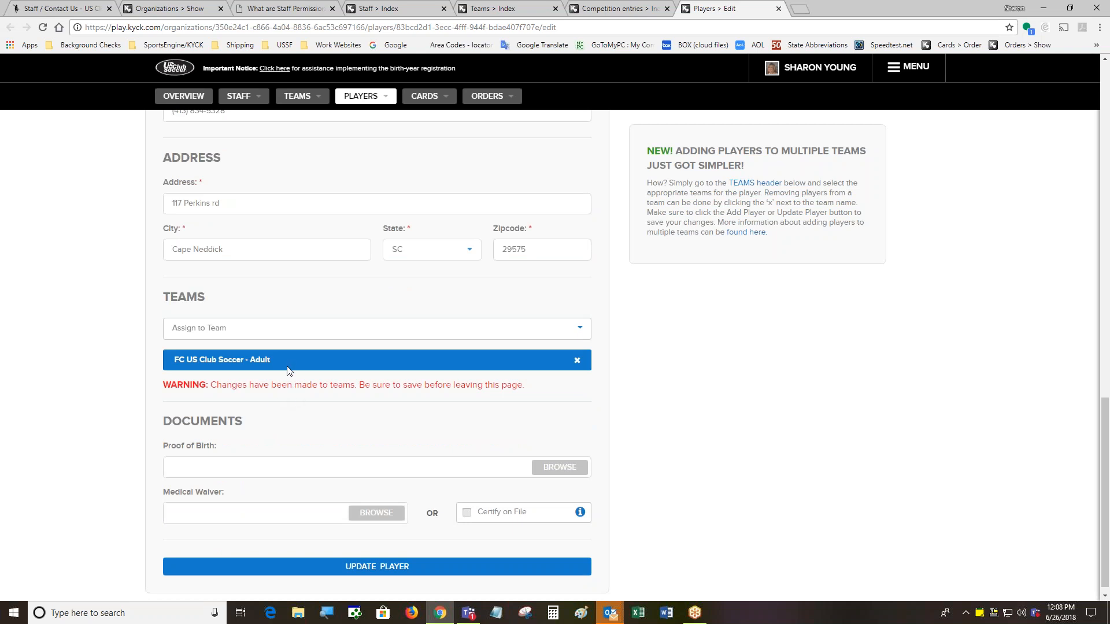
{"action": "left_click", "coordinate": [376, 570]}
Save the player with UPDATE PLAYER and dismiss the Success dialog with OK
{"action": "left_click", "coordinate": [377, 567]}
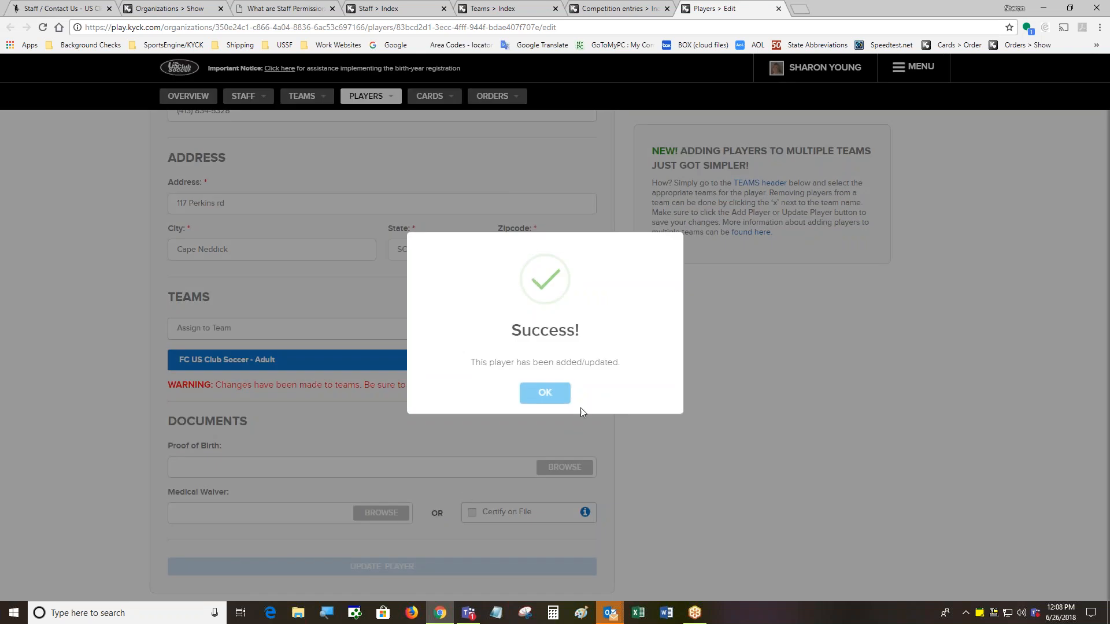
{"action": "left_click", "coordinate": [545, 394]}
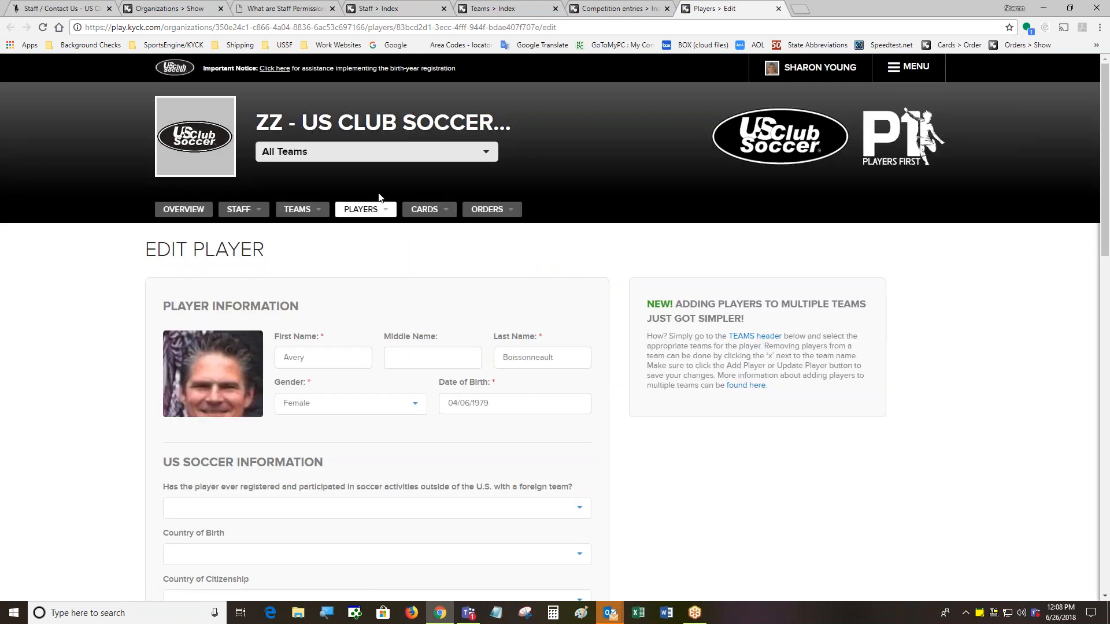
Go to View All Players and filter by last name 'Boisson'
{"action": "mouse_move", "coordinate": [367, 210]}
{"action": "left_click", "coordinate": [373, 228]}
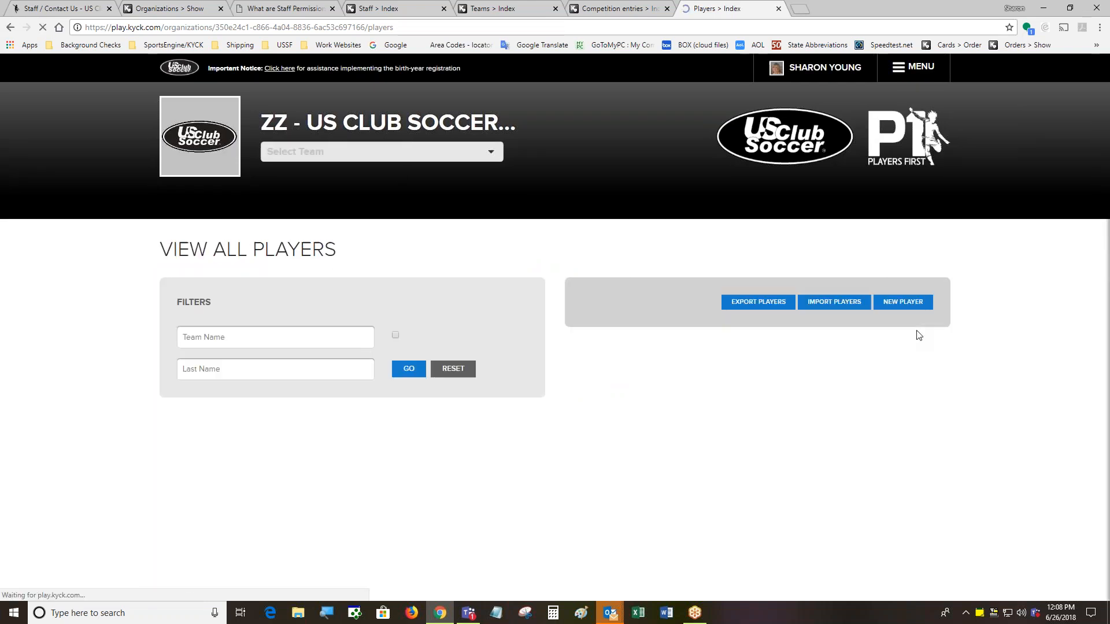
{"action": "left_click", "coordinate": [293, 378]}
{"action": "type", "text": "B"}
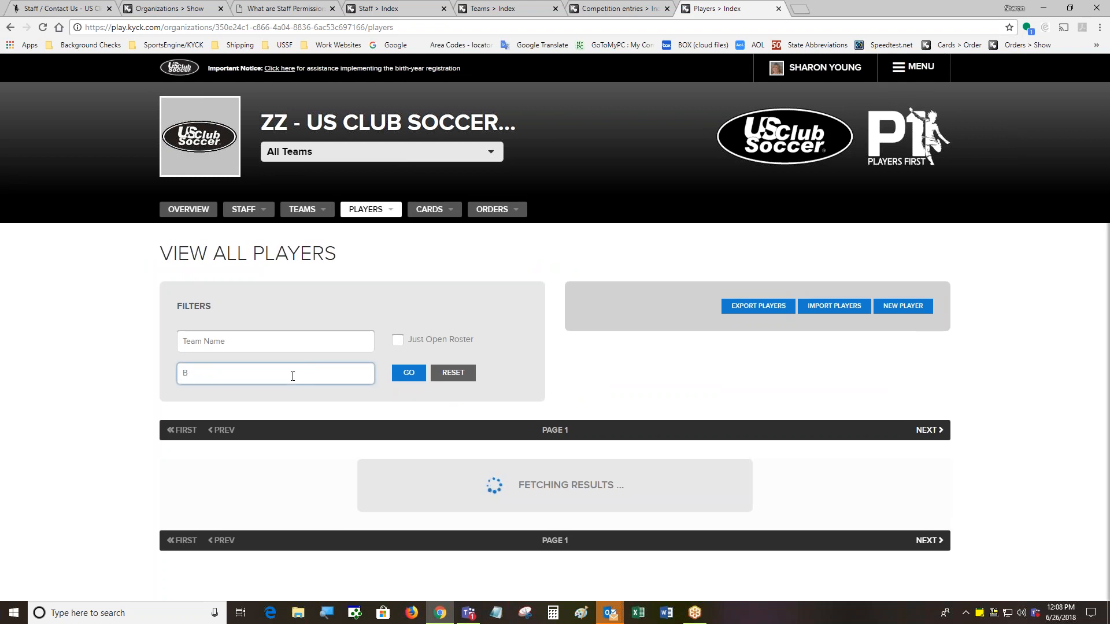
{"action": "type", "text": " oisson"}
{"action": "key", "text": "BackSpace"}
{"action": "key", "text": "BackSpace"}
{"action": "key", "text": "BackSpace"}
{"action": "key", "text": "BackSpace"}
{"action": "key", "text": "BackSpace"}
{"action": "key", "text": "BackSpace"}
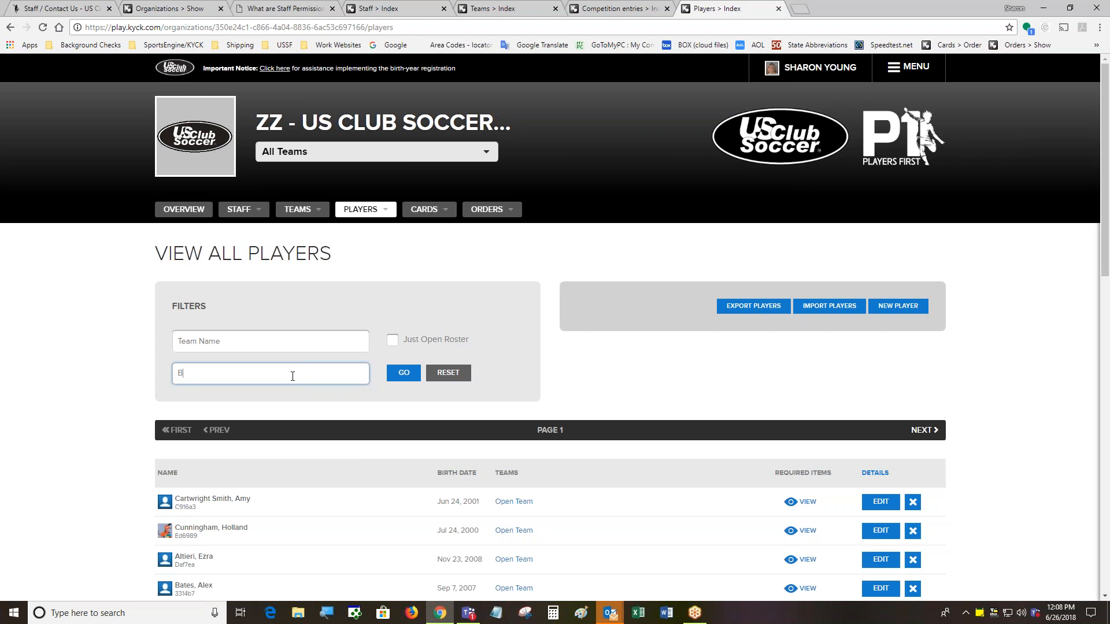
{"action": "type", "text": "oisson"}
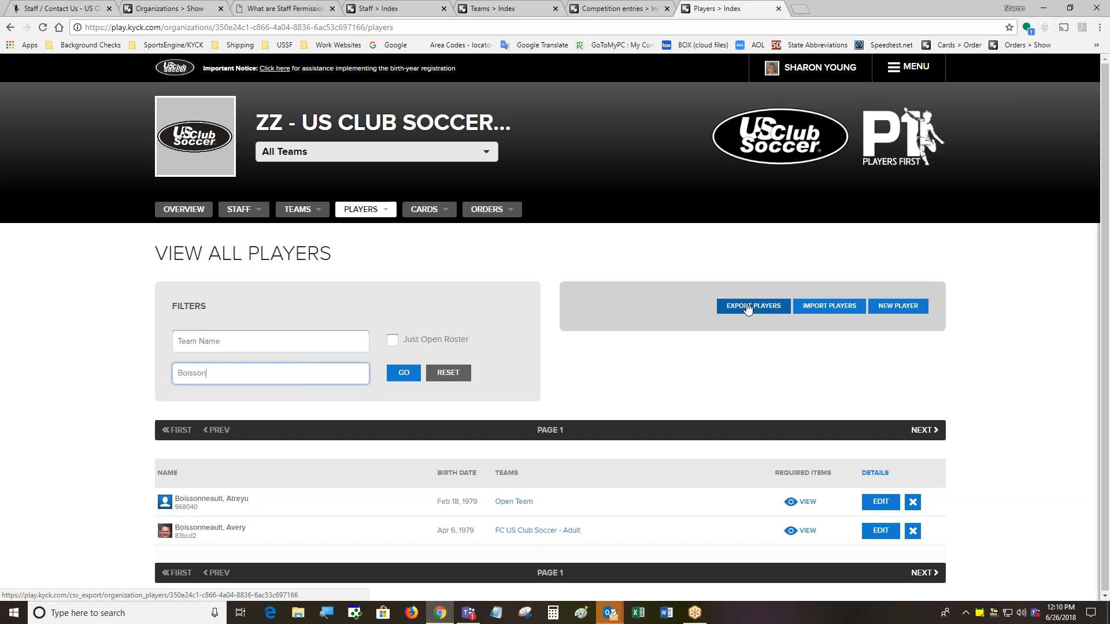
Open Import Players, read the Getting Started column requirements, and start browsing for a .csv file
{"action": "left_click", "coordinate": [827, 307]}
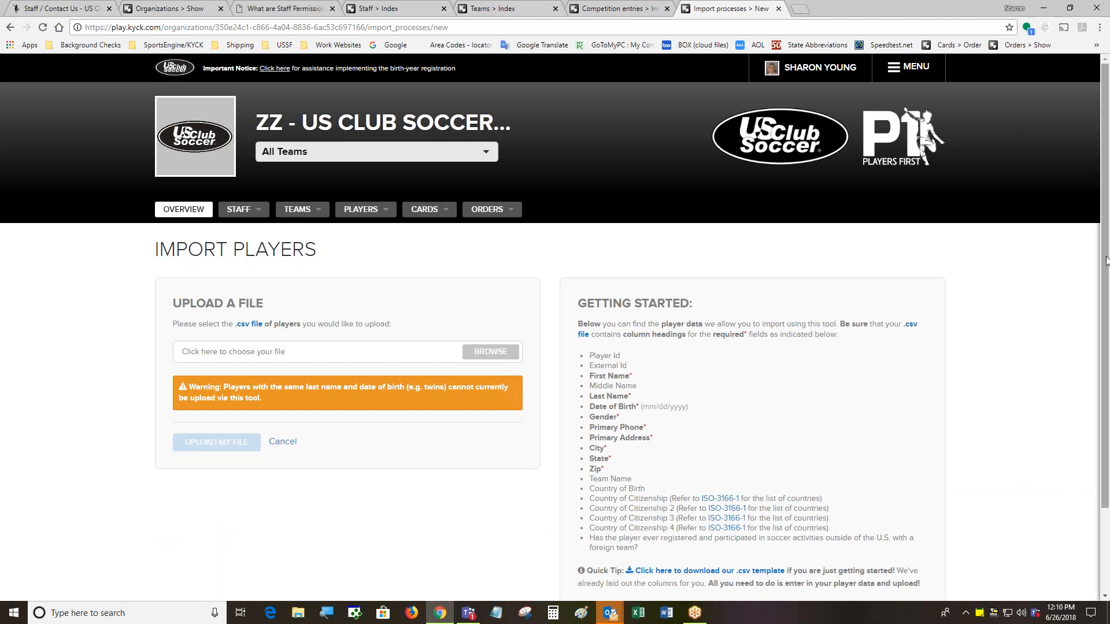
{"action": "scroll", "coordinate": [1105, 289], "scroll_direction": "down", "scroll_amount": 2}
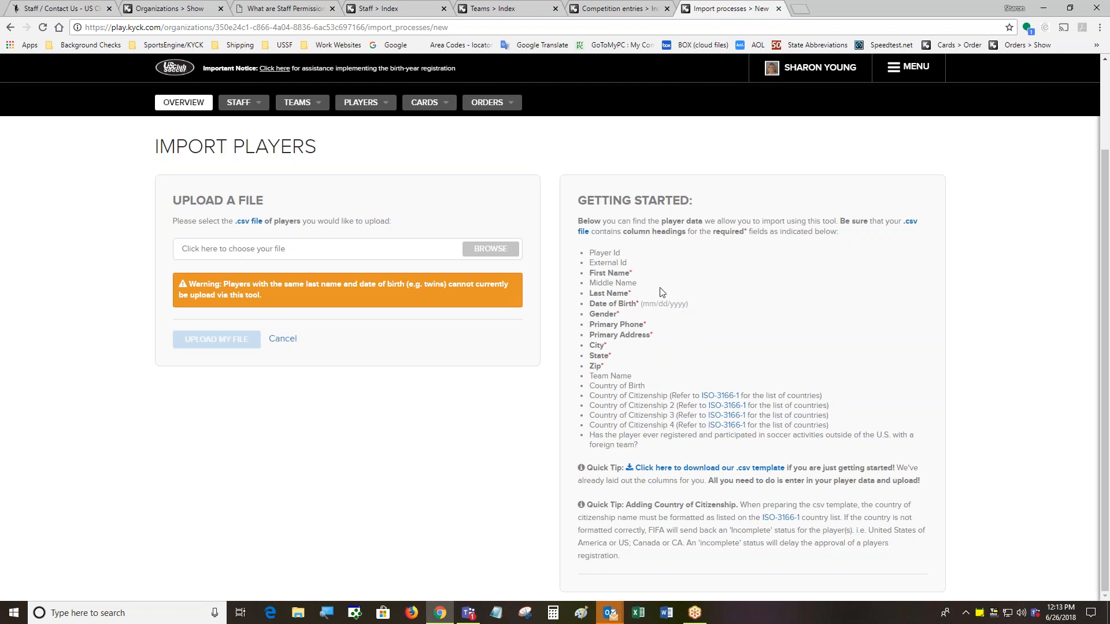
{"action": "left_click", "coordinate": [503, 252]}
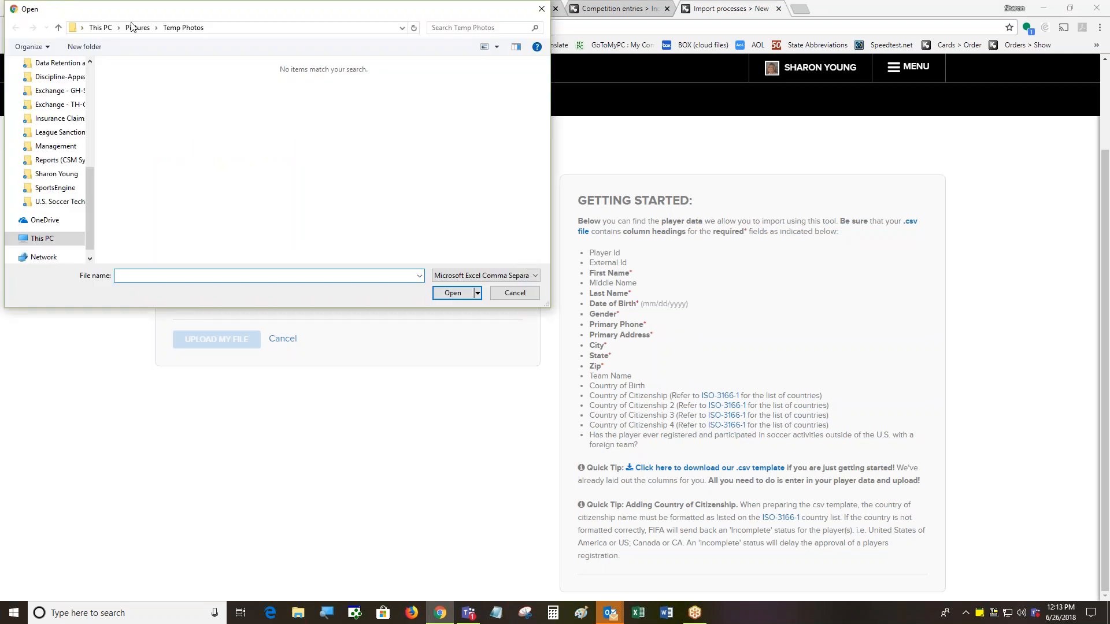
Pick OrientDB Import Test from the ! DELETE folder as the upload file
{"action": "left_click_drag", "start_coordinate": [90, 175], "coordinate": [90, 110]}
{"action": "left_click", "coordinate": [65, 93]}
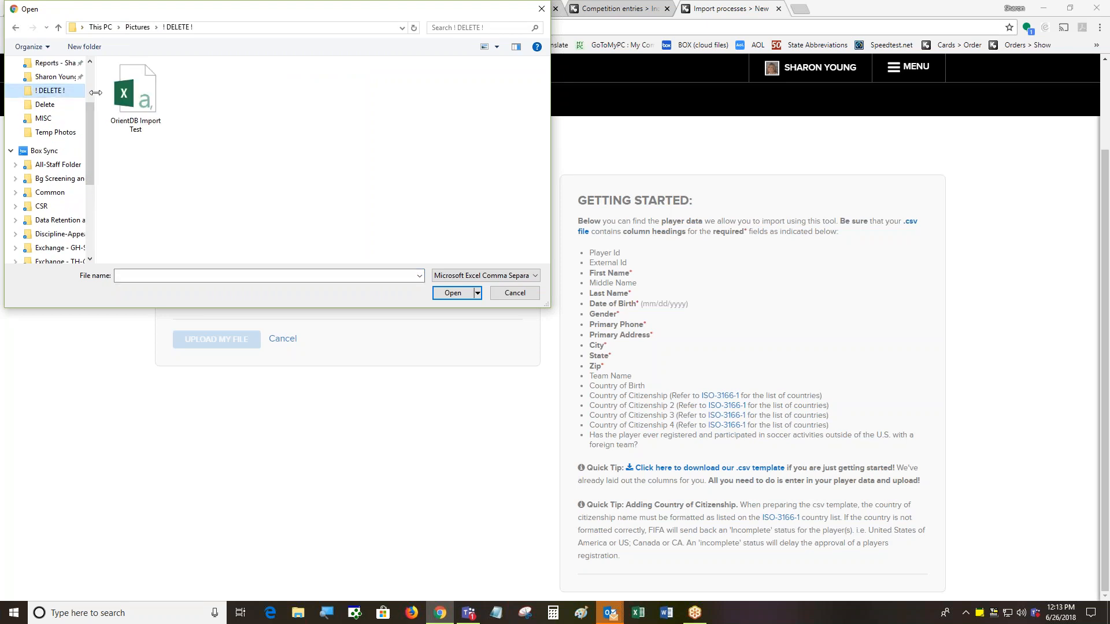
{"action": "left_click", "coordinate": [137, 98]}
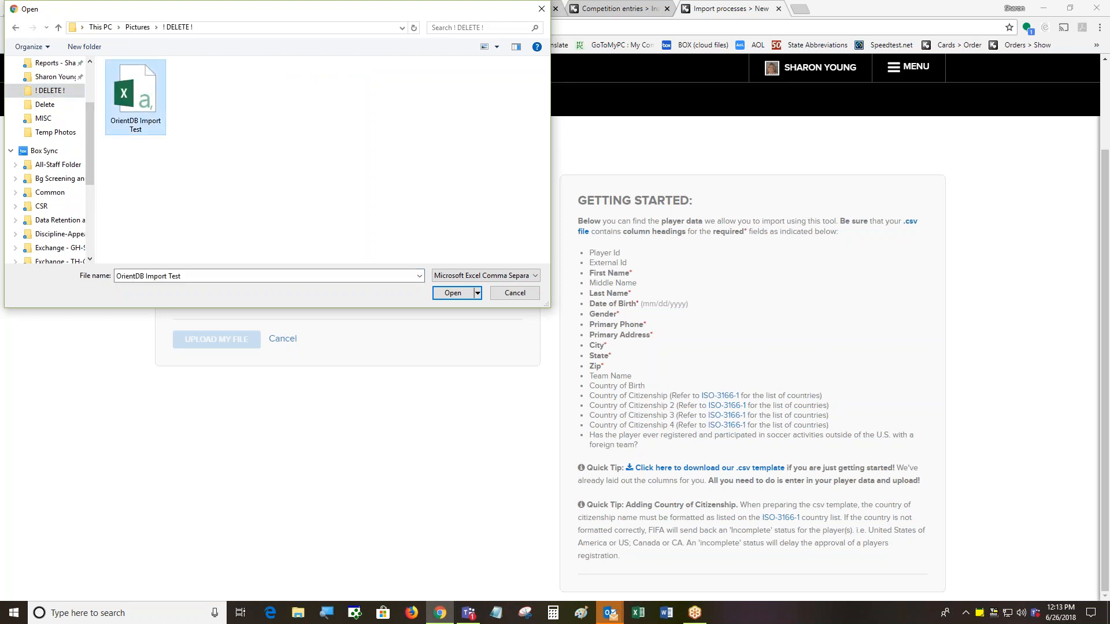
{"action": "left_click", "coordinate": [454, 293]}
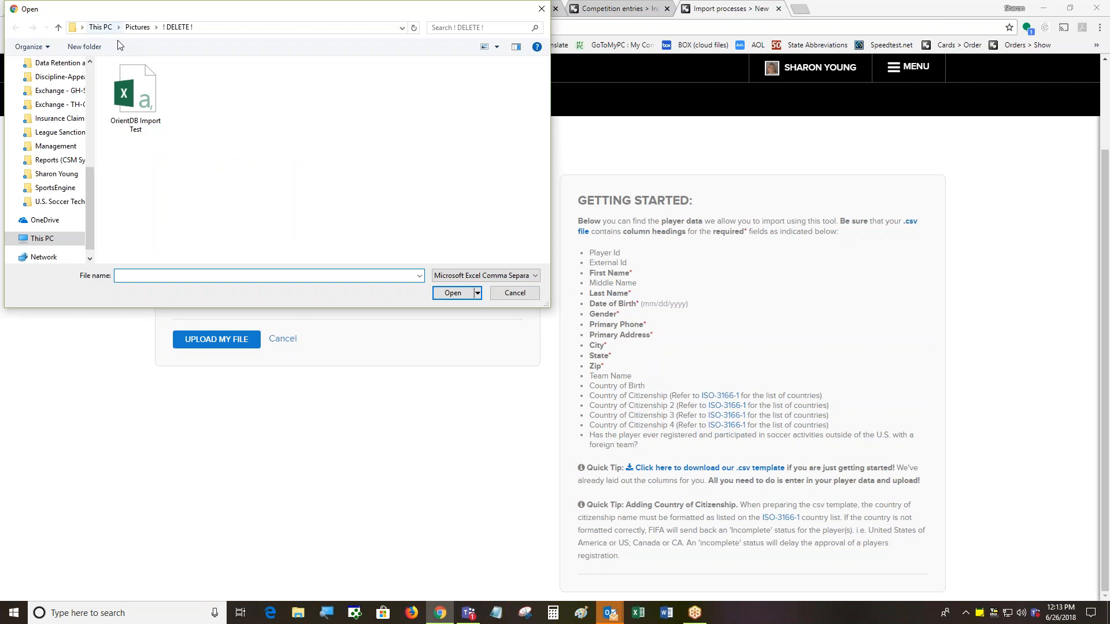
Choose NISL Test 2018-06-21 v2 from Documents > Delete as the upload file instead
{"action": "left_click_drag", "start_coordinate": [91, 183], "coordinate": [89, 108]}
{"action": "left_click", "coordinate": [45, 132]}
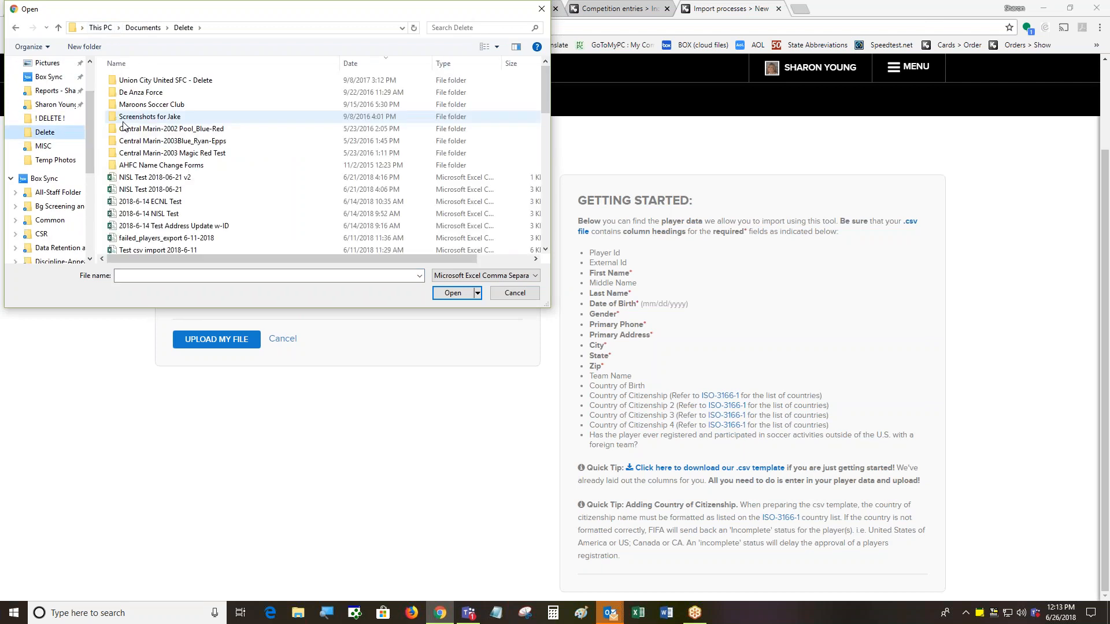
{"action": "left_click", "coordinate": [137, 178]}
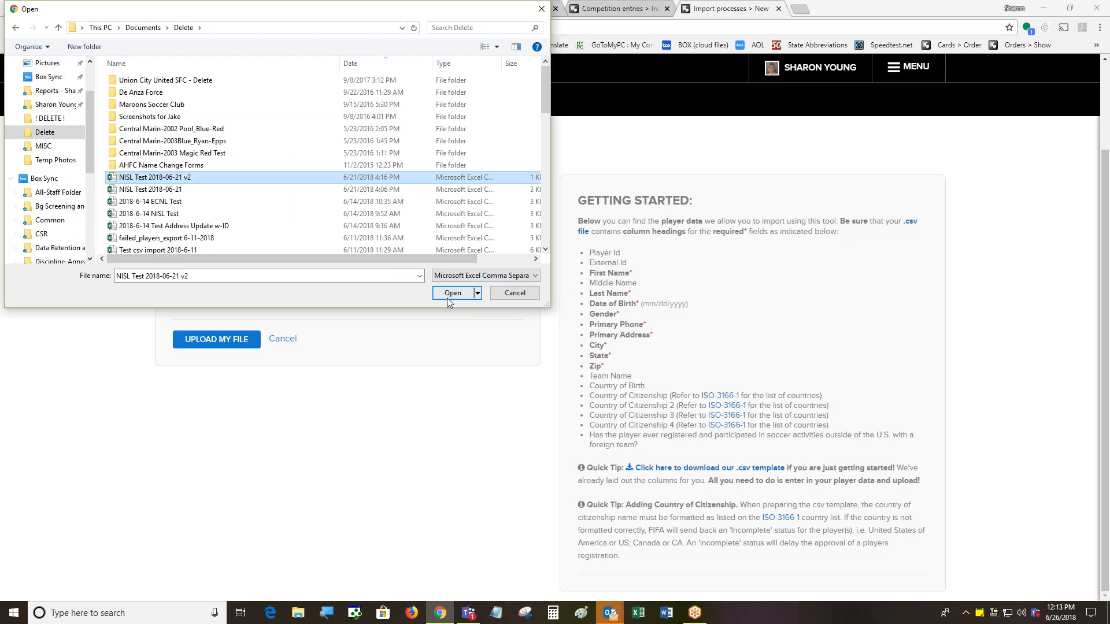
{"action": "left_click", "coordinate": [453, 293]}
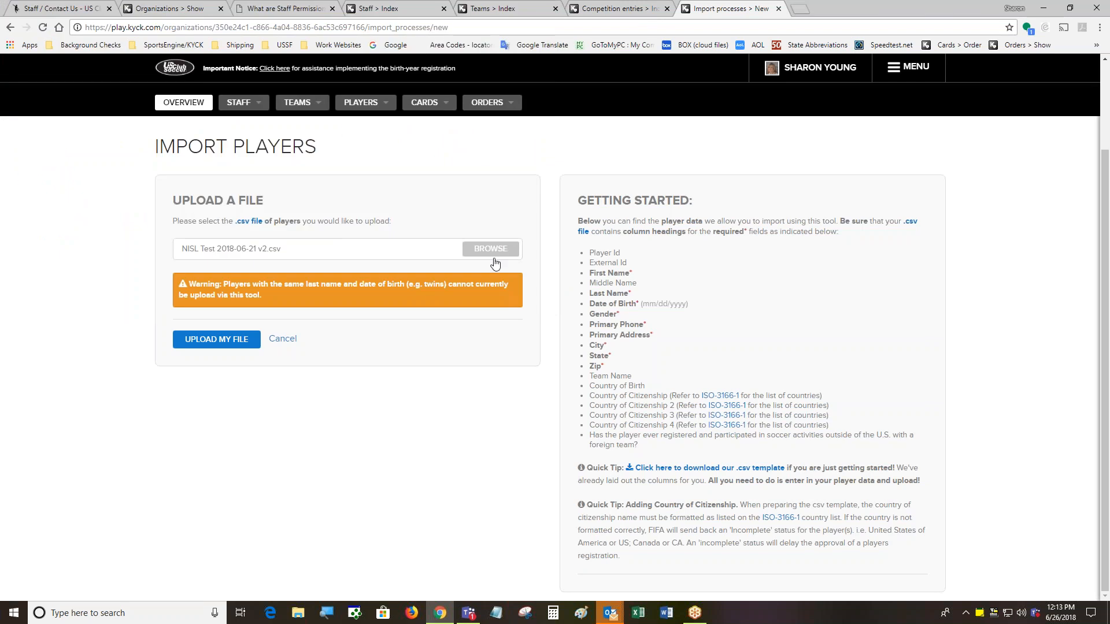
{"action": "left_click", "coordinate": [214, 343]}
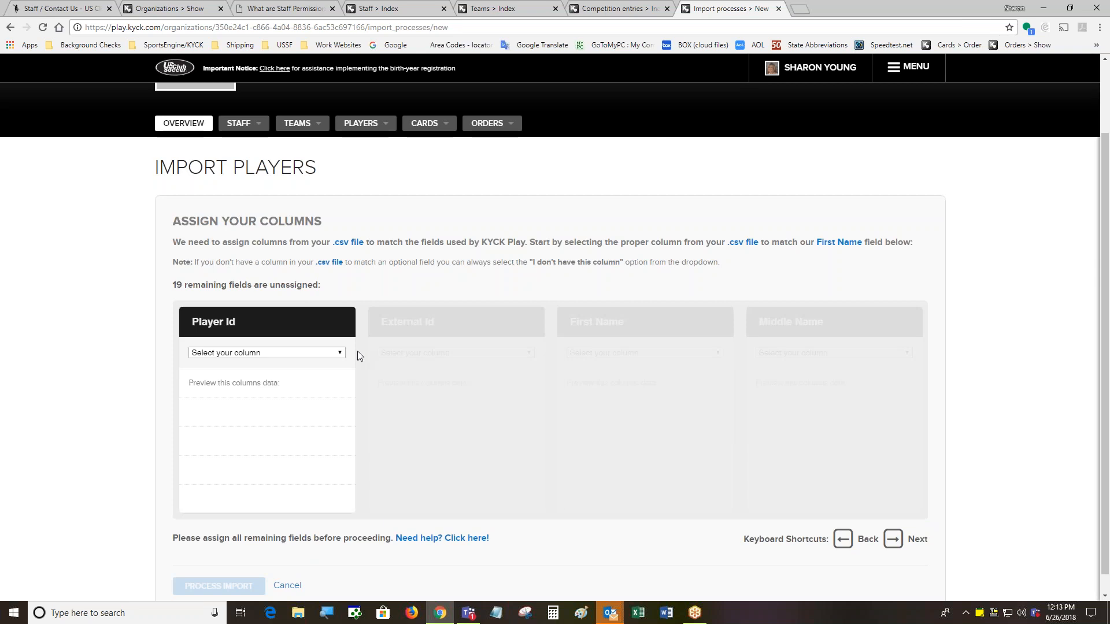
{"action": "left_click", "coordinate": [340, 353]}
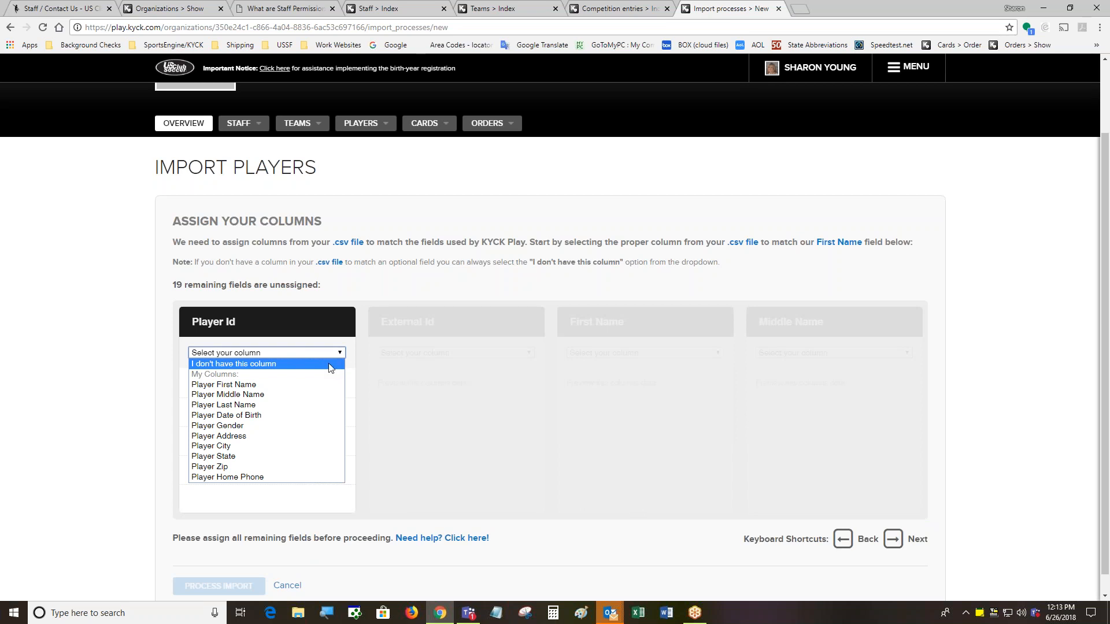
{"action": "left_click", "coordinate": [331, 363]}
{"action": "left_click", "coordinate": [528, 354]}
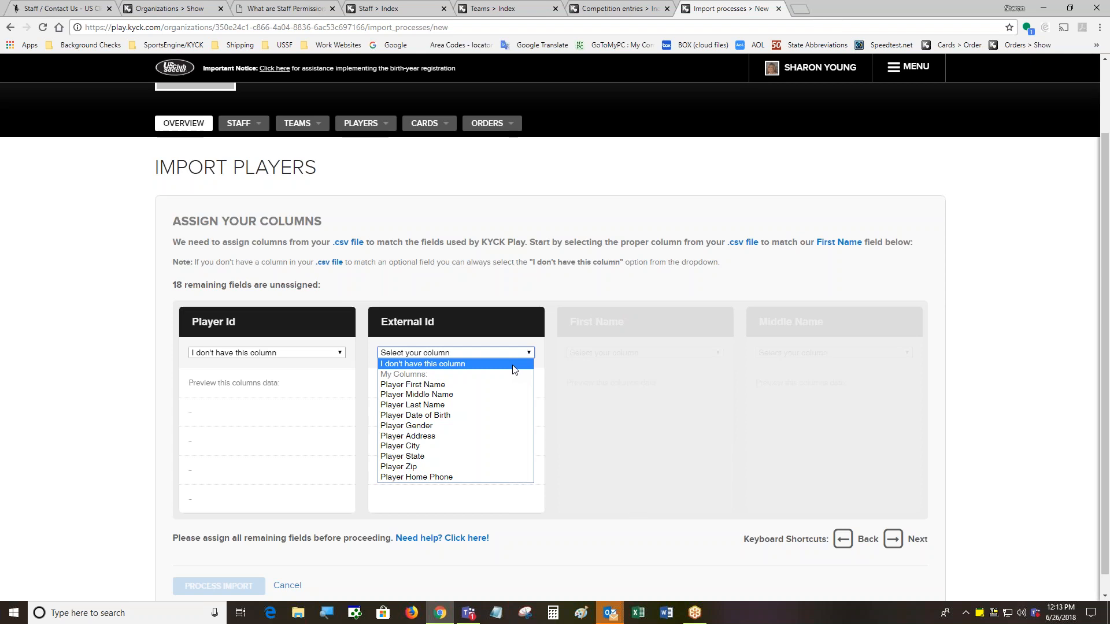
{"action": "left_click", "coordinate": [513, 365]}
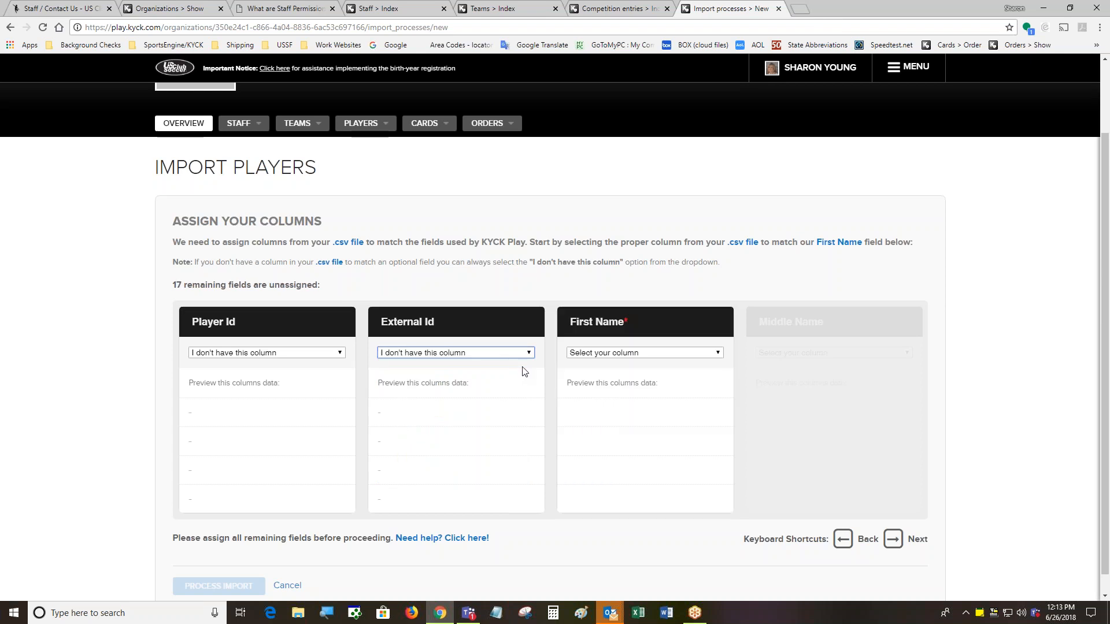
{"action": "left_click", "coordinate": [710, 353]}
{"action": "left_click", "coordinate": [707, 375]}
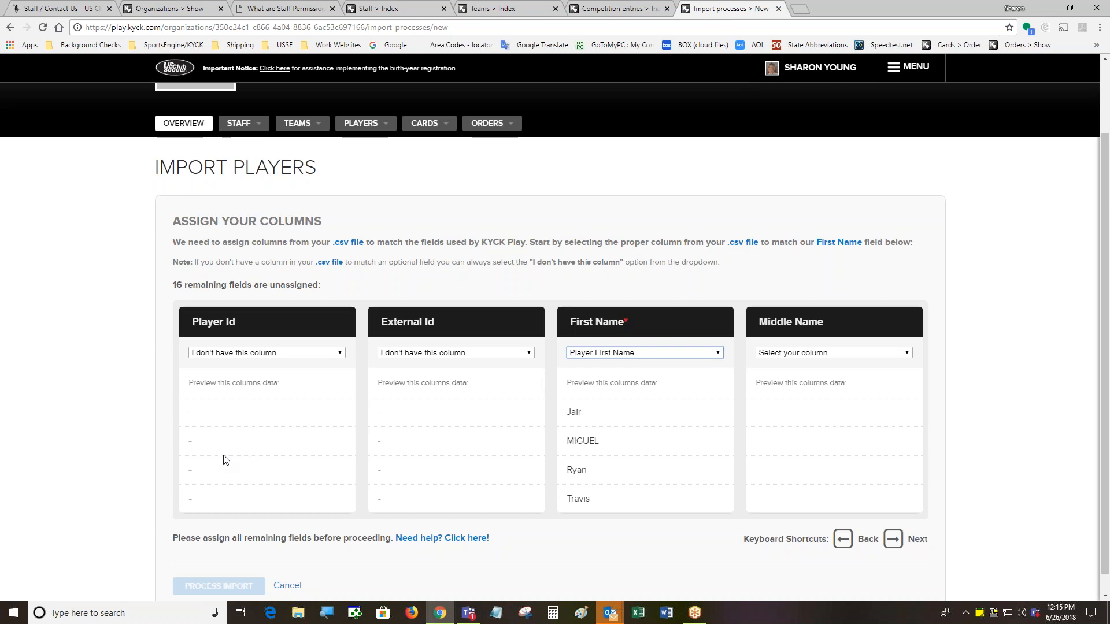
{"action": "scroll", "coordinate": [588, 192], "scroll_direction": "up", "scroll_amount": 2}
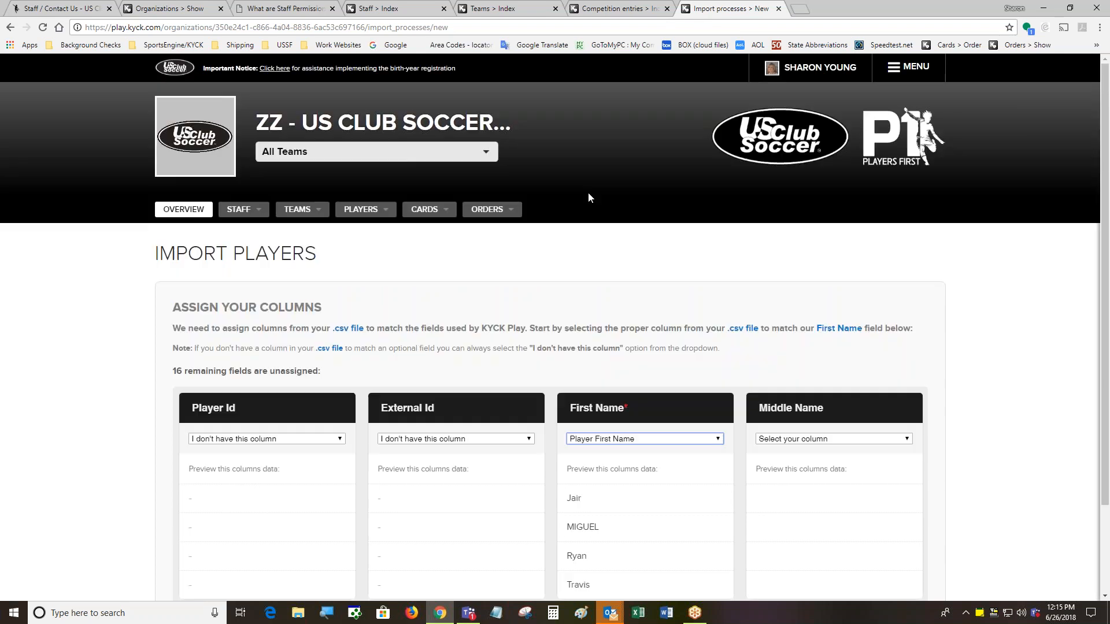
{"action": "left_click", "coordinate": [376, 216]}
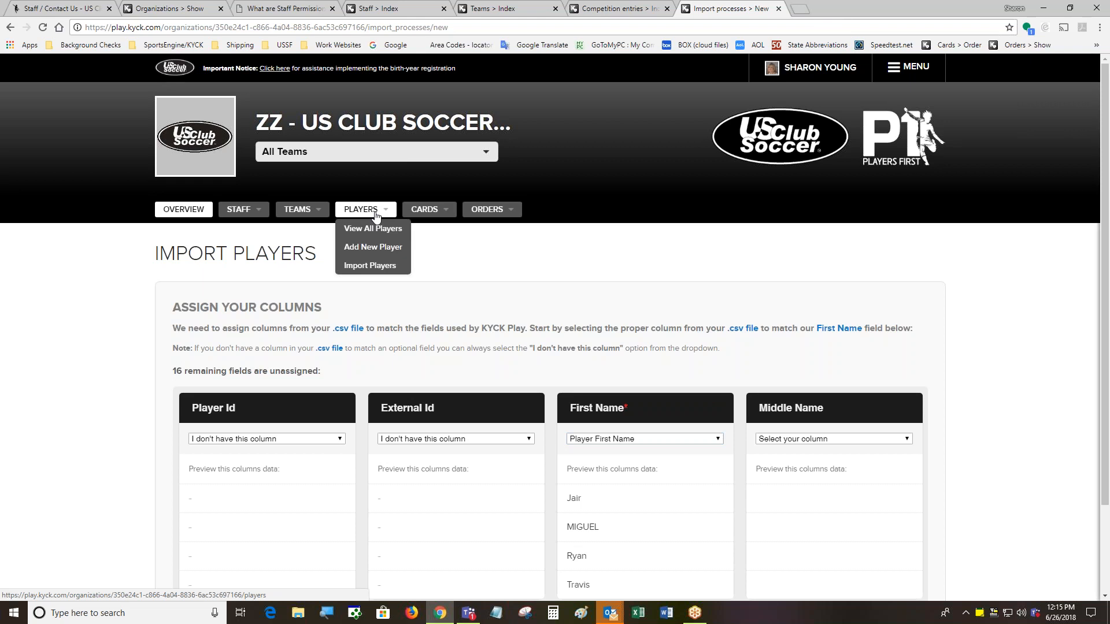
Open the View All Players list and scroll through the club's players
{"action": "left_click", "coordinate": [375, 215]}
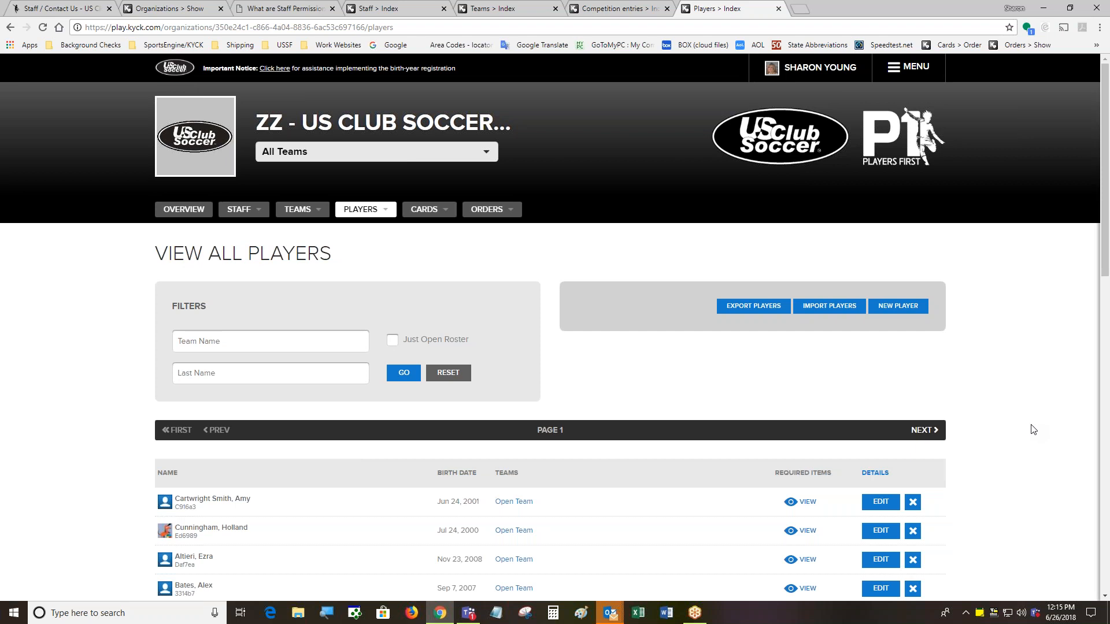
{"action": "scroll", "coordinate": [1023, 432], "scroll_direction": "down", "scroll_amount": 2}
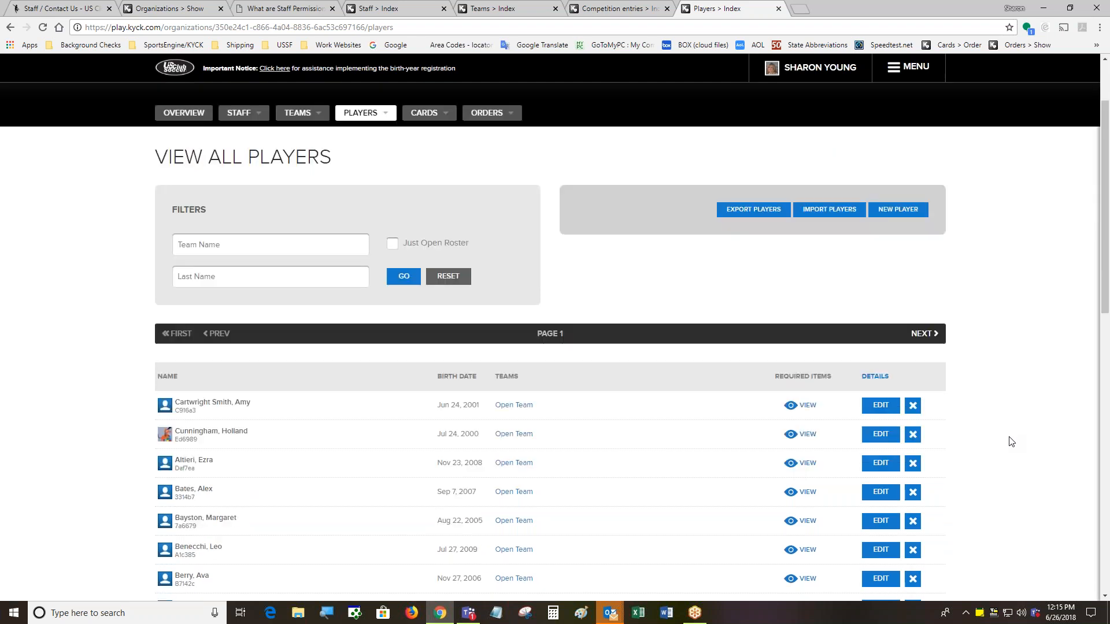
View the first player's required items, close them, then start removing a player from the club
{"action": "left_click", "coordinate": [800, 387]}
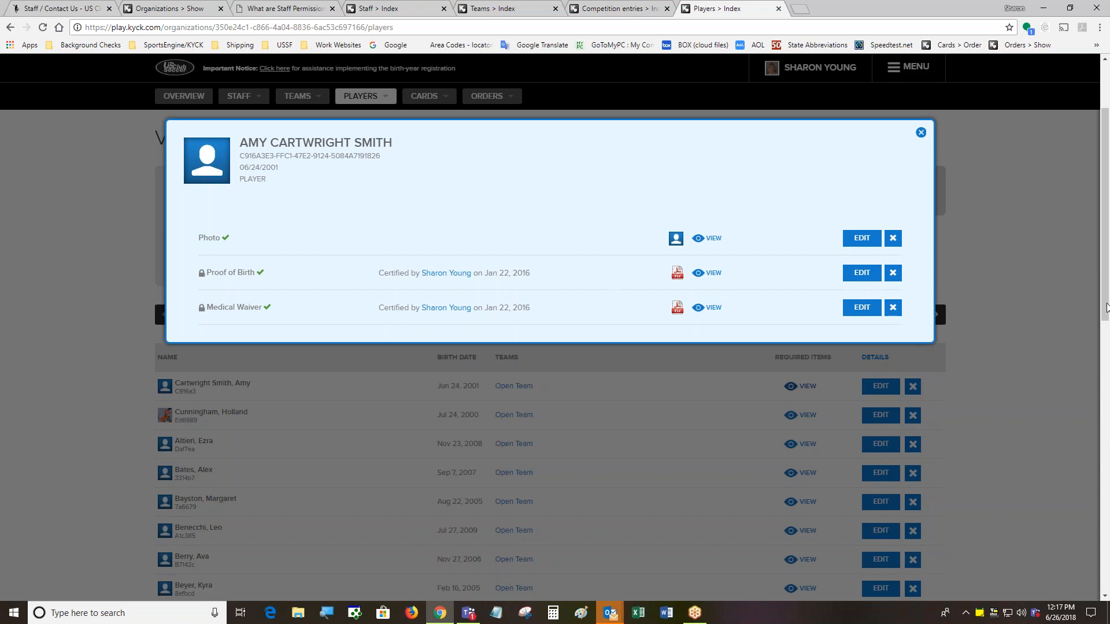
{"action": "left_click", "coordinate": [1010, 393]}
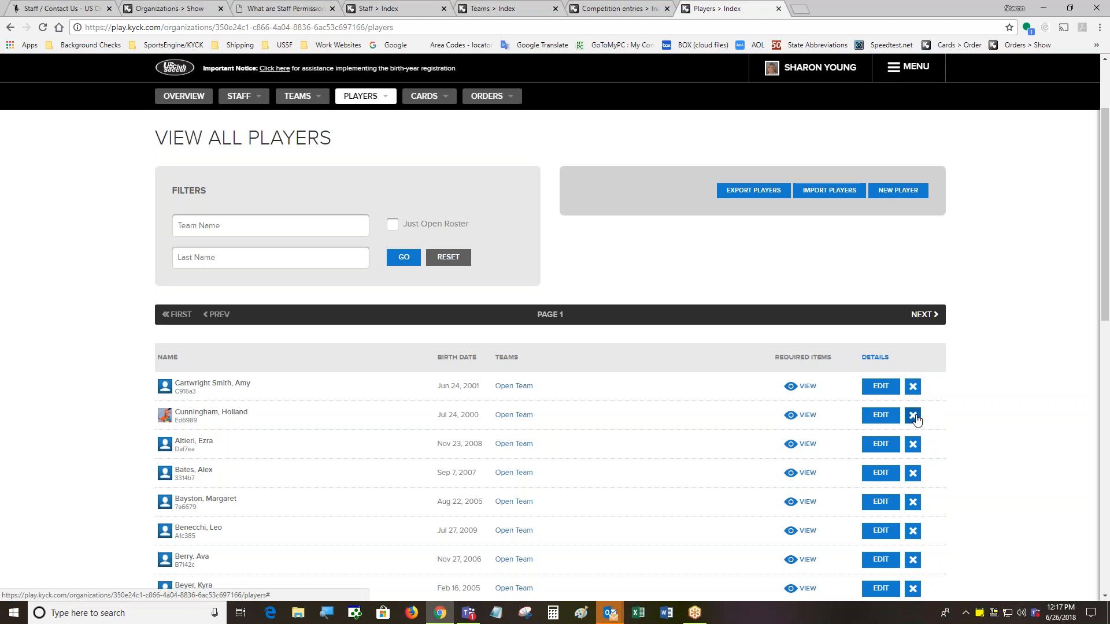
{"action": "left_click", "coordinate": [914, 417]}
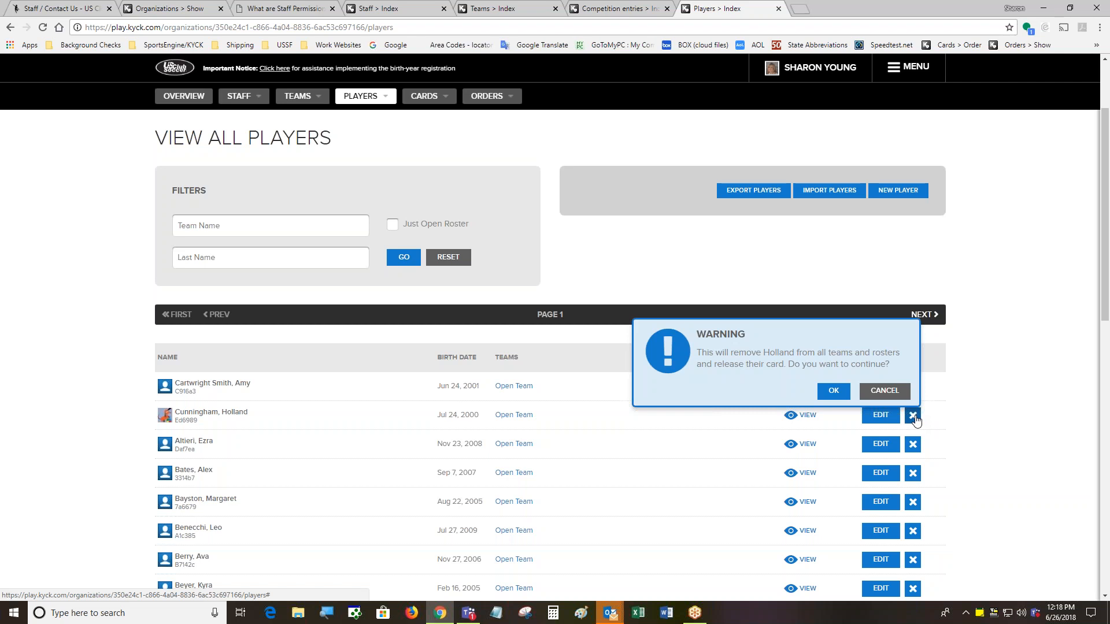
{"action": "left_click", "coordinate": [896, 391]}
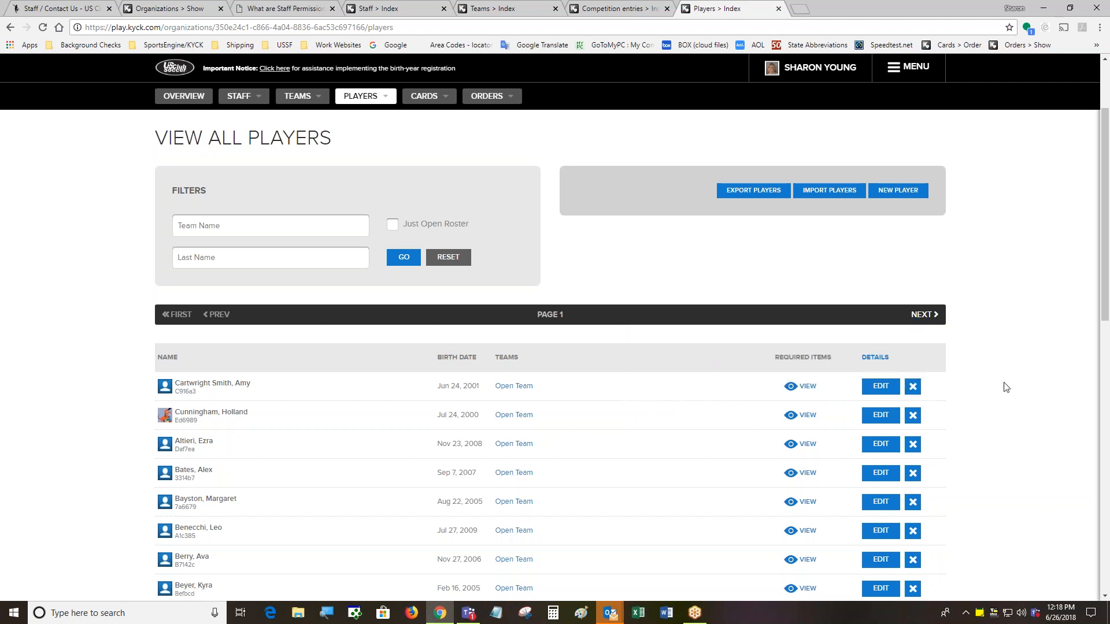
Filter the player list by last name 'Boisson', leaving two matching players
{"action": "scroll", "coordinate": [1006, 387], "scroll_direction": "down", "scroll_amount": 2}
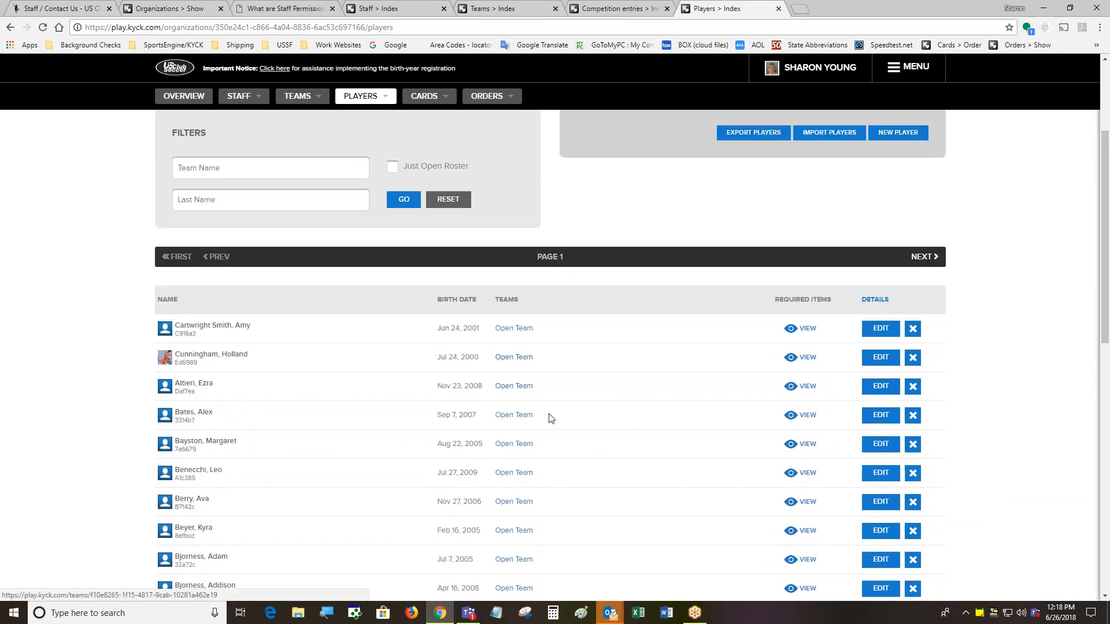
{"action": "scroll", "coordinate": [549, 420], "scroll_direction": "down", "scroll_amount": 3}
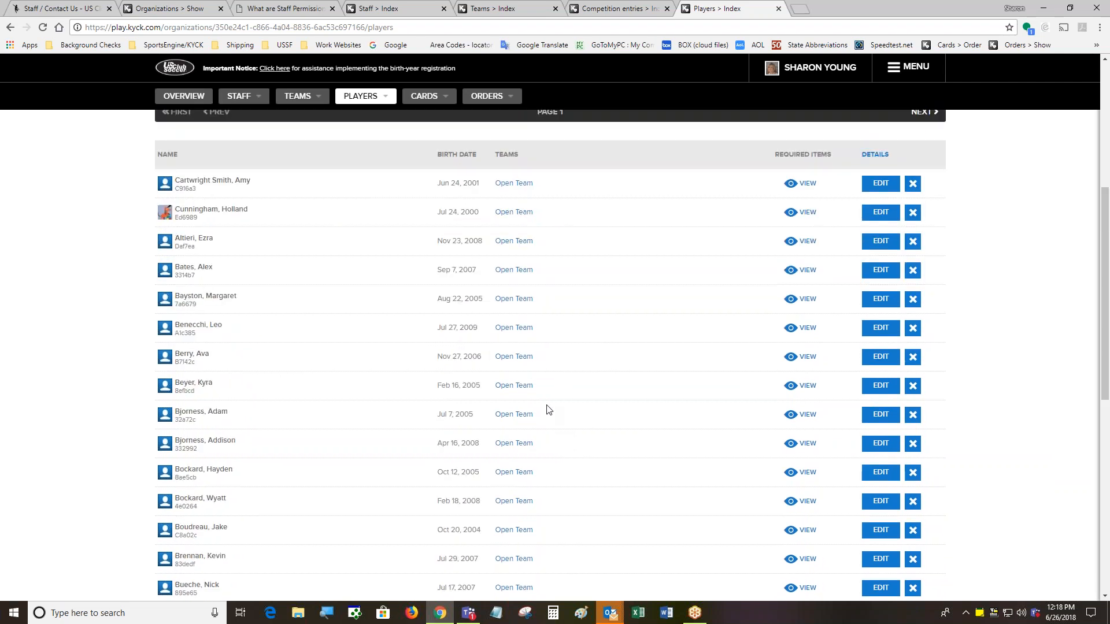
{"action": "scroll", "coordinate": [547, 409], "scroll_direction": "up", "scroll_amount": 3}
{"action": "left_click", "coordinate": [207, 229]}
{"action": "type", "text": "Boi"}
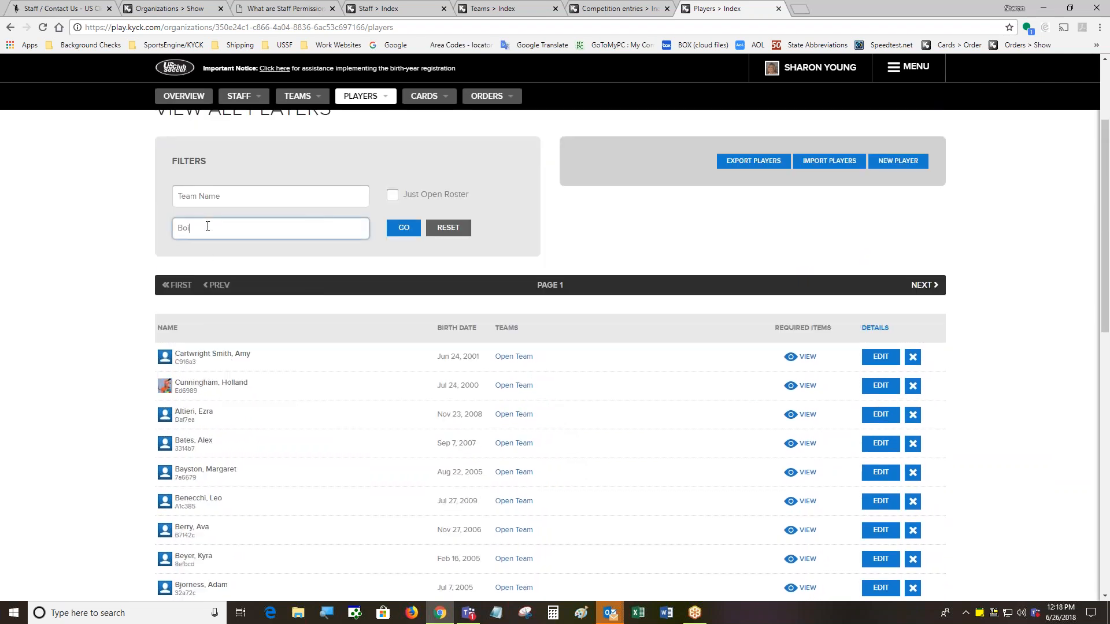
{"action": "type", "text": "sson"}
{"action": "key", "text": "Return"}
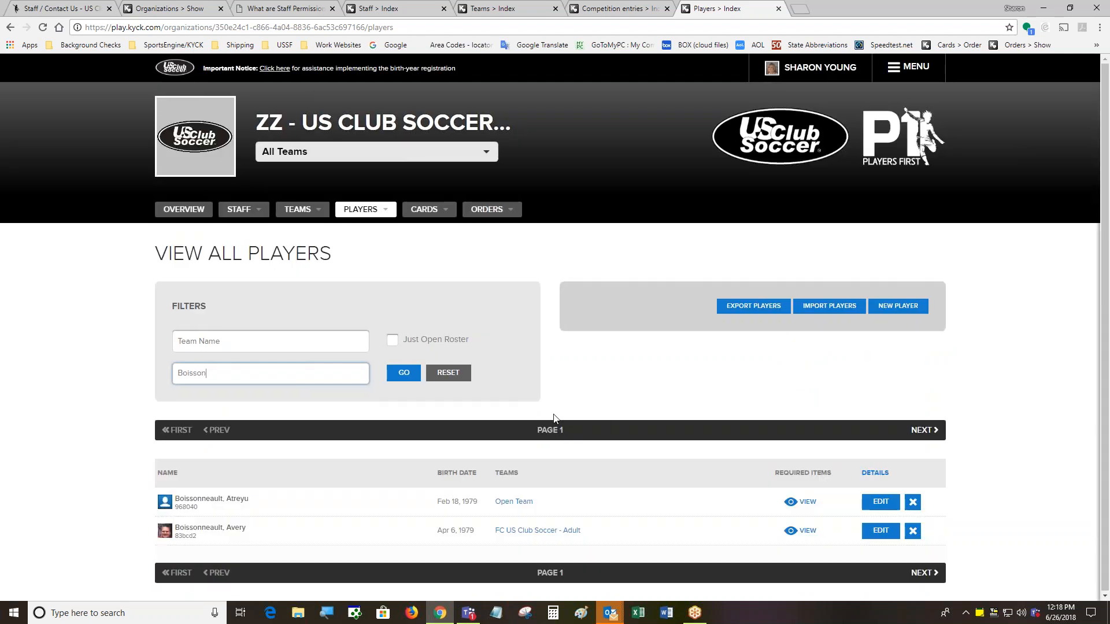
Open the FC US Club Soccer - Adult team page in a new tab, then return to the player list
{"action": "right_click", "coordinate": [525, 532]}
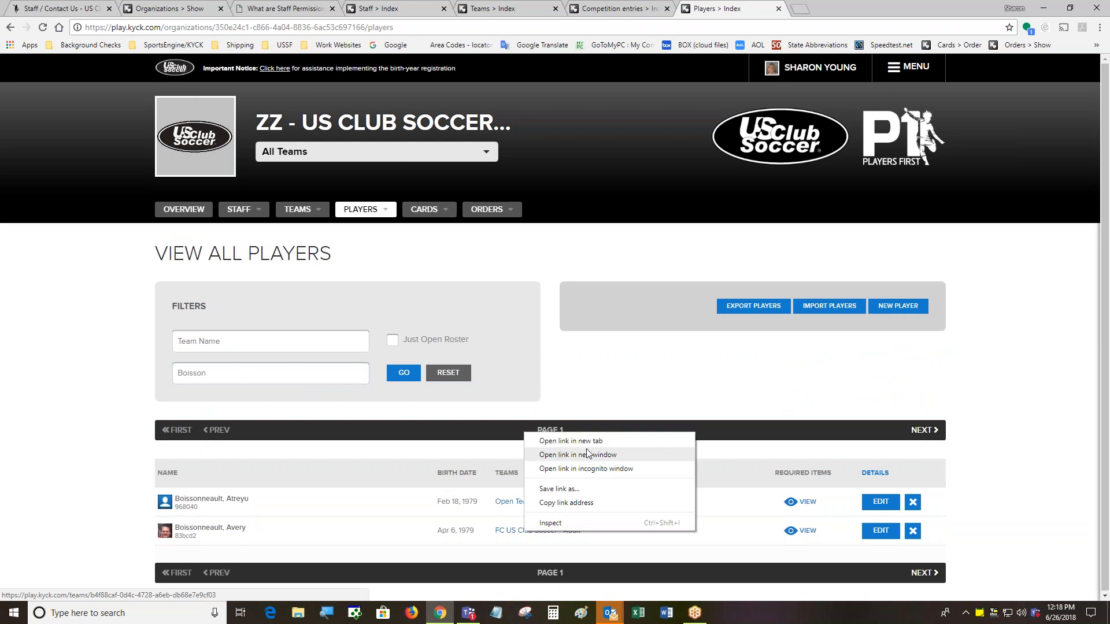
{"action": "left_click", "coordinate": [563, 438]}
{"action": "left_click", "coordinate": [816, 10]}
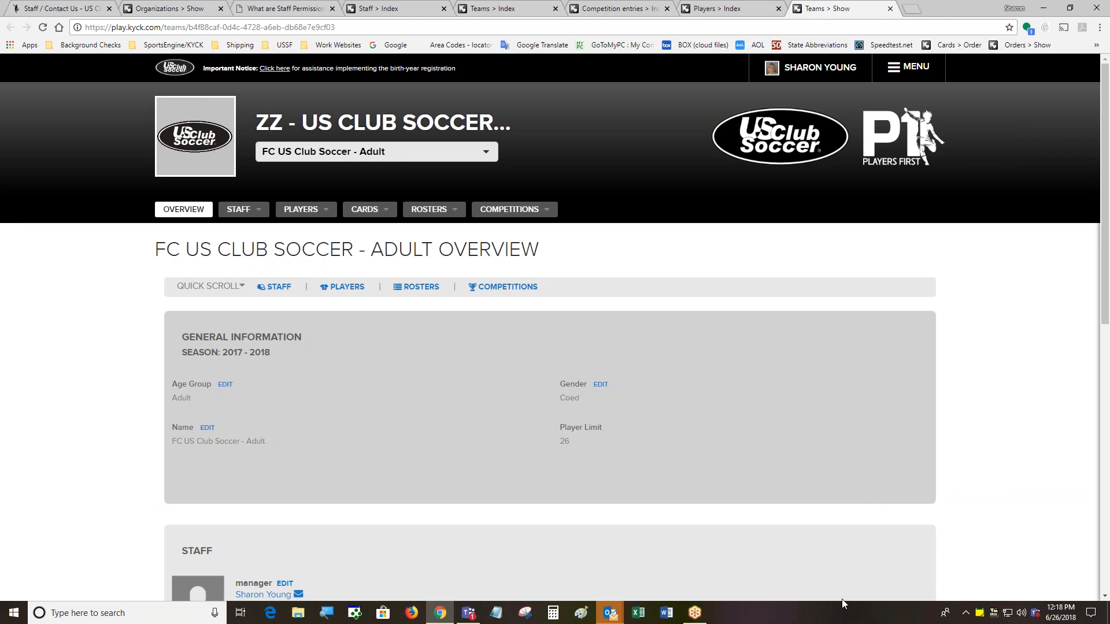
{"action": "left_click", "coordinate": [730, 13]}
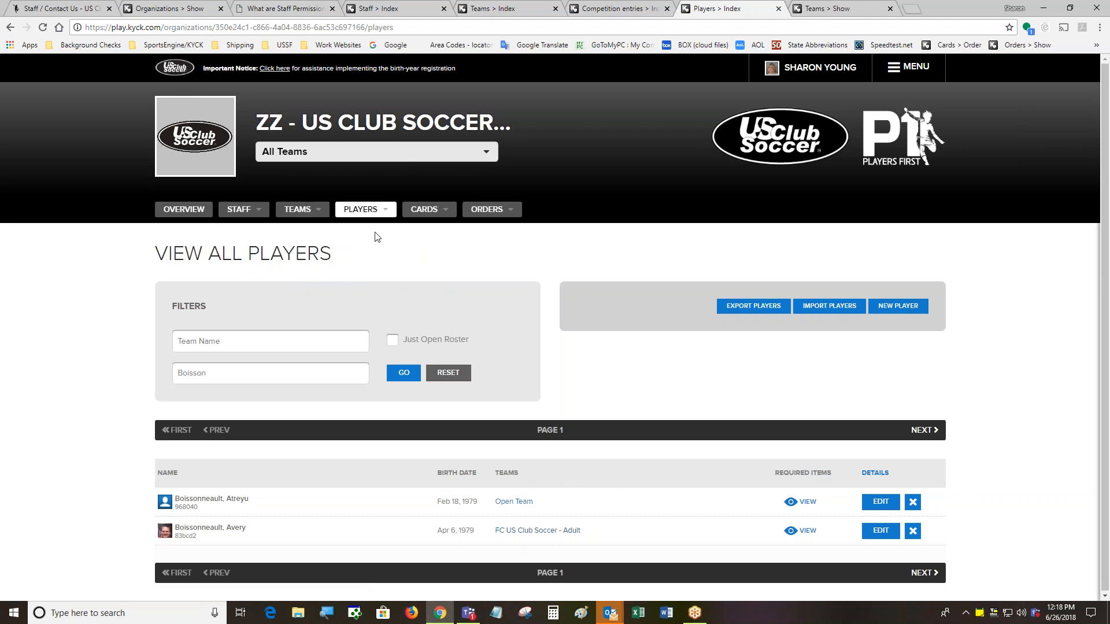
Go to Cards > Request Cards and scroll the players' card request statuses
{"action": "mouse_move", "coordinate": [421, 212]}
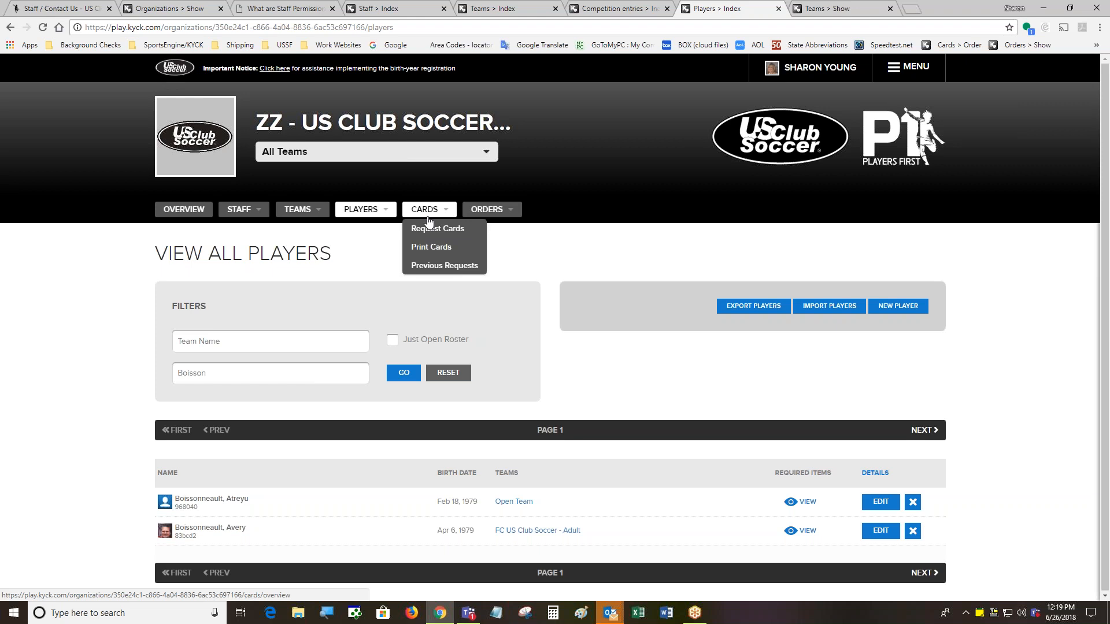
{"action": "left_click", "coordinate": [436, 230]}
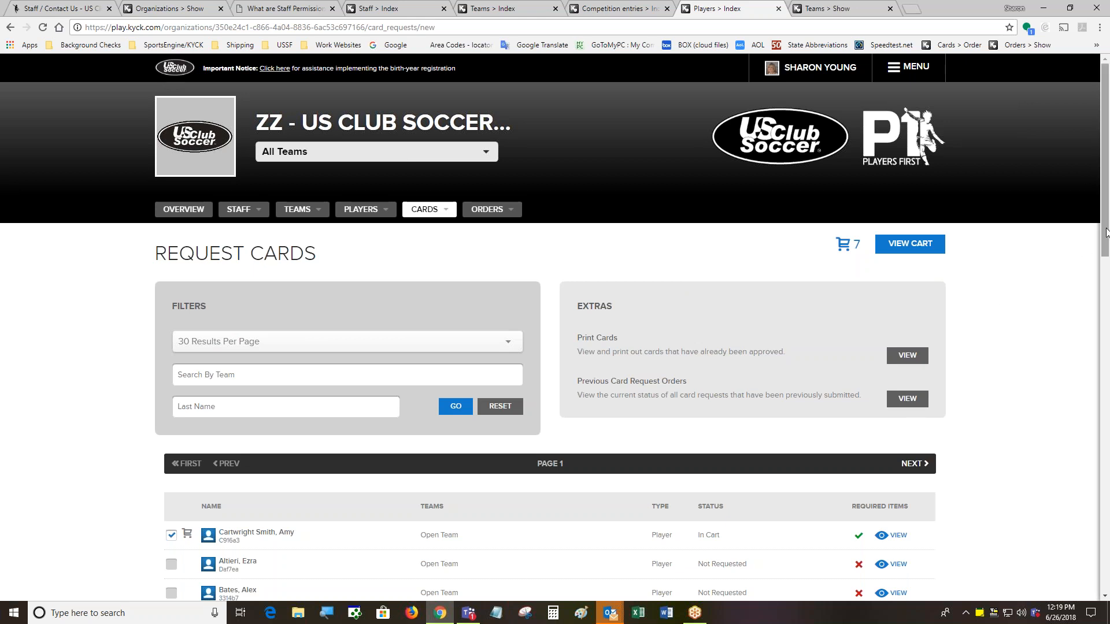
{"action": "mouse_move", "coordinate": [1106, 232]}
{"action": "left_mouse_down"}
{"action": "mouse_move", "coordinate": [1105, 387]}
{"action": "mouse_move", "coordinate": [1097, 248]}
{"action": "left_mouse_up"}
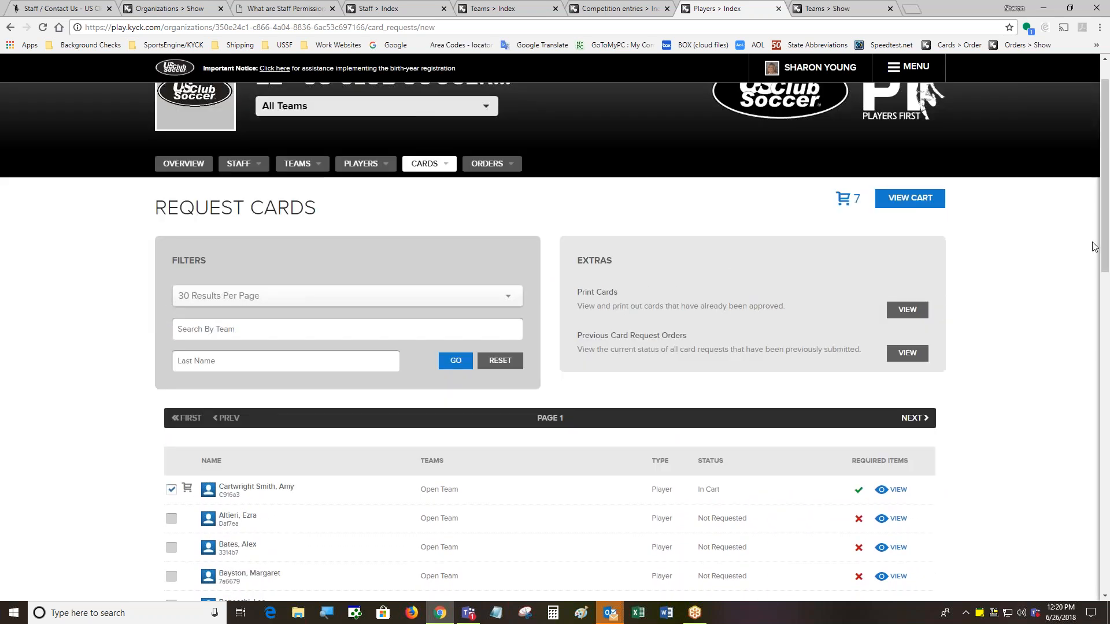
{"action": "scroll", "coordinate": [1095, 247], "scroll_direction": "up", "scroll_amount": 1}
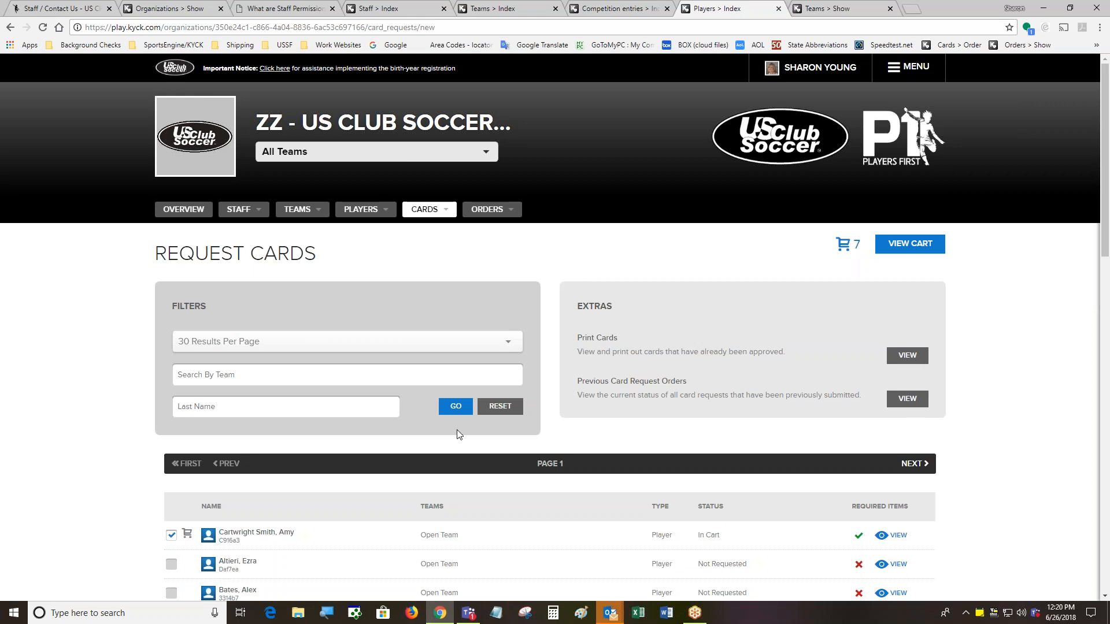
{"action": "scroll", "coordinate": [245, 523], "scroll_direction": "down", "scroll_amount": 10}
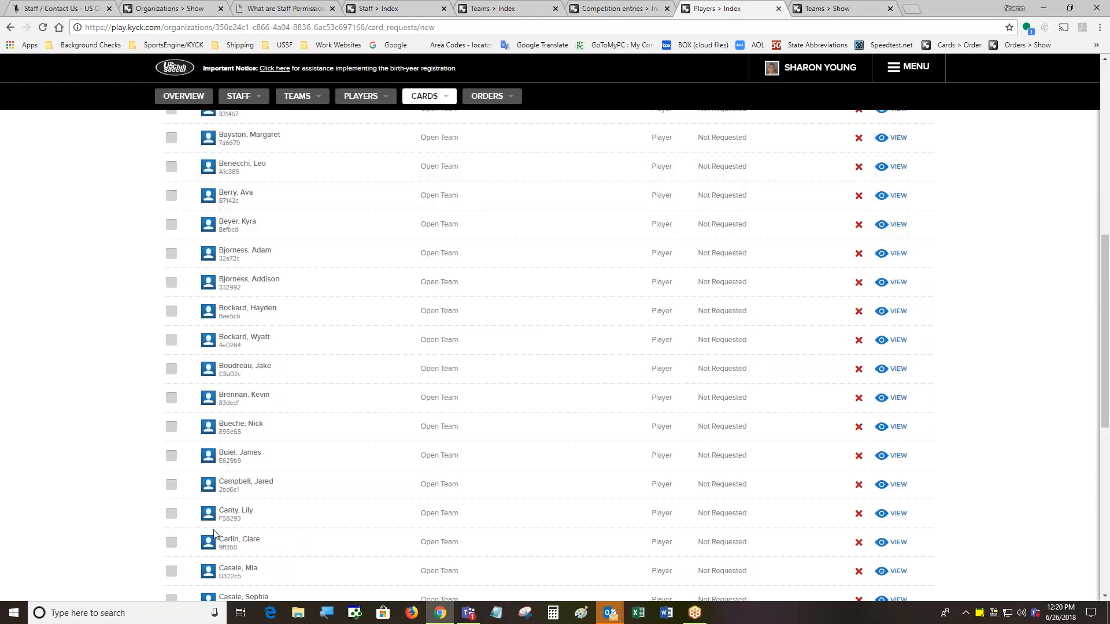
Show page 2 of the card request list, then filter it by last name 'Boiss'
{"action": "scroll", "coordinate": [213, 532], "scroll_direction": "up", "scroll_amount": 15}
{"action": "left_click", "coordinate": [924, 358]}
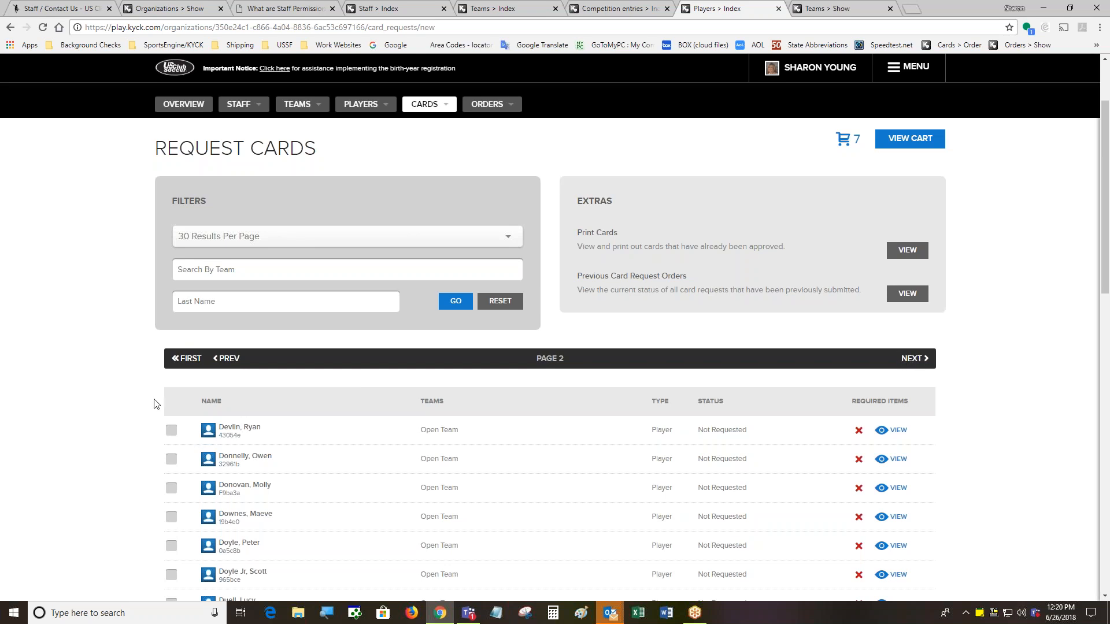
{"action": "left_click", "coordinate": [254, 293]}
{"action": "type", "text": "Boiss"}
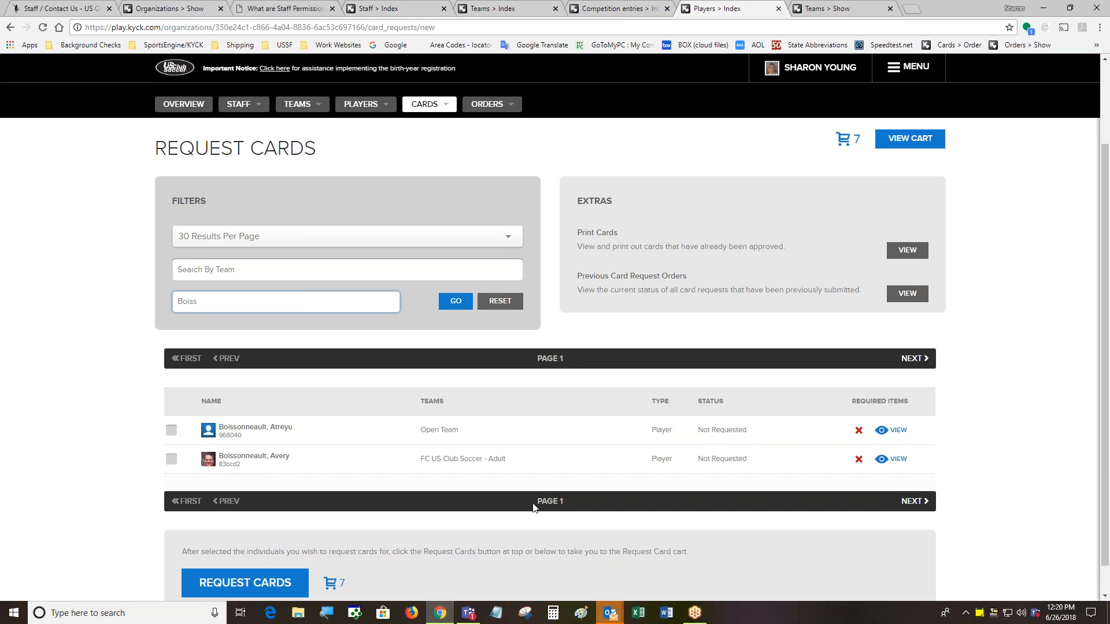
{"action": "scroll", "coordinate": [532, 507], "scroll_direction": "up", "scroll_amount": 3}
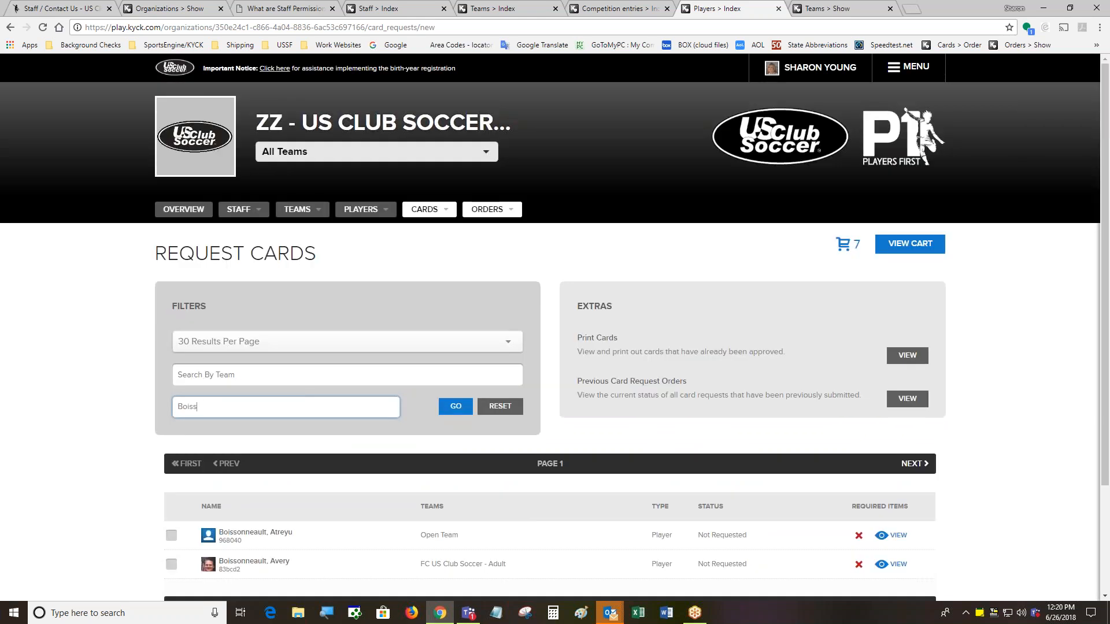
Open Cards > Print Cards and scroll the list of approved cards
{"action": "left_click", "coordinate": [424, 218]}
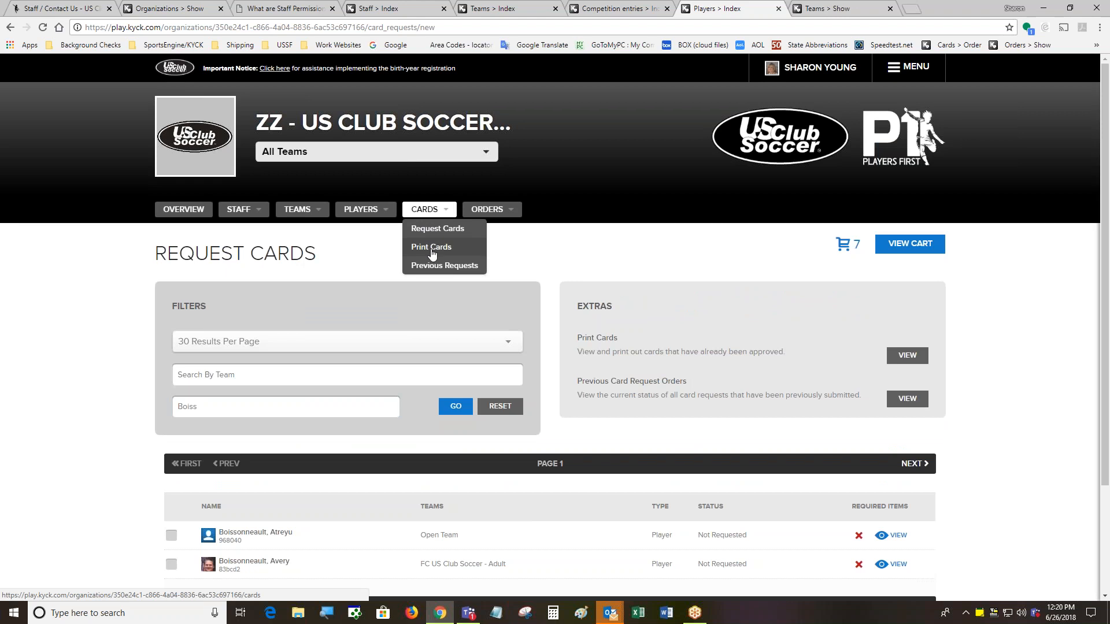
{"action": "left_click", "coordinate": [432, 246]}
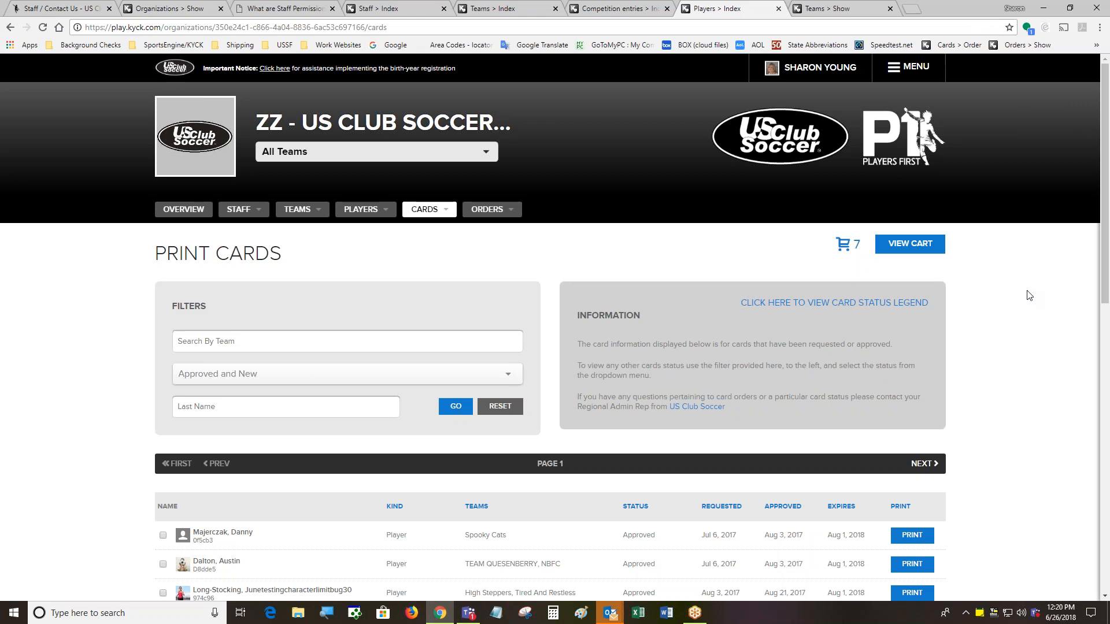
{"action": "scroll", "coordinate": [1105, 252], "scroll_direction": "down", "scroll_amount": 6}
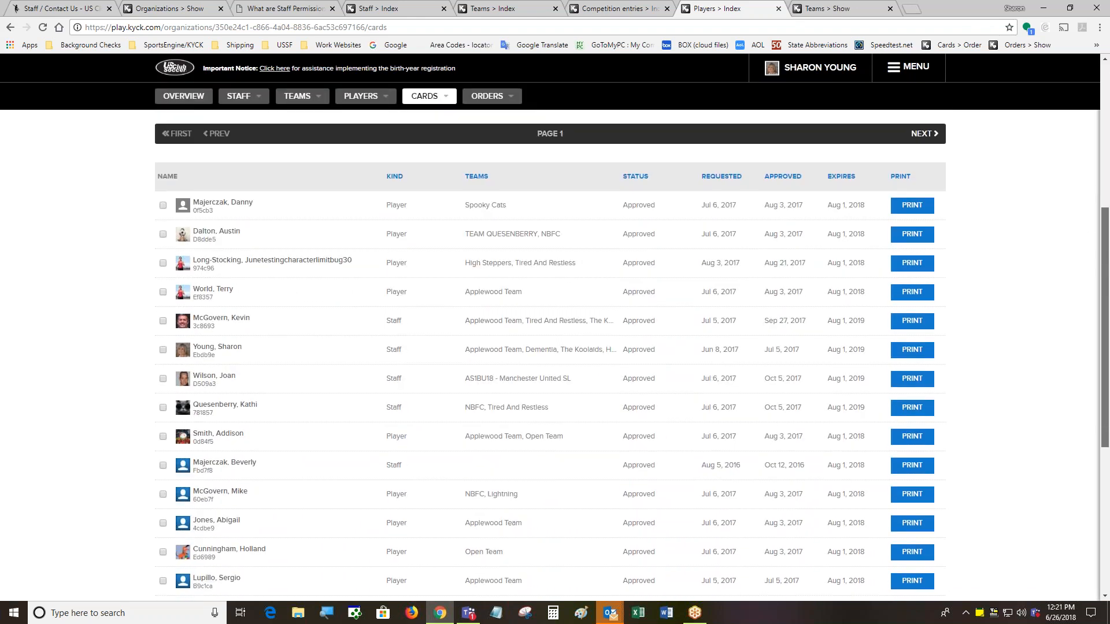
{"action": "left_click_drag", "start_coordinate": [1105, 396], "coordinate": [1105, 399]}
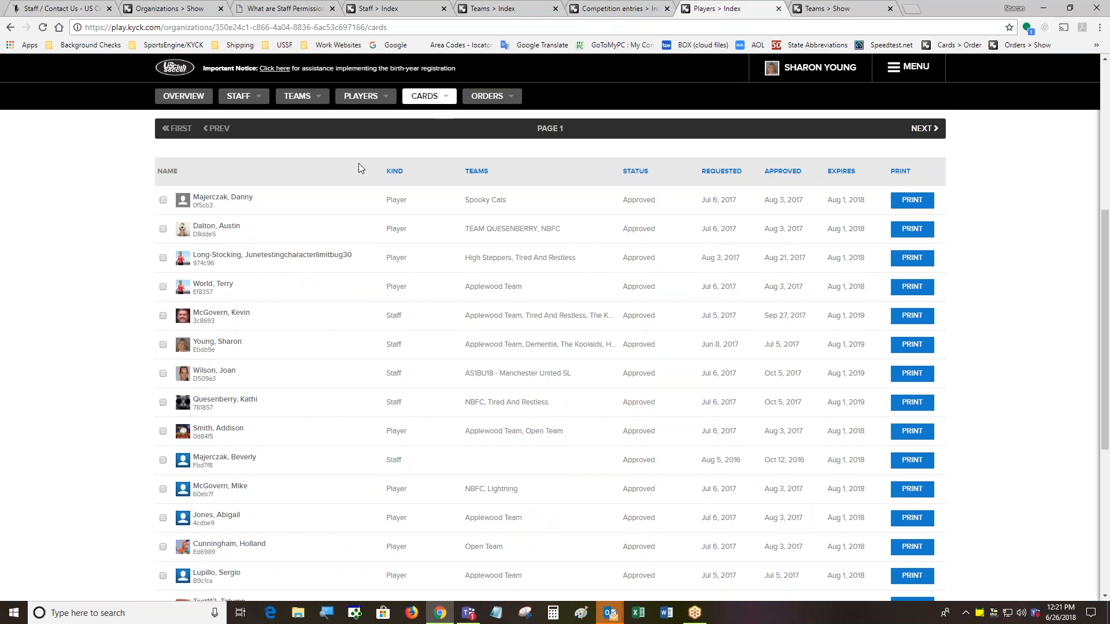
Sort the cards by the Kind column in reverse so Staff cards come first
{"action": "left_click", "coordinate": [395, 174]}
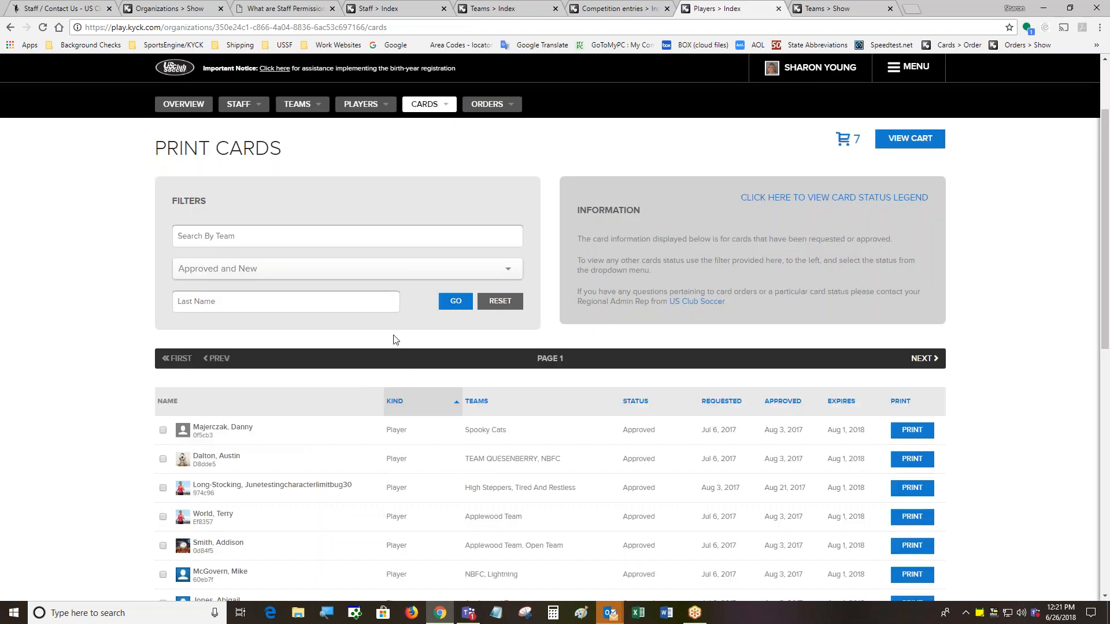
{"action": "scroll", "coordinate": [396, 371], "scroll_direction": "down", "scroll_amount": 2}
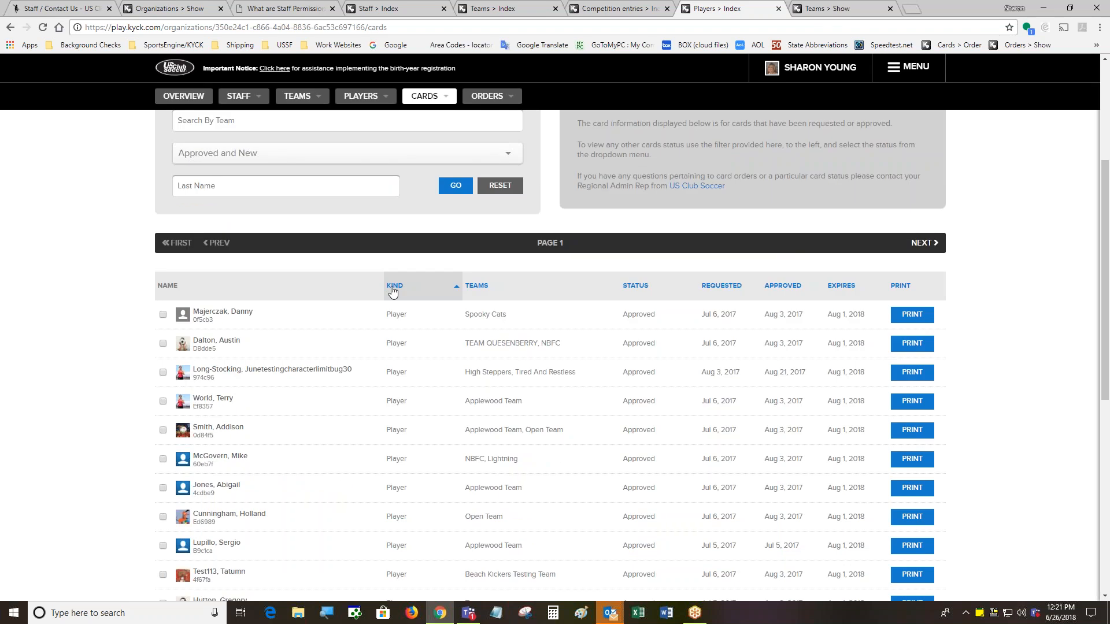
{"action": "left_click", "coordinate": [393, 287]}
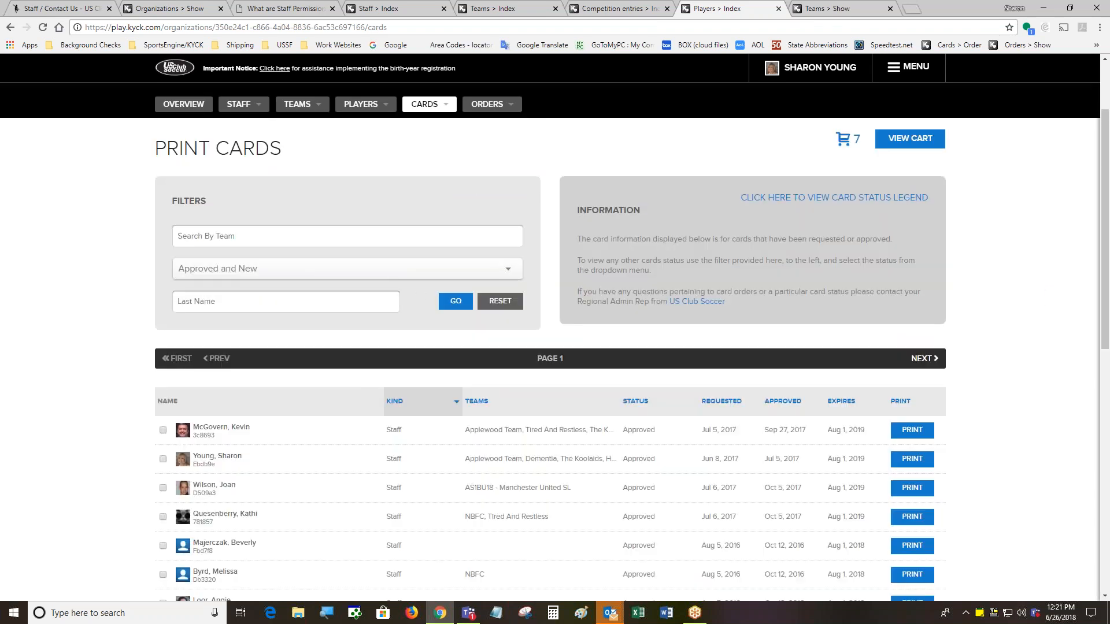
{"action": "left_click_drag", "start_coordinate": [1105, 256], "coordinate": [1105, 381]}
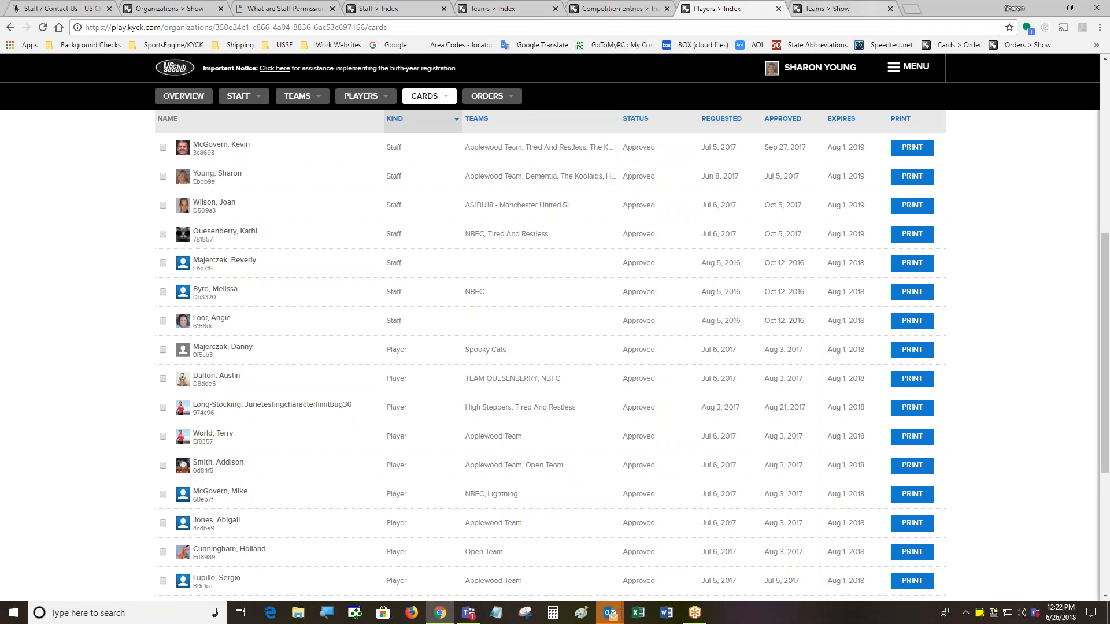
Close the four leftover KYCK tabs: Organizations, staff permissions, Staff and Teams pages
{"action": "left_click", "coordinate": [220, 9]}
{"action": "left_click", "coordinate": [220, 9]}
{"action": "left_click", "coordinate": [220, 9]}
{"action": "left_click", "coordinate": [220, 9]}
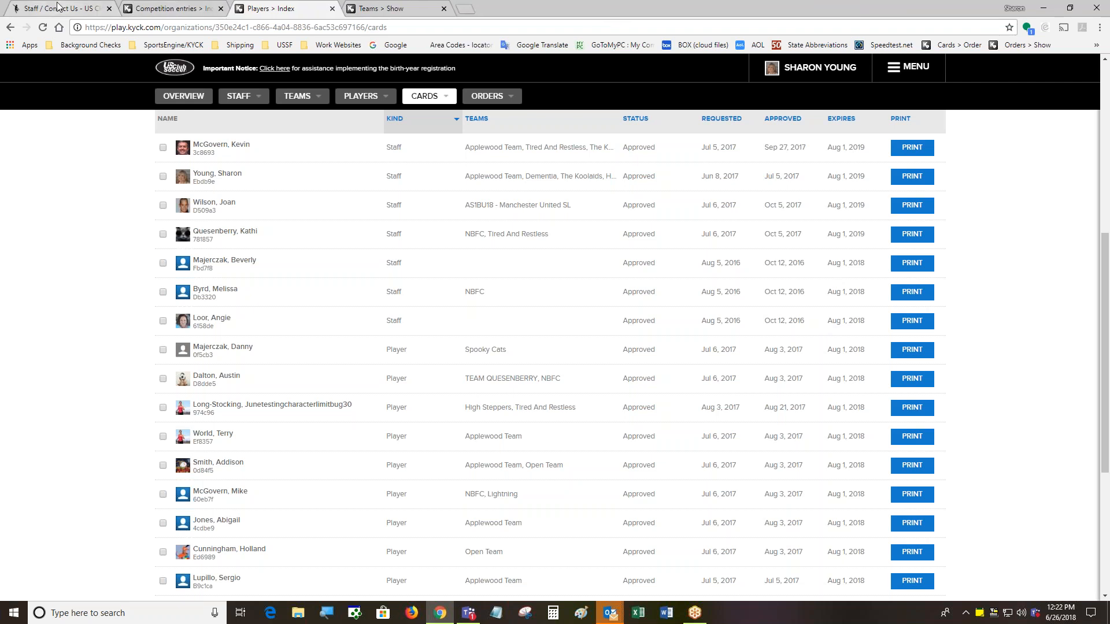
From the US Club Soccer site, open Resources > Background Screening, then the Staff Tracking page
{"action": "left_click", "coordinate": [100, 11]}
{"action": "mouse_move", "coordinate": [701, 148]}
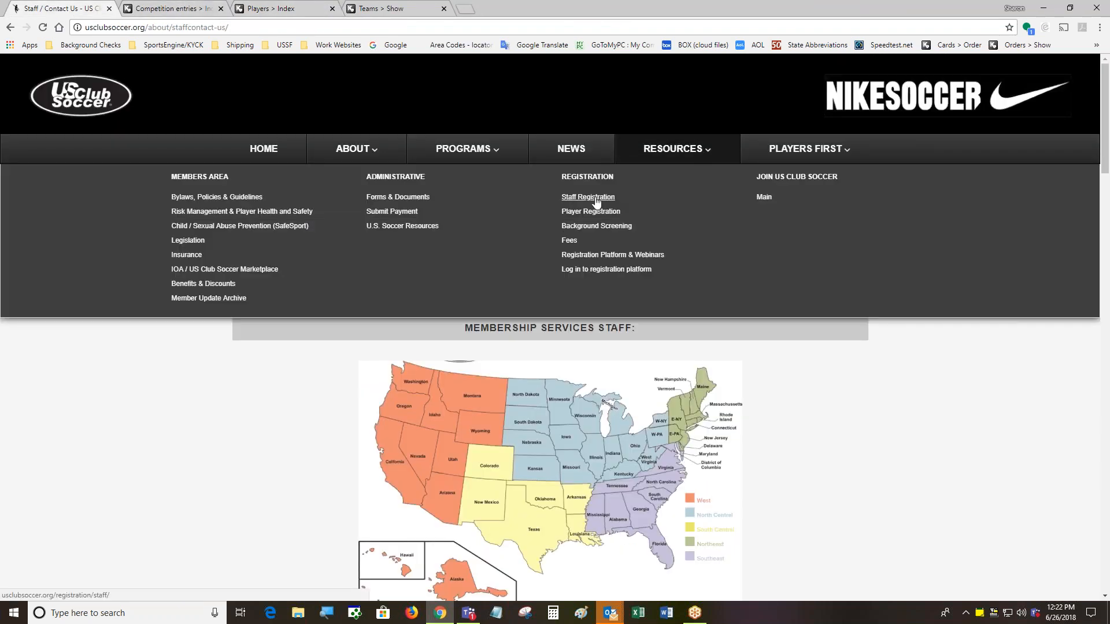
{"action": "left_click", "coordinate": [597, 230]}
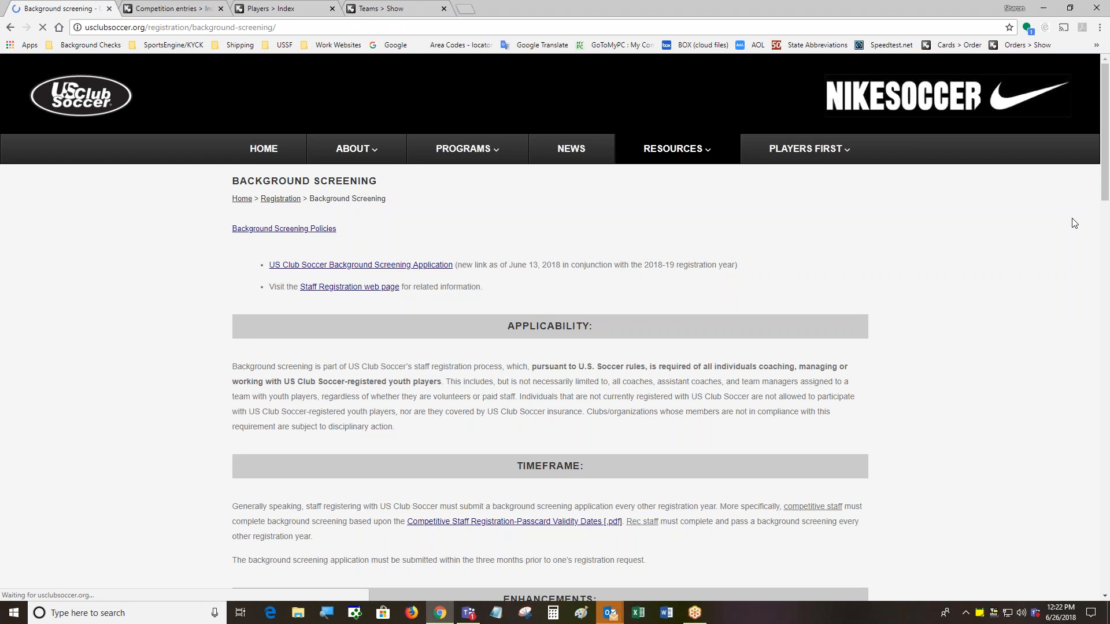
{"action": "left_click_drag", "start_coordinate": [1107, 178], "coordinate": [1107, 380]}
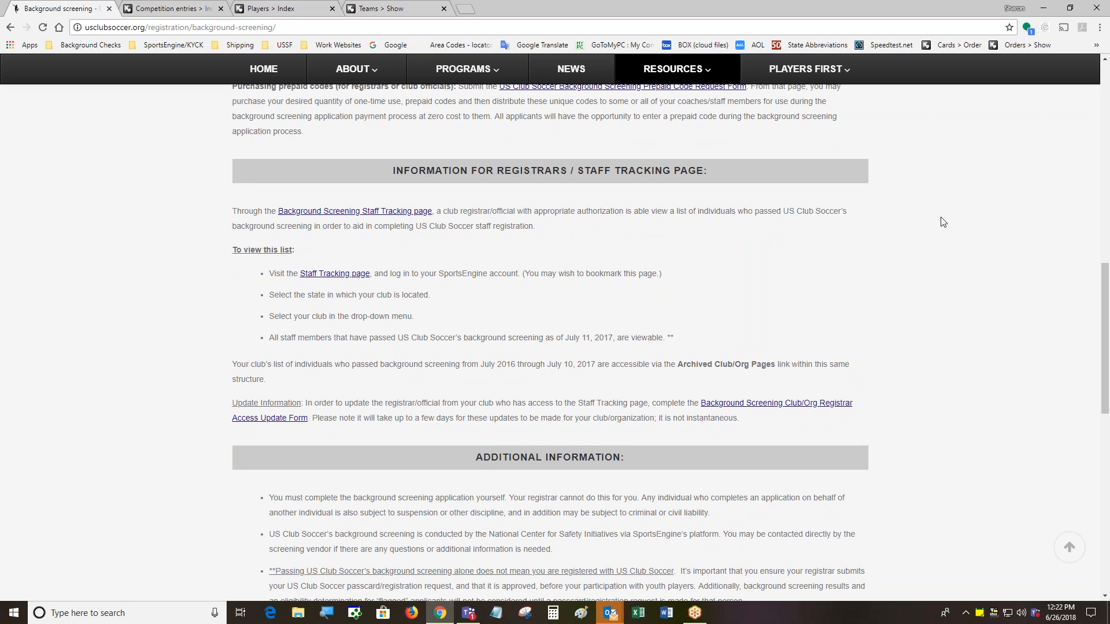
{"action": "left_click", "coordinate": [363, 215]}
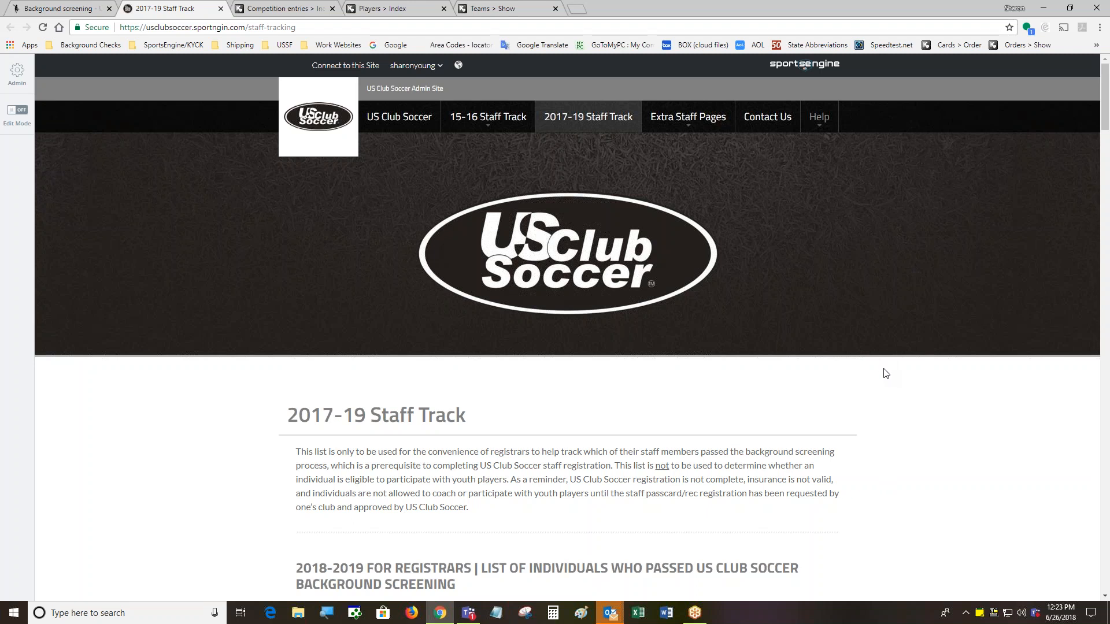
Pick SC from a Club State dropdown on the Staff Track page
{"action": "scroll", "coordinate": [885, 372], "scroll_direction": "down", "scroll_amount": 4}
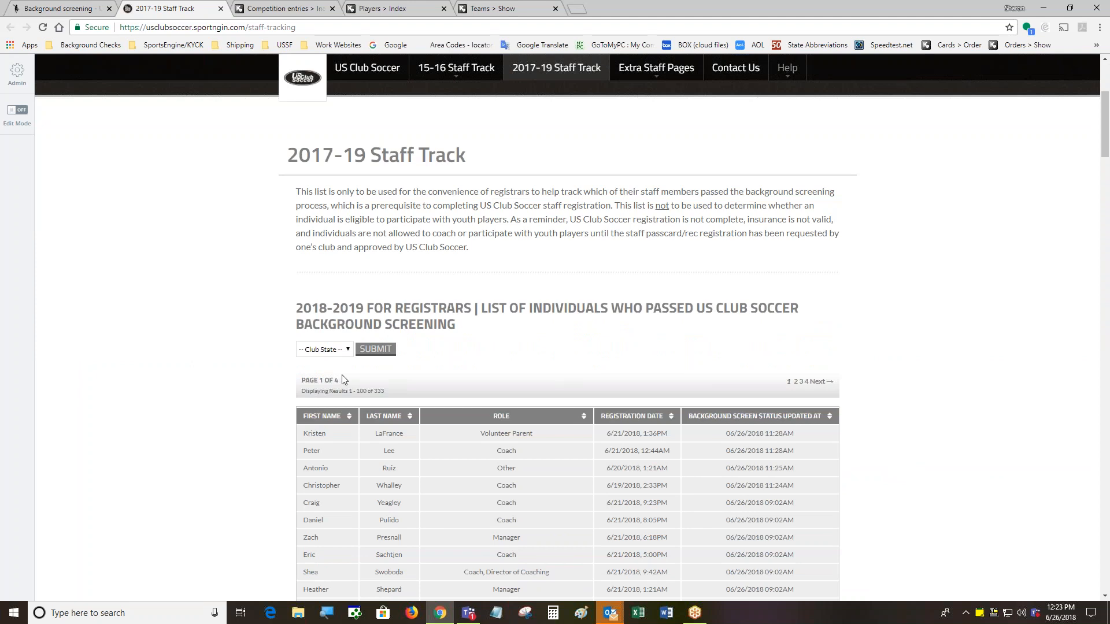
{"action": "left_click", "coordinate": [347, 351]}
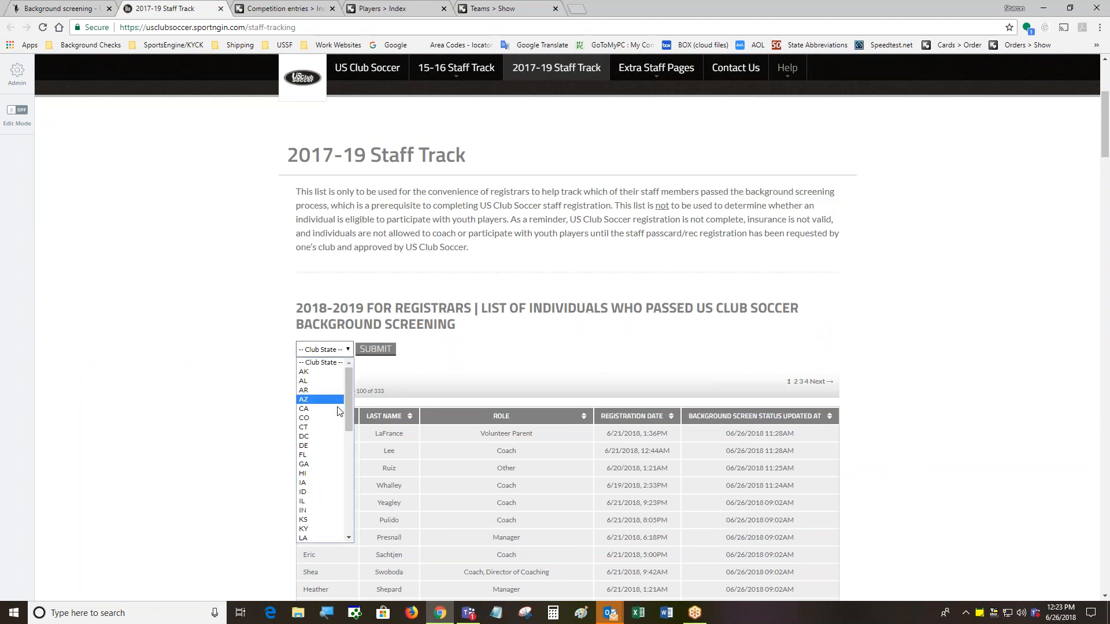
{"action": "left_click_drag", "start_coordinate": [349, 412], "coordinate": [351, 500]}
{"action": "left_click", "coordinate": [323, 481]}
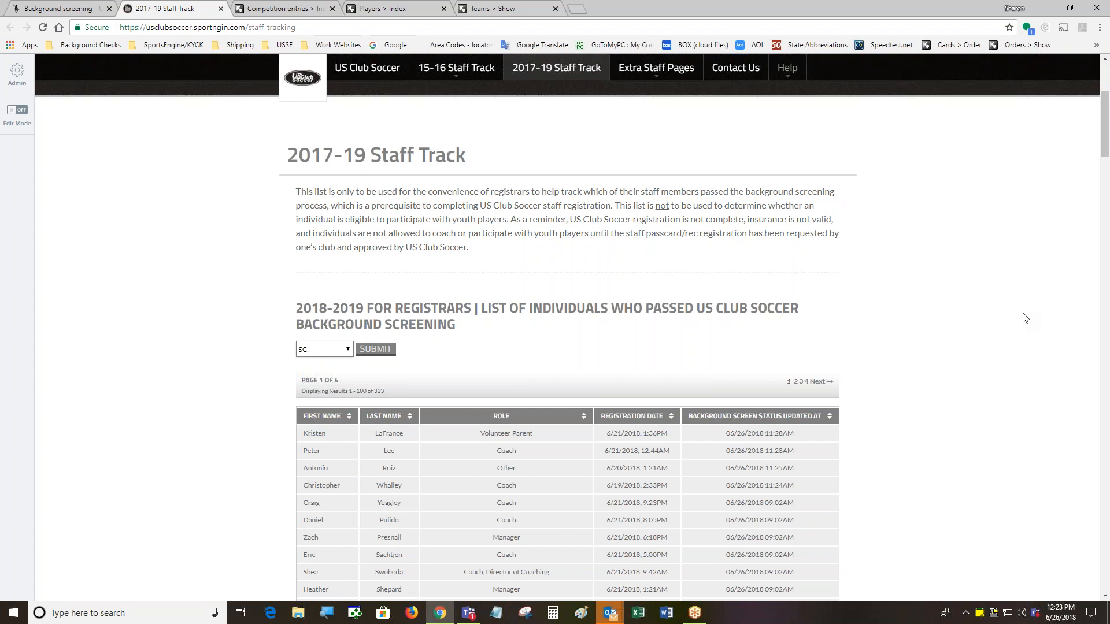
{"action": "left_click_drag", "start_coordinate": [1105, 152], "coordinate": [1105, 169]}
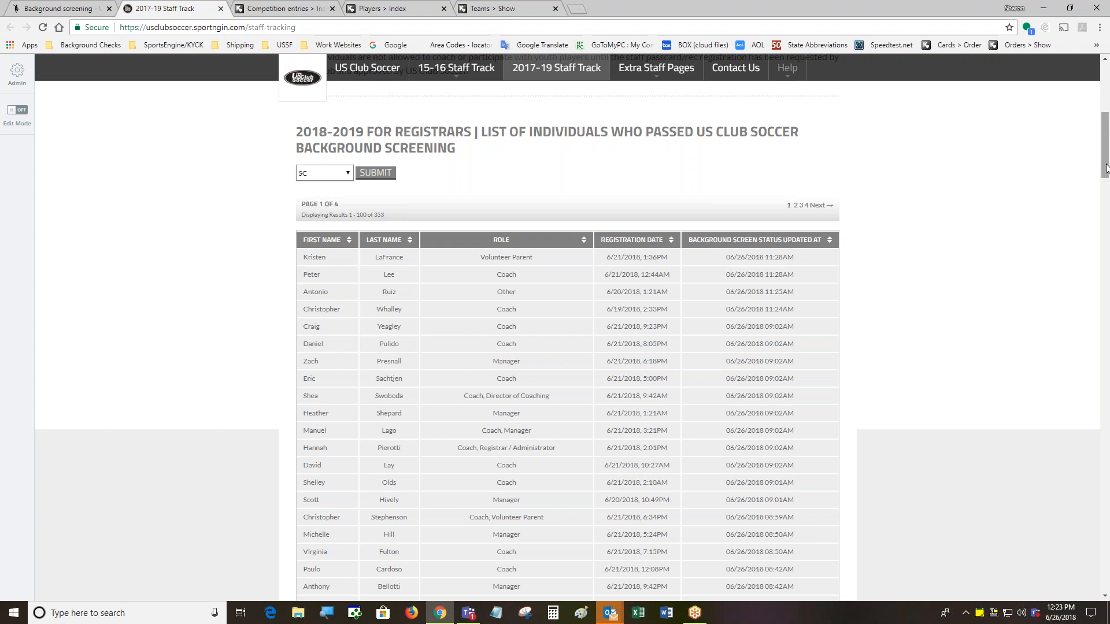
{"action": "left_click_drag", "start_coordinate": [1105, 166], "coordinate": [1104, 397]}
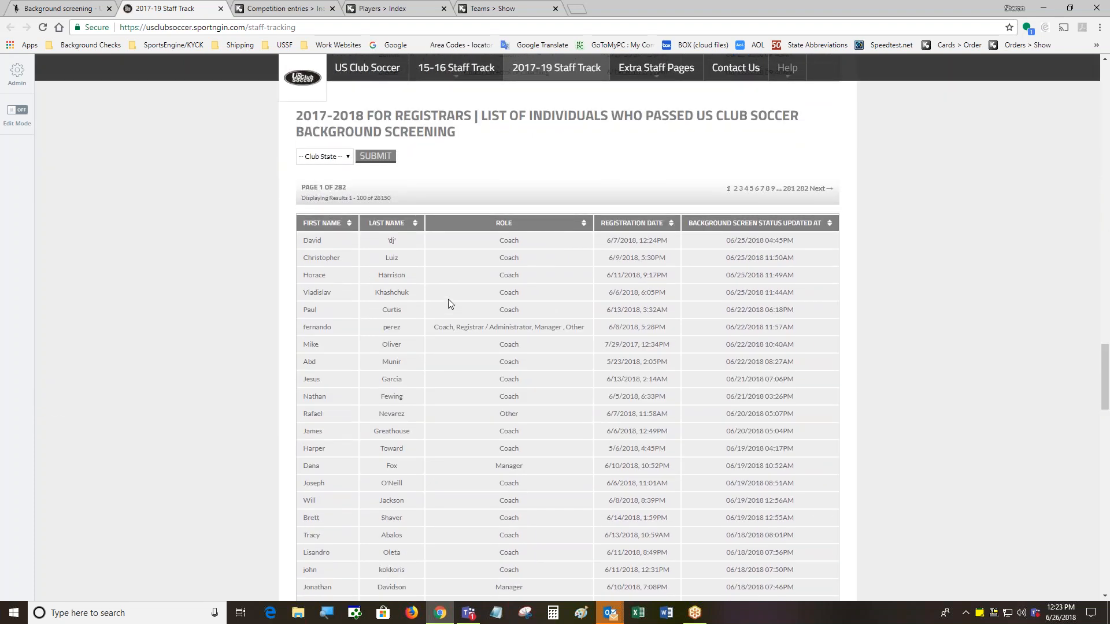
Set the 2017-2018 list to state SC and club ZZ - US Club Soccer, and submit
{"action": "left_click", "coordinate": [346, 158]}
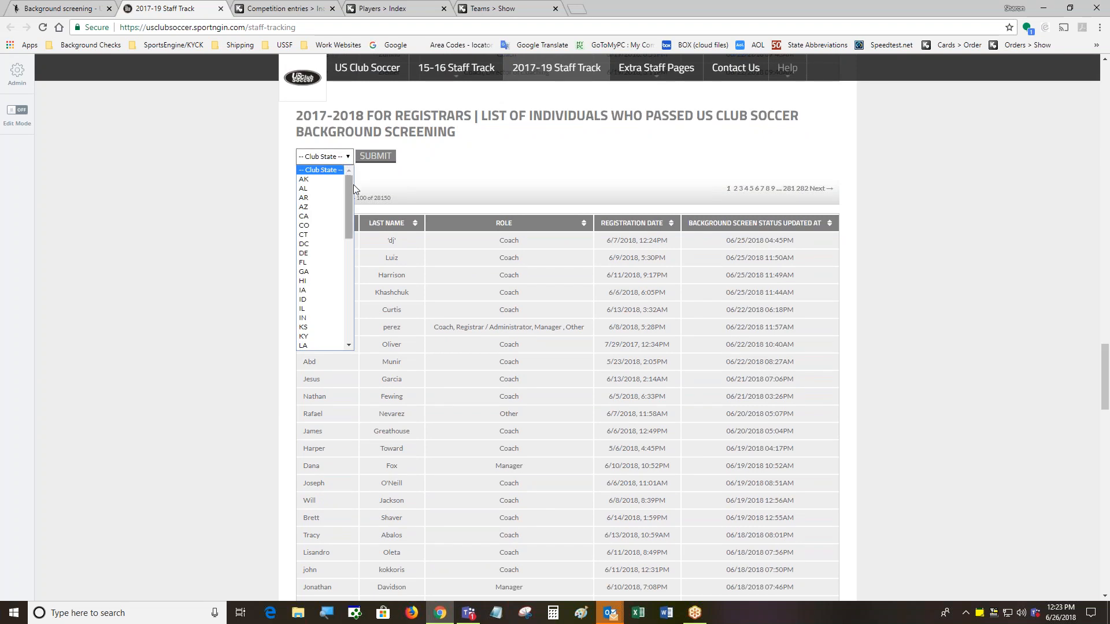
{"action": "left_click_drag", "start_coordinate": [348, 200], "coordinate": [346, 284]}
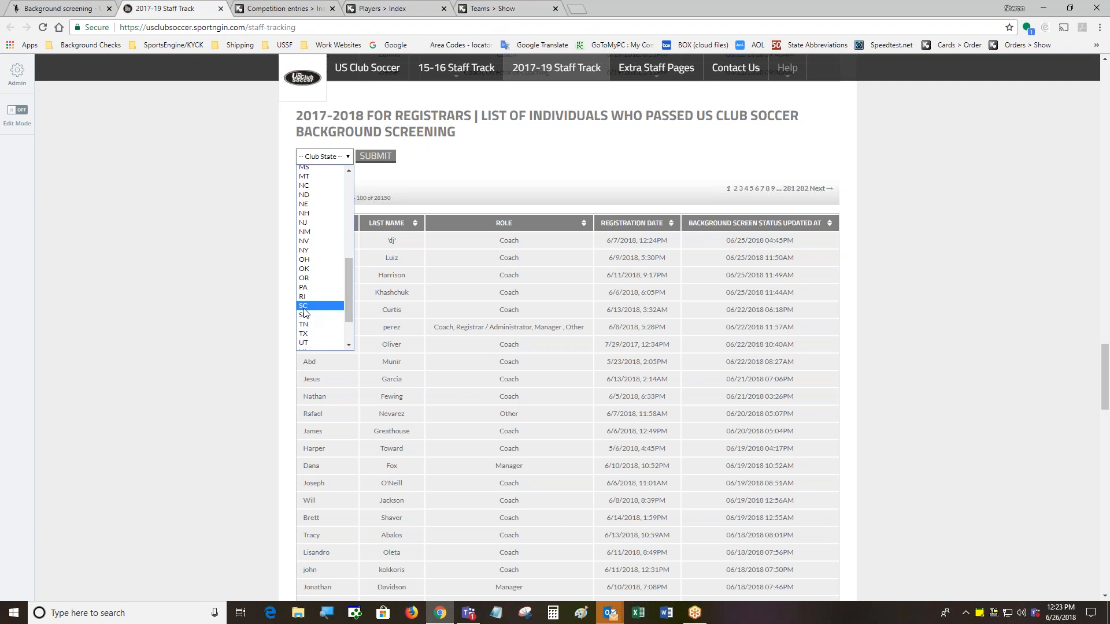
{"action": "left_click", "coordinate": [305, 308]}
{"action": "left_click", "coordinate": [458, 160]}
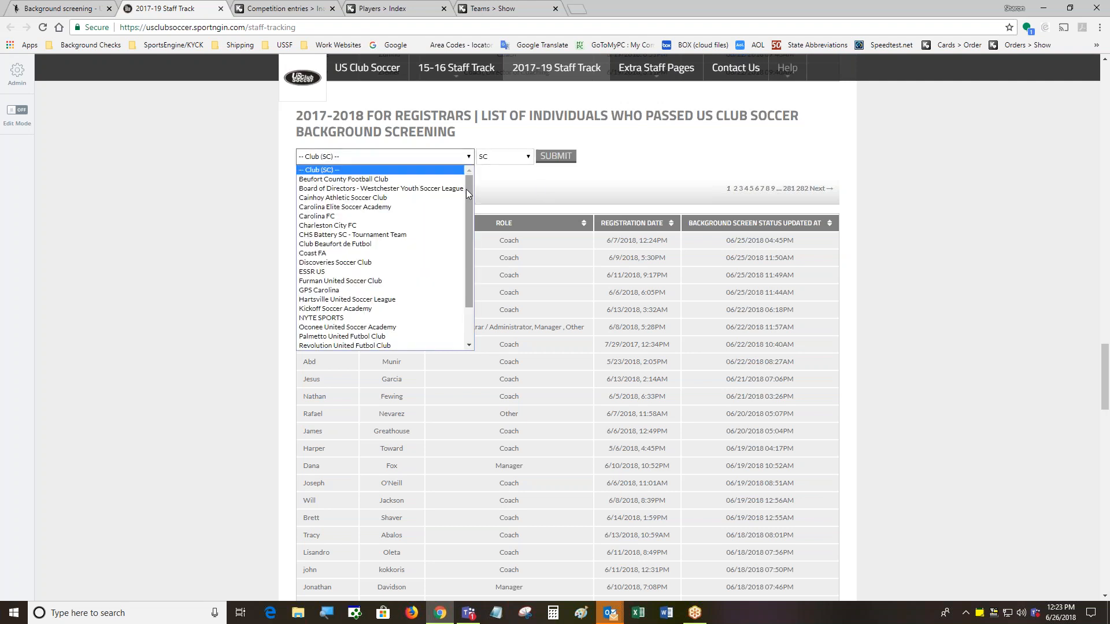
{"action": "left_click_drag", "start_coordinate": [466, 189], "coordinate": [470, 260]}
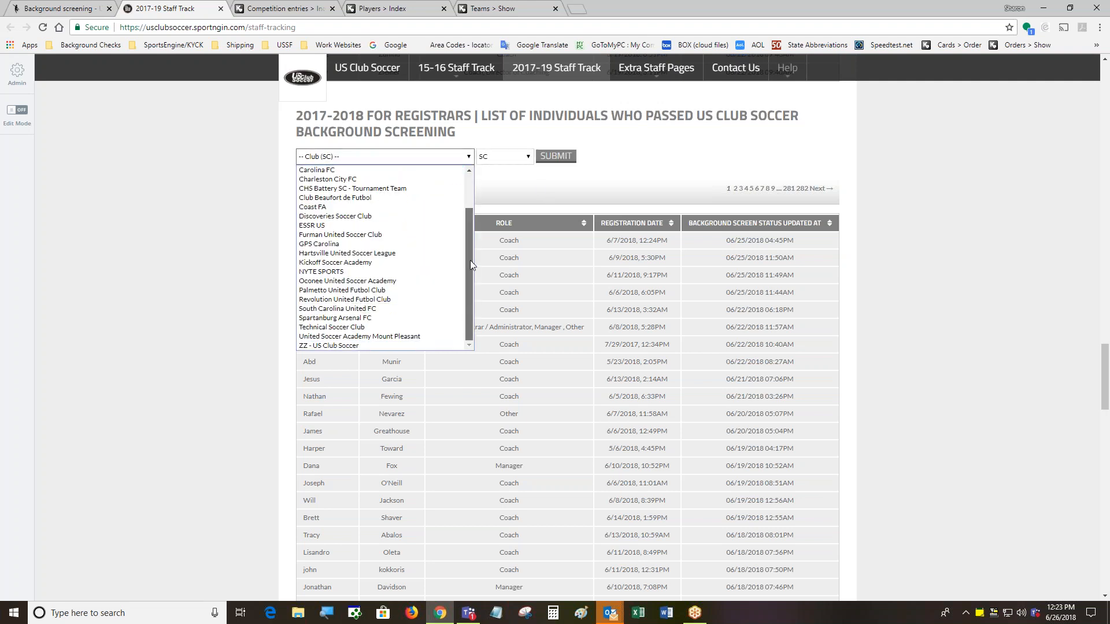
{"action": "left_click", "coordinate": [362, 345]}
{"action": "left_click", "coordinate": [556, 156]}
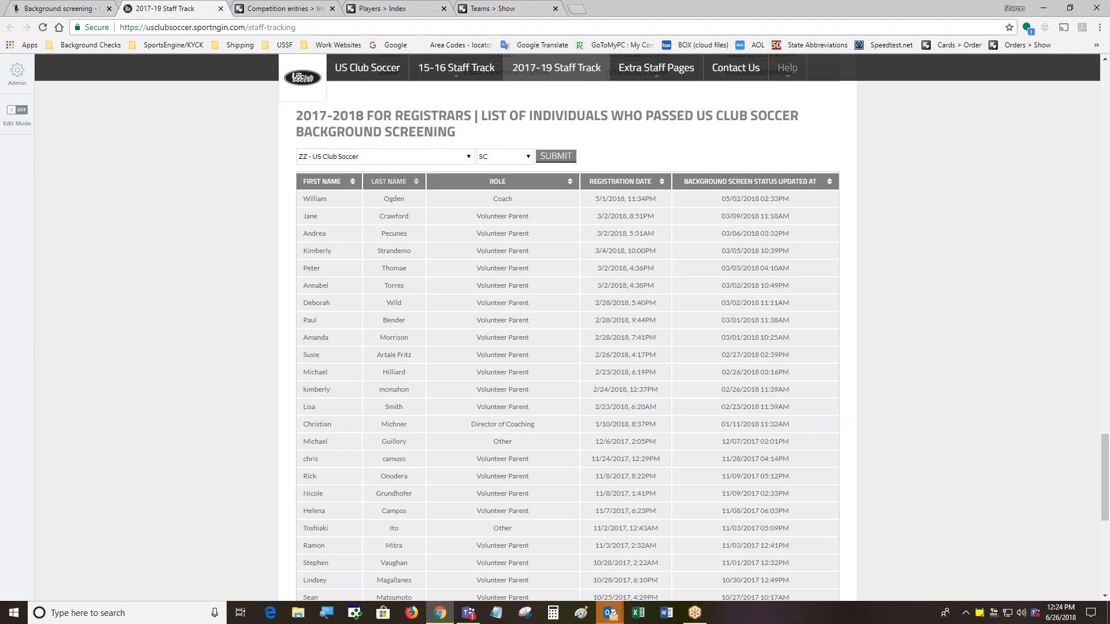
Sort the 2017-2018 registrants by last name, A to Z
{"action": "left_click", "coordinate": [392, 183]}
{"action": "left_click", "coordinate": [391, 184]}
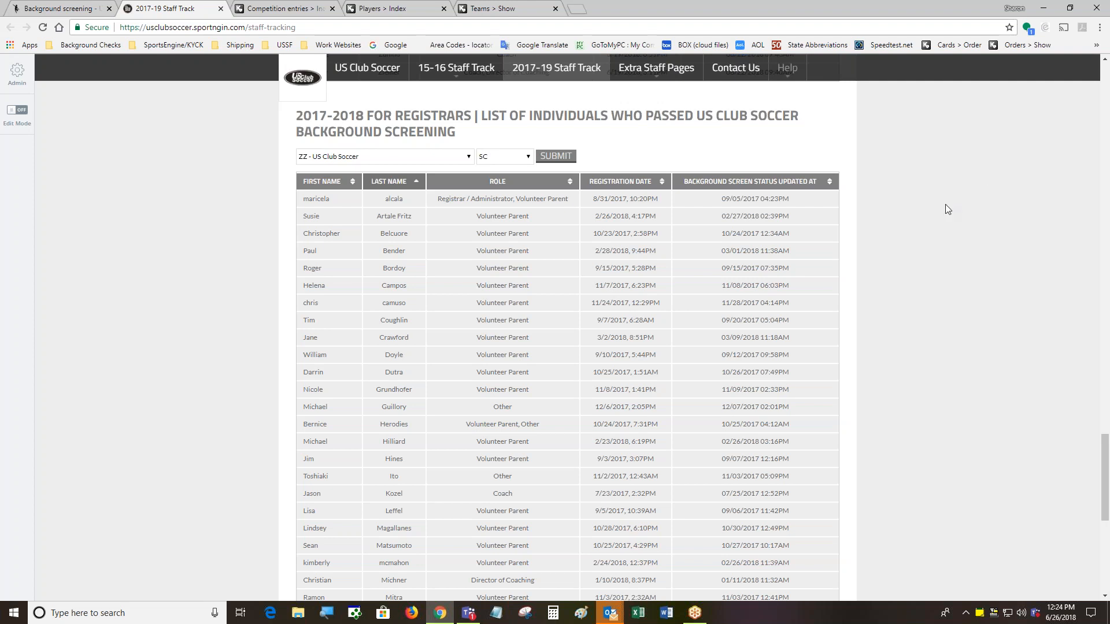
{"action": "scroll", "coordinate": [945, 203], "scroll_direction": "up", "scroll_amount": 15}
{"action": "scroll", "coordinate": [963, 192], "scroll_direction": "up", "scroll_amount": 20}
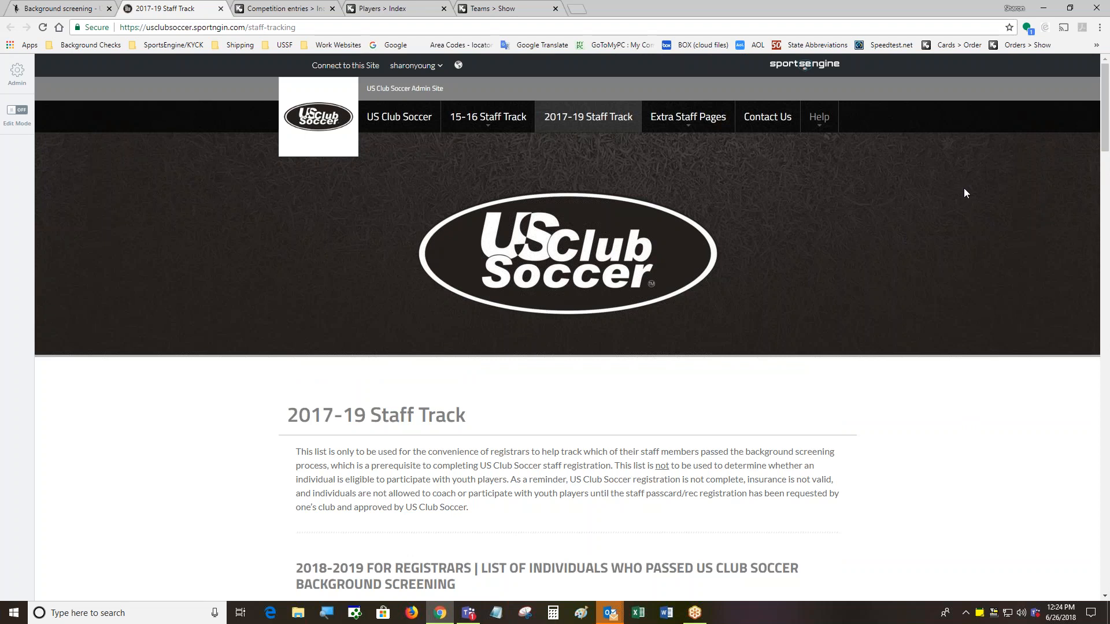
Set the 2018-2019 list's club to ZZ - US Club Soccer and submit, which returns no results
{"action": "scroll", "coordinate": [966, 193], "scroll_direction": "down", "scroll_amount": 4}
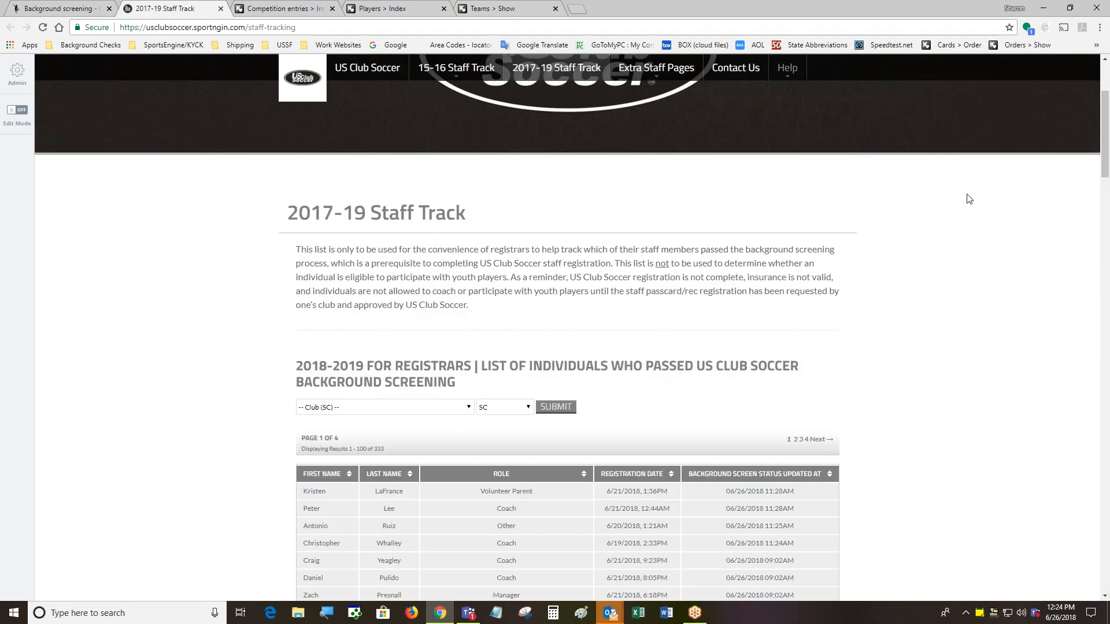
{"action": "left_click", "coordinate": [459, 409]}
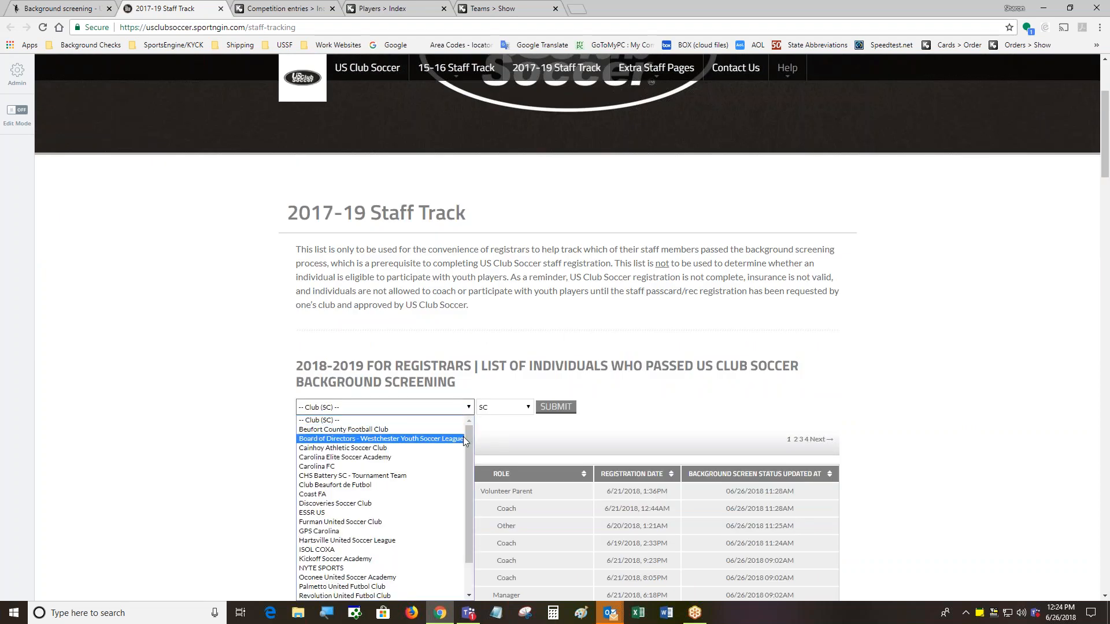
{"action": "left_click_drag", "start_coordinate": [469, 449], "coordinate": [472, 511]}
{"action": "left_click", "coordinate": [330, 596]}
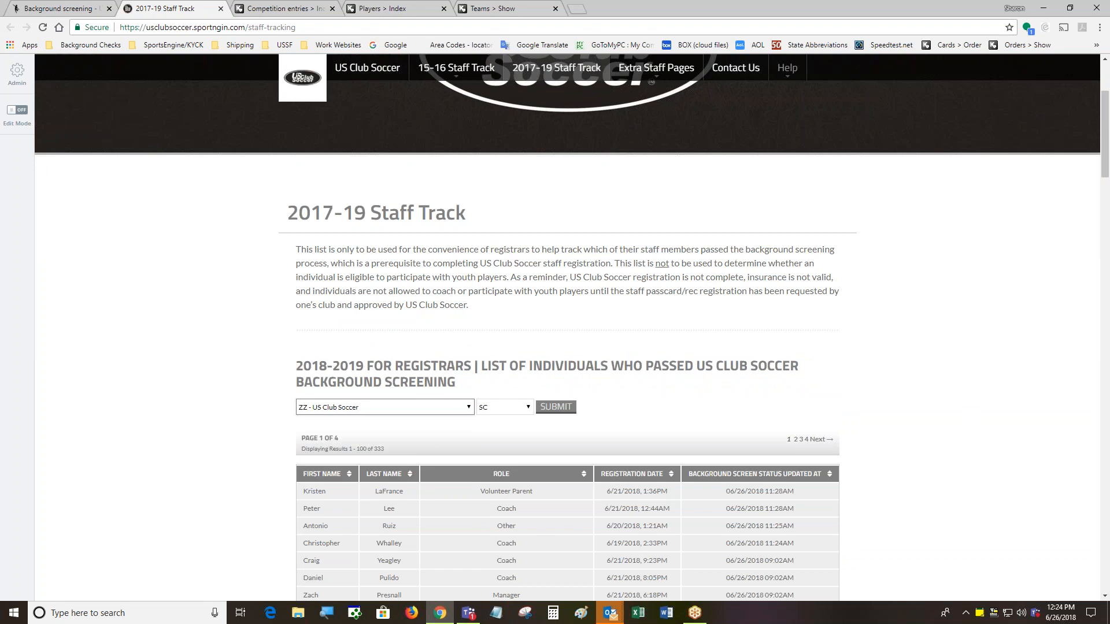
{"action": "left_click", "coordinate": [555, 407]}
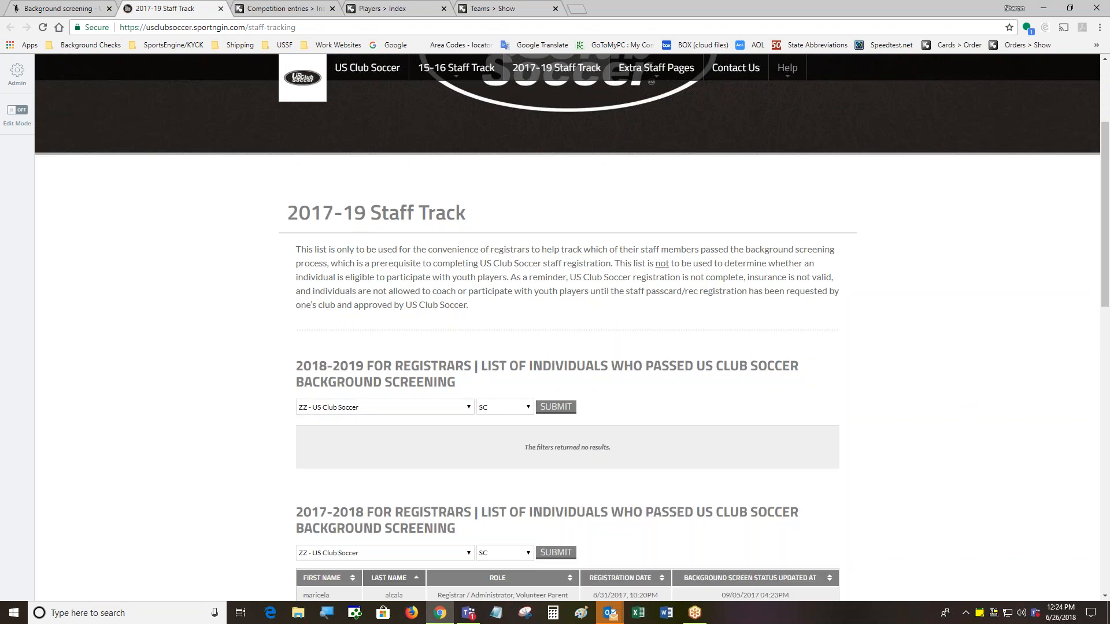
{"action": "scroll", "coordinate": [1006, 355], "scroll_direction": "down", "scroll_amount": 2}
{"action": "scroll", "coordinate": [1006, 356], "scroll_direction": "down", "scroll_amount": 3}
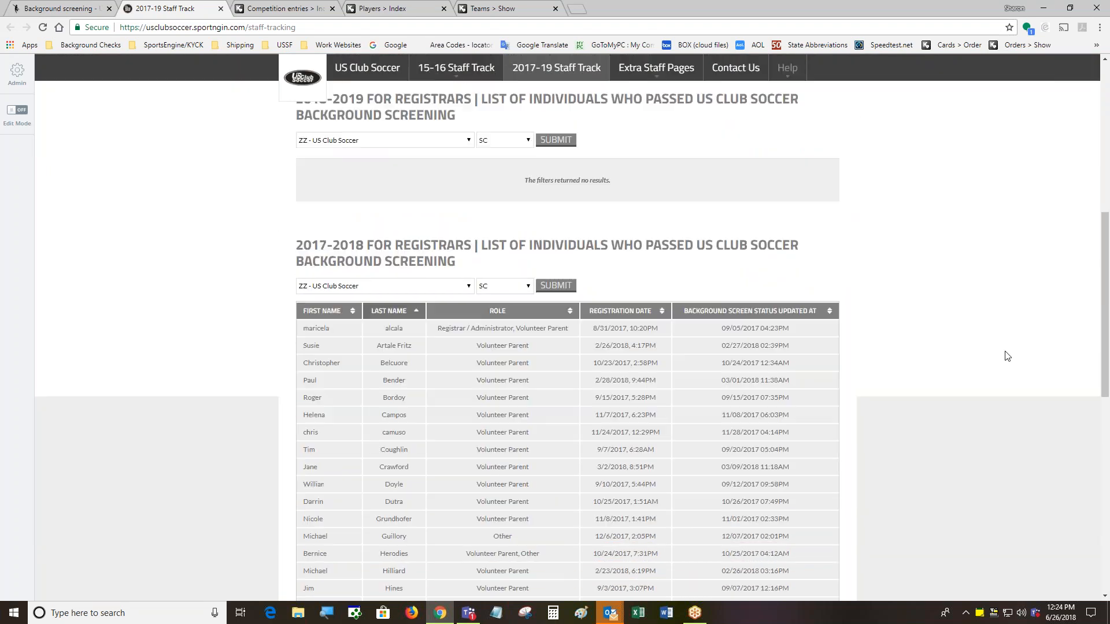
{"action": "scroll", "coordinate": [1006, 355], "scroll_direction": "up", "scroll_amount": 3}
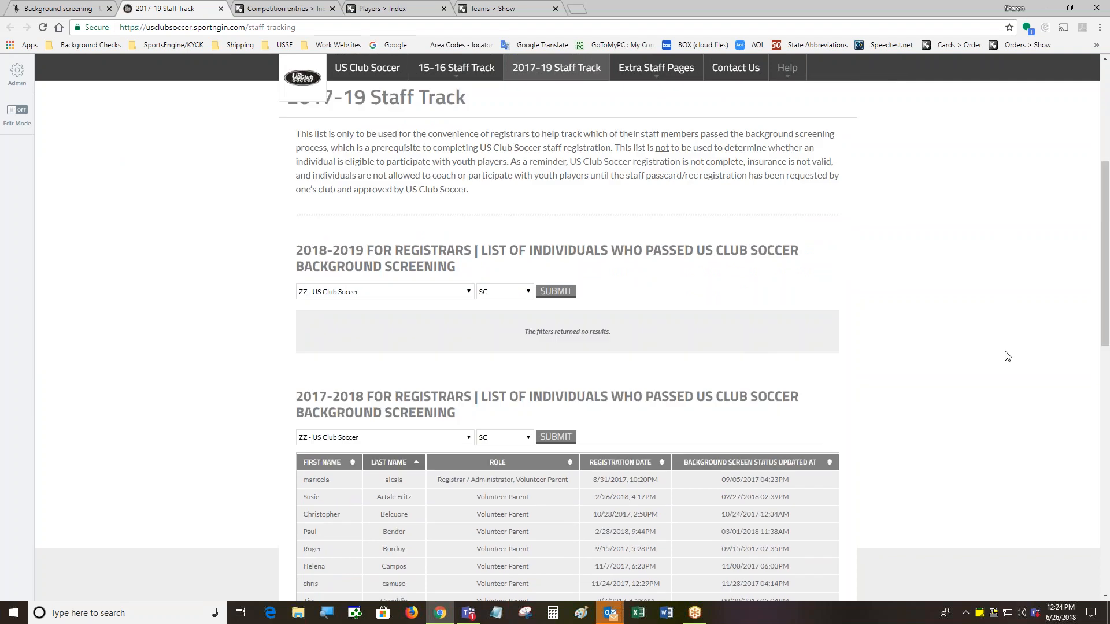
{"action": "scroll", "coordinate": [825, 302], "scroll_direction": "up", "scroll_amount": 1}
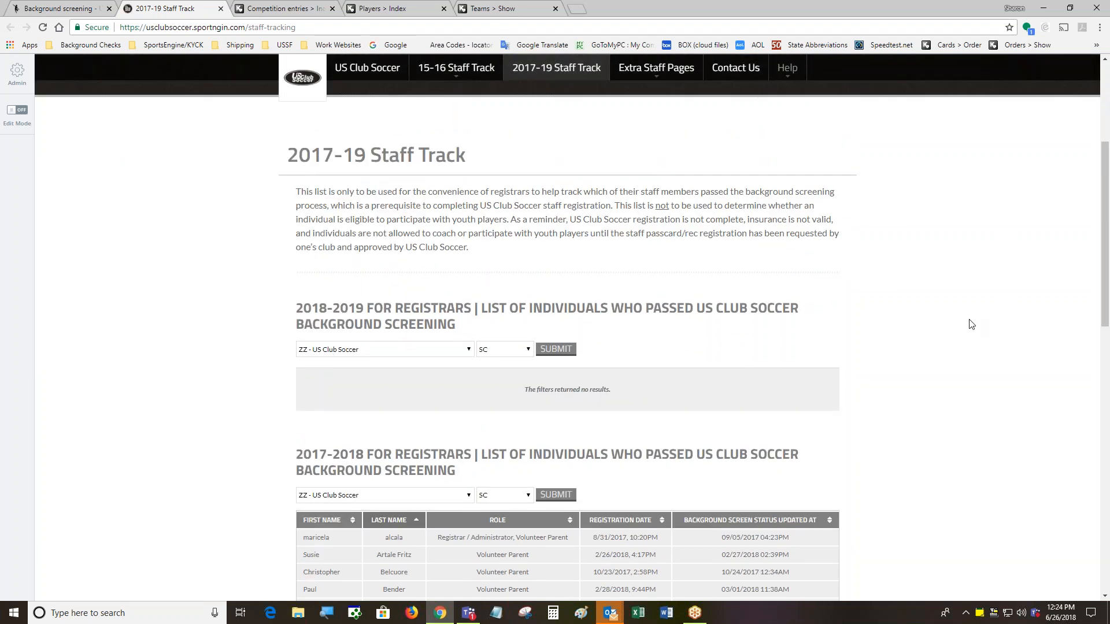
{"action": "left_click_drag", "start_coordinate": [1105, 190], "coordinate": [1099, 96]}
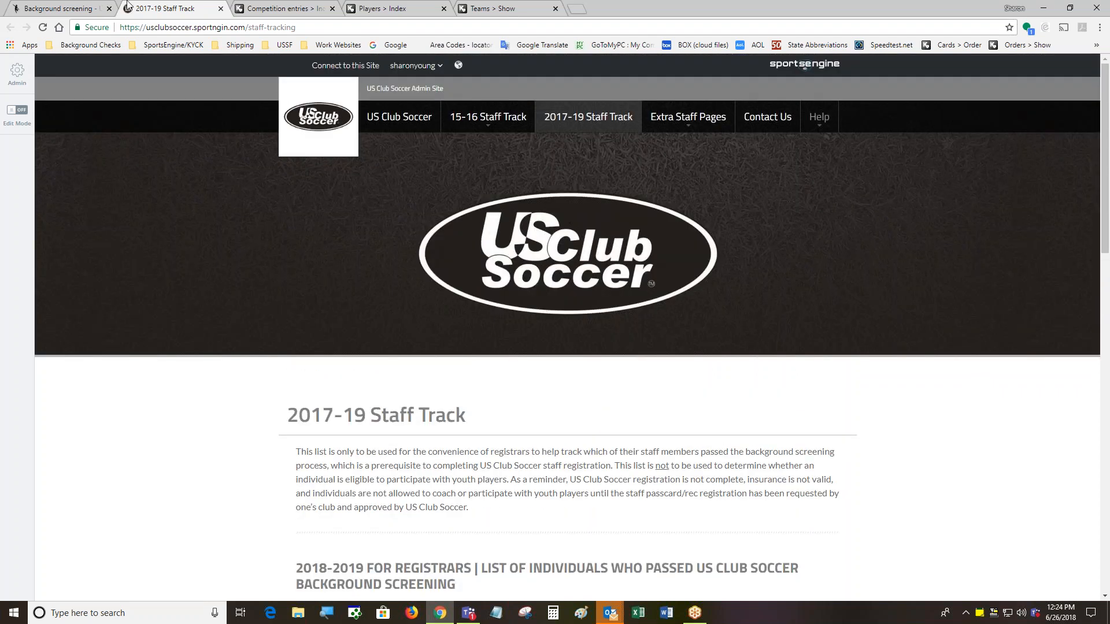
Return to the Background Screening page and scroll to its top for the Staff Tracking instructions
{"action": "left_click", "coordinate": [77, 8]}
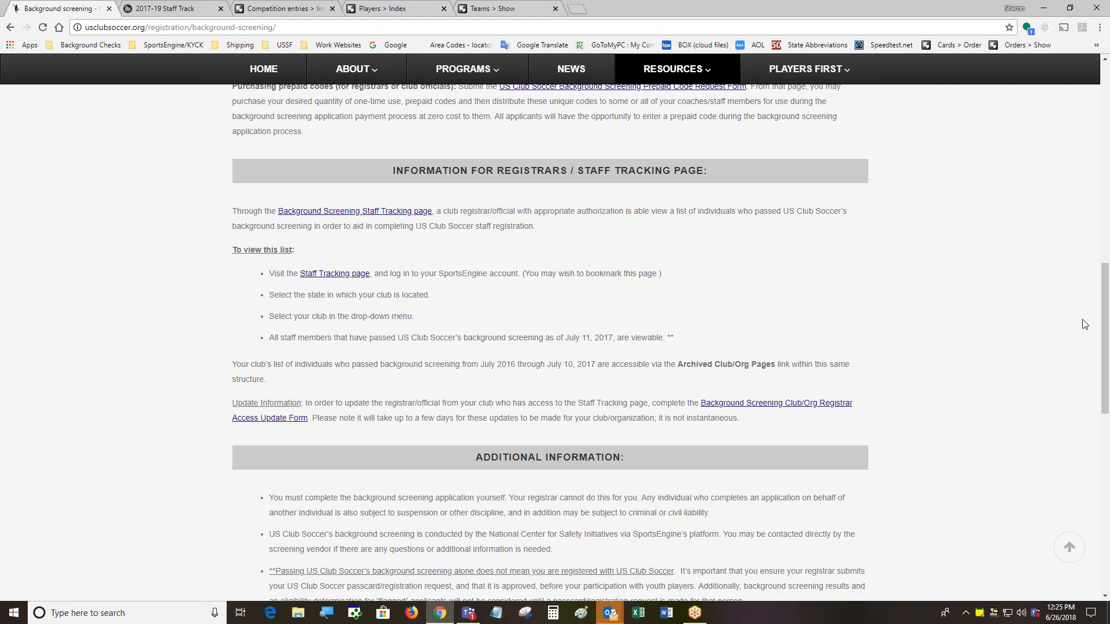
{"action": "left_click_drag", "start_coordinate": [1106, 291], "coordinate": [1106, 85]}
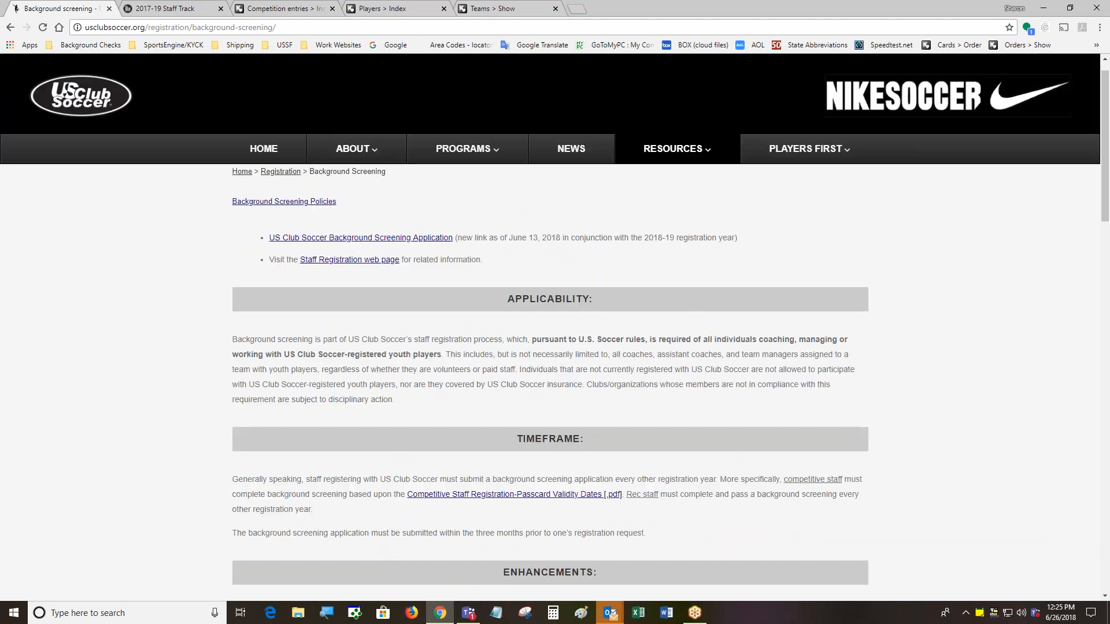
Bring up the Teams > Show overview tab briefly, then close it
{"action": "left_click", "coordinate": [392, 9]}
{"action": "left_click", "coordinate": [489, 8]}
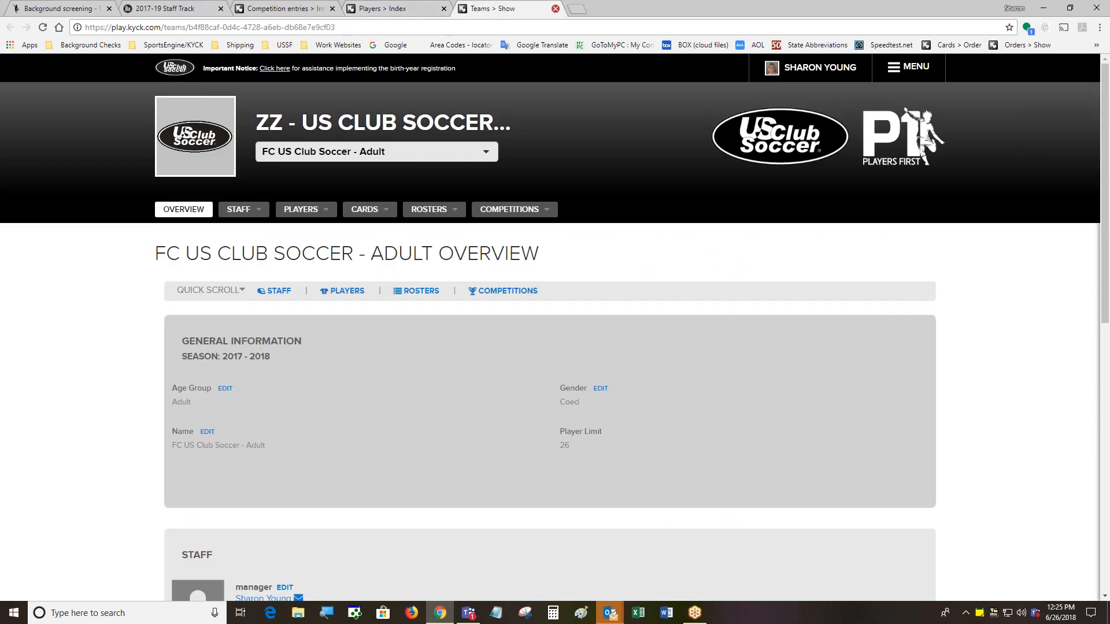
{"action": "left_click", "coordinate": [555, 9]}
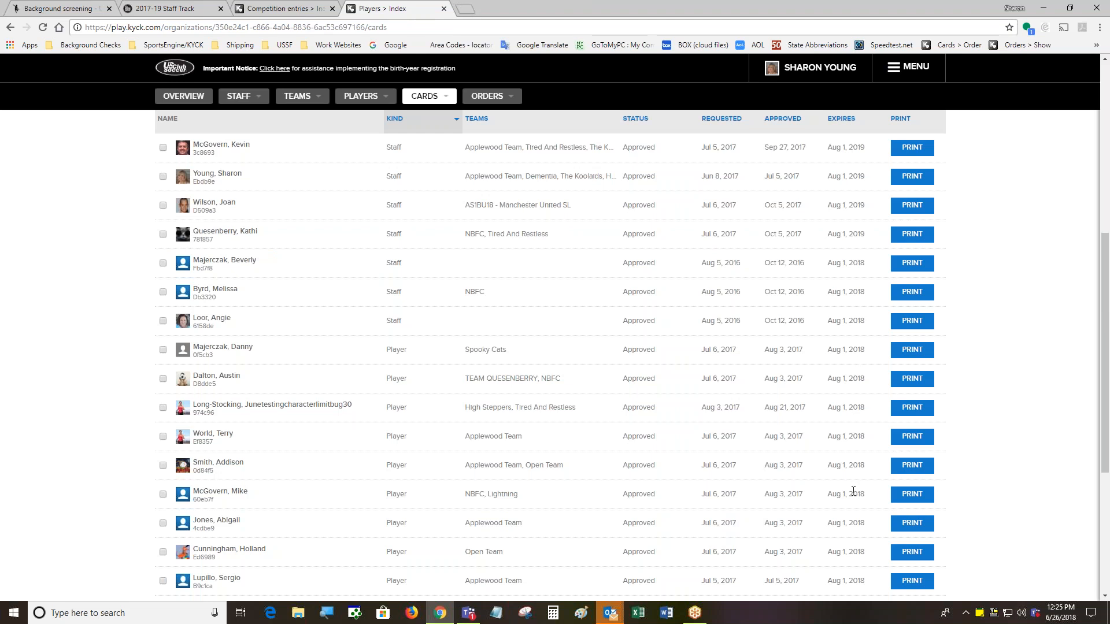
Filter Print Cards to All Statuses so Expired and Denied cards are listed
{"action": "left_click_drag", "start_coordinate": [1104, 287], "coordinate": [1078, 181]}
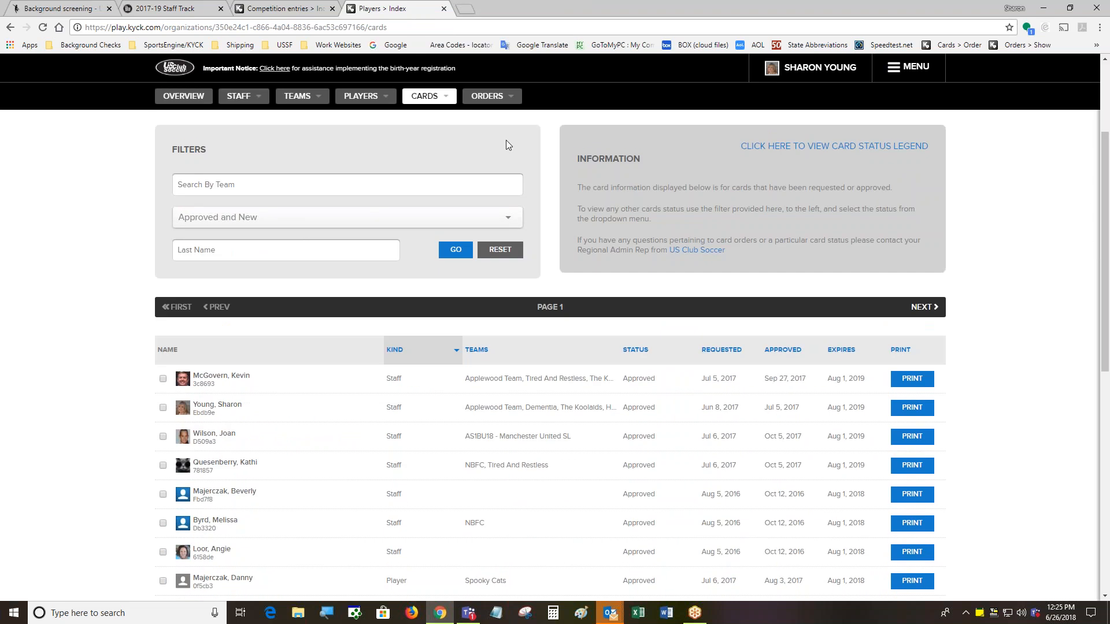
{"action": "left_click", "coordinate": [490, 219]}
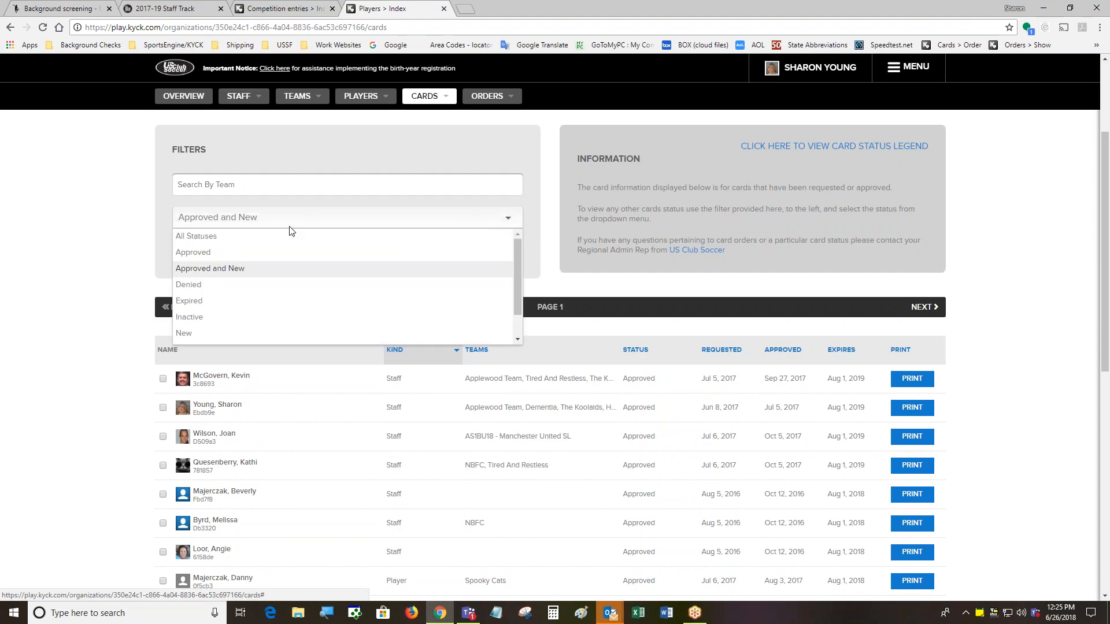
{"action": "left_click", "coordinate": [221, 237]}
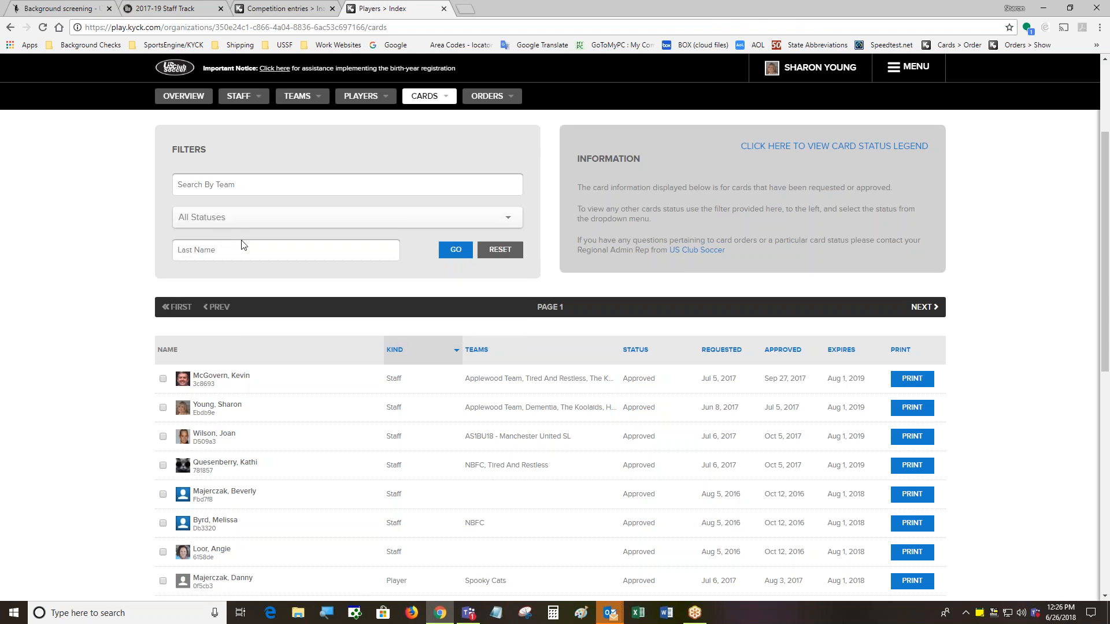
{"action": "left_click", "coordinate": [456, 250]}
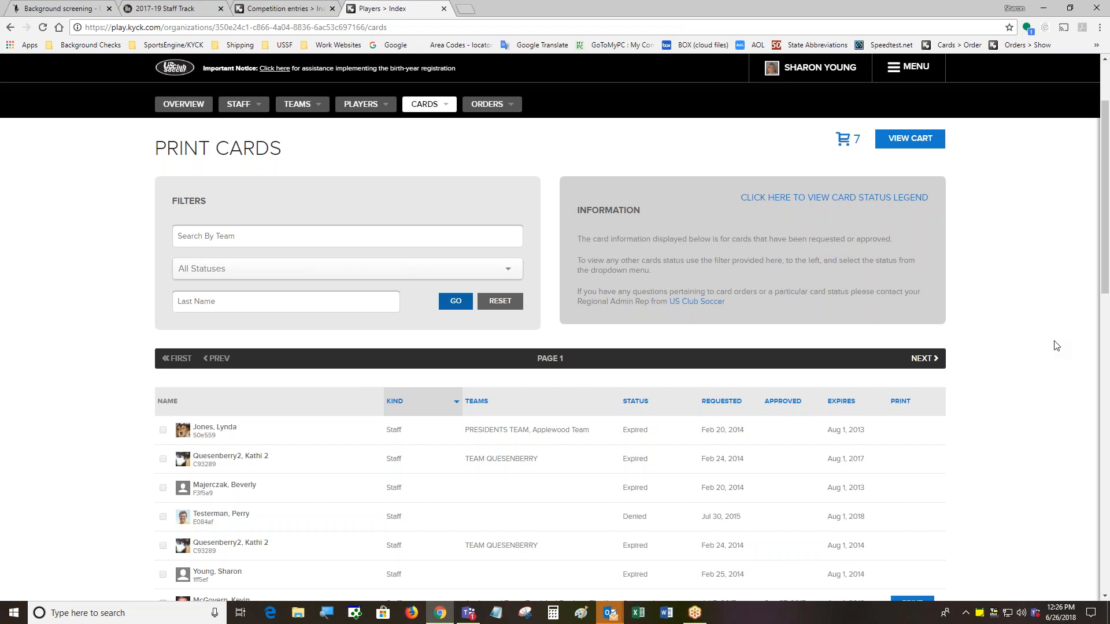
Filter cards by a staff member's last name and copy their contact email from their profile
{"action": "left_click", "coordinate": [239, 302]}
{"action": "type", "text": "Jones"}
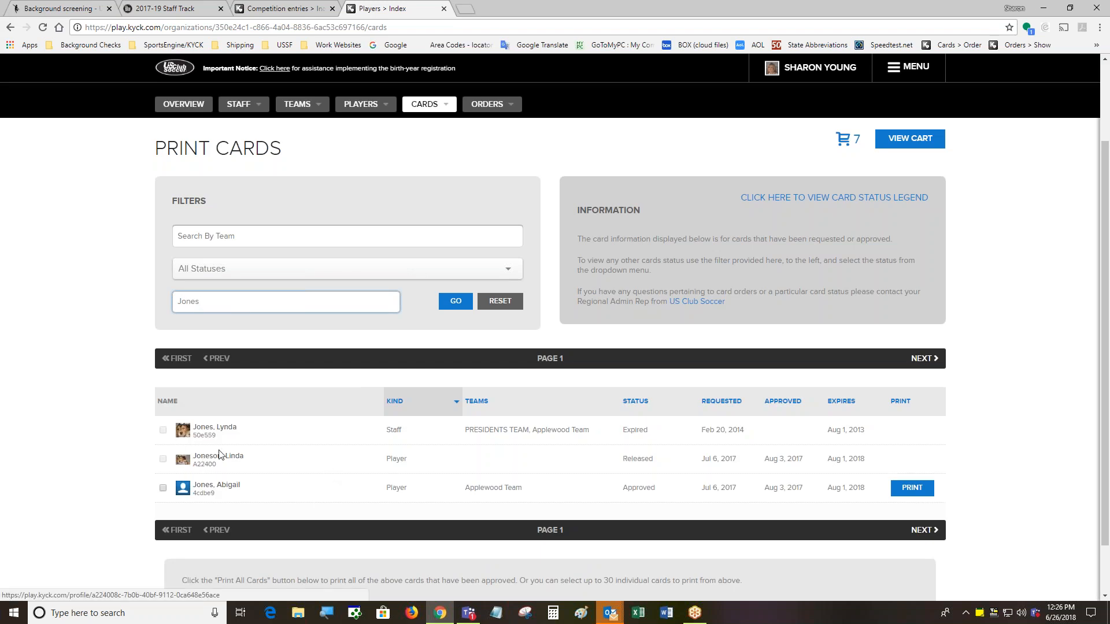
{"action": "right_click", "coordinate": [207, 432]}
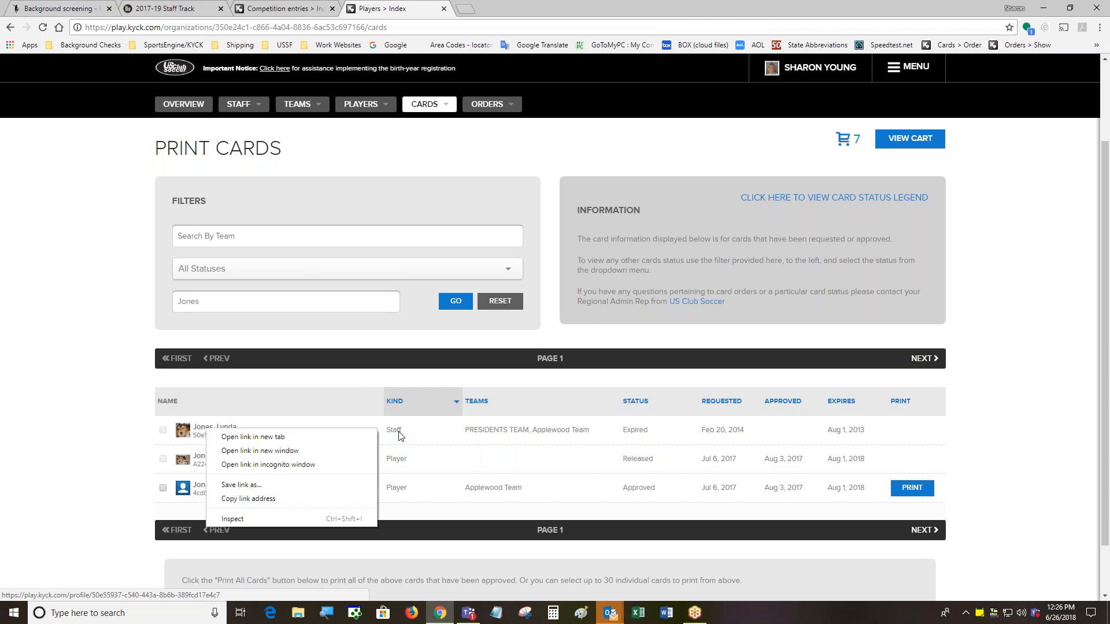
{"action": "left_click", "coordinate": [293, 451]}
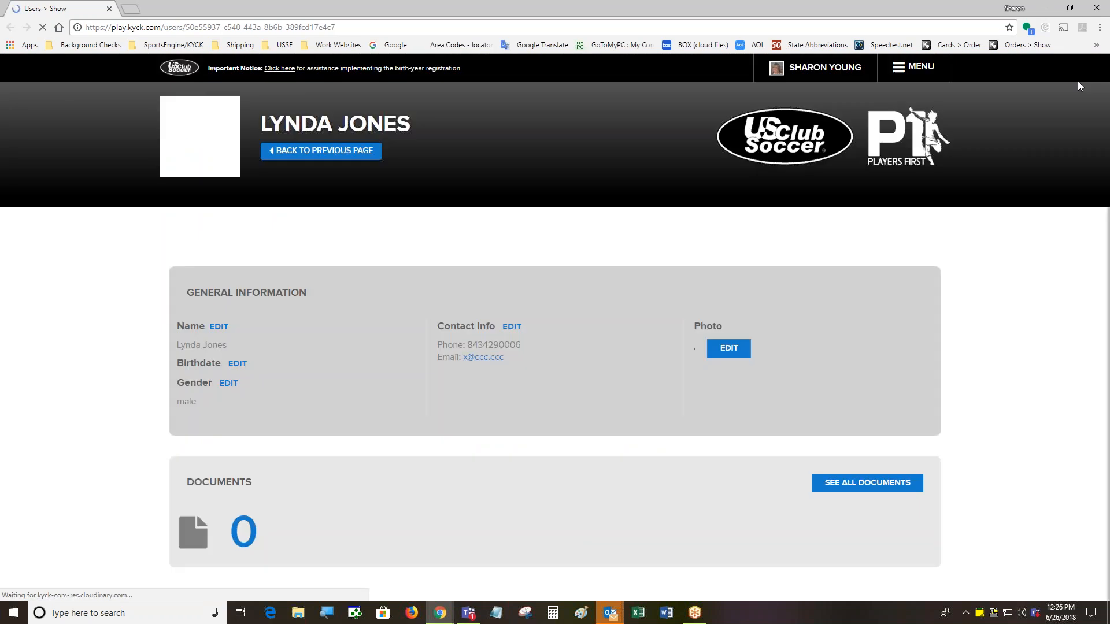
{"action": "left_click", "coordinate": [1071, 8]}
{"action": "left_click_drag", "start_coordinate": [466, 399], "coordinate": [402, 401]}
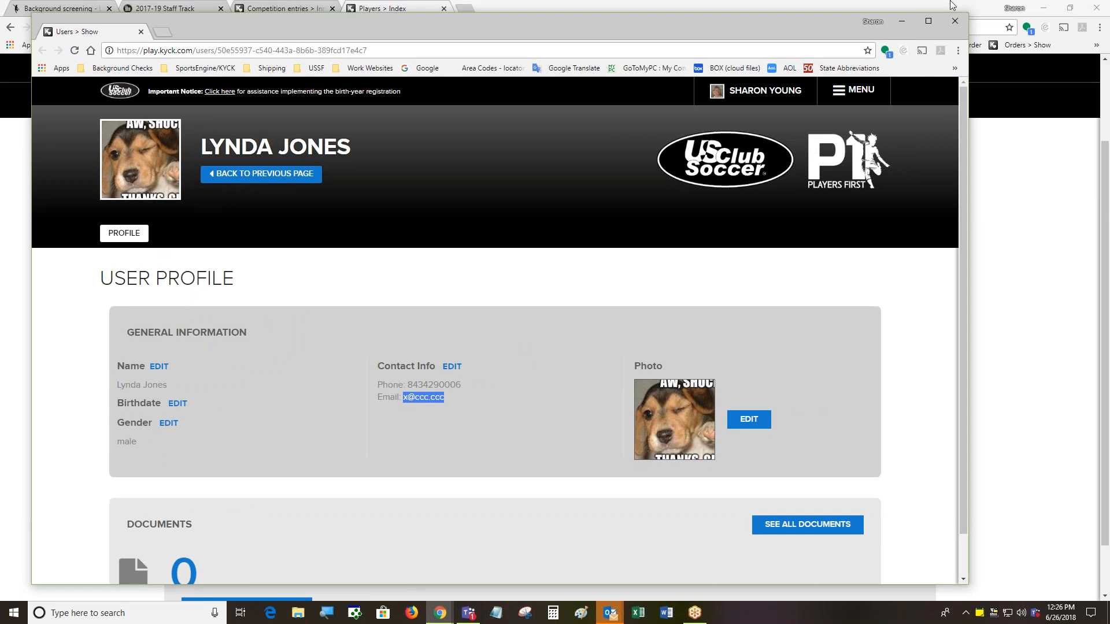
{"action": "left_click", "coordinate": [955, 21]}
Start Add New Staff with the copied contact email and fill it from the matching profile
{"action": "mouse_move", "coordinate": [255, 118]}
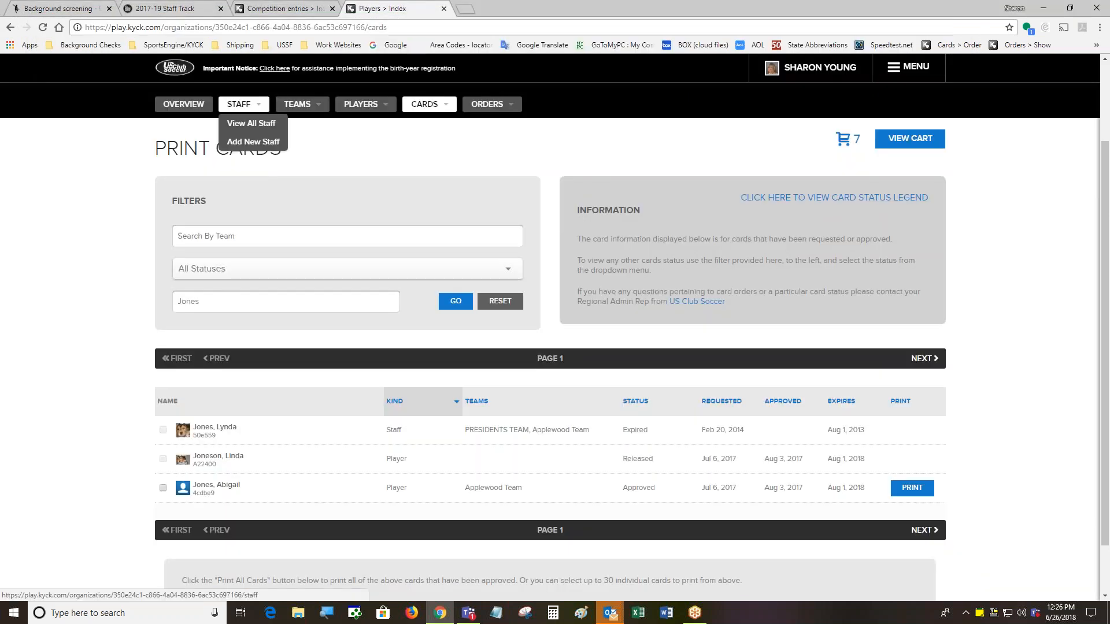
{"action": "left_click", "coordinate": [254, 145]}
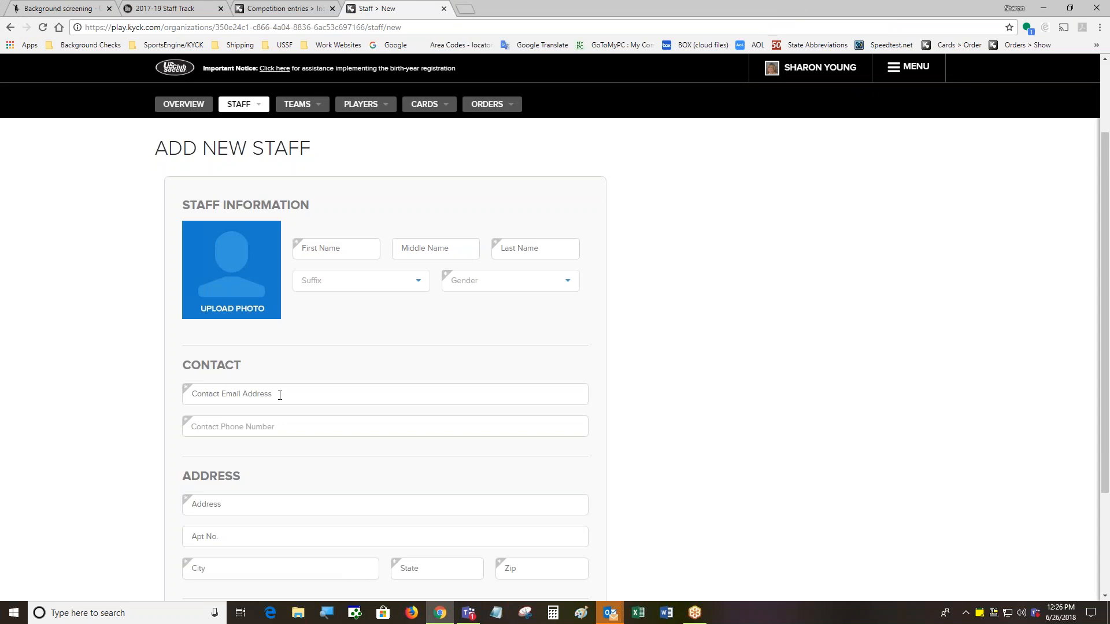
{"action": "left_click", "coordinate": [281, 394]}
{"action": "type", "text": "x@ccc.ccc"}
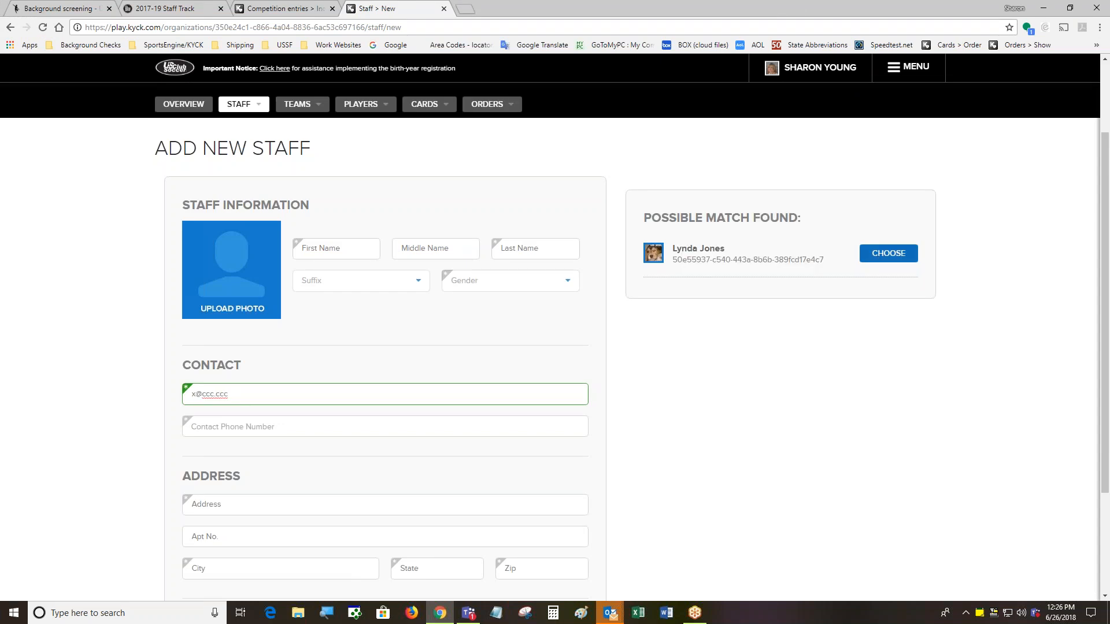
{"action": "left_click", "coordinate": [896, 253]}
{"action": "scroll", "coordinate": [922, 327], "scroll_direction": "down", "scroll_amount": 3}
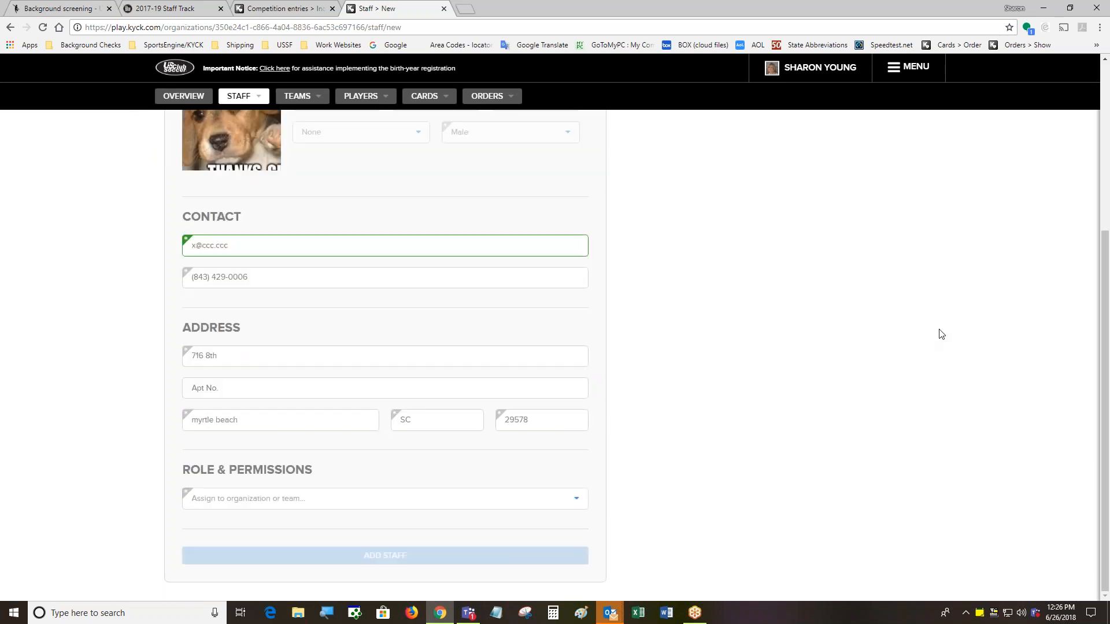
{"action": "scroll", "coordinate": [943, 334], "scroll_direction": "up", "scroll_amount": 5}
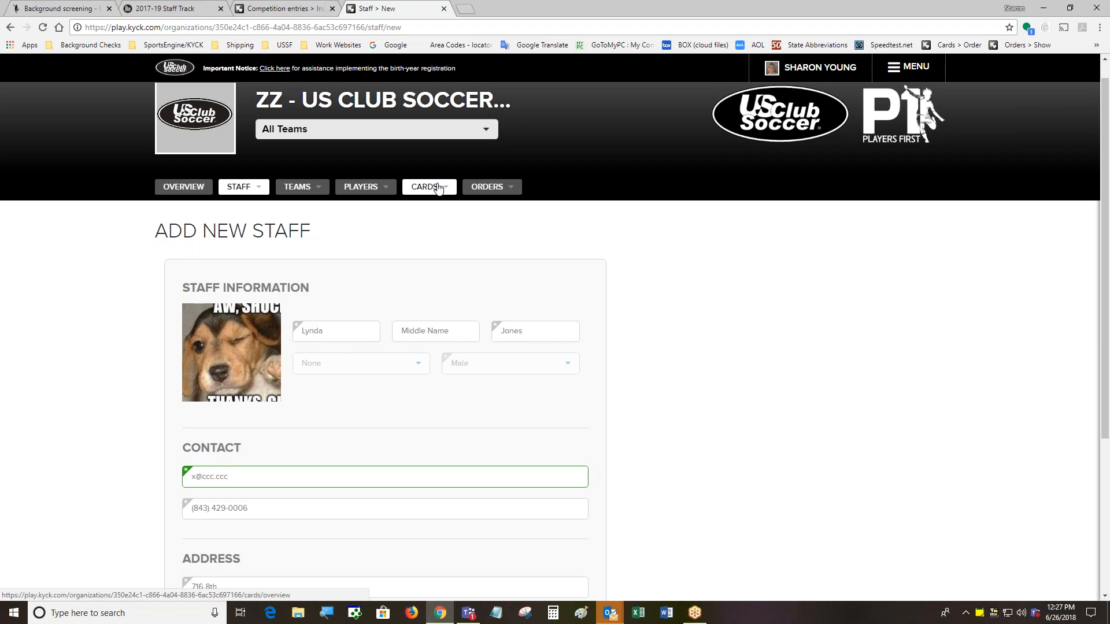
Go to Print Cards and review the status options, keeping Approved and New selected
{"action": "mouse_move", "coordinate": [435, 187]}
{"action": "left_click", "coordinate": [446, 225]}
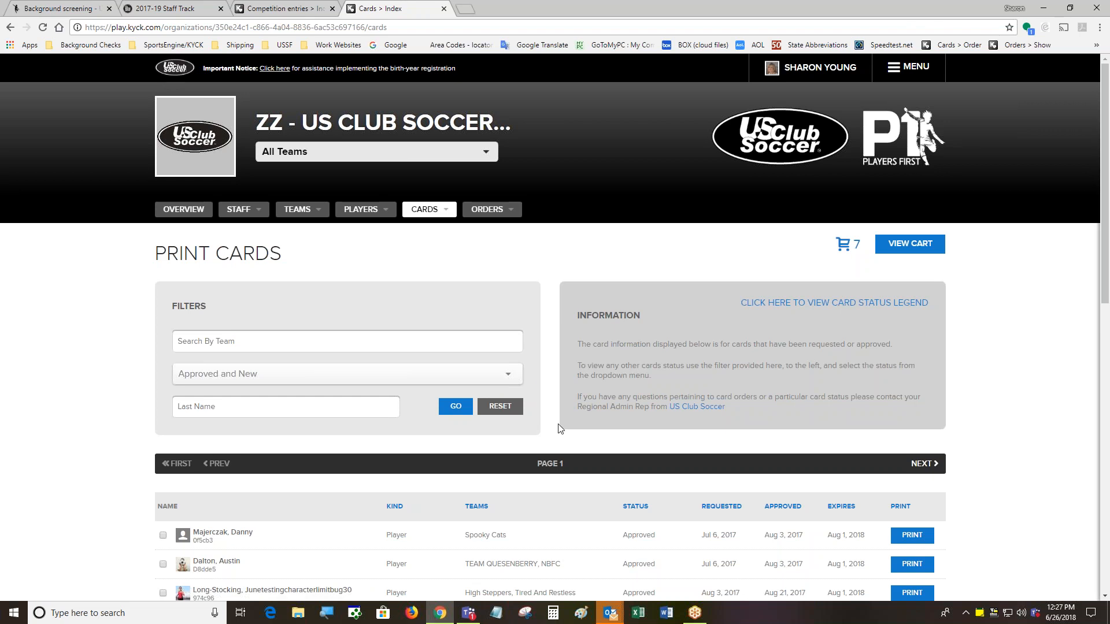
{"action": "scroll", "coordinate": [558, 427], "scroll_direction": "down", "scroll_amount": 1}
{"action": "scroll", "coordinate": [558, 428], "scroll_direction": "down", "scroll_amount": 2}
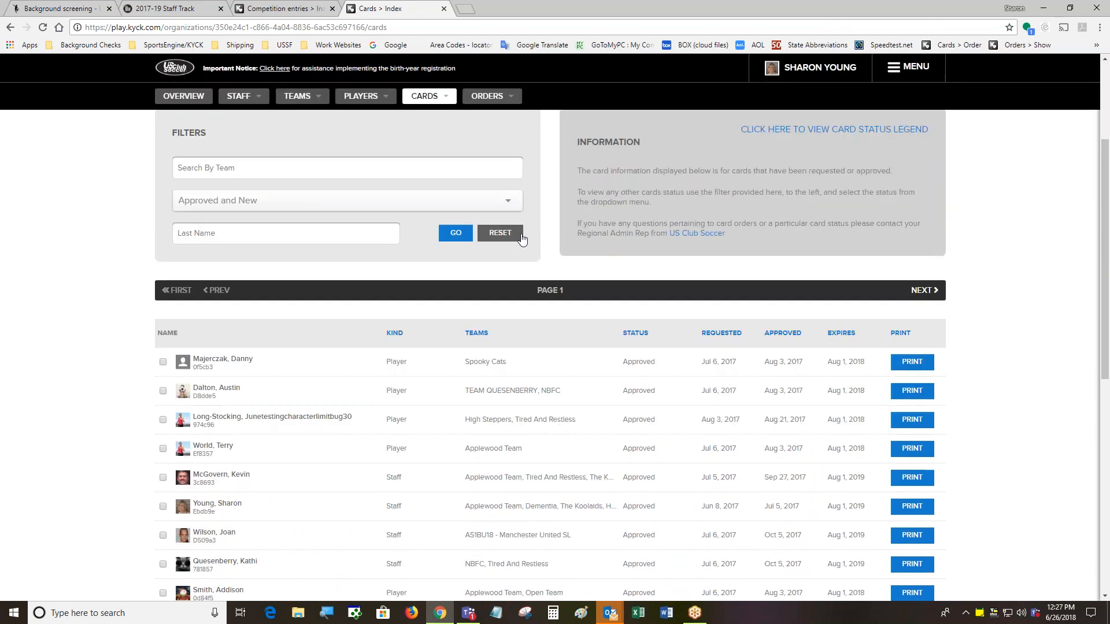
{"action": "left_click", "coordinate": [504, 203]}
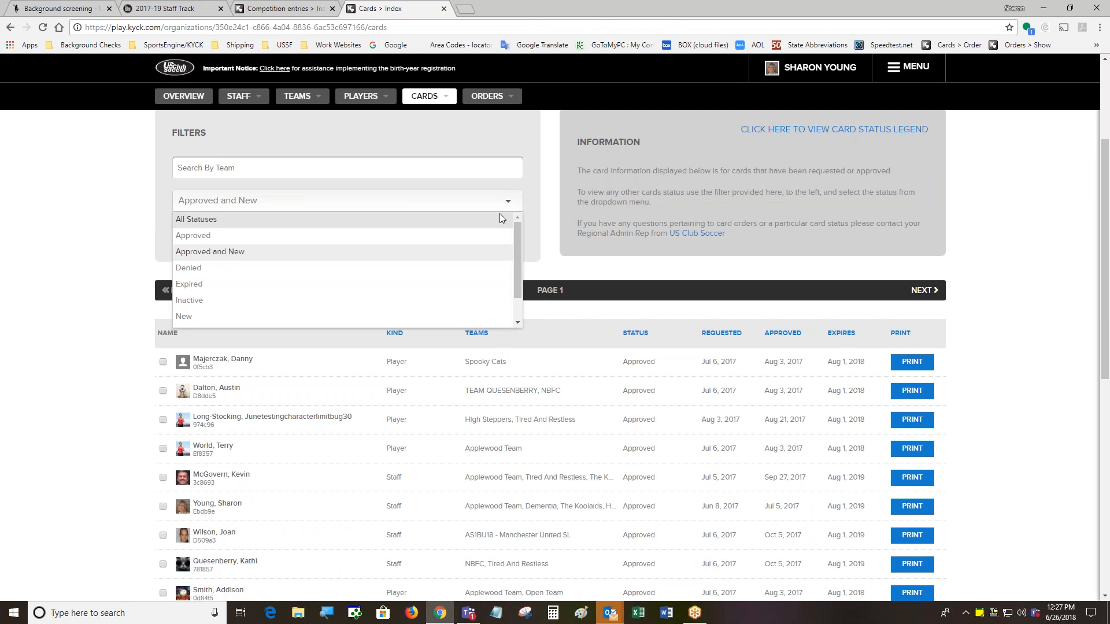
{"action": "left_click", "coordinate": [581, 274]}
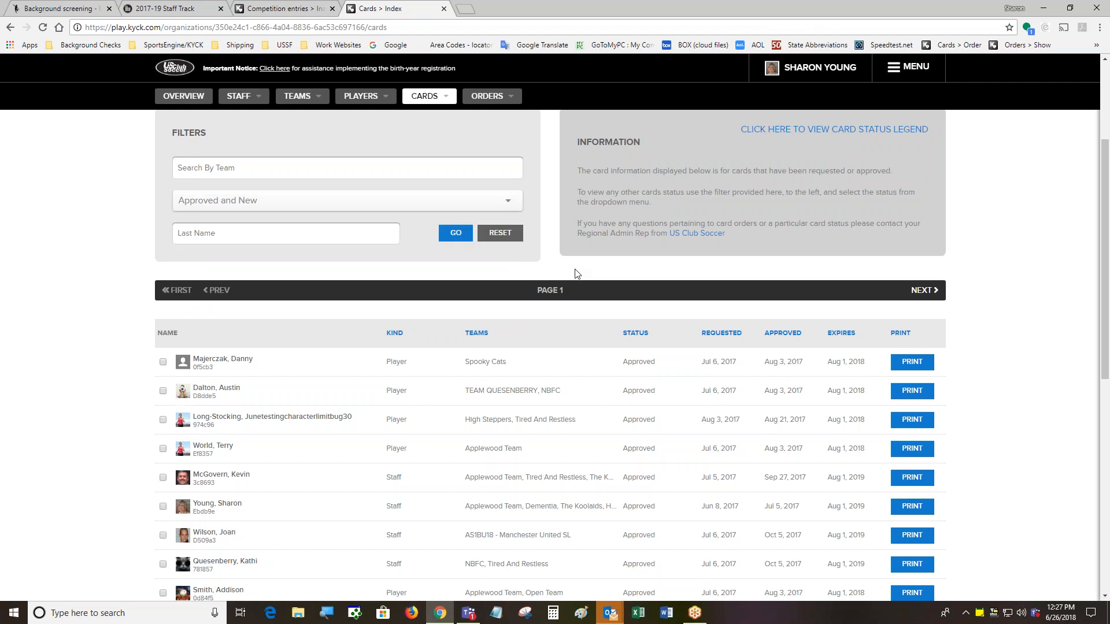
Mark the first approved card for printing and move to the empty page 2
{"action": "scroll", "coordinate": [575, 273], "scroll_direction": "up", "scroll_amount": 3}
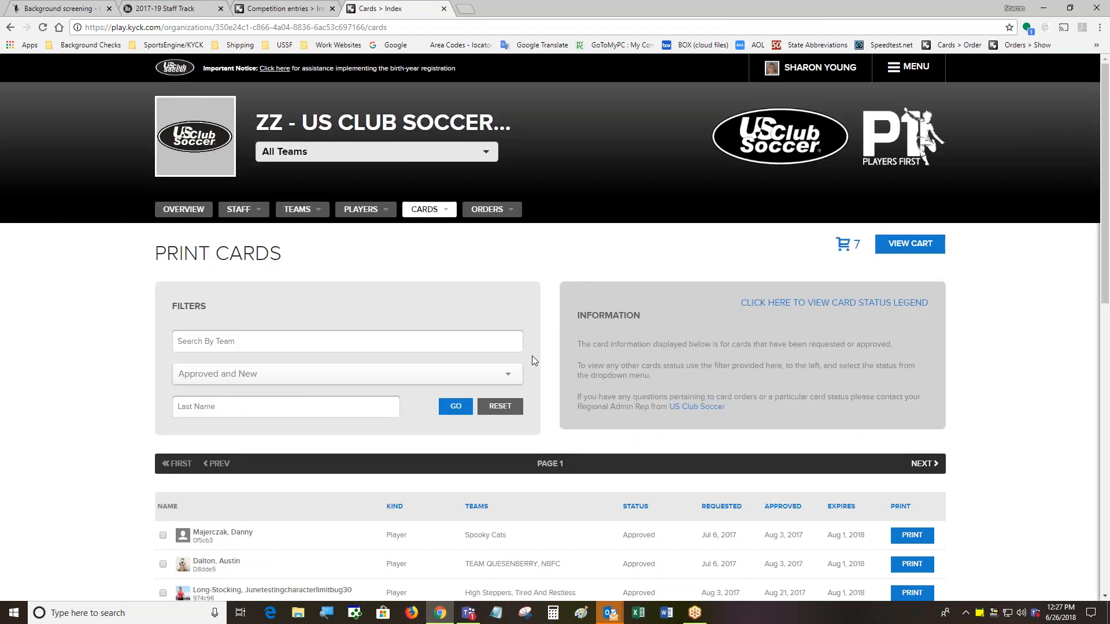
{"action": "scroll", "coordinate": [541, 381], "scroll_direction": "down", "scroll_amount": 8}
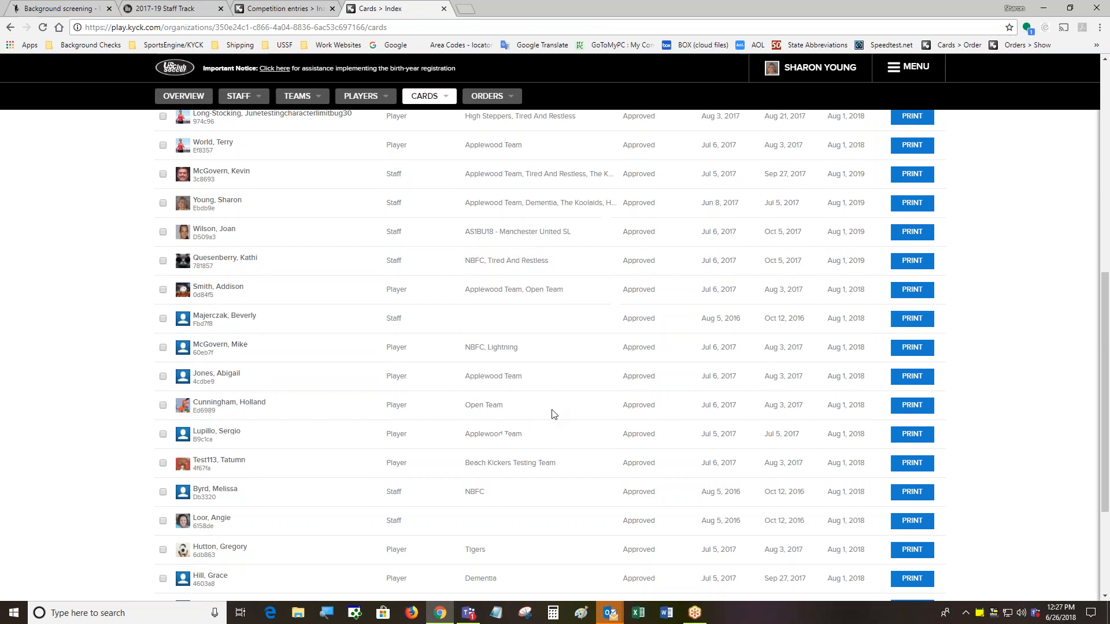
{"action": "scroll", "coordinate": [554, 414], "scroll_direction": "up", "scroll_amount": 2}
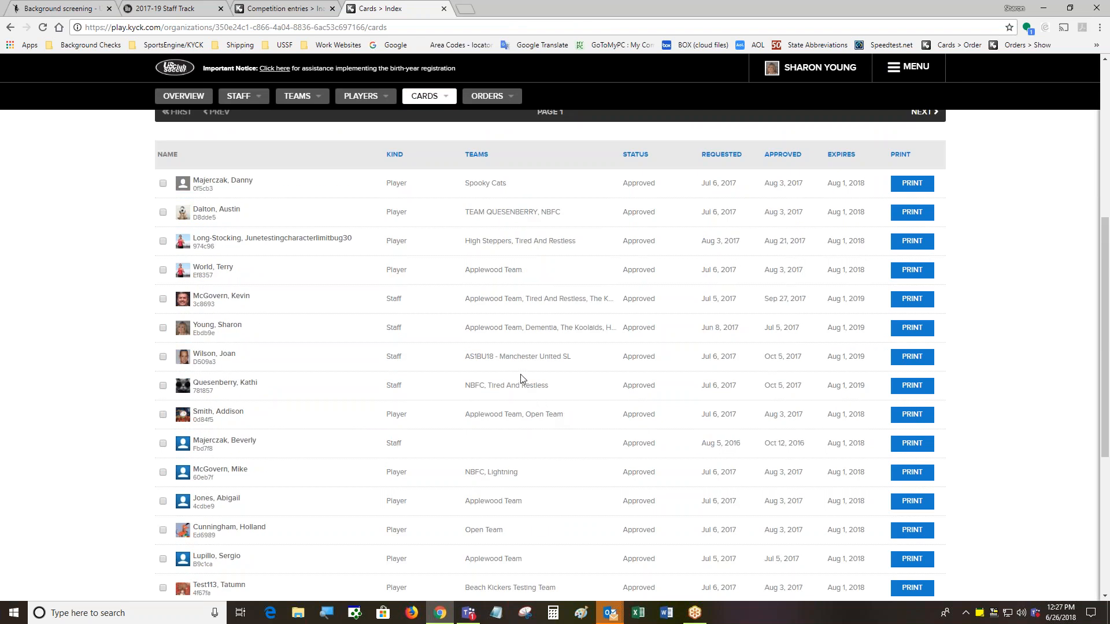
{"action": "left_click", "coordinate": [162, 183]}
{"action": "scroll", "coordinate": [298, 417], "scroll_direction": "down", "scroll_amount": 4}
{"action": "scroll", "coordinate": [298, 416], "scroll_direction": "down", "scroll_amount": 2}
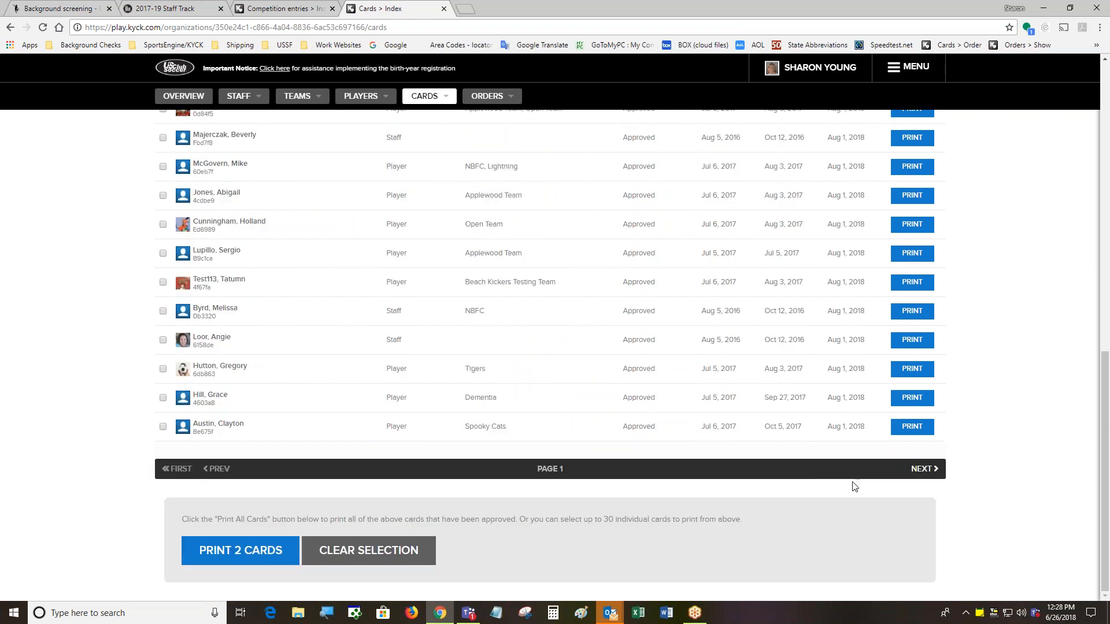
{"action": "left_click", "coordinate": [924, 470]}
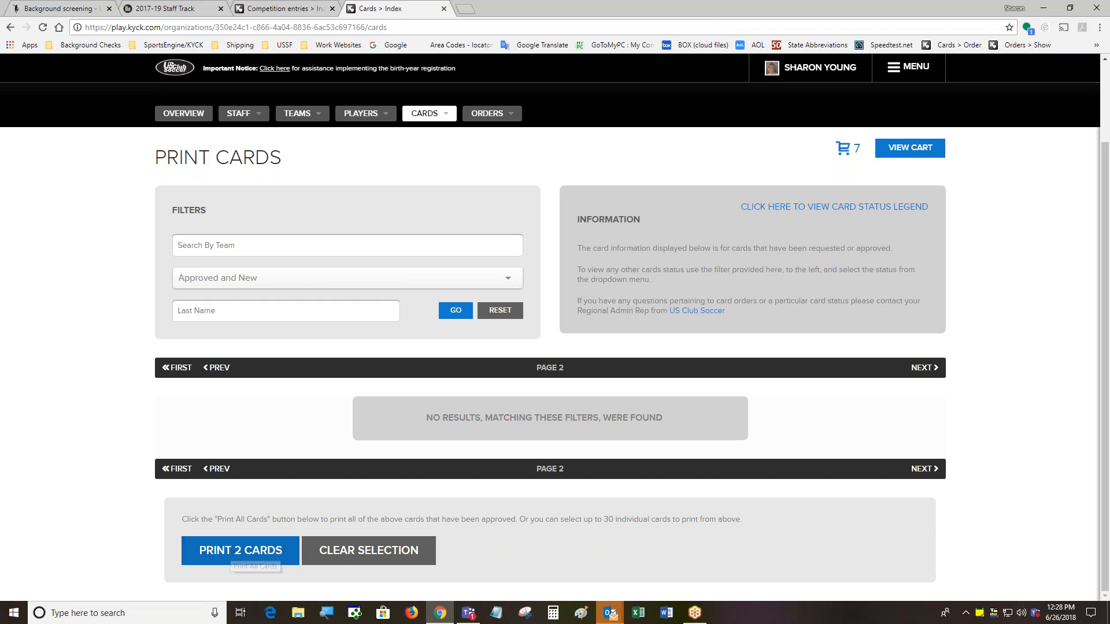
{"action": "scroll", "coordinate": [272, 458], "scroll_direction": "up", "scroll_amount": 2}
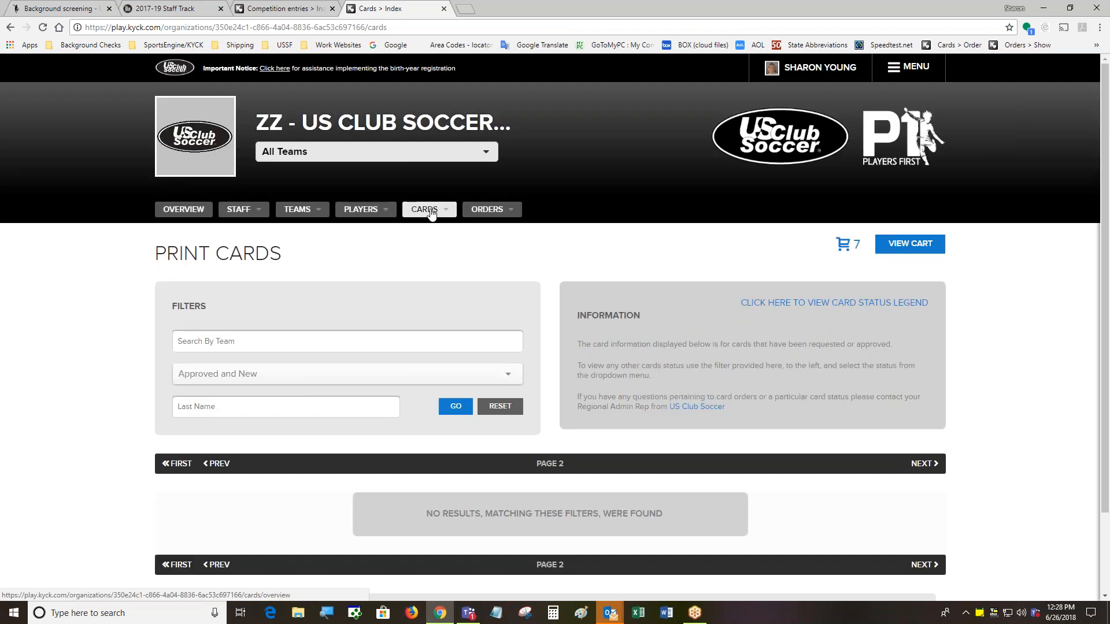
Go back to page 1 of the cards and scroll down to the Print All Cards panel
{"action": "mouse_move", "coordinate": [430, 214]}
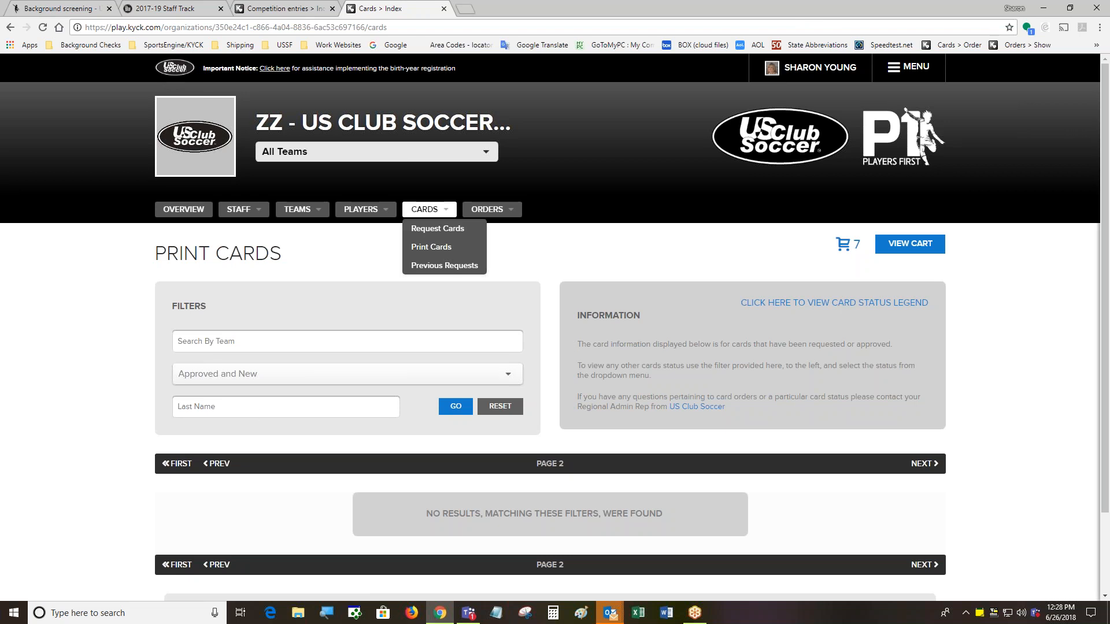
{"action": "left_click", "coordinate": [179, 465]}
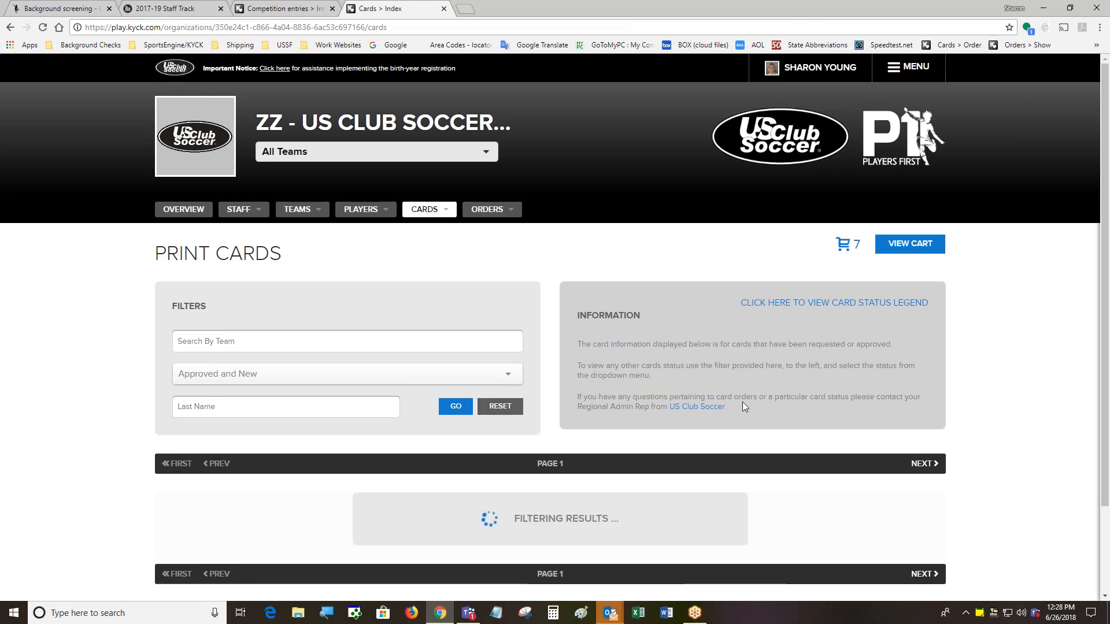
{"action": "scroll", "coordinate": [741, 403], "scroll_direction": "down", "scroll_amount": 3}
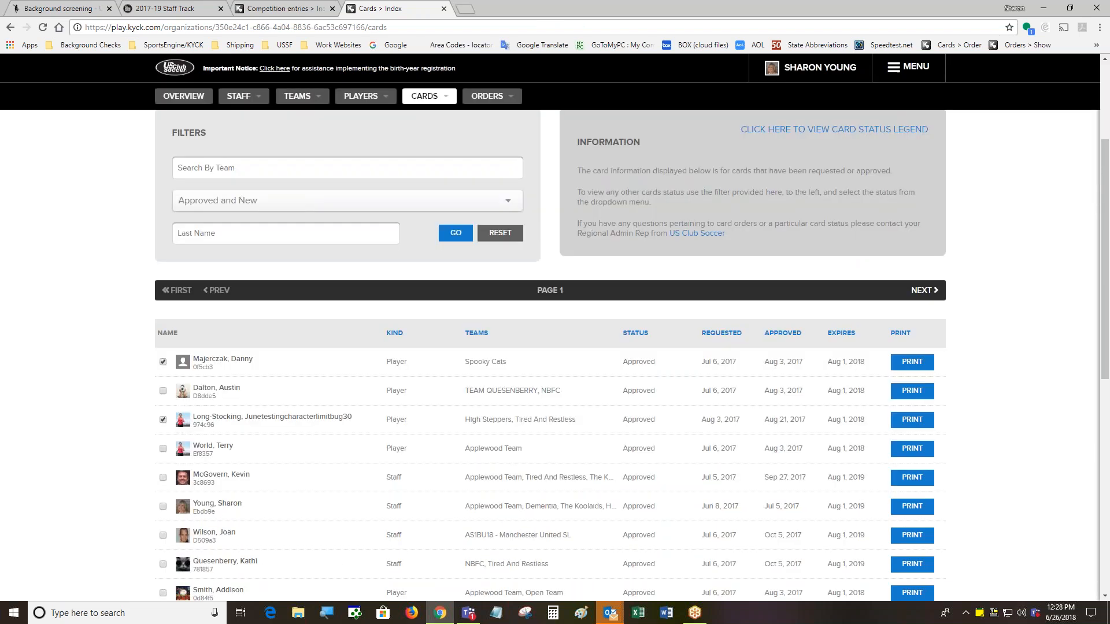
{"action": "scroll", "coordinate": [510, 466], "scroll_direction": "down", "scroll_amount": 6}
{"action": "scroll", "coordinate": [351, 451], "scroll_direction": "up", "scroll_amount": 3}
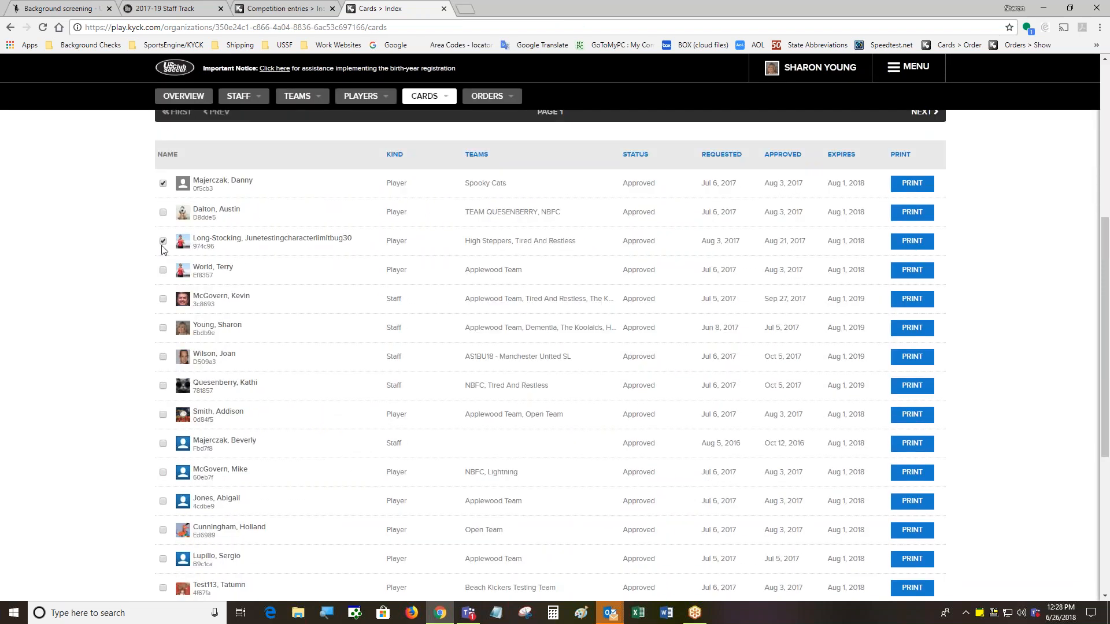
{"action": "scroll", "coordinate": [268, 414], "scroll_direction": "down", "scroll_amount": 5}
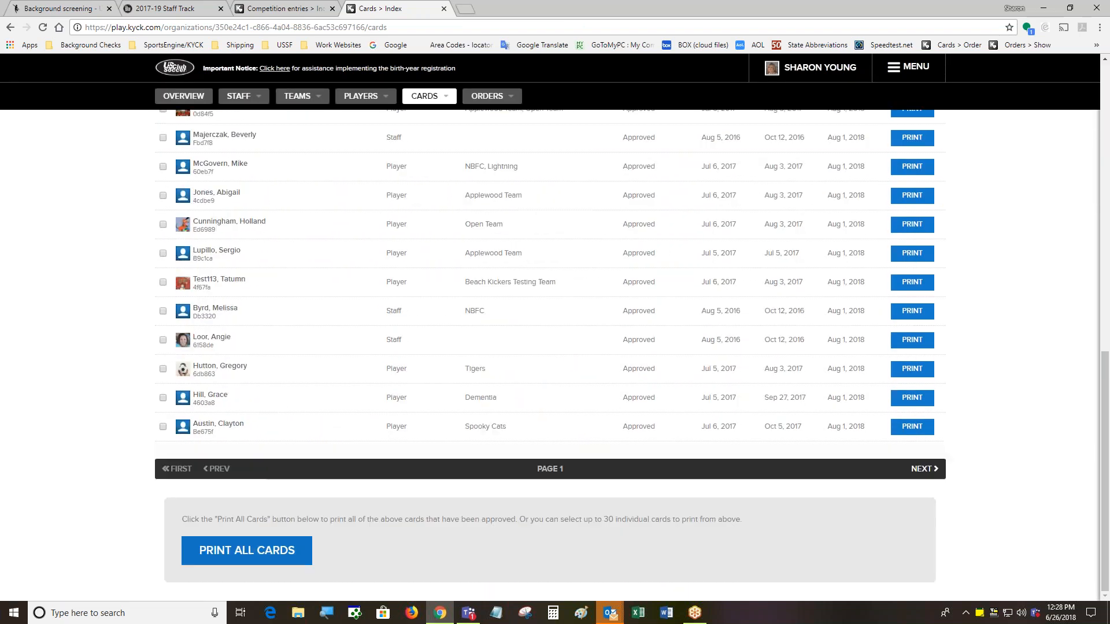
Generate cards.pdf with Print All Cards and scroll through the printable player and staff cards
{"action": "left_click", "coordinate": [249, 554]}
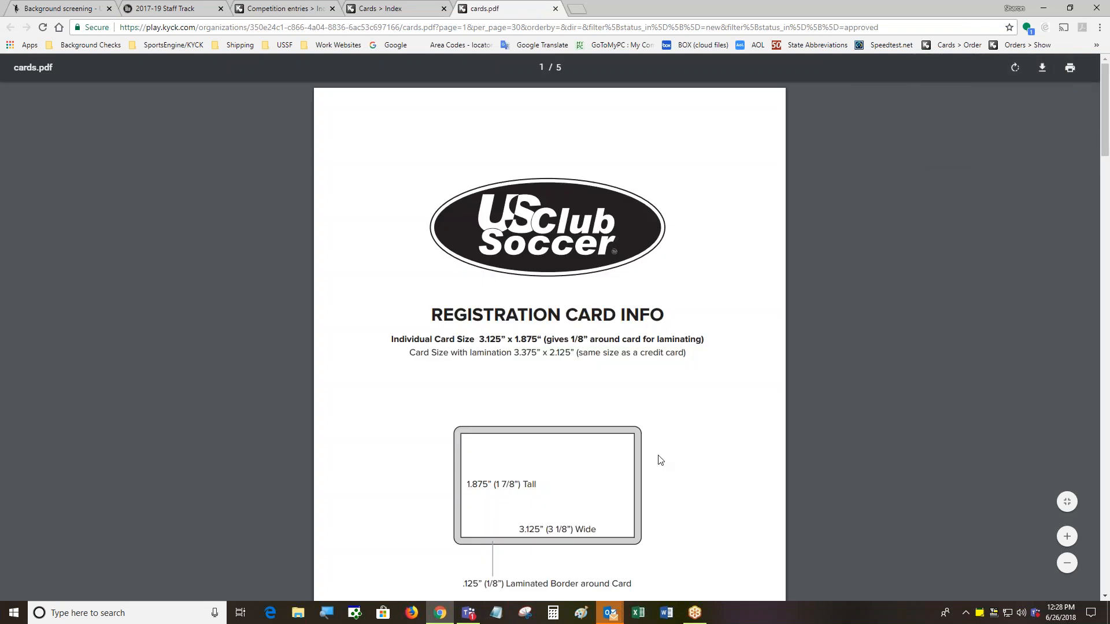
{"action": "scroll", "coordinate": [694, 457], "scroll_direction": "down", "scroll_amount": 6}
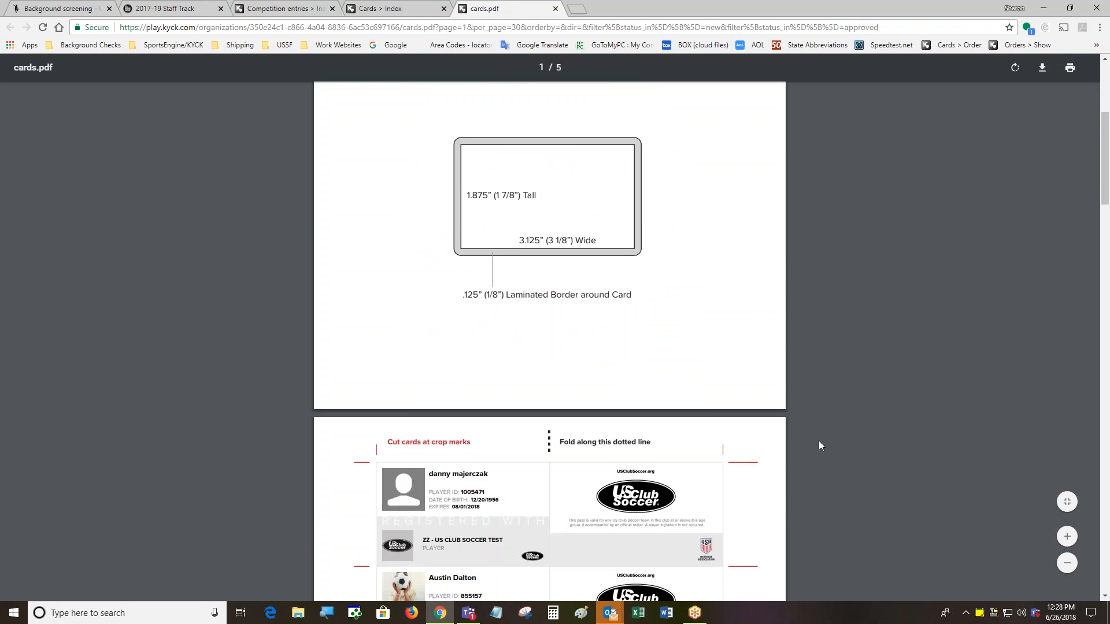
{"action": "left_click_drag", "start_coordinate": [1106, 190], "coordinate": [1107, 234]}
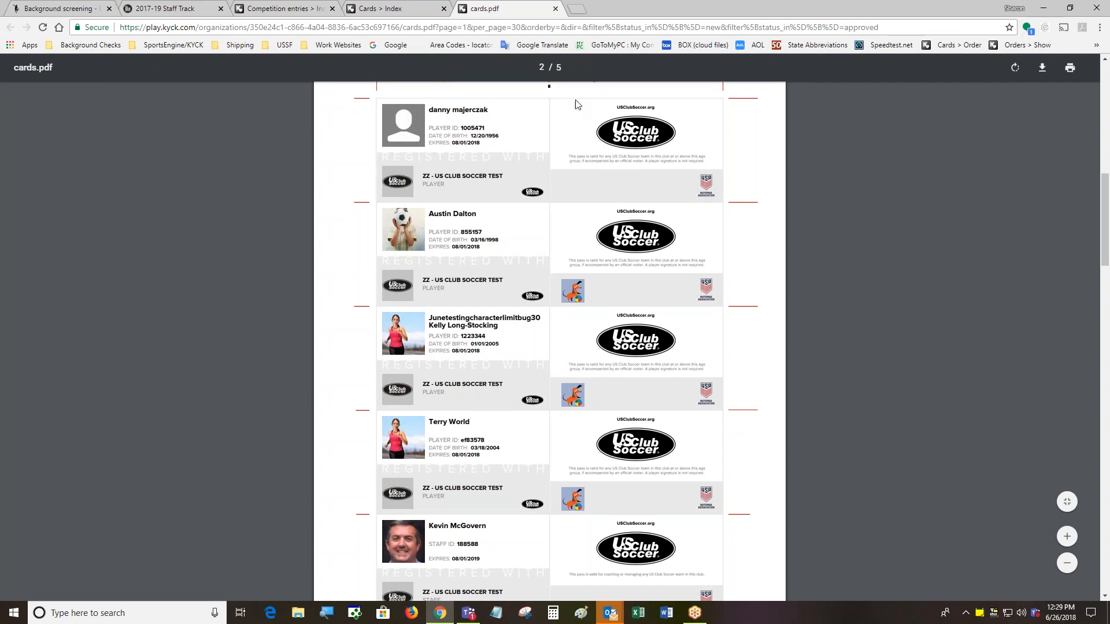
{"action": "scroll", "coordinate": [553, 108], "scroll_direction": "up", "scroll_amount": 1}
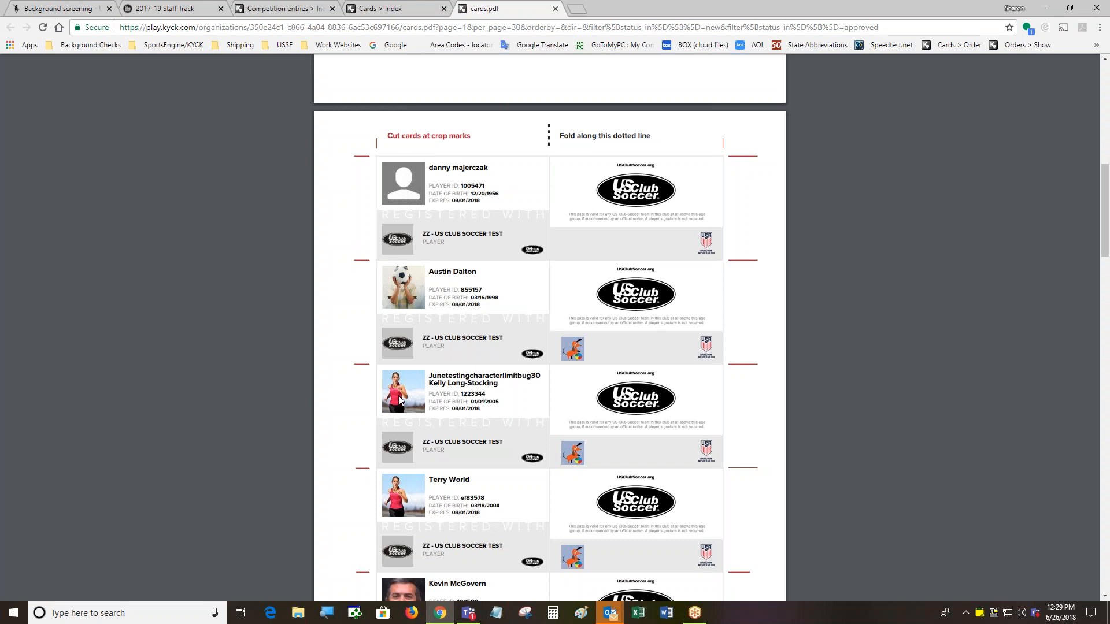
{"action": "scroll", "coordinate": [398, 399], "scroll_direction": "down", "scroll_amount": 3}
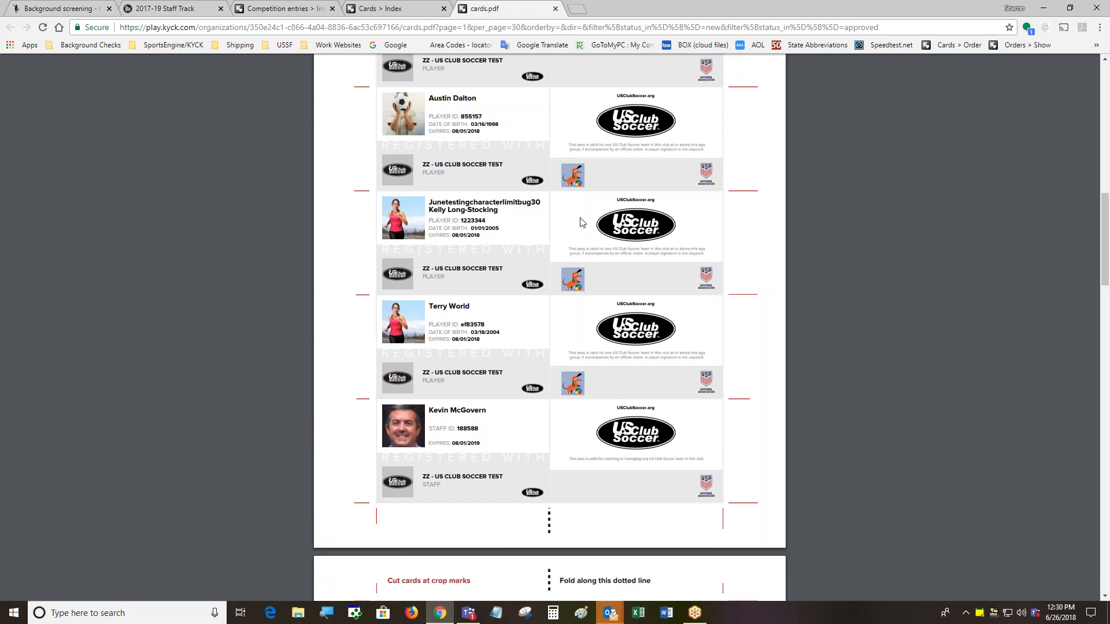
{"action": "scroll", "coordinate": [574, 237], "scroll_direction": "up", "scroll_amount": 2}
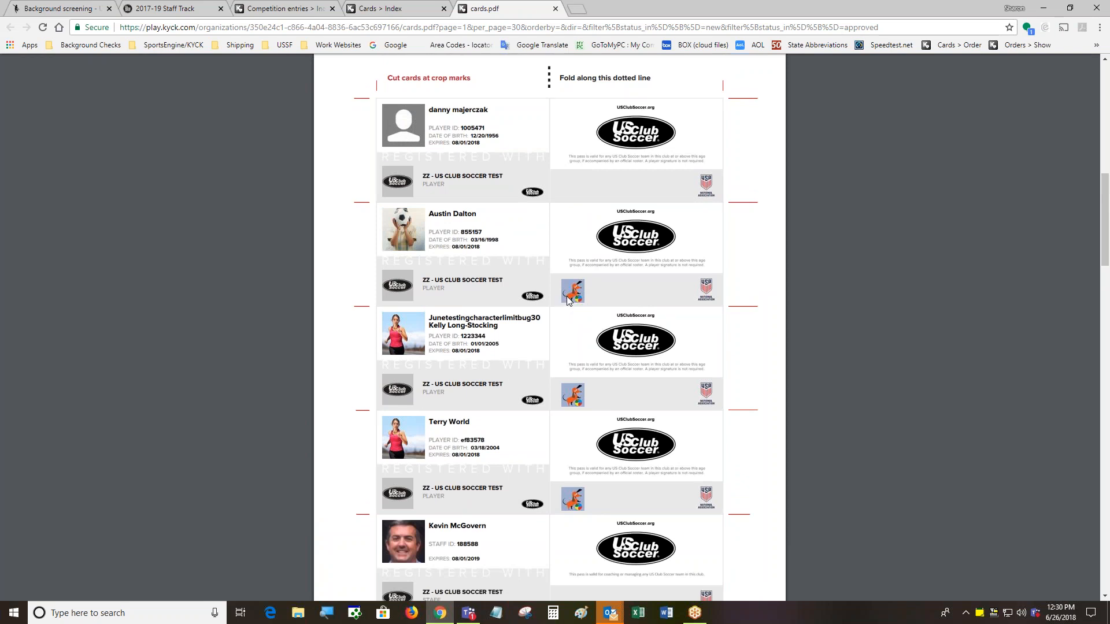
List Previous Requests from the Cards menu and open the Jul 6, 2017 card request
{"action": "left_click", "coordinate": [384, 11]}
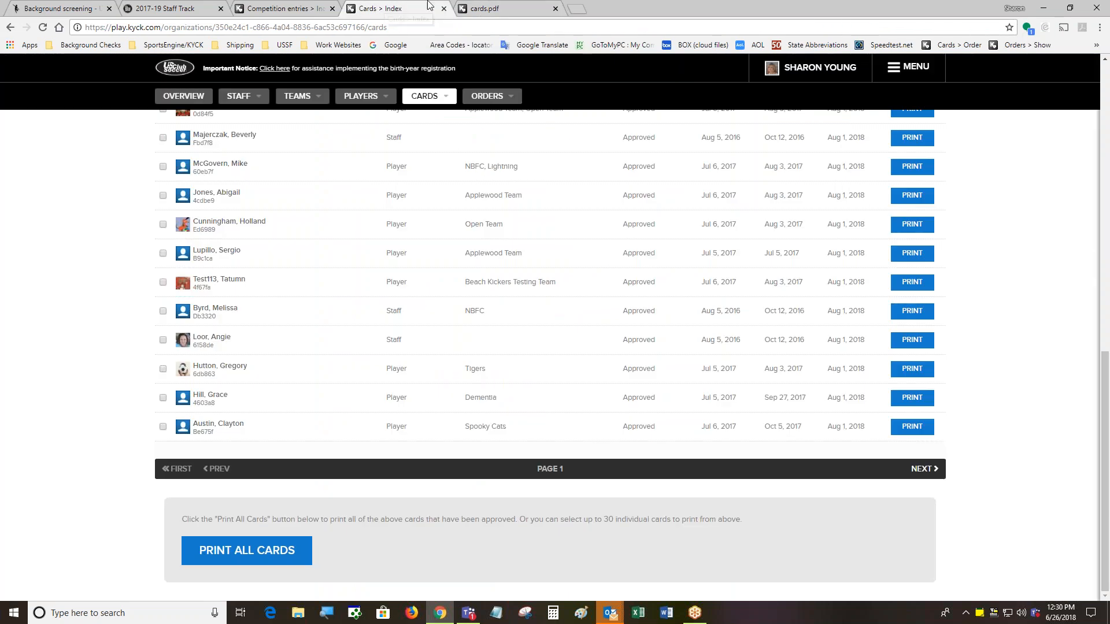
{"action": "scroll", "coordinate": [569, 381], "scroll_direction": "up", "scroll_amount": 15}
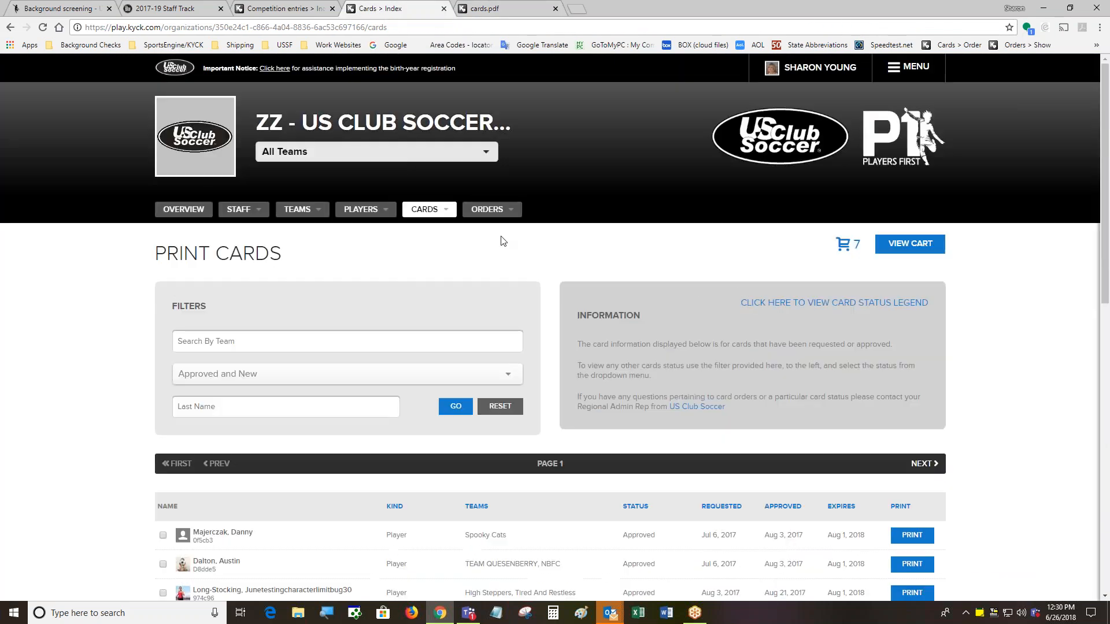
{"action": "left_click", "coordinate": [438, 208]}
{"action": "left_click", "coordinate": [436, 271]}
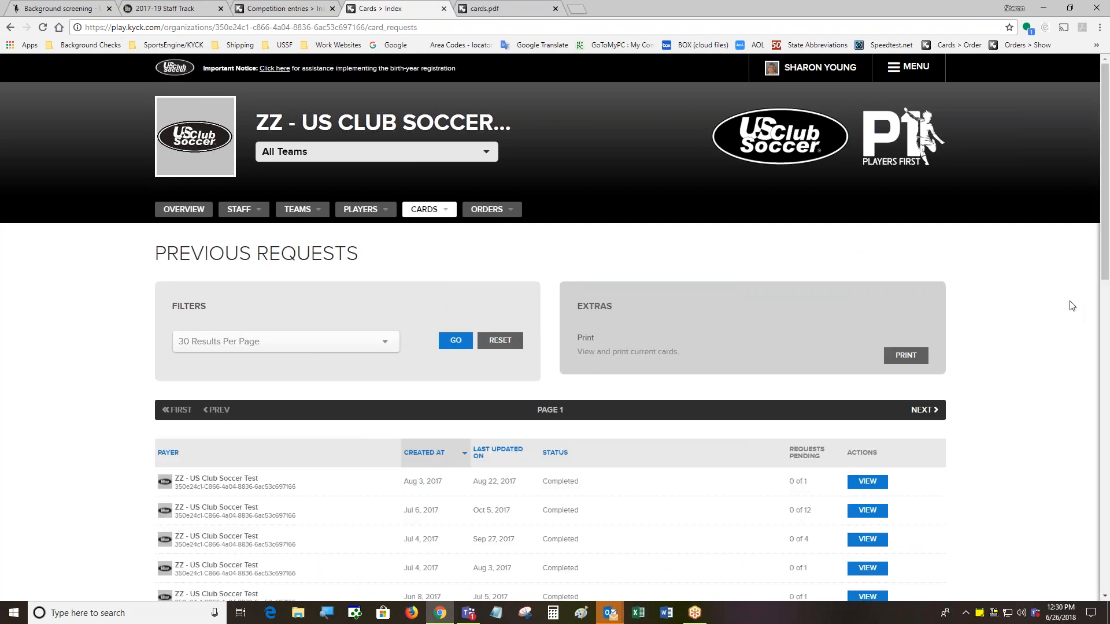
{"action": "scroll", "coordinate": [1073, 306], "scroll_direction": "down", "scroll_amount": 1}
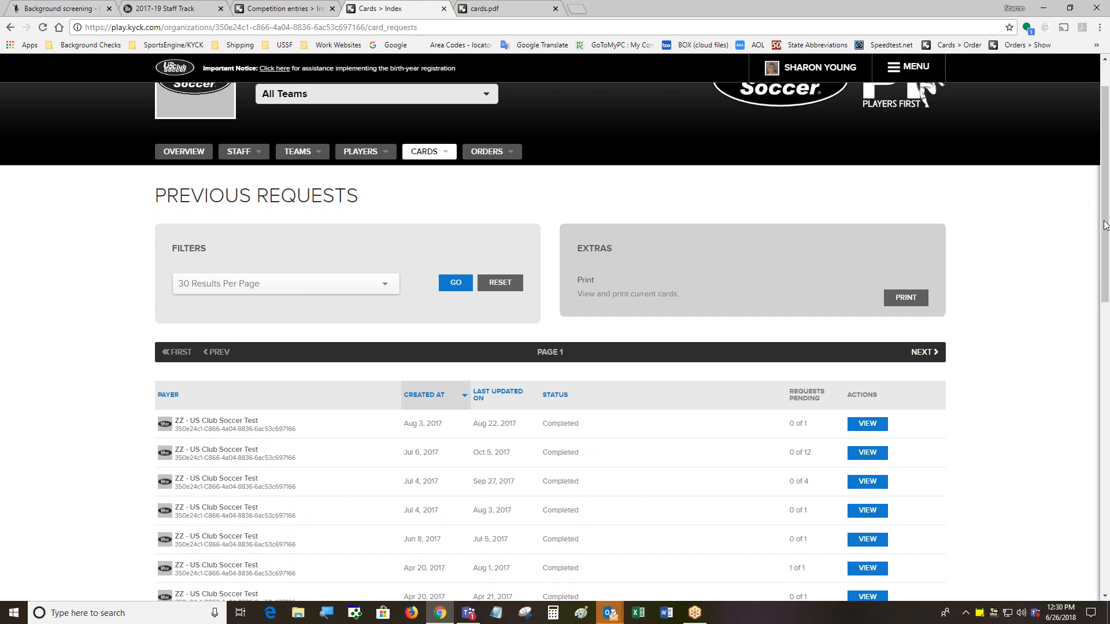
{"action": "left_click_drag", "start_coordinate": [1105, 218], "coordinate": [1104, 289]}
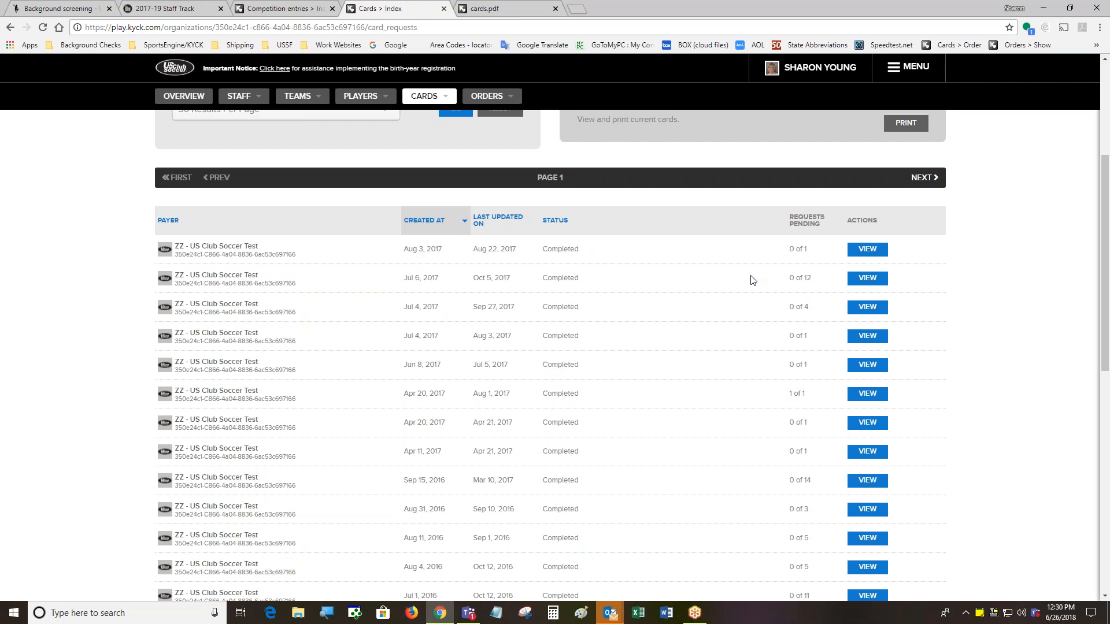
{"action": "left_click", "coordinate": [869, 280]}
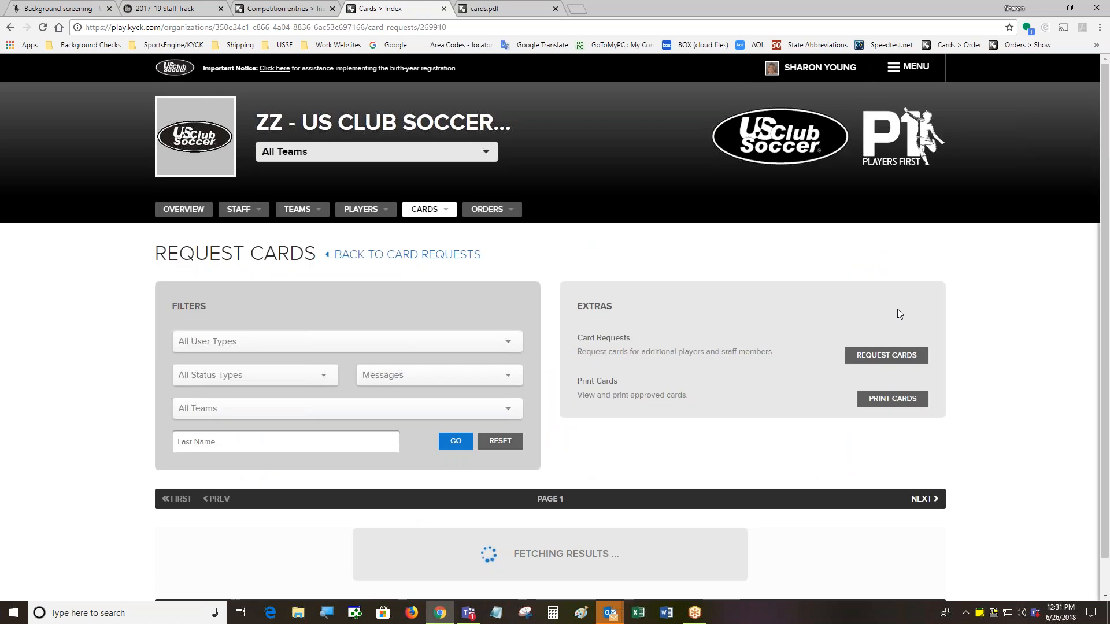
Scroll through the Jul 6, 2017 request's 12 cards and view a player's card messages
{"action": "scroll", "coordinate": [1023, 397], "scroll_direction": "down", "scroll_amount": 1}
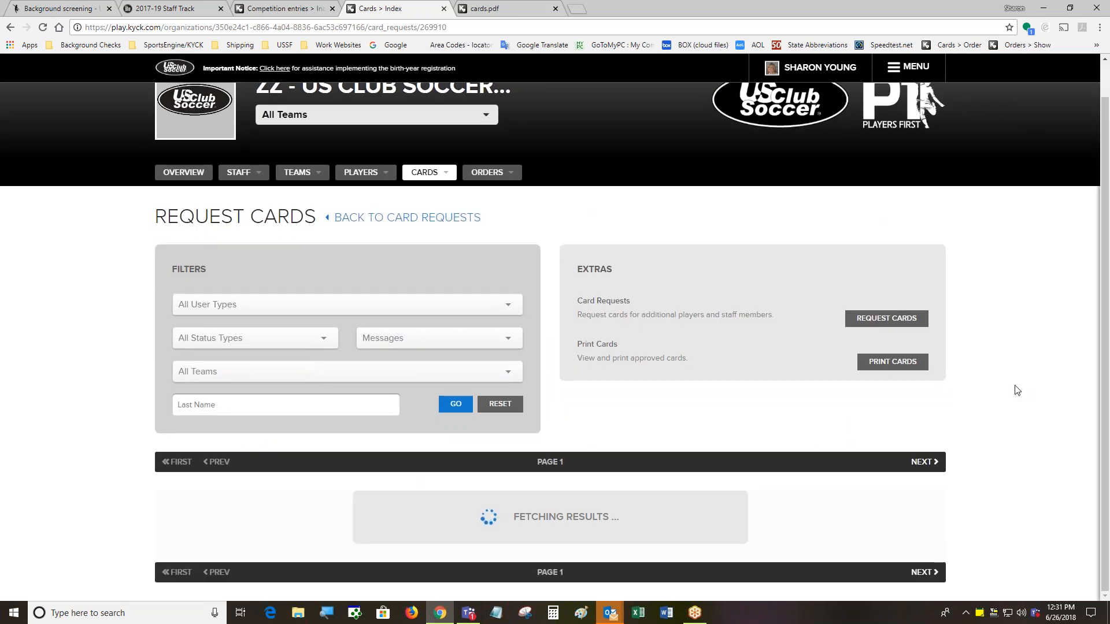
{"action": "scroll", "coordinate": [1018, 390], "scroll_direction": "down", "scroll_amount": 5}
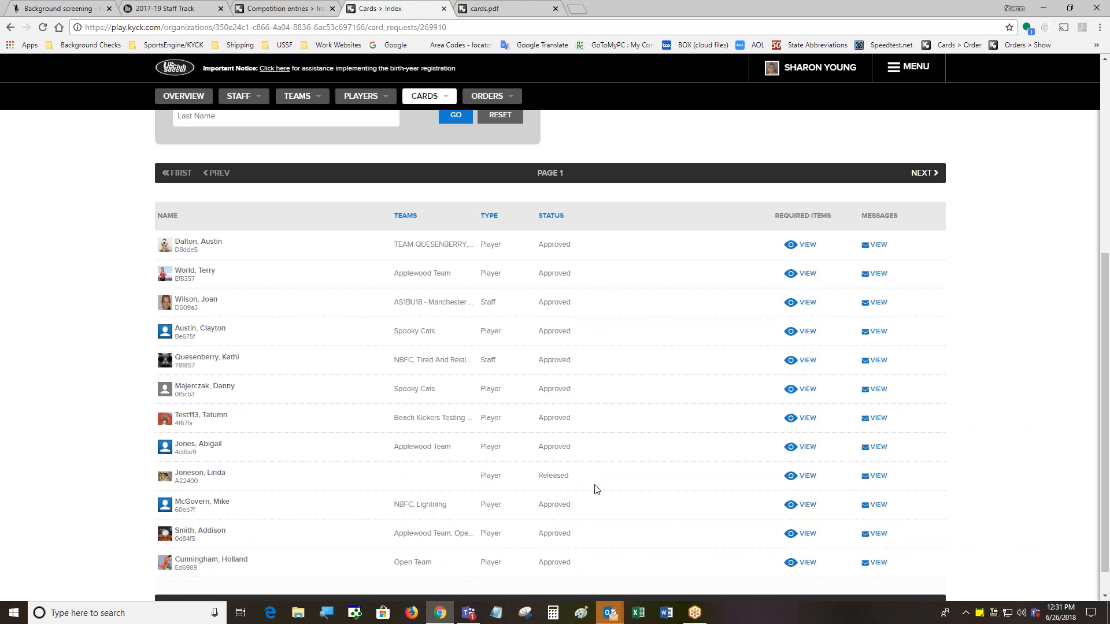
{"action": "left_click", "coordinate": [880, 393]}
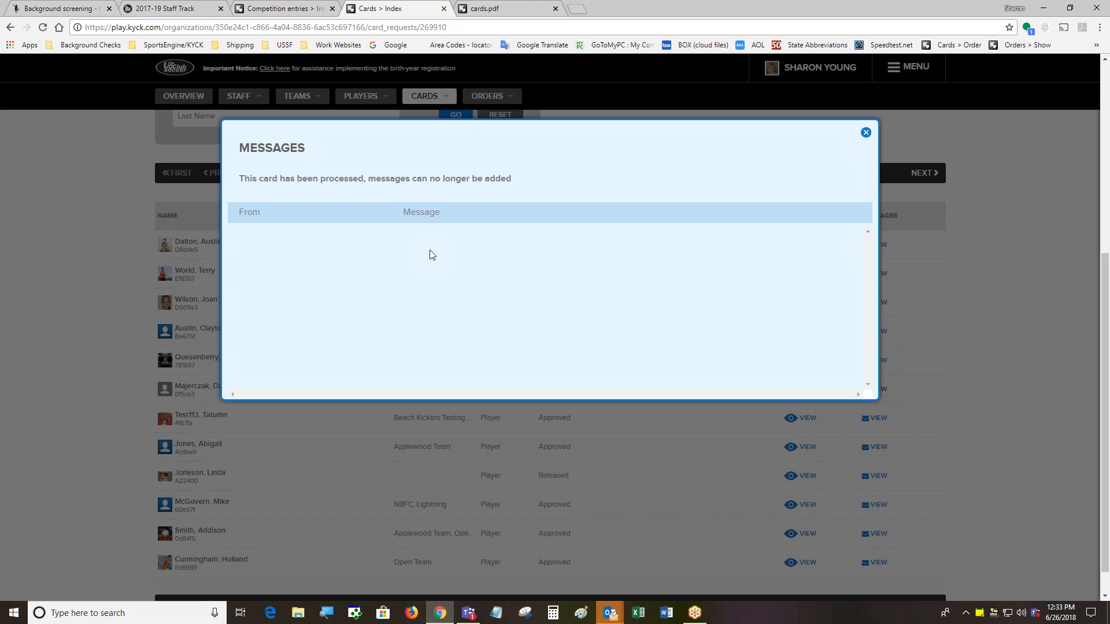
Close the processed card's Messages dialog and return to the top menu bar
{"action": "left_click", "coordinate": [969, 322]}
{"action": "scroll", "coordinate": [966, 337], "scroll_direction": "up", "scroll_amount": 5}
{"action": "mouse_move", "coordinate": [424, 172]}
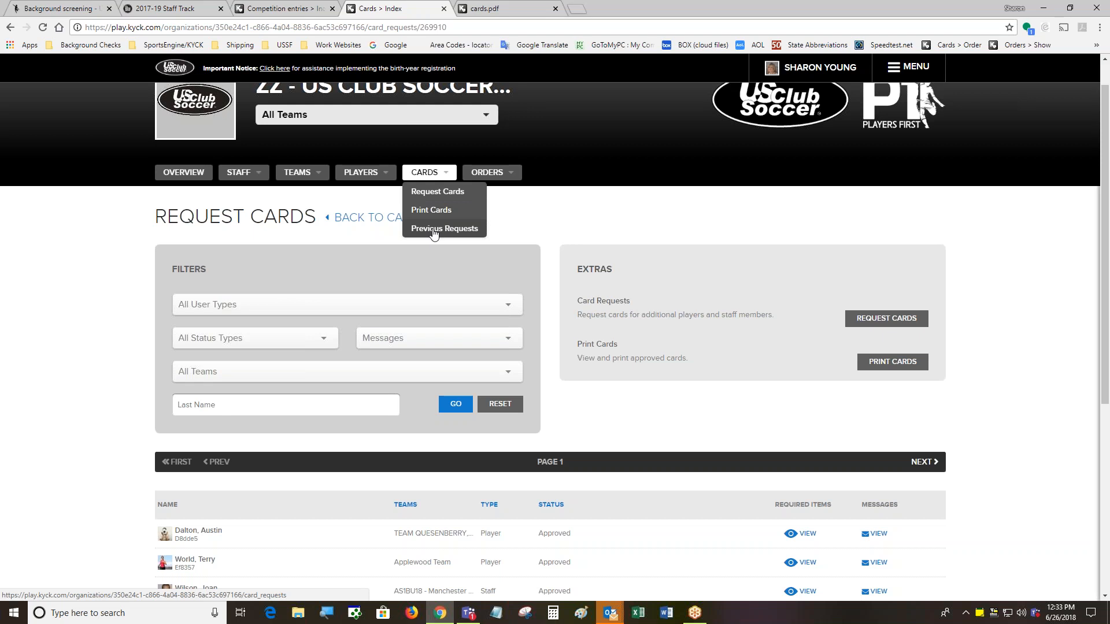
{"action": "mouse_move", "coordinate": [507, 173]}
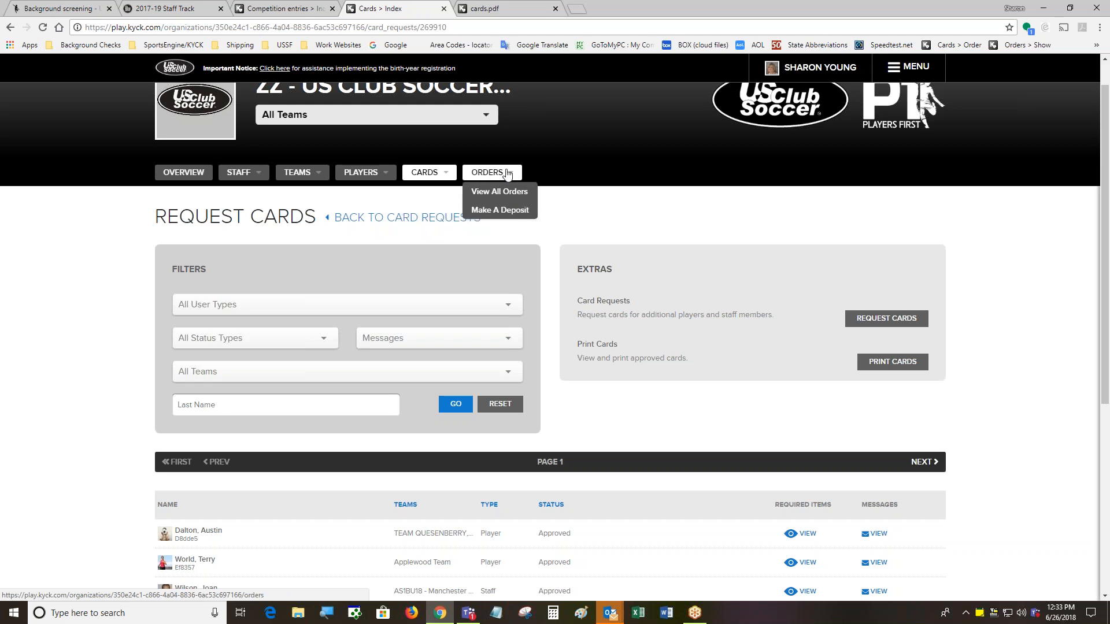
Open View All Orders, scroll to the orders table, and right-click the newest order's DETAILS
{"action": "left_click", "coordinate": [512, 197]}
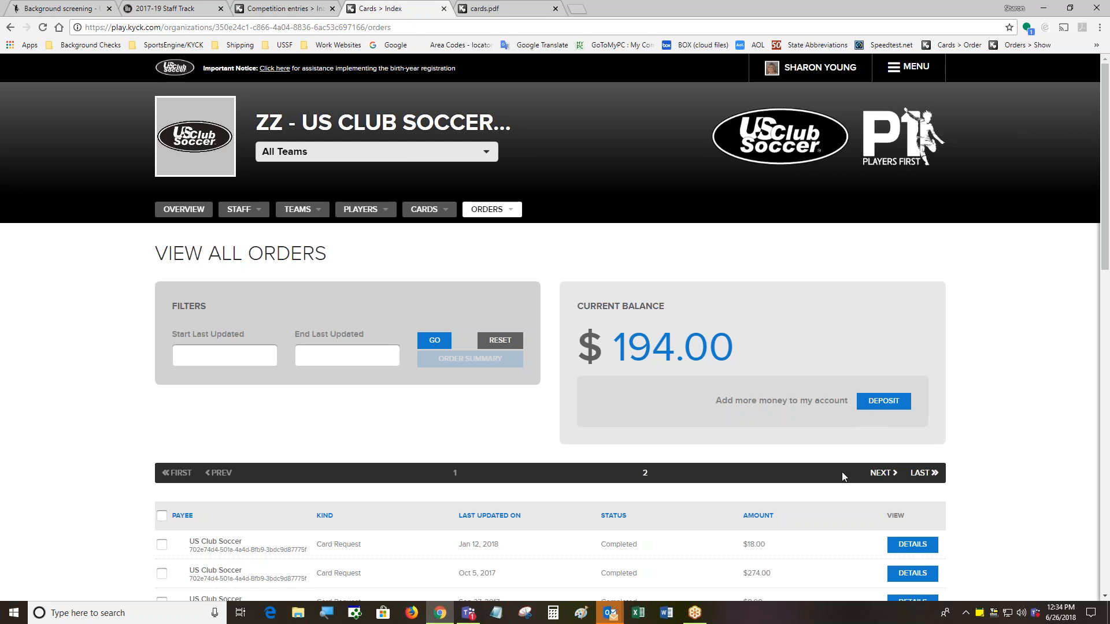
{"action": "left_click_drag", "start_coordinate": [1105, 245], "coordinate": [1106, 366]}
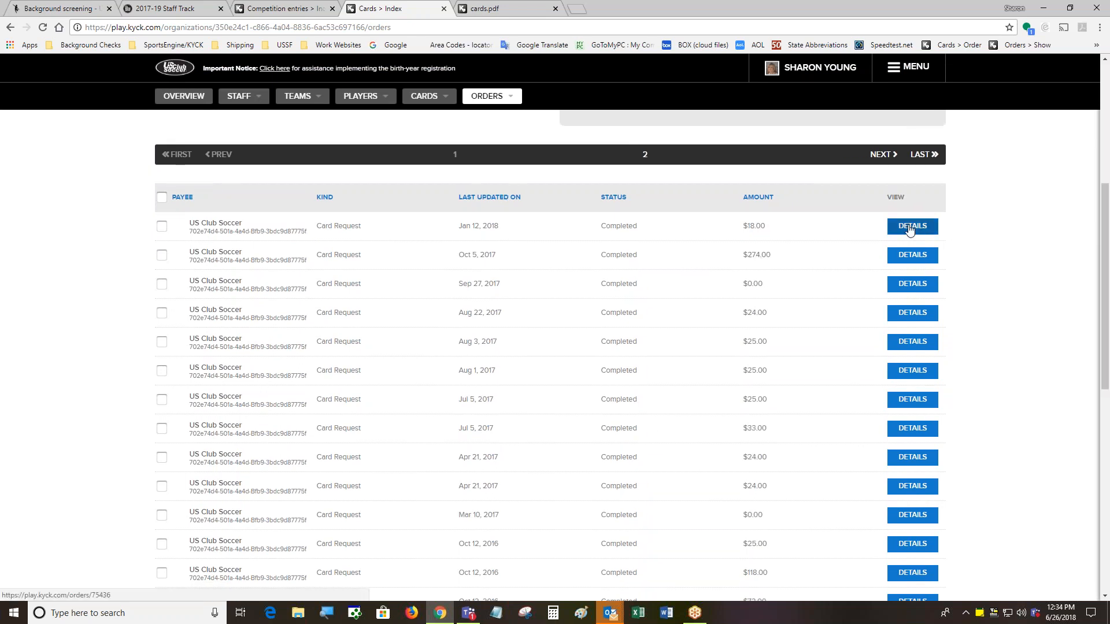
{"action": "right_click", "coordinate": [908, 226]}
Review the $18.00 January order's payment receipt in a new tab, then close it and cards.pdf
{"action": "left_click", "coordinate": [920, 232]}
{"action": "left_click", "coordinate": [614, 10]}
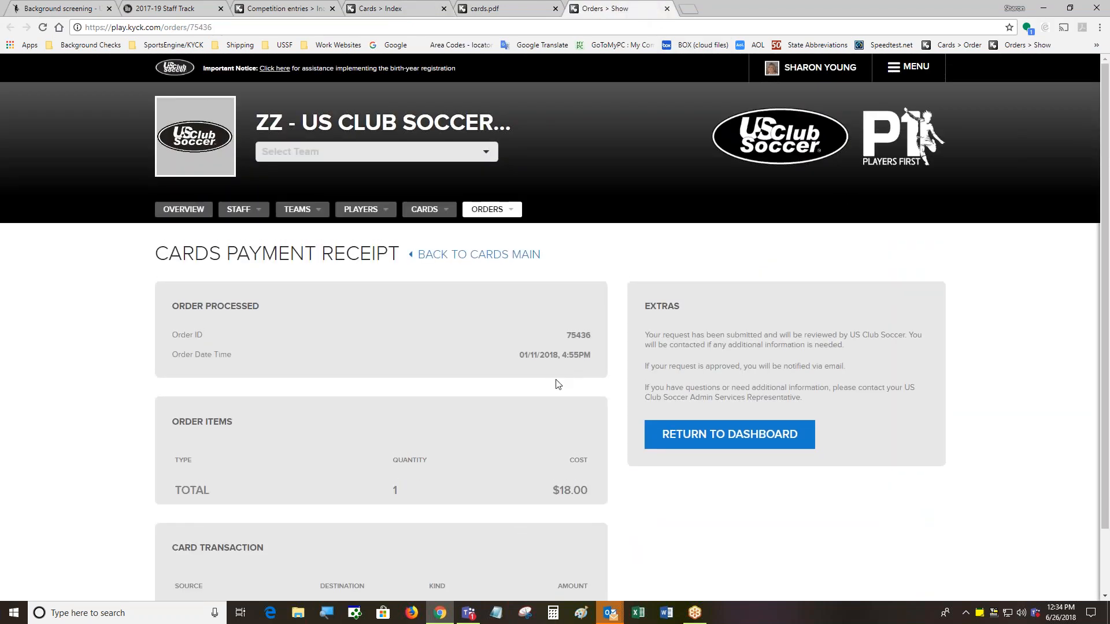
{"action": "scroll", "coordinate": [571, 416], "scroll_direction": "down", "scroll_amount": 1}
{"action": "scroll", "coordinate": [574, 470], "scroll_direction": "down", "scroll_amount": 1}
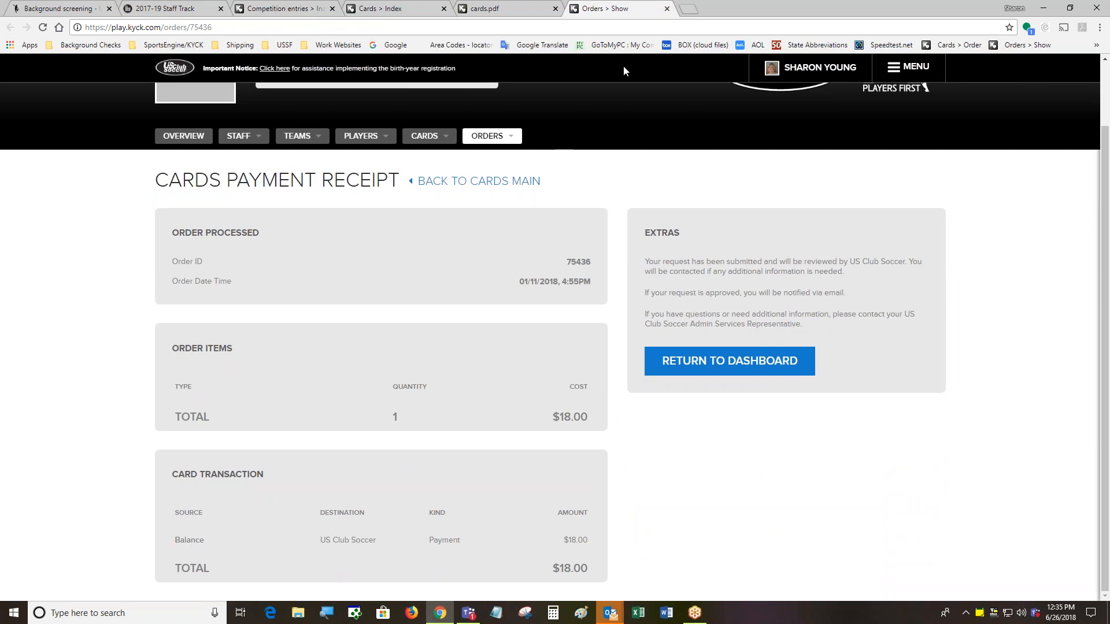
{"action": "left_click", "coordinate": [668, 10]}
{"action": "left_click", "coordinate": [556, 9]}
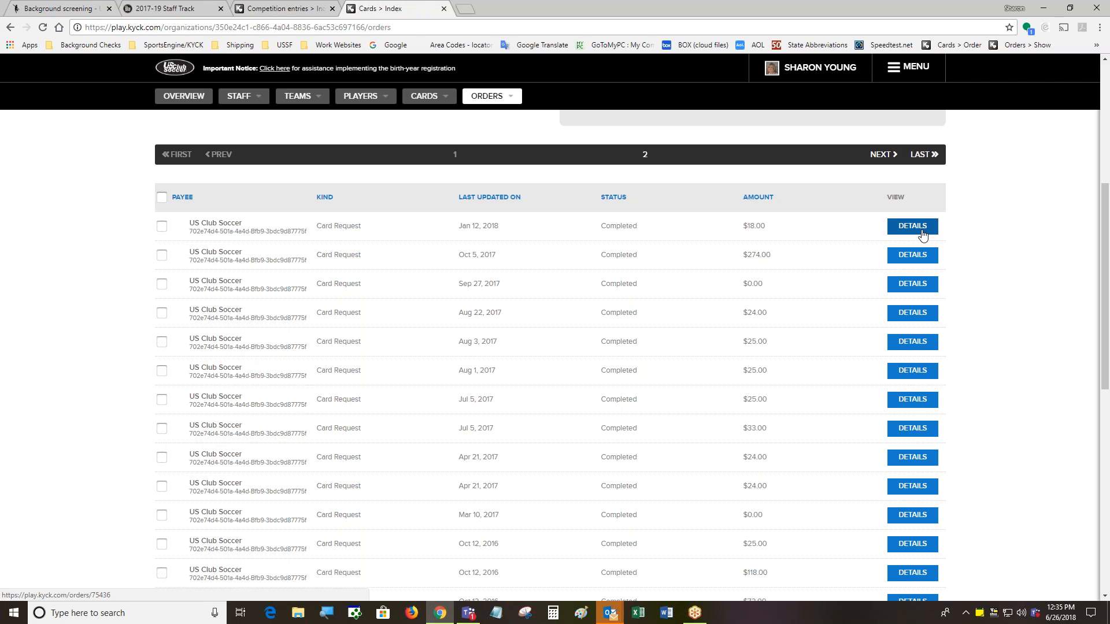
Scroll to the top and open Previous Requests from the CARDS menu
{"action": "scroll", "coordinate": [923, 237], "scroll_direction": "up", "scroll_amount": 1}
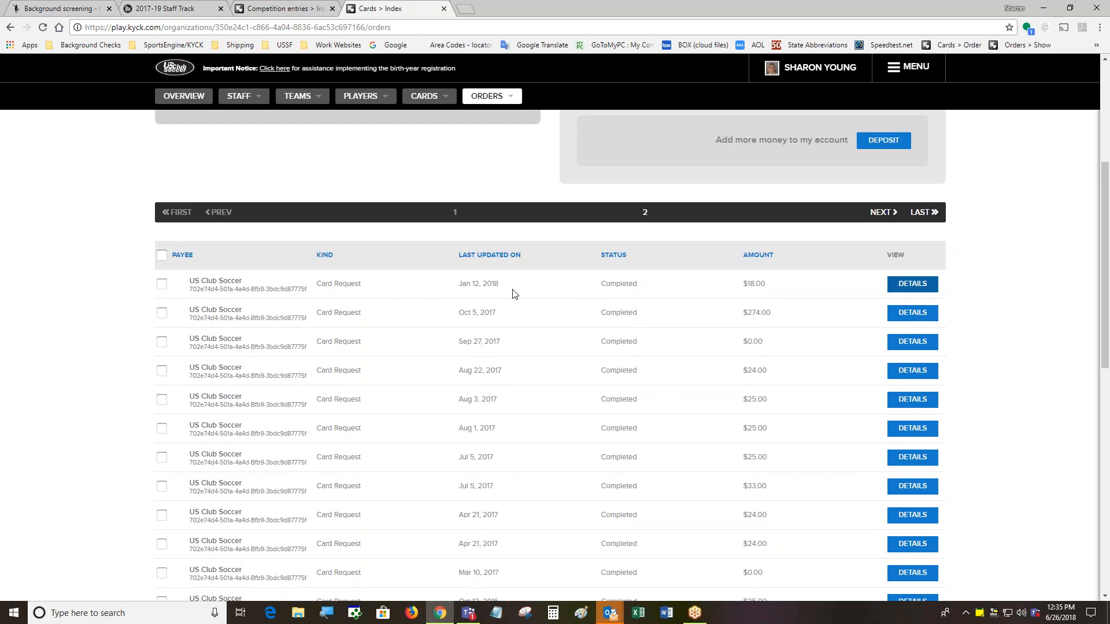
{"action": "scroll", "coordinate": [533, 301], "scroll_direction": "up", "scroll_amount": 4}
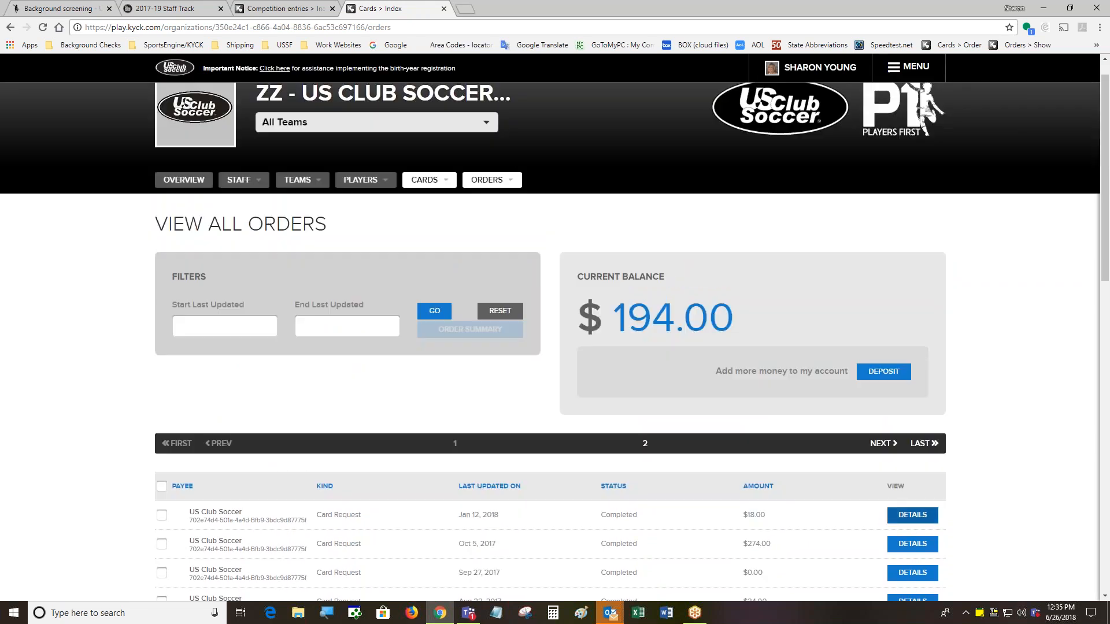
{"action": "mouse_move", "coordinate": [441, 185]}
{"action": "left_click", "coordinate": [435, 237]}
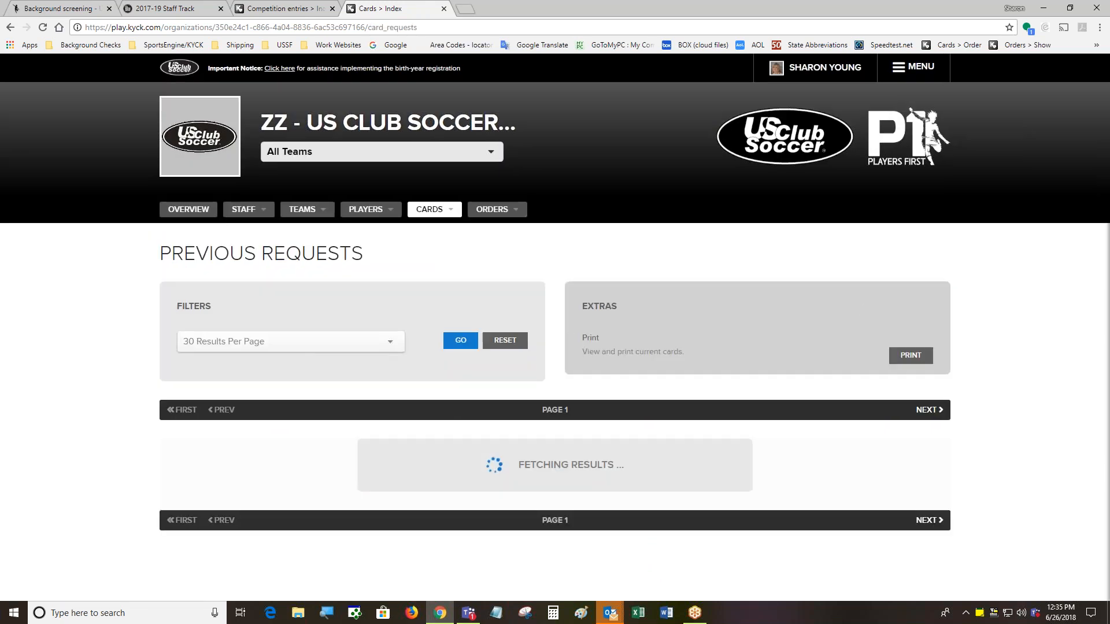
Scroll through the previous card requests table to review created dates, statuses and pending counts
{"action": "scroll", "coordinate": [1074, 341], "scroll_direction": "down", "scroll_amount": 1}
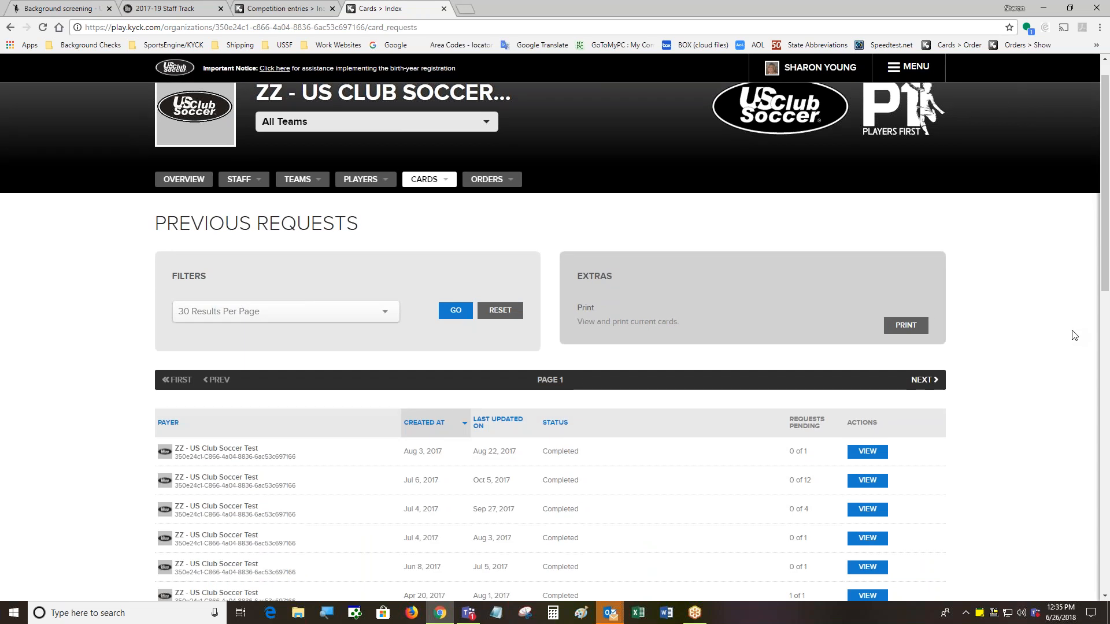
{"action": "scroll", "coordinate": [1077, 347], "scroll_direction": "down", "scroll_amount": 2}
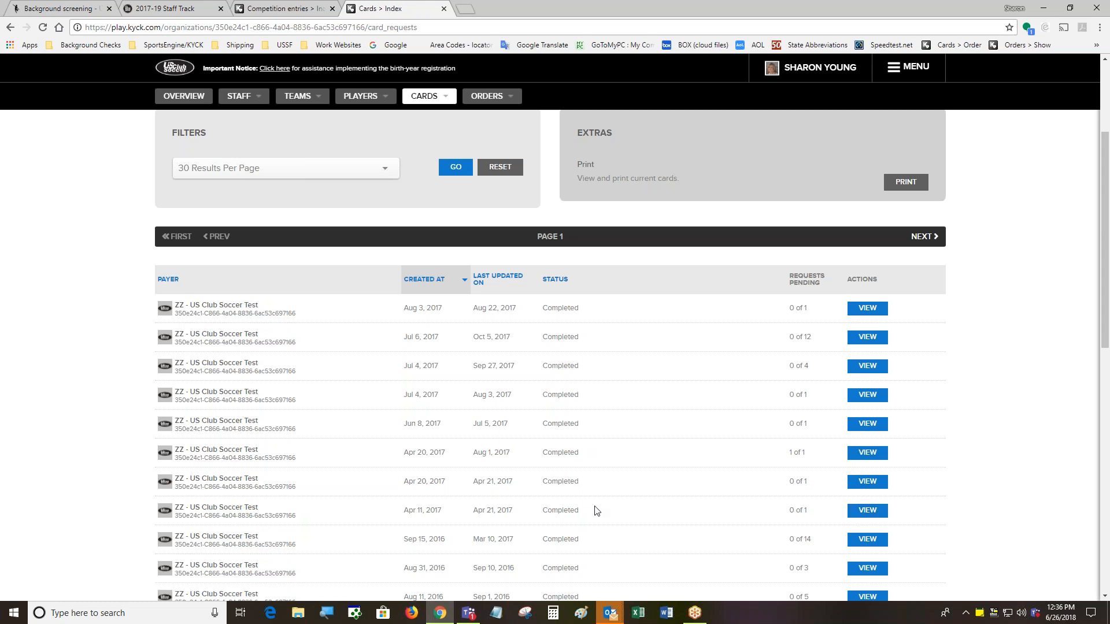
{"action": "scroll", "coordinate": [669, 511], "scroll_direction": "down", "scroll_amount": 3}
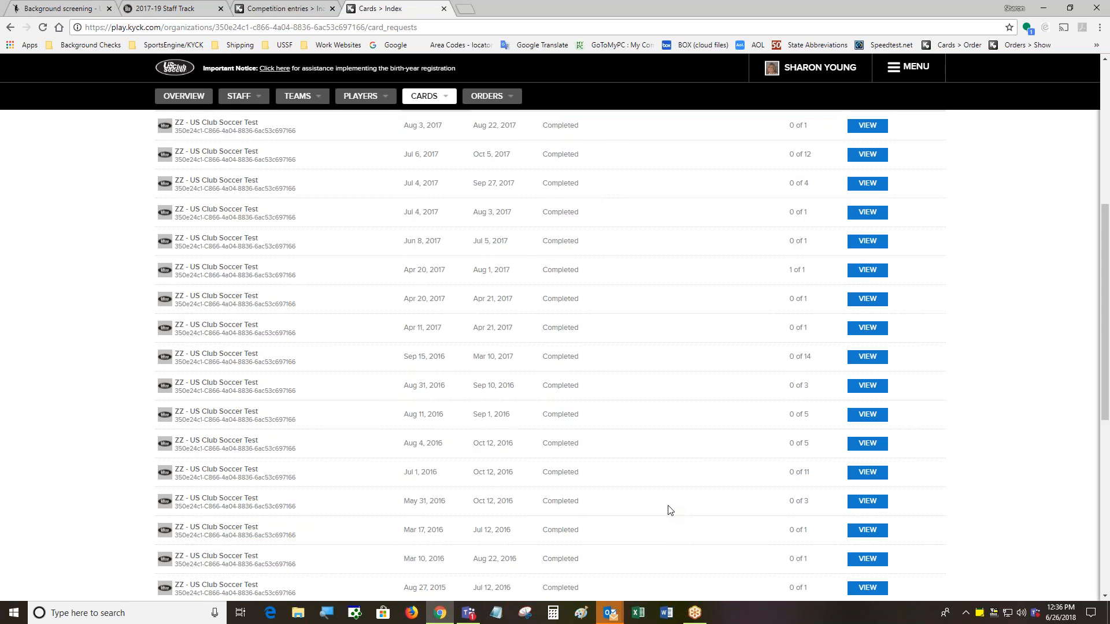
{"action": "scroll", "coordinate": [706, 498], "scroll_direction": "up", "scroll_amount": 1}
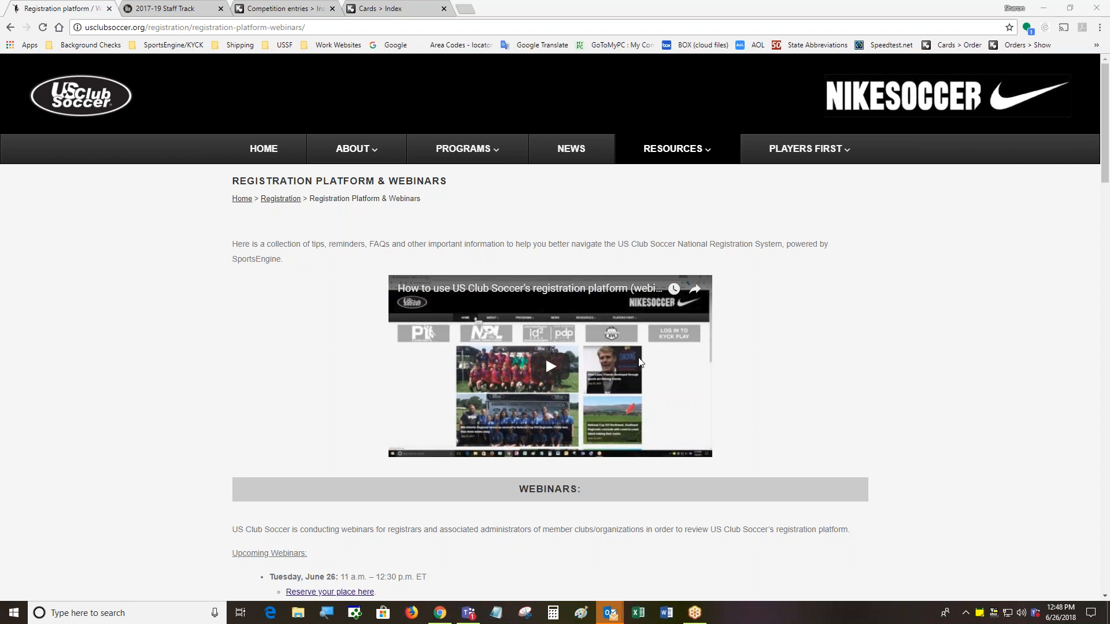
{"action": "left_click", "coordinate": [679, 469]}
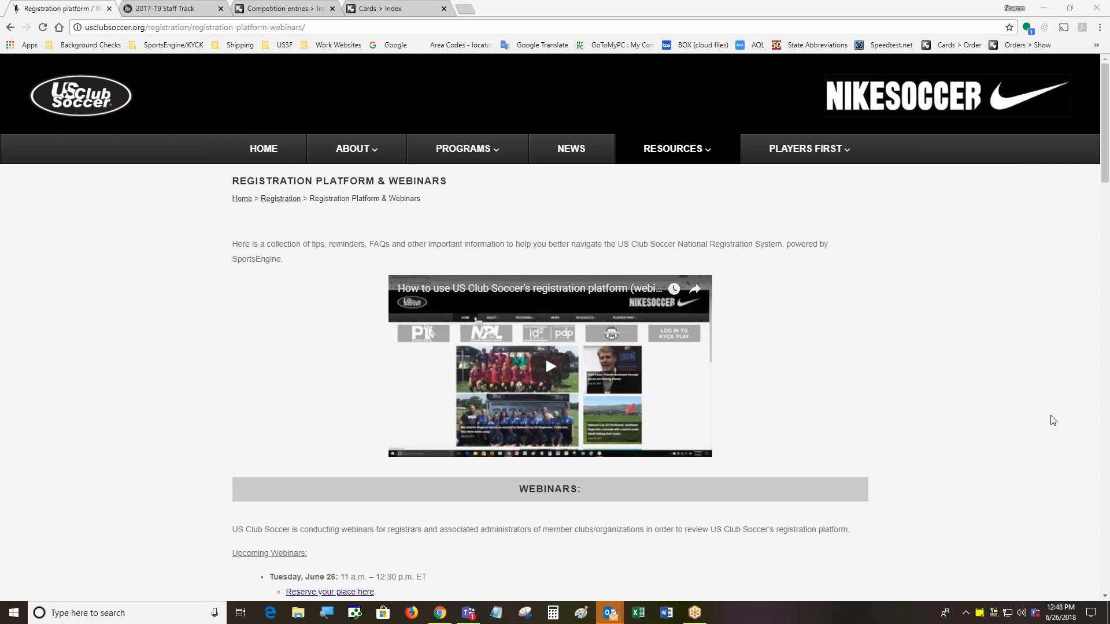